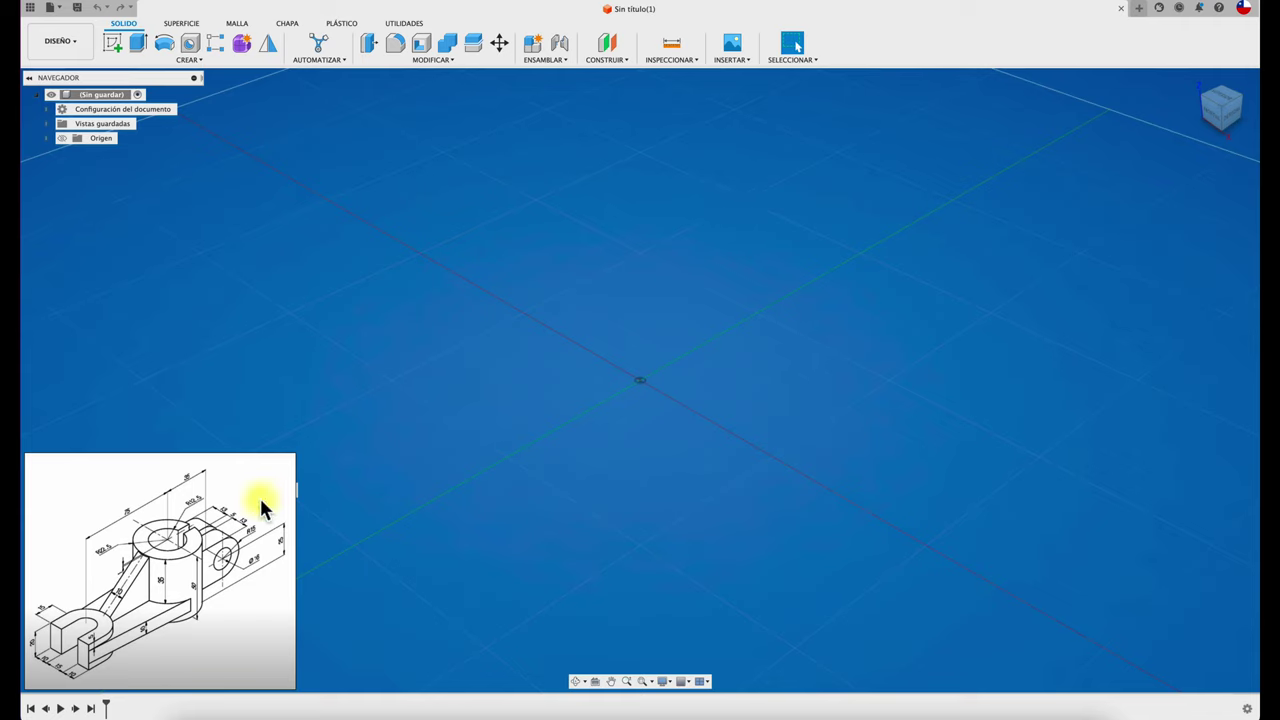
- Scroll and reposition the reference drawing within its panel
{"action": "scroll", "coordinate": [194, 535], "scroll_direction": "up", "scroll_amount": 3}
{"action": "scroll", "coordinate": [234, 486], "scroll_direction": "down", "scroll_amount": 3}
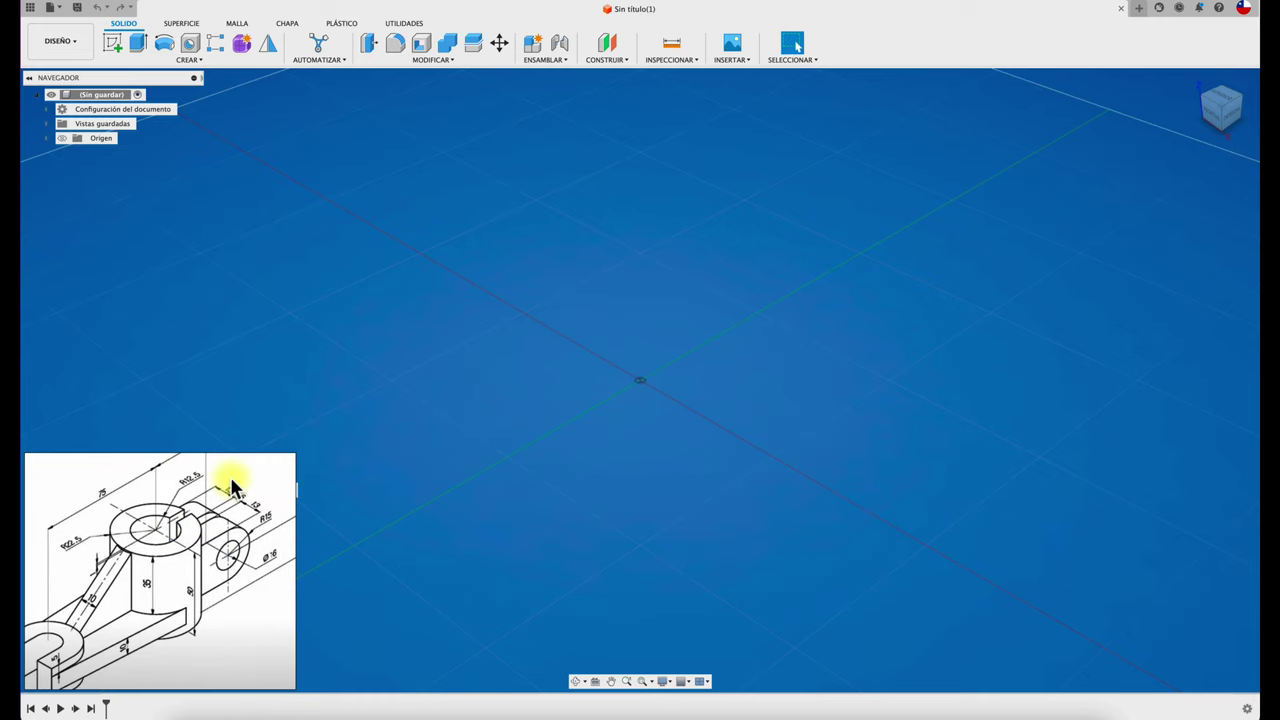
{"action": "scroll", "coordinate": [167, 558], "scroll_direction": "down", "scroll_amount": 2}
{"action": "left_click_drag", "start_coordinate": [167, 558], "coordinate": [181, 560]}
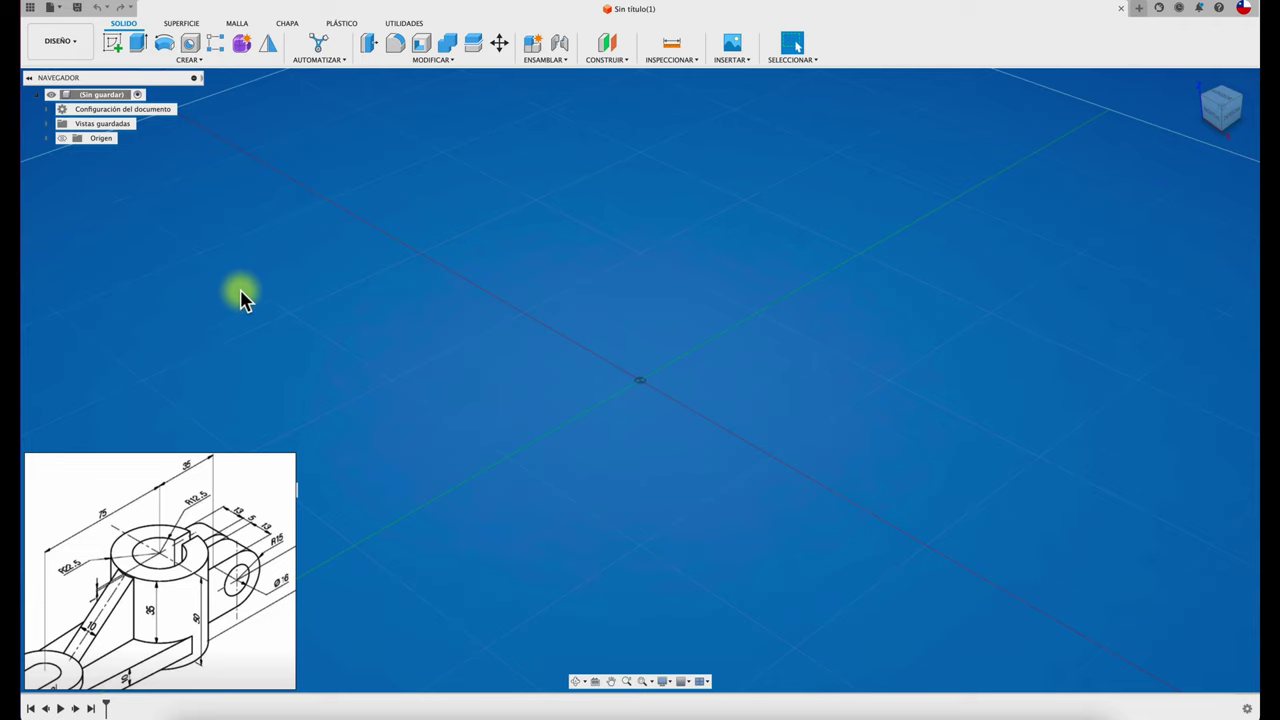
- Show the Origin axes and planes, orbit around them, then return to Home view
{"action": "left_click", "coordinate": [61, 138]}
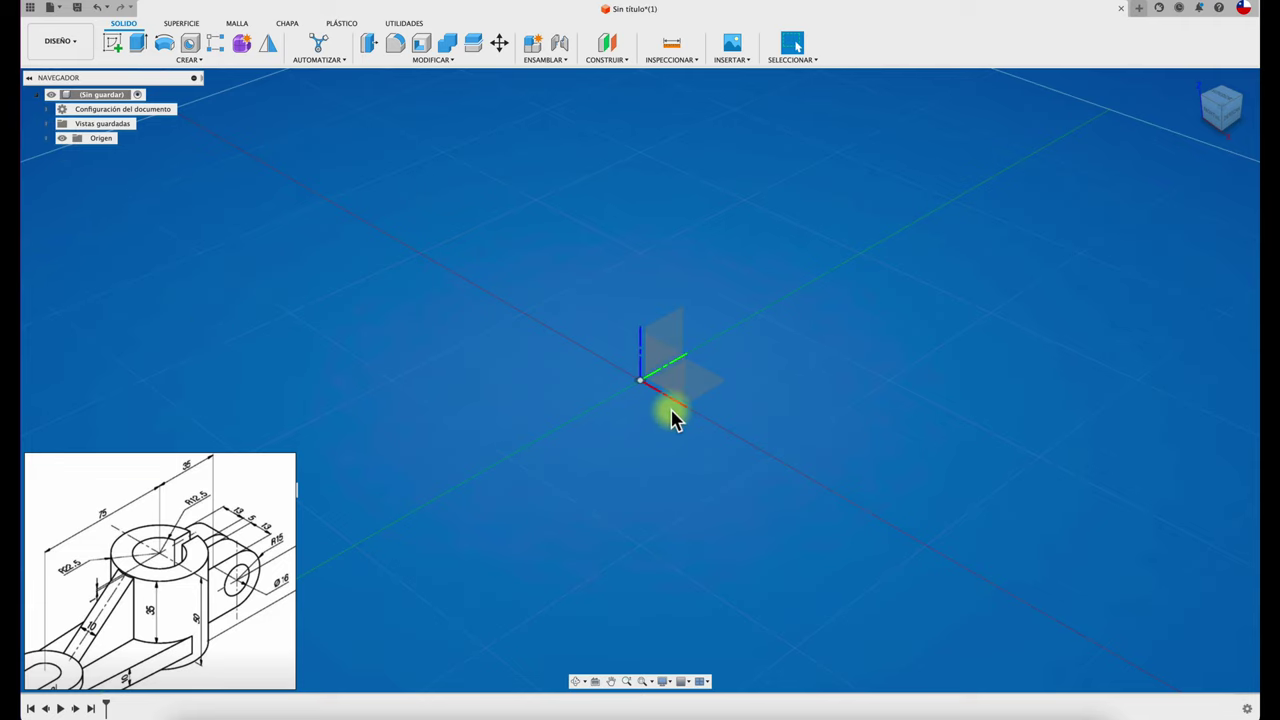
{"action": "mouse_move", "coordinate": [672, 418]}
{"action": "middle_mouse_down", "text": "shift"}
{"action": "mouse_move", "coordinate": [651, 380]}
{"action": "mouse_move", "coordinate": [720, 371]}
{"action": "mouse_move", "coordinate": [752, 406]}
{"action": "middle_mouse_up", "text": "shift"}
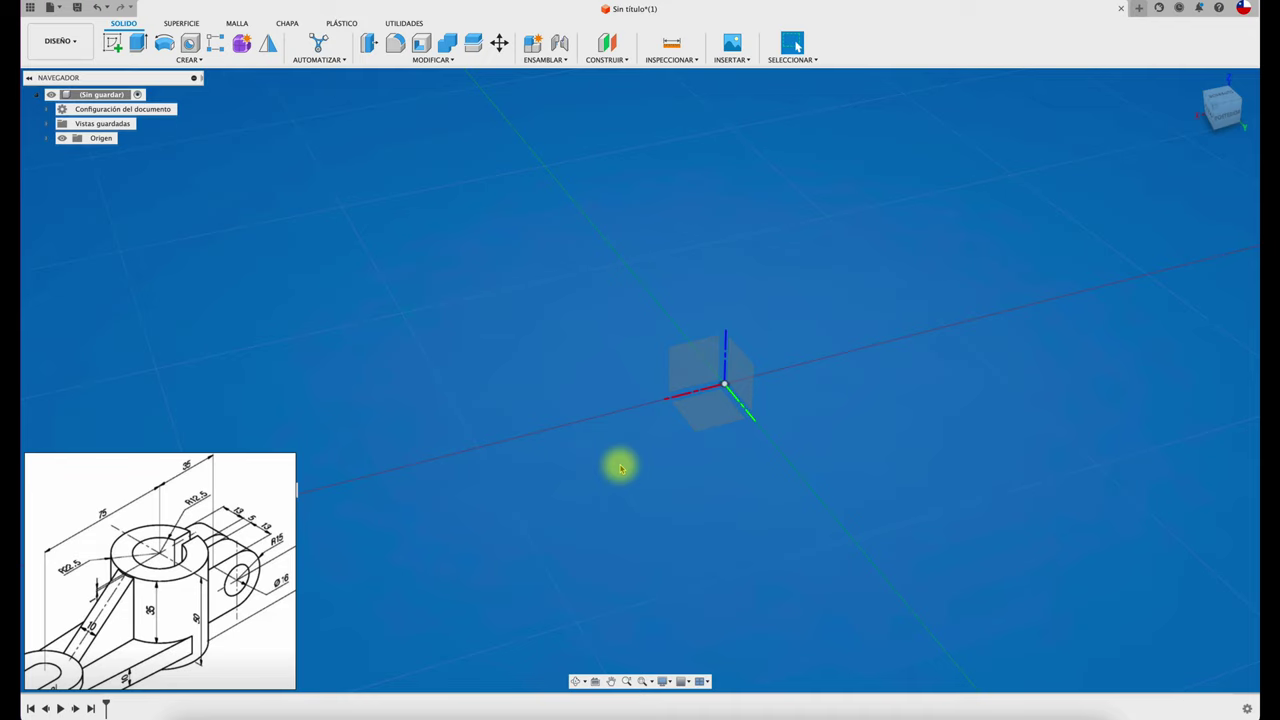
{"action": "middle_click_drag", "start_coordinate": [720, 337], "coordinate": [622, 387], "text": "shift"}
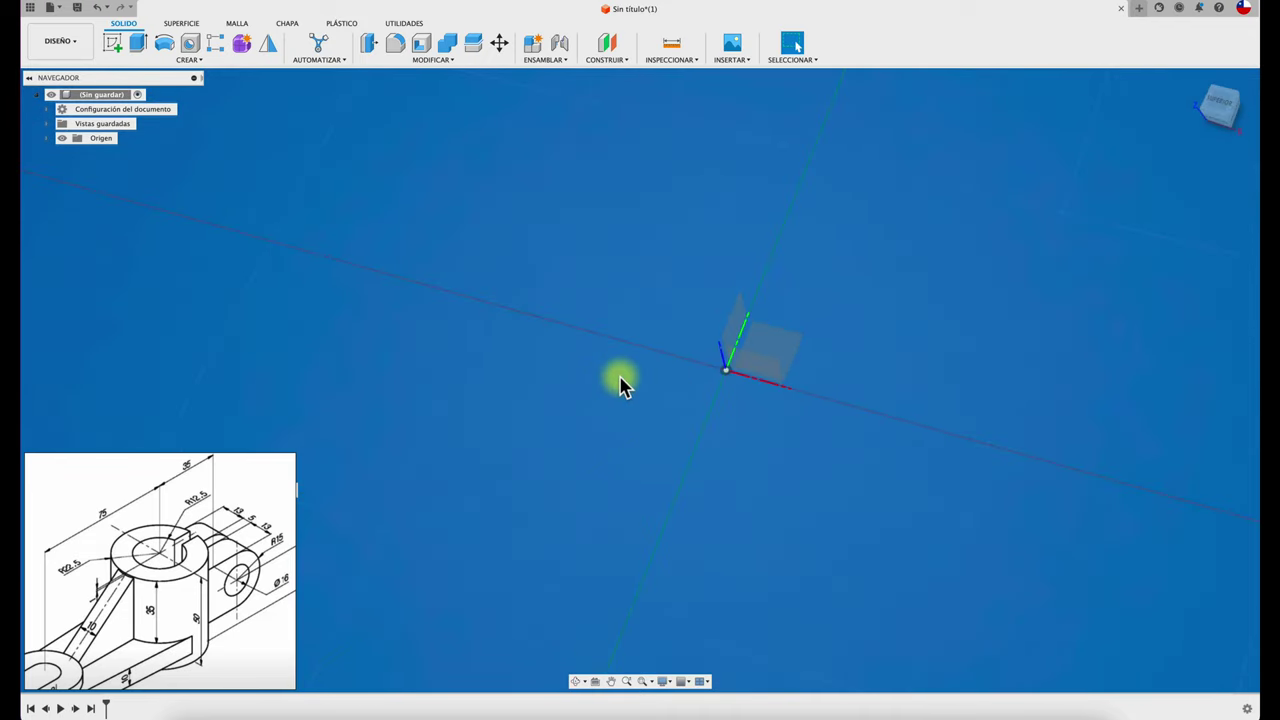
{"action": "key", "text": "F6"}
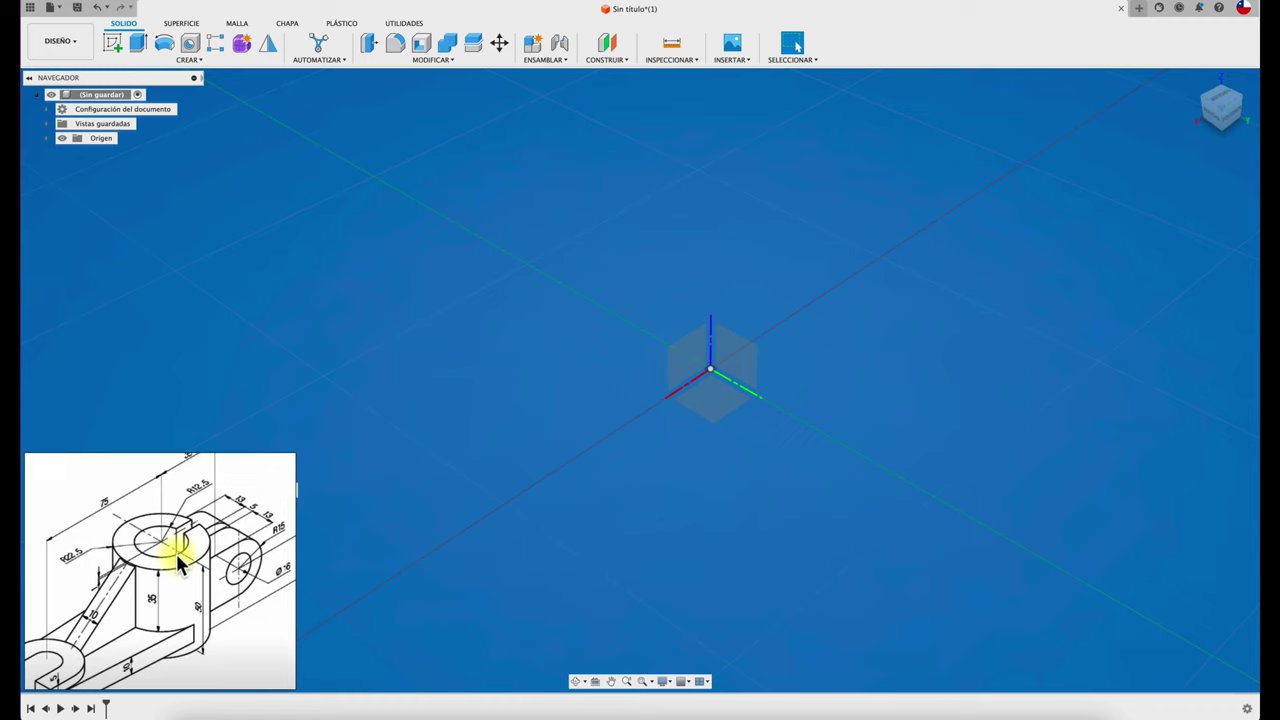
- Open a sketch on the XY ground plane and begin a center-diameter circle at the origin
{"action": "left_click", "coordinate": [113, 46]}
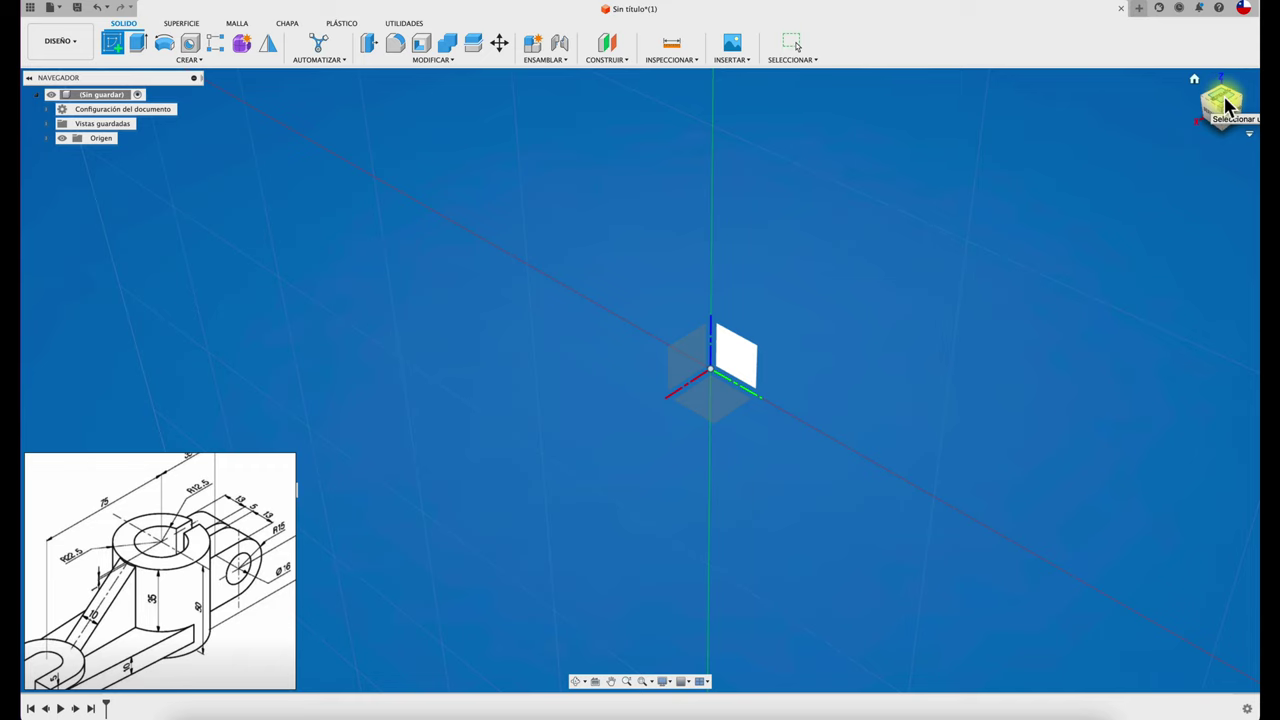
{"action": "left_click", "coordinate": [723, 409]}
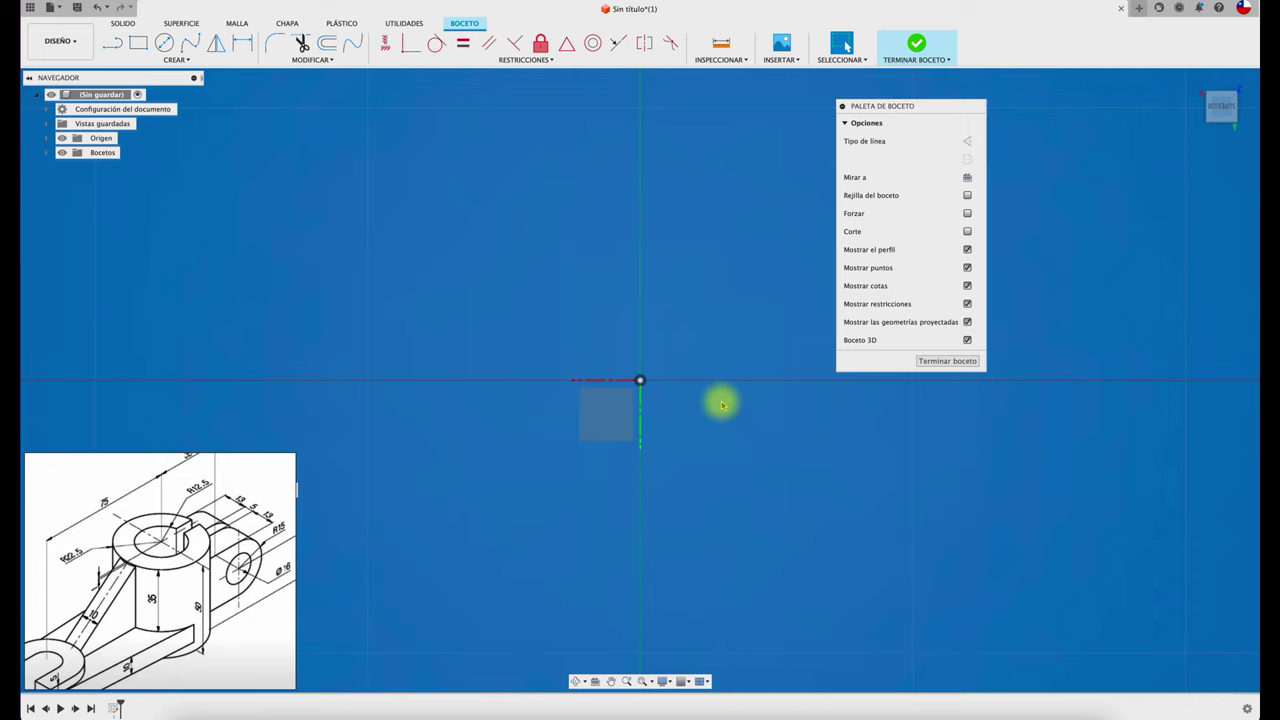
{"action": "left_click", "coordinate": [164, 43]}
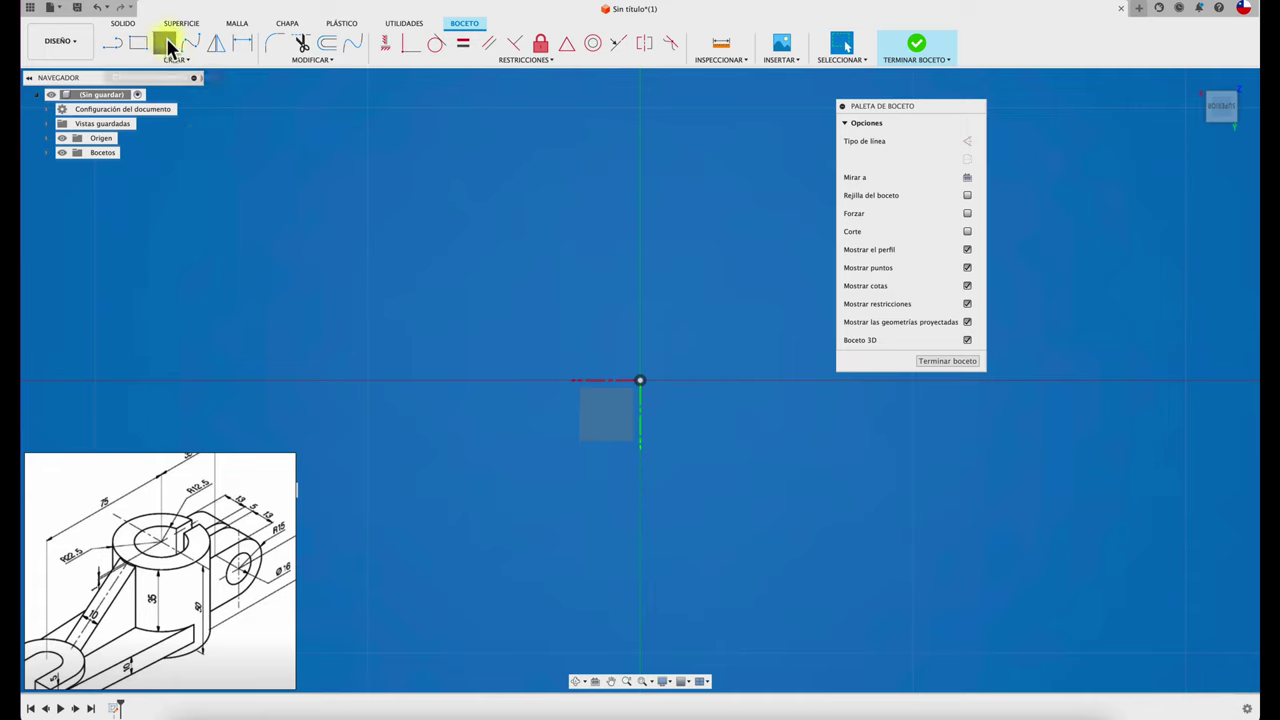
{"action": "left_click", "coordinate": [641, 380]}
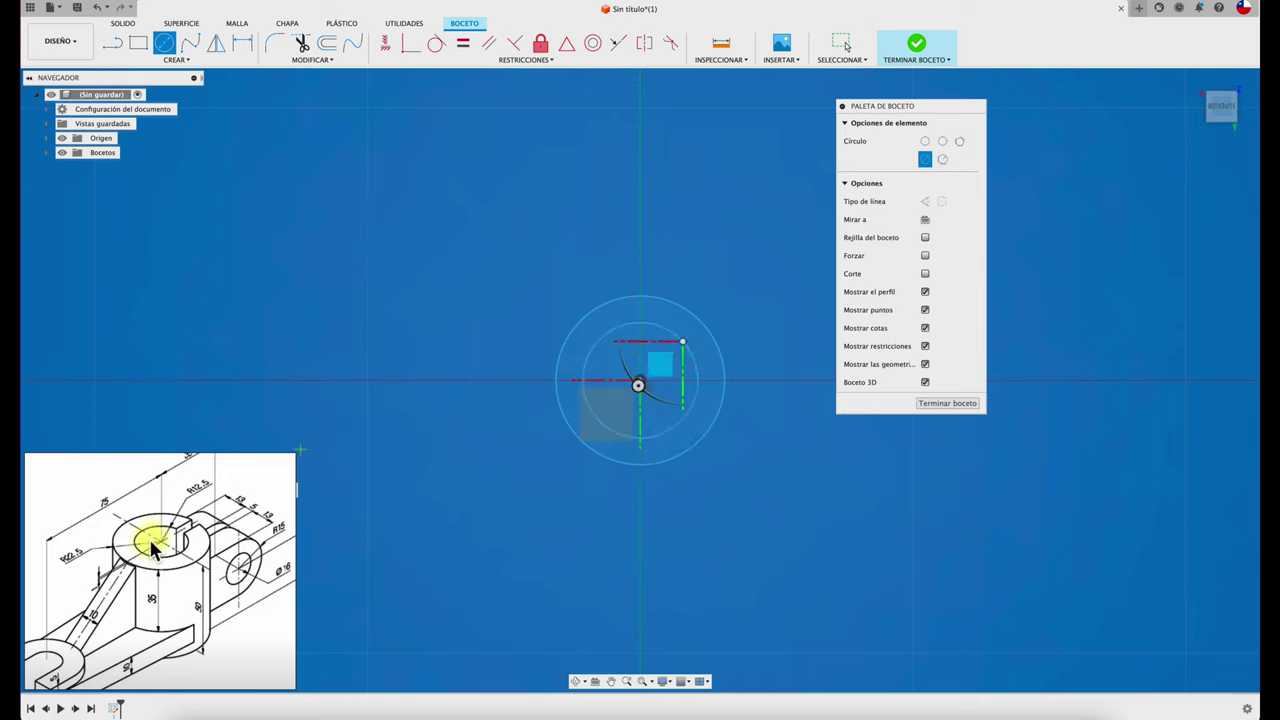
{"action": "scroll", "coordinate": [152, 548], "scroll_direction": "up", "scroll_amount": 1}
{"action": "scroll", "coordinate": [165, 555], "scroll_direction": "up", "scroll_amount": 2}
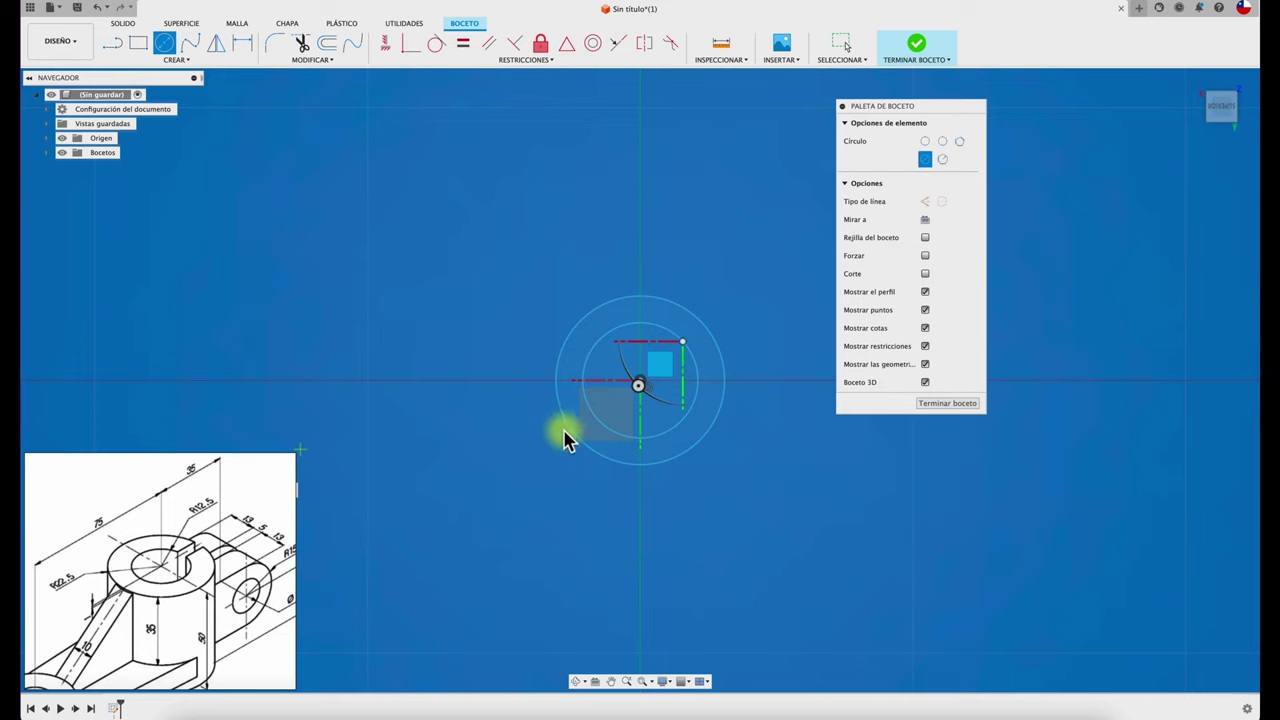
- Add a diameter dimension to the outer circle
{"action": "key", "text": "Escape"}
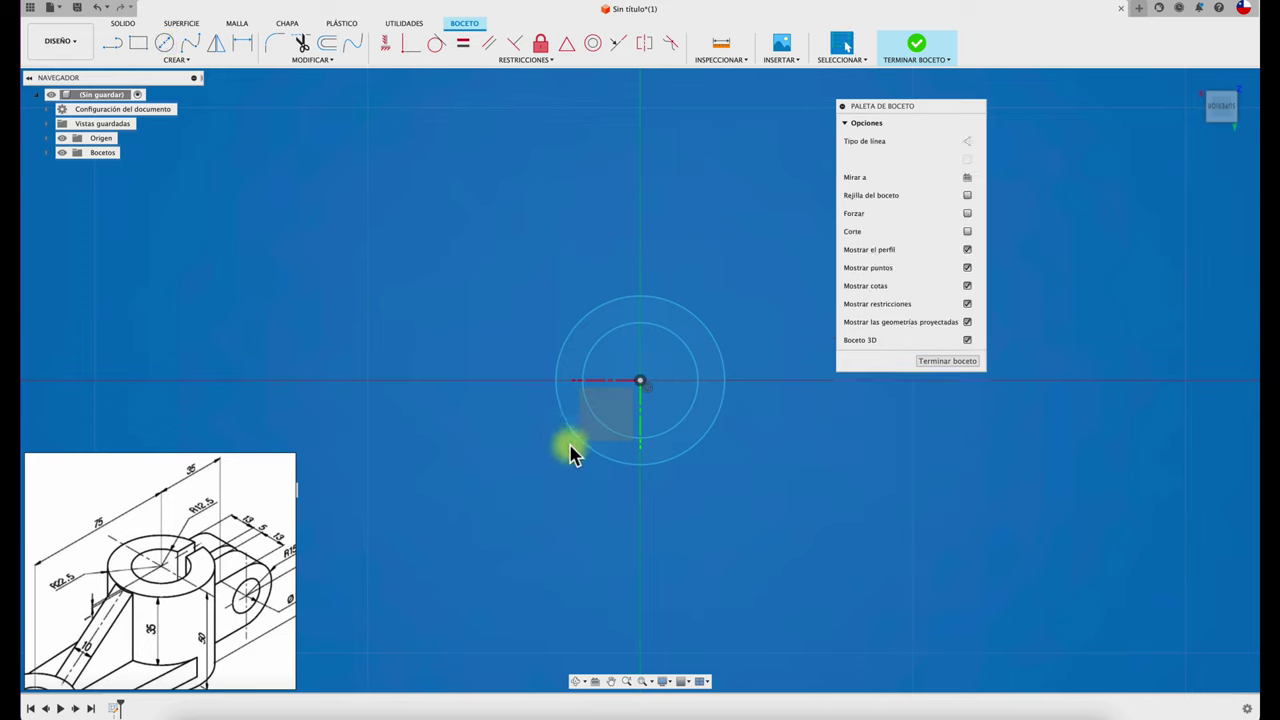
{"action": "key", "text": "d"}
{"action": "left_click", "coordinate": [556, 395]}
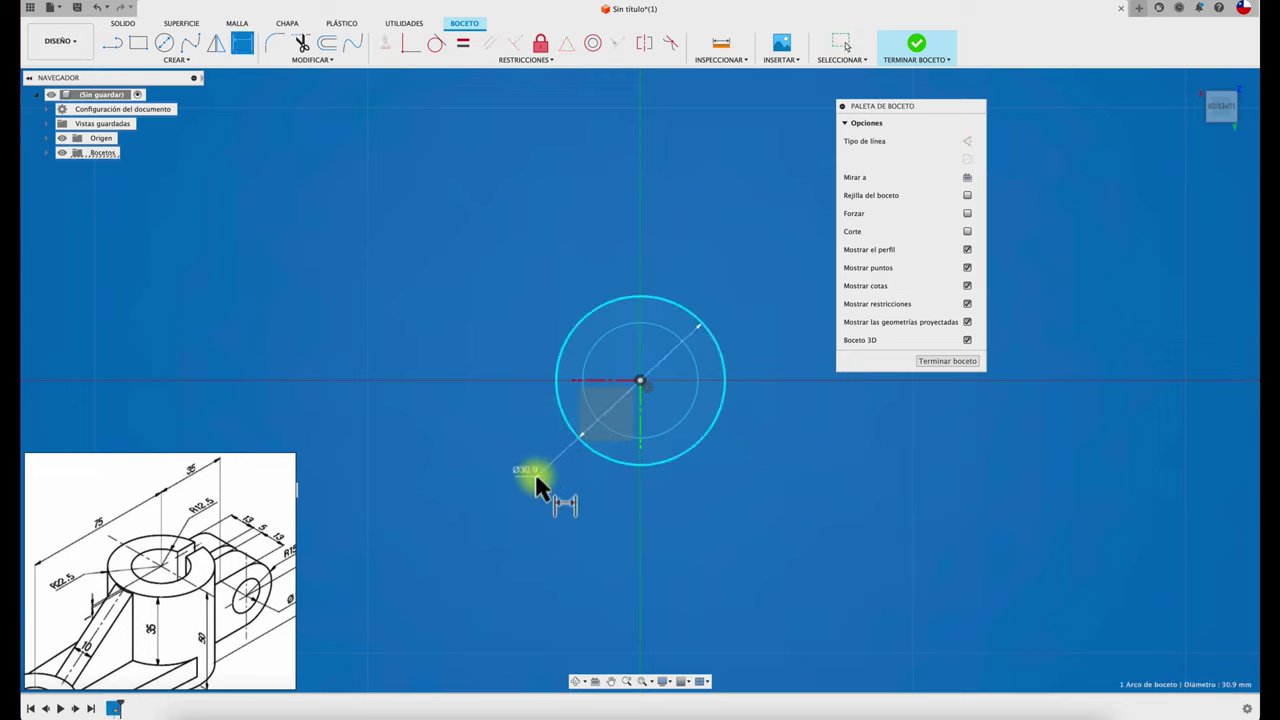
{"action": "left_click", "coordinate": [535, 476]}
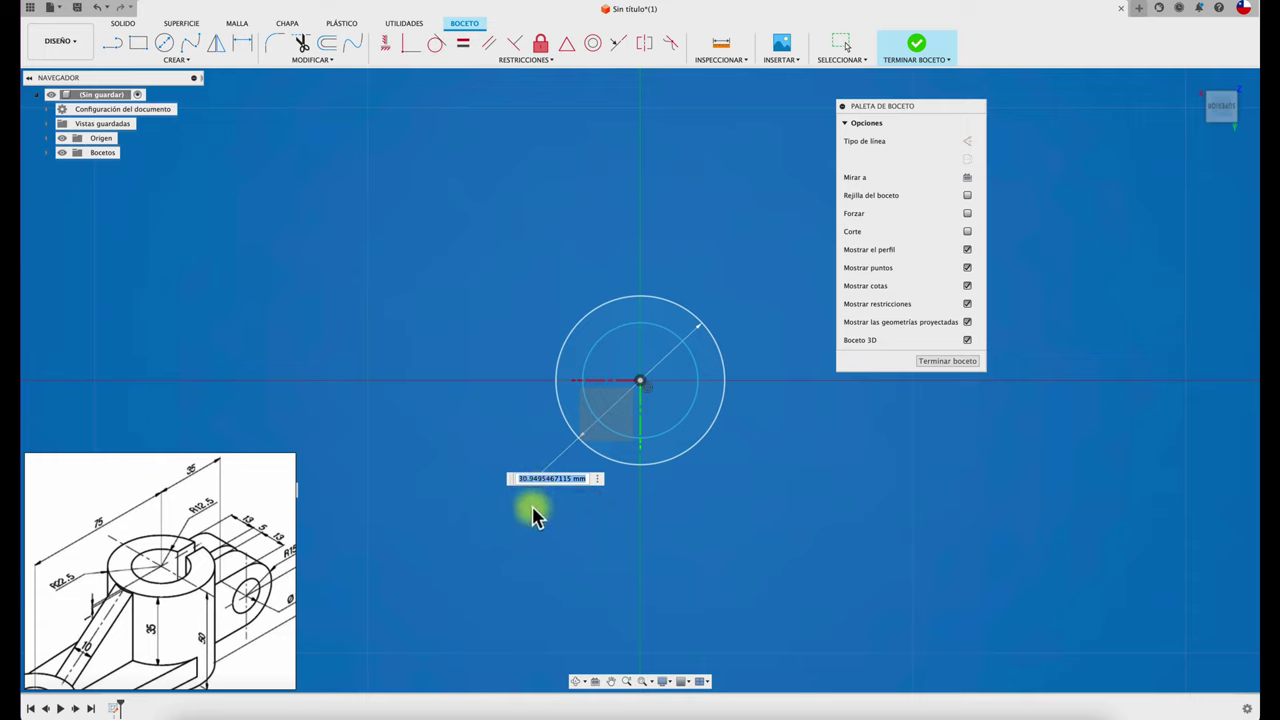
{"action": "key", "text": "Return"}
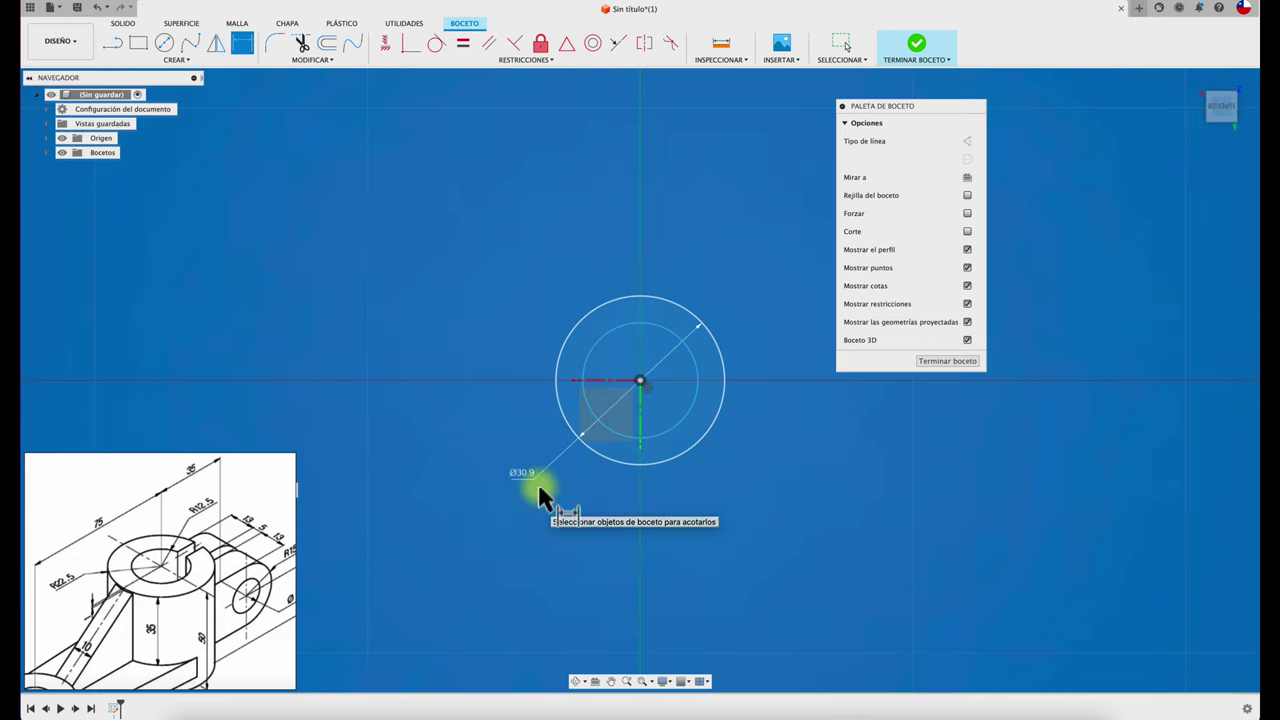
{"action": "key", "text": "Escape"}
- Convert the outer circle's dimension to a radius and set it to R22.5 mm
{"action": "left_click", "coordinate": [520, 473]}
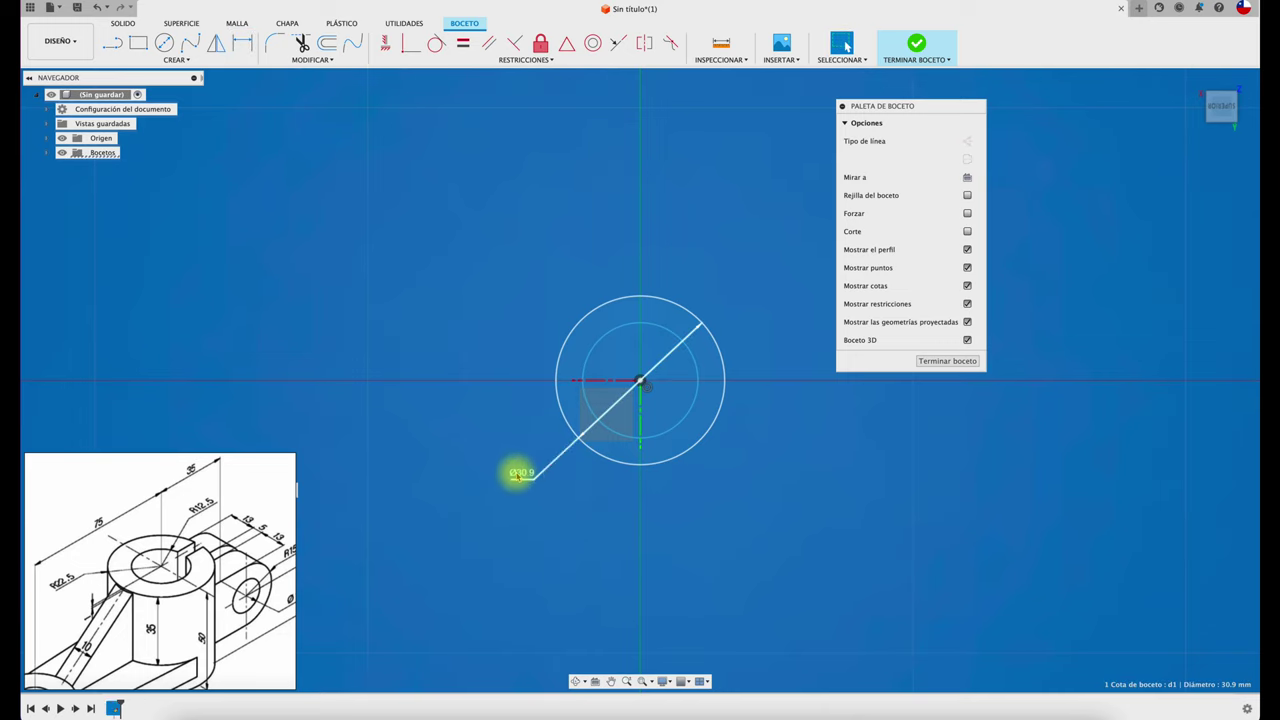
{"action": "right_click", "coordinate": [520, 473]}
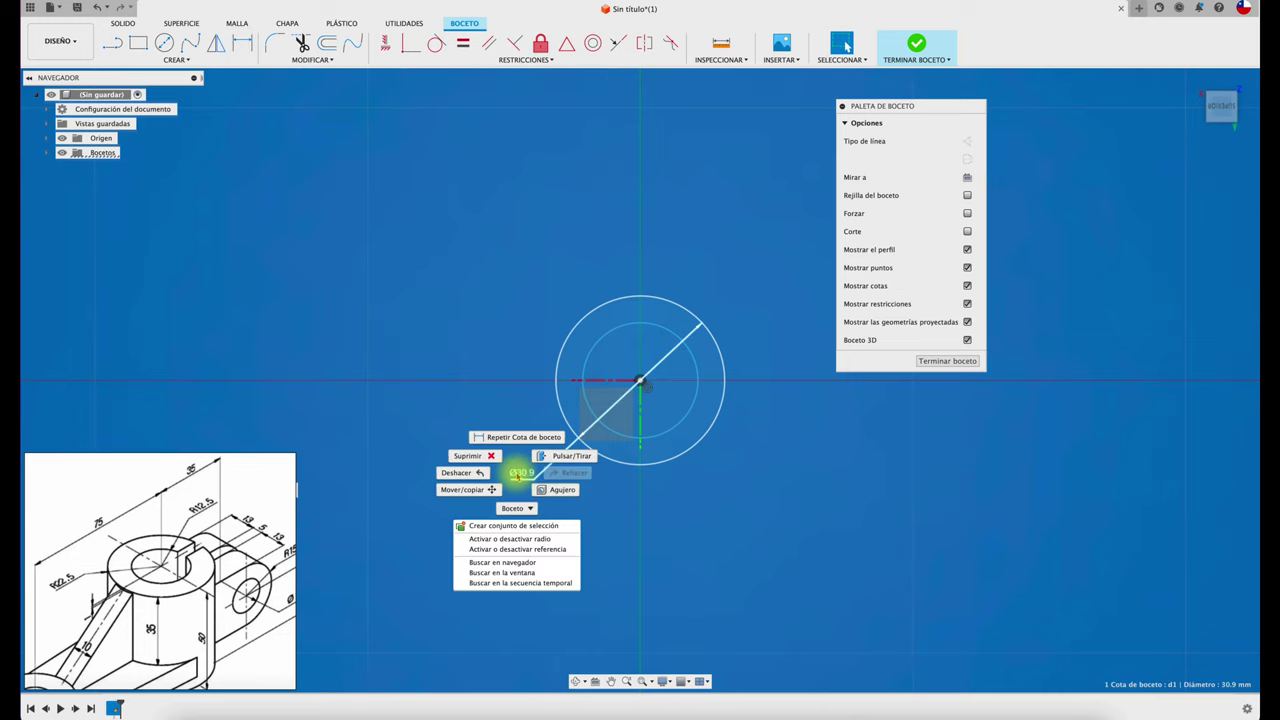
{"action": "left_click", "coordinate": [534, 537]}
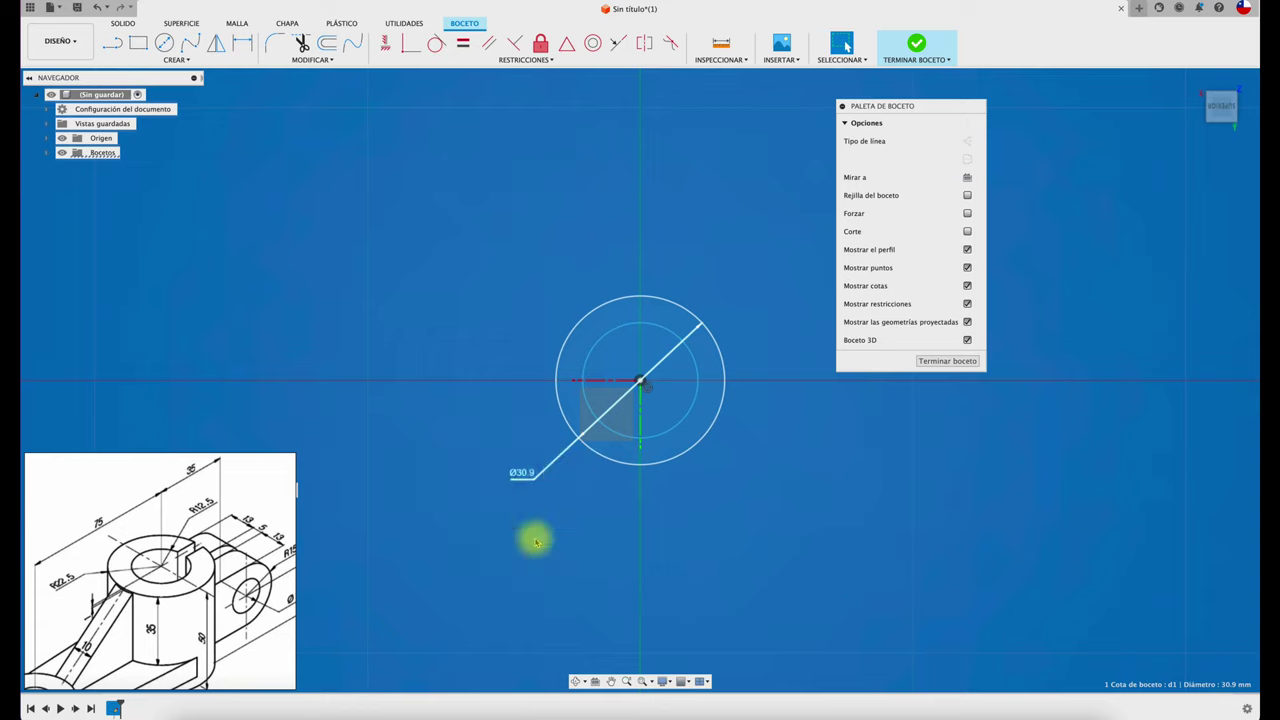
{"action": "right_click", "coordinate": [525, 477]}
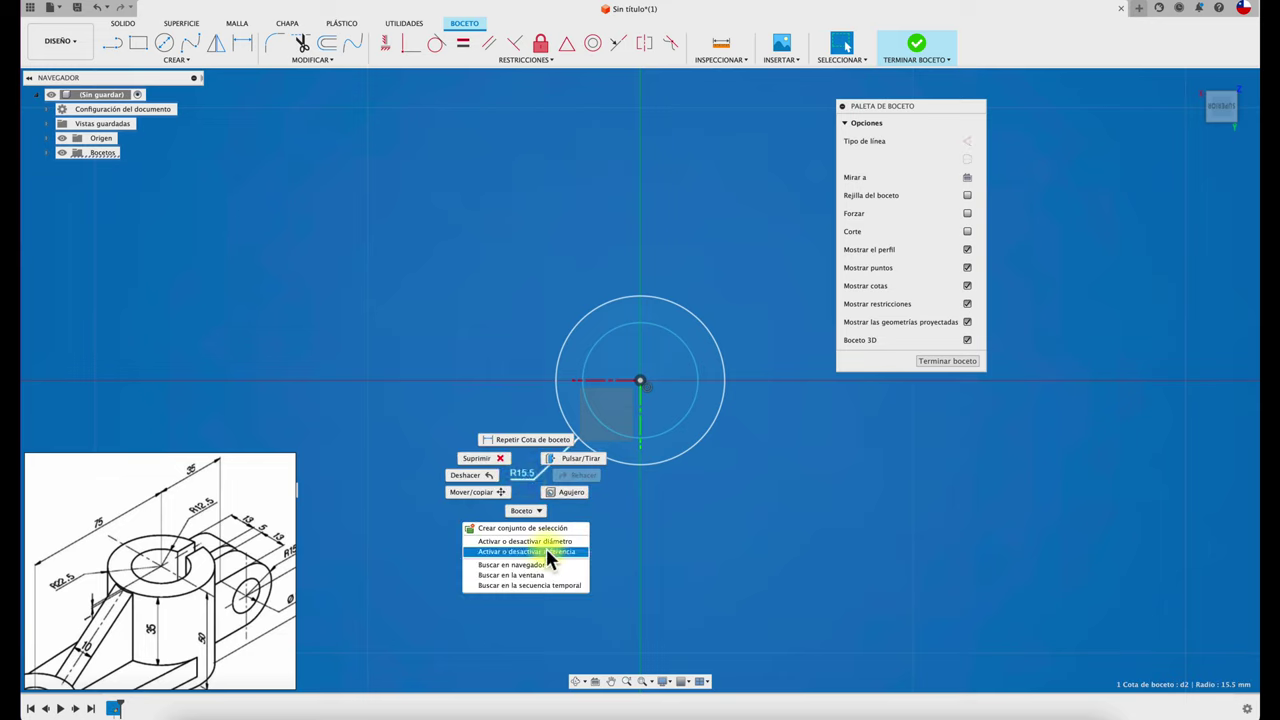
{"action": "left_click", "coordinate": [519, 382]}
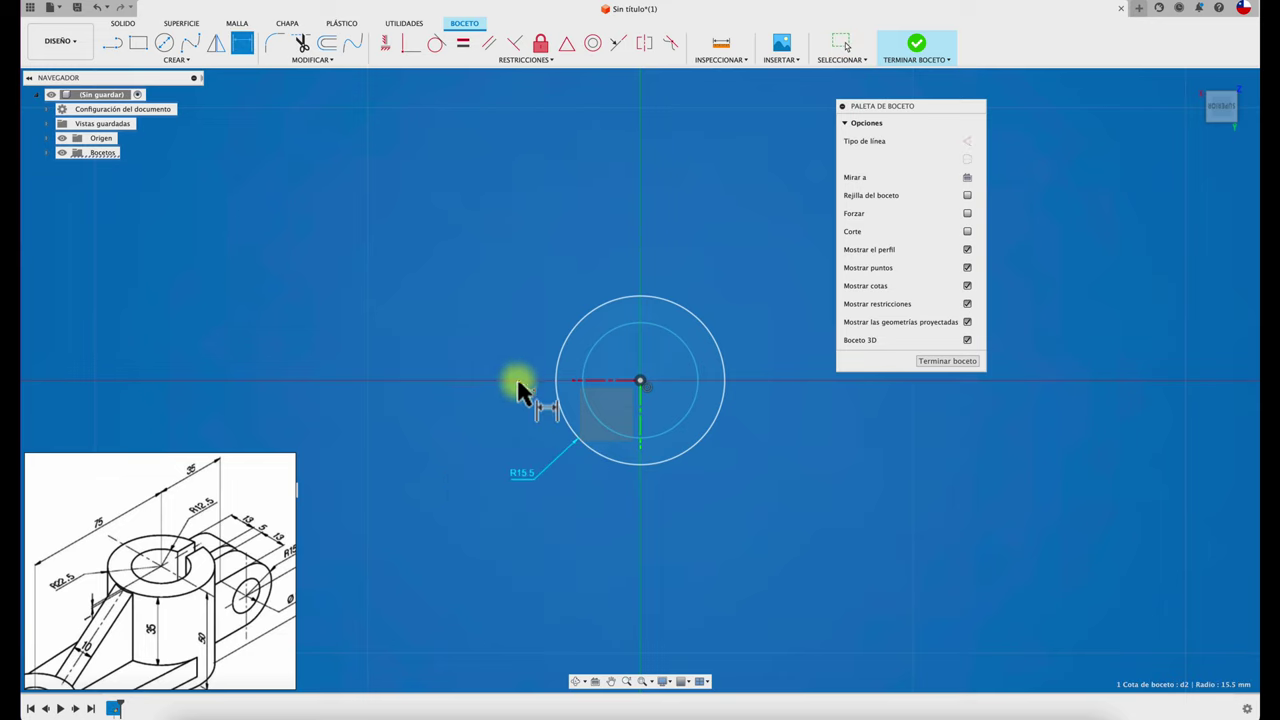
{"action": "right_click", "coordinate": [515, 475]}
{"action": "left_click", "coordinate": [656, 517]}
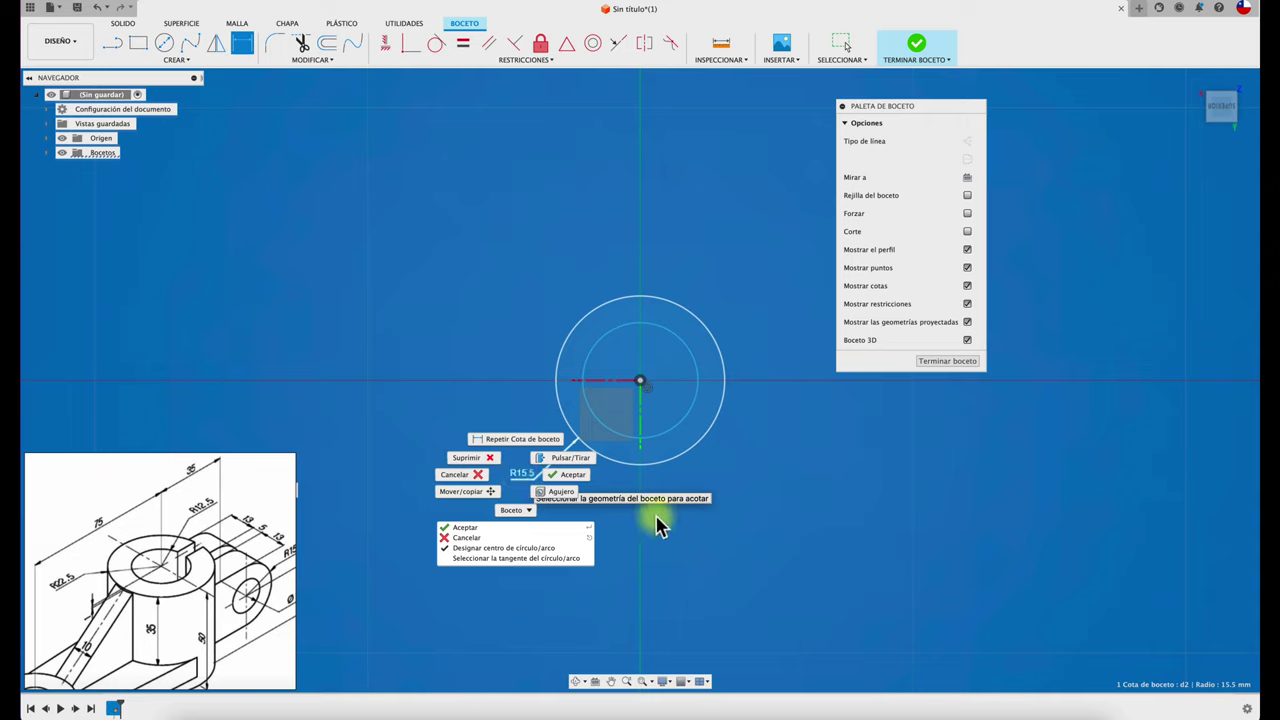
{"action": "double_click", "coordinate": [523, 474]}
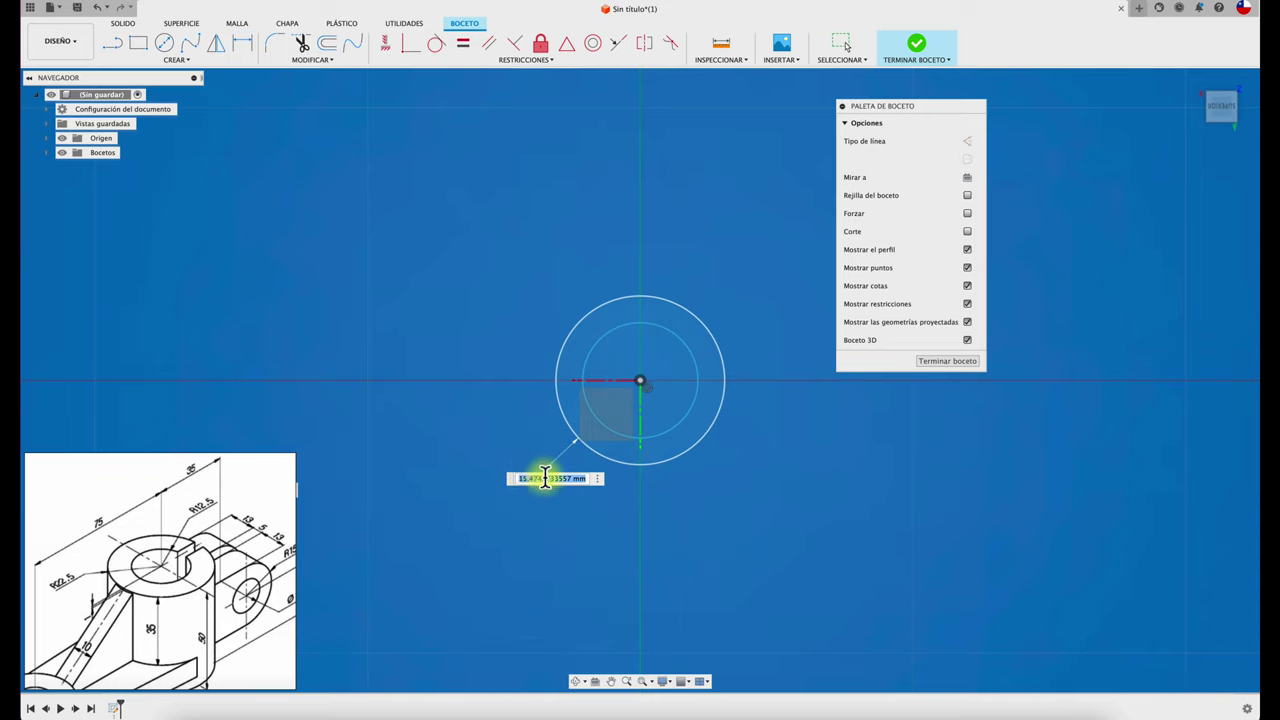
{"action": "type", "text": "22.5"}
{"action": "key", "text": "Return"}
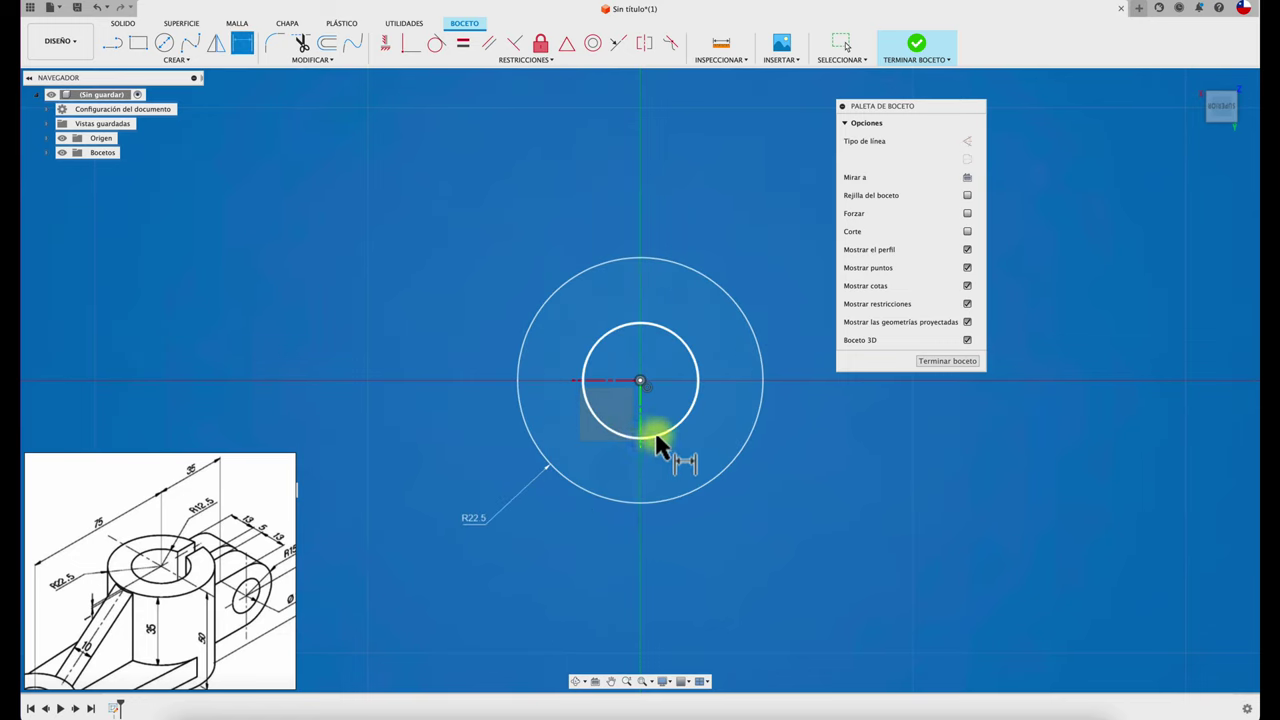
- Dimension the inner circle as a radius of R12.5 mm
{"action": "left_click", "coordinate": [656, 437]}
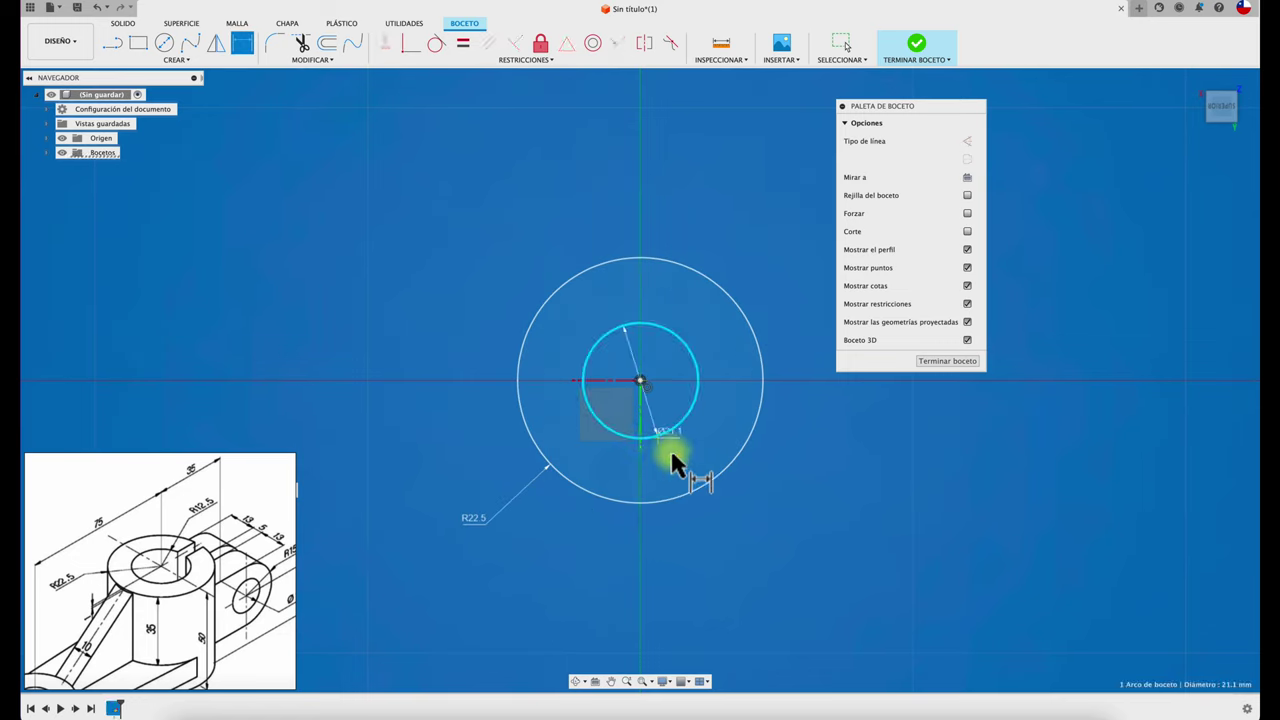
{"action": "right_click", "coordinate": [773, 512]}
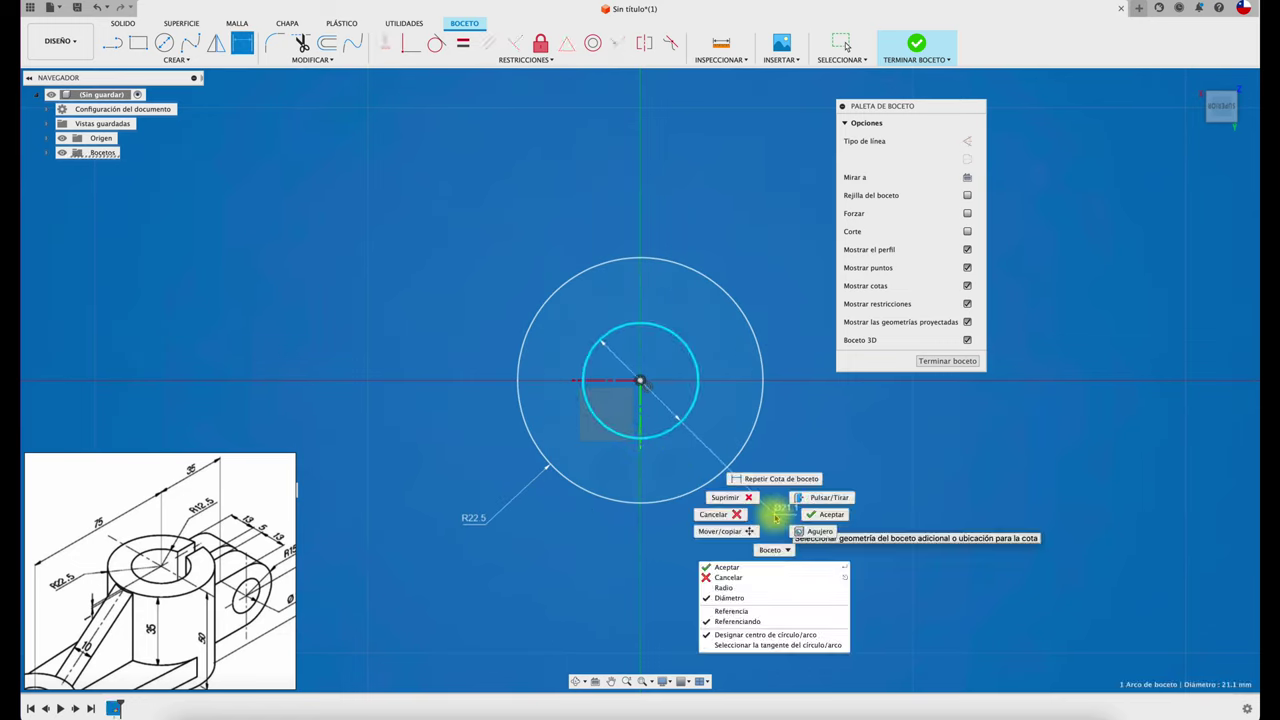
{"action": "left_click", "coordinate": [739, 587]}
{"action": "left_click", "coordinate": [765, 548]}
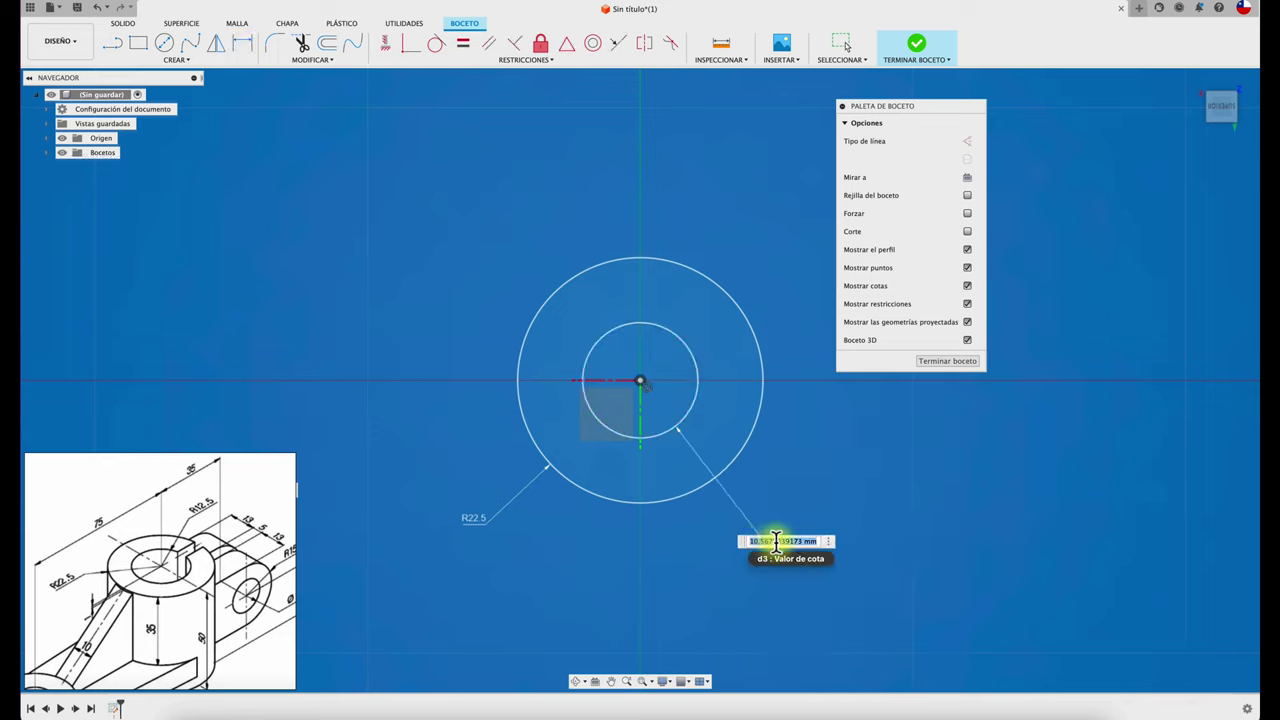
{"action": "type", "text": "12.5"}
{"action": "key", "text": "Return"}
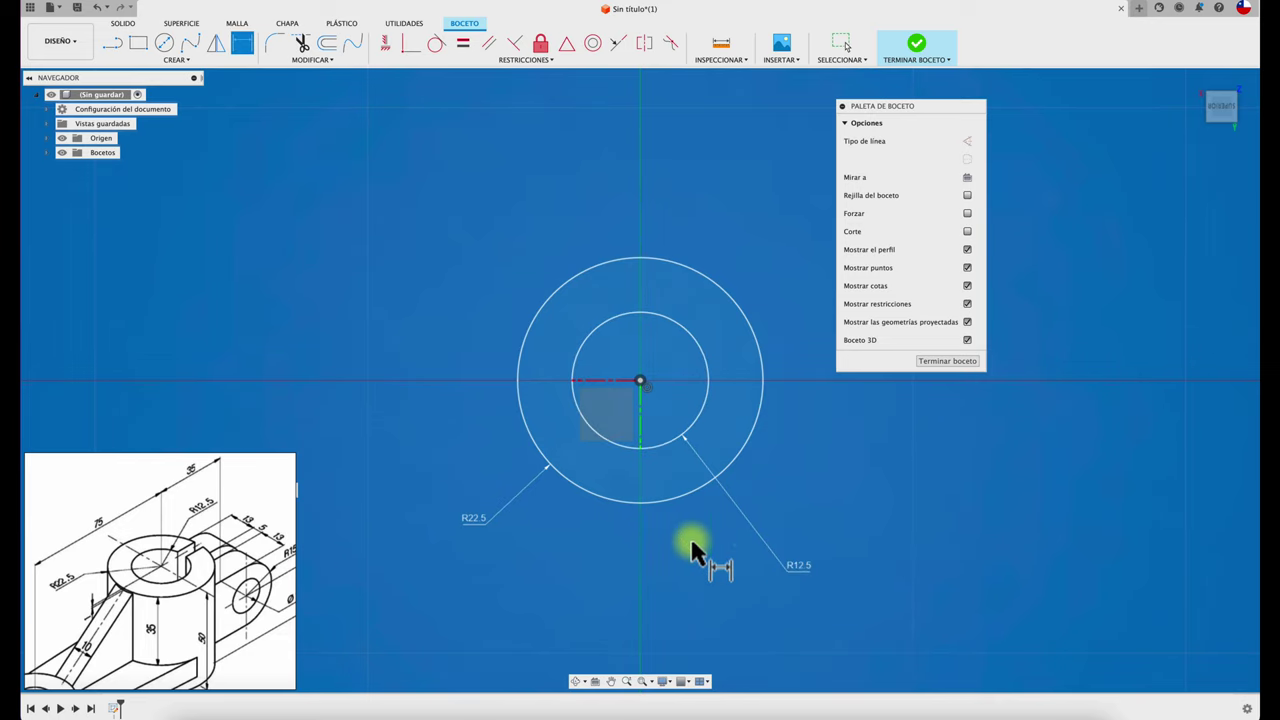
{"action": "scroll", "coordinate": [620, 545], "scroll_direction": "down", "scroll_amount": 2}
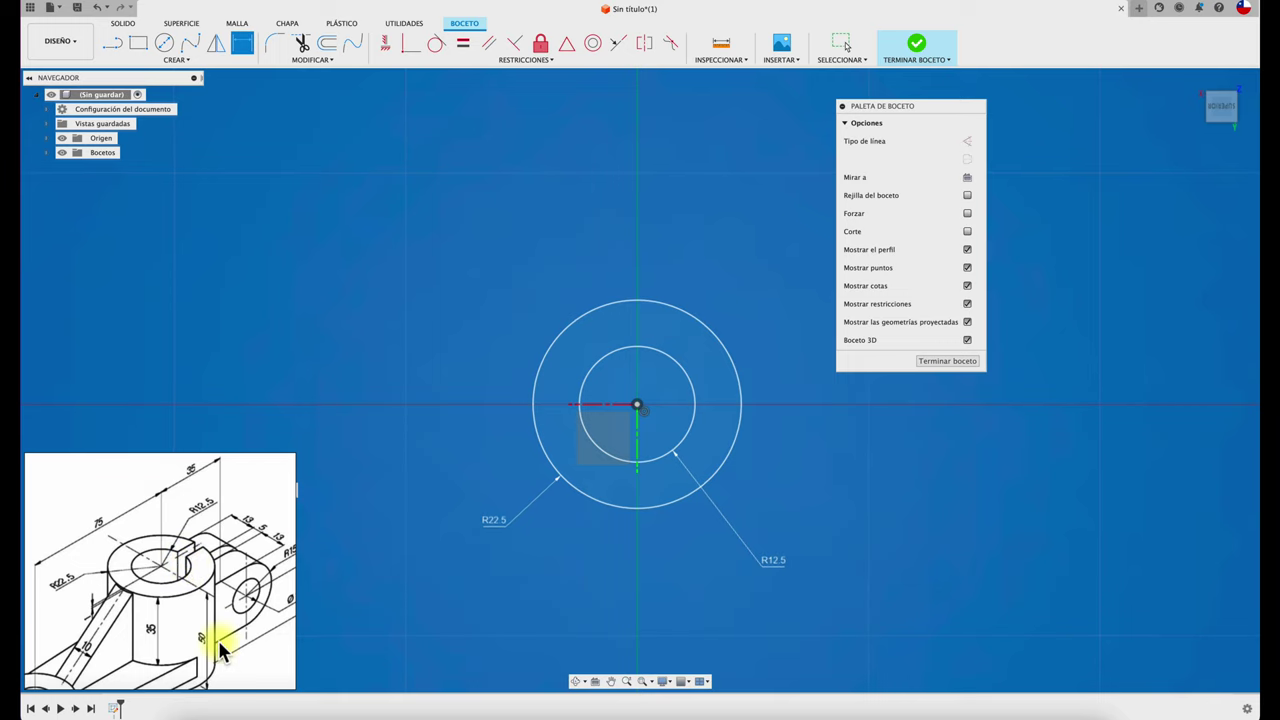
{"action": "scroll", "coordinate": [218, 639], "scroll_direction": "down", "scroll_amount": 2}
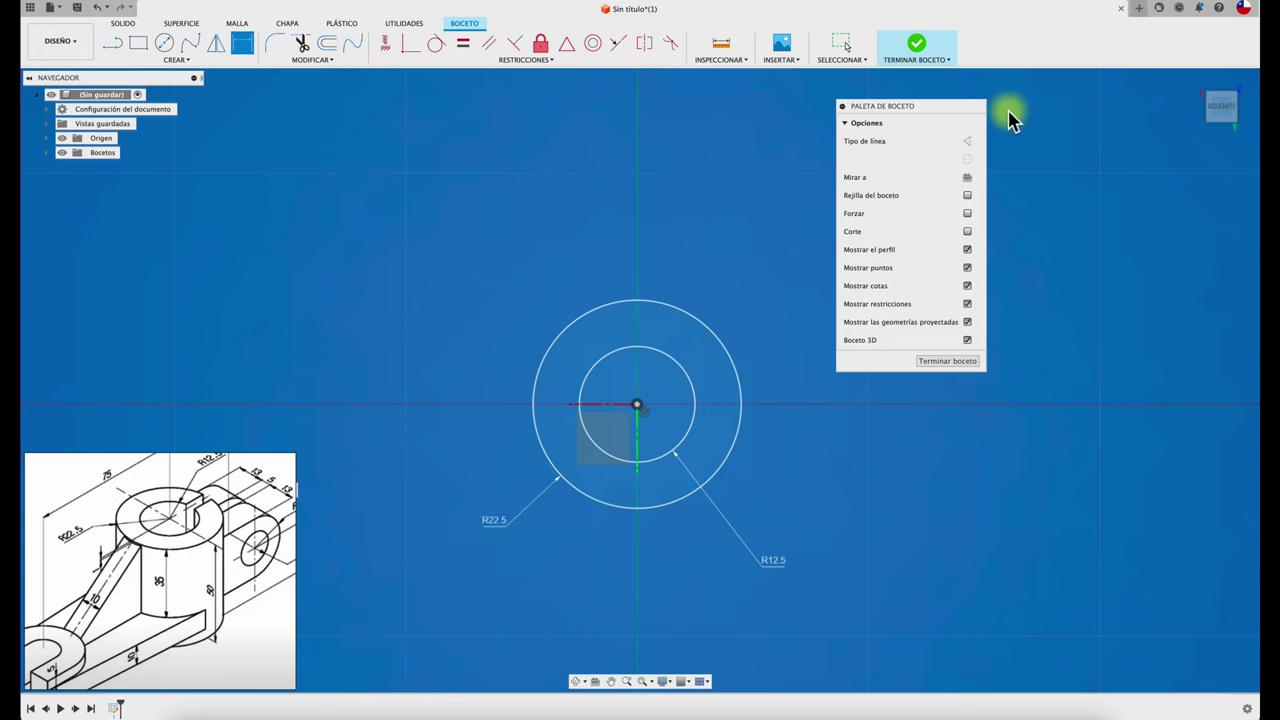
- Finish the sketch and extrude the ring profile 50 mm upward
{"action": "left_click", "coordinate": [910, 50]}
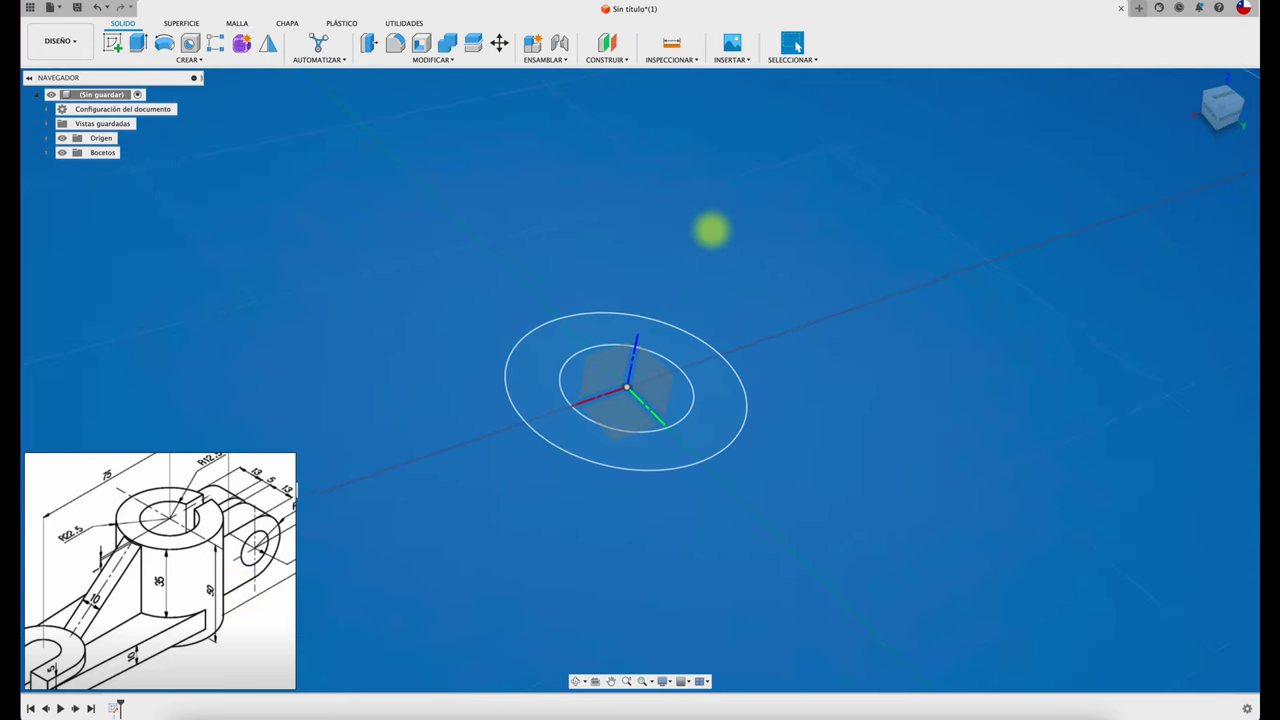
{"action": "left_click", "coordinate": [141, 46]}
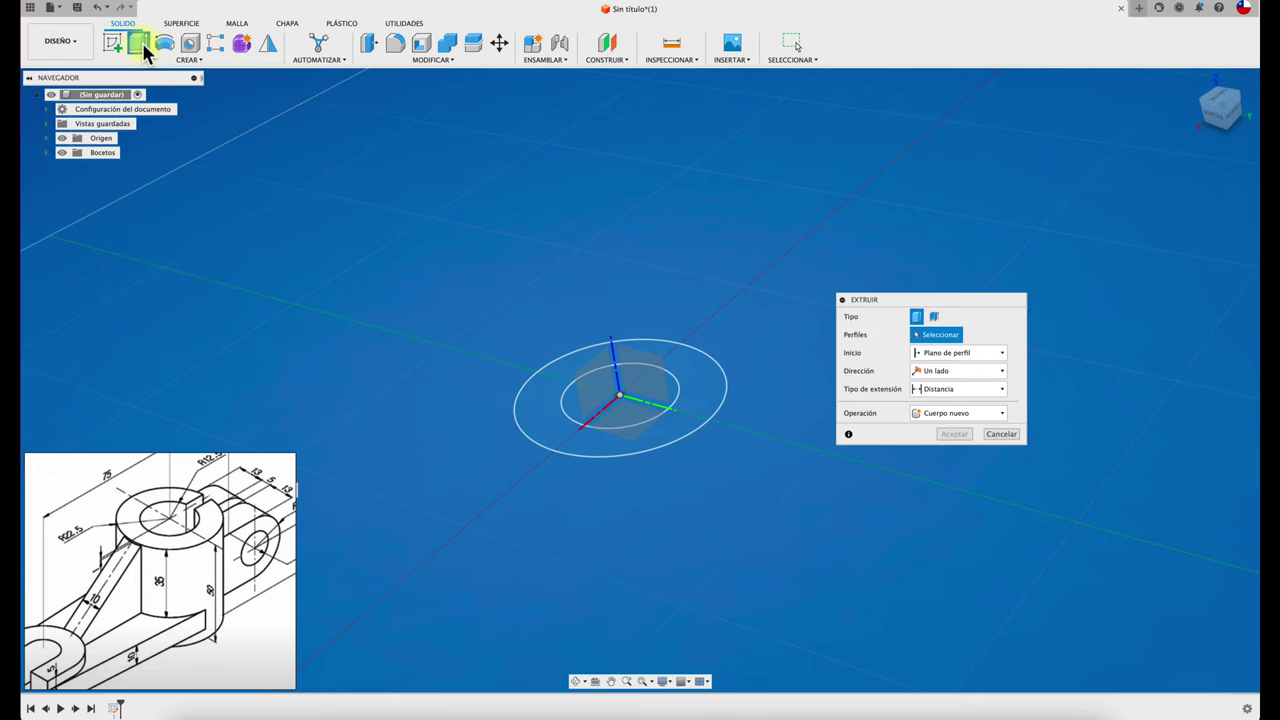
{"action": "left_click", "coordinate": [657, 355]}
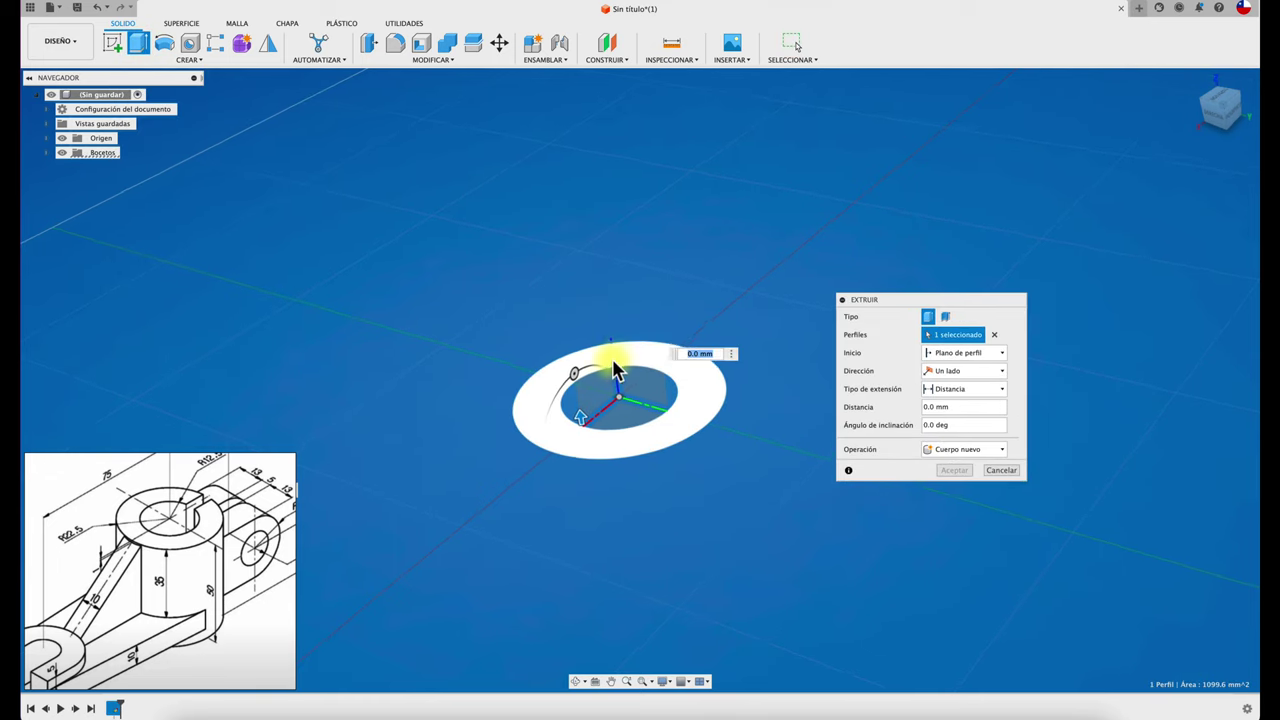
{"action": "left_click_drag", "start_coordinate": [581, 414], "coordinate": [621, 208]}
{"action": "type", "text": "50"}
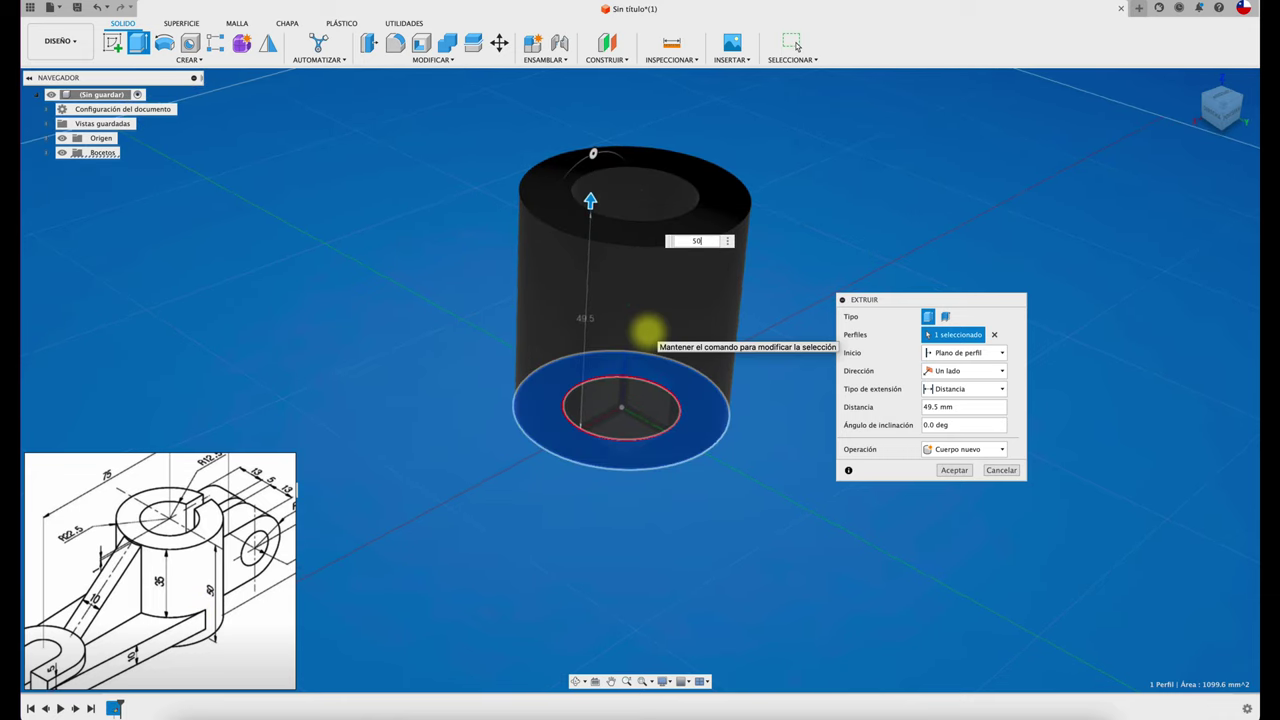
{"action": "key", "text": "Return"}
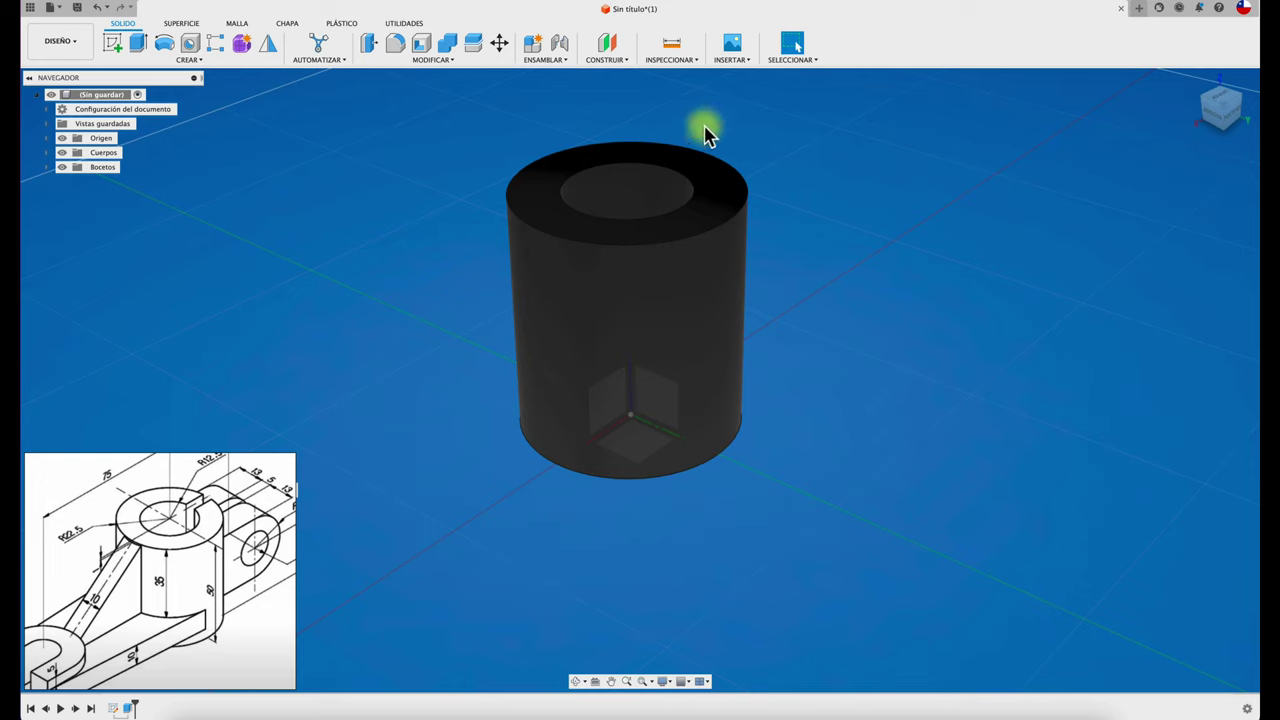
- Turn on component colours from Inspect so the cylinder appears red, then orbit slightly
{"action": "left_click", "coordinate": [695, 60]}
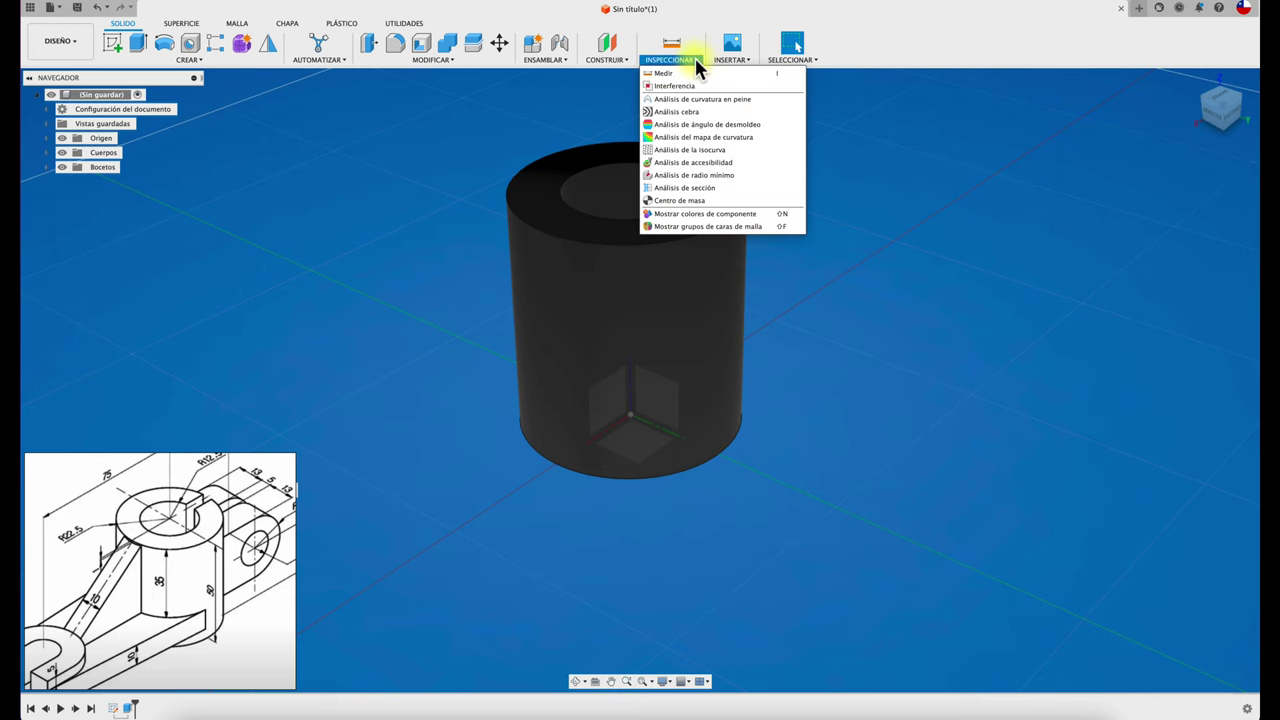
{"action": "left_click", "coordinate": [690, 213]}
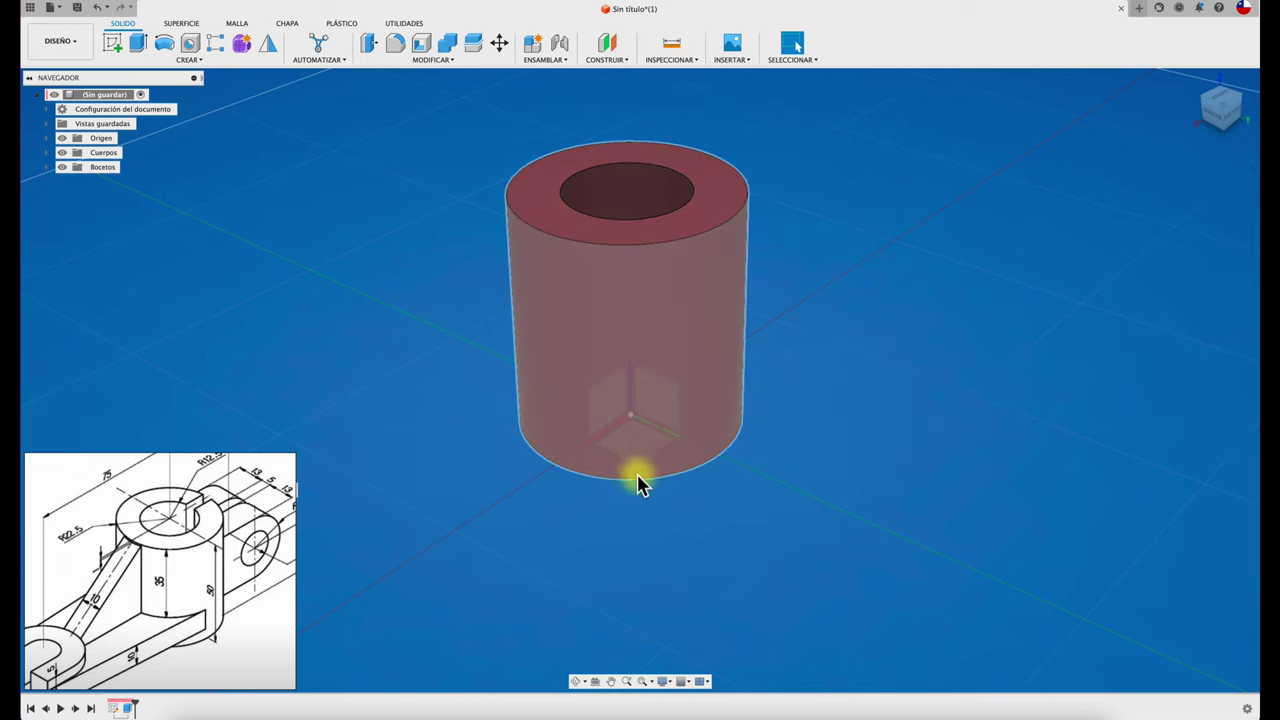
{"action": "middle_click_drag", "start_coordinate": [640, 482], "coordinate": [566, 486], "text": "shift"}
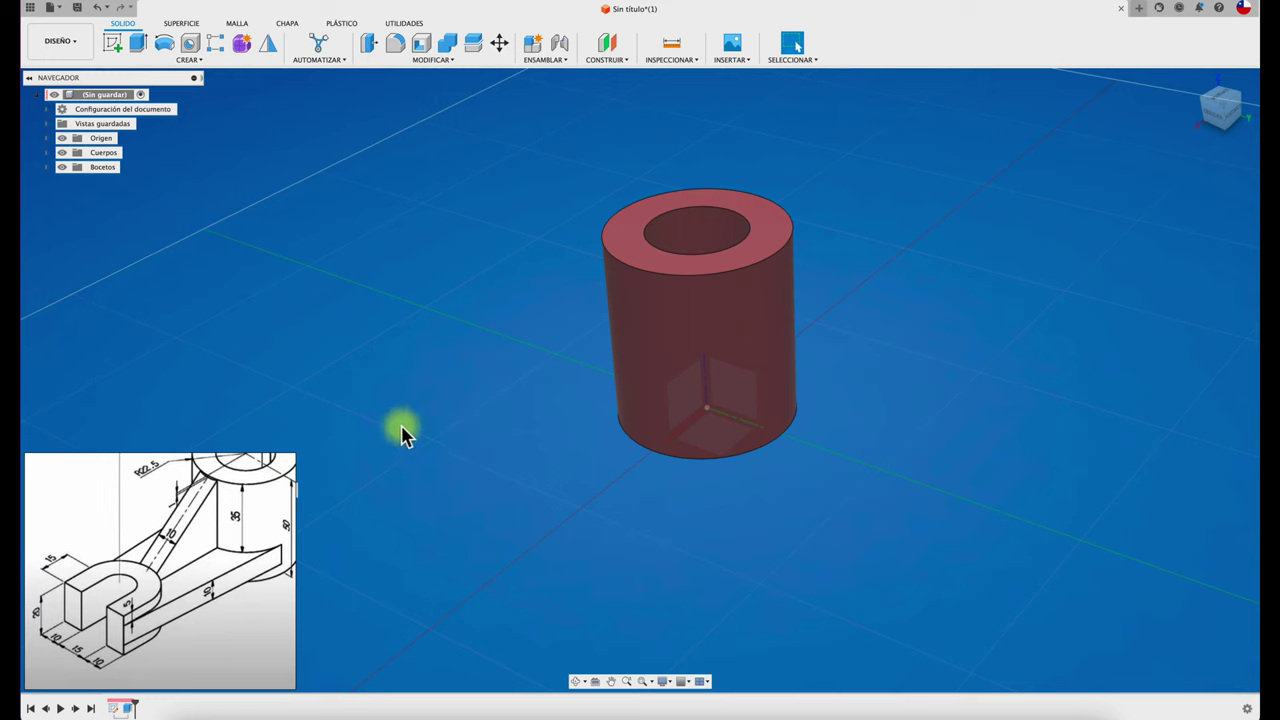
- Start a new sketch on the base plane and pan the ring to the right
{"action": "left_click", "coordinate": [112, 46]}
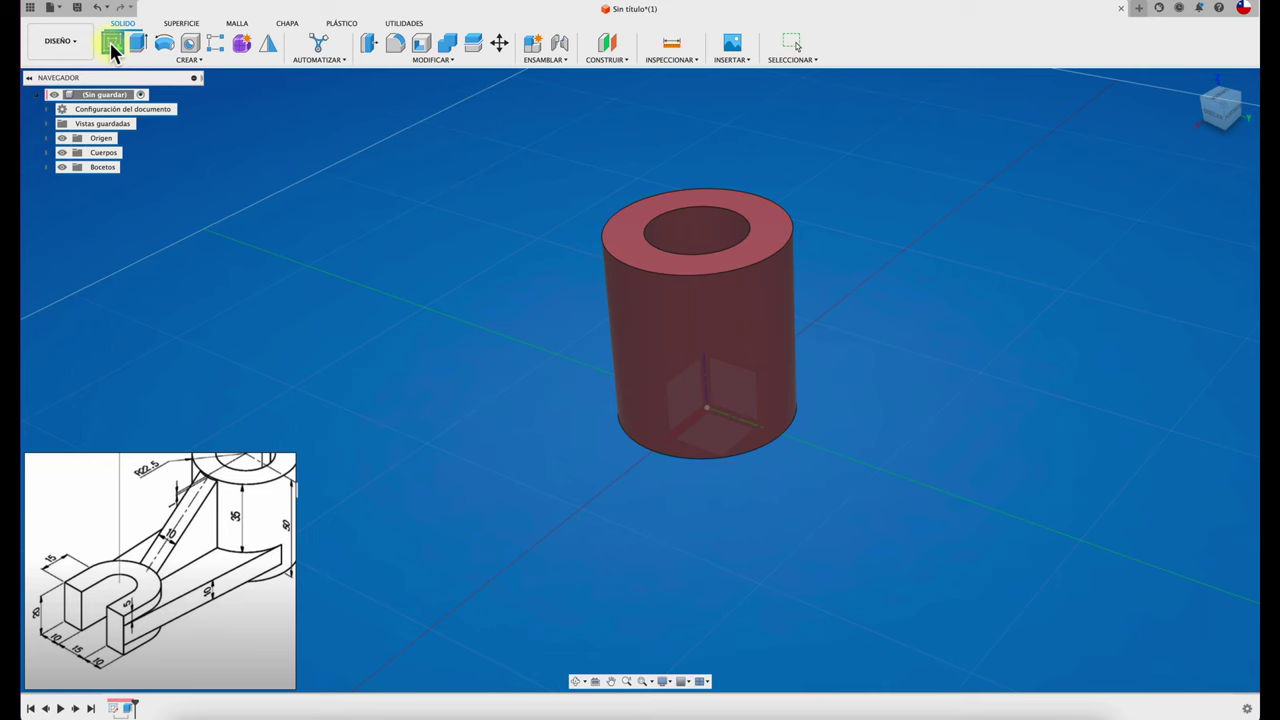
{"action": "left_click", "coordinate": [726, 454]}
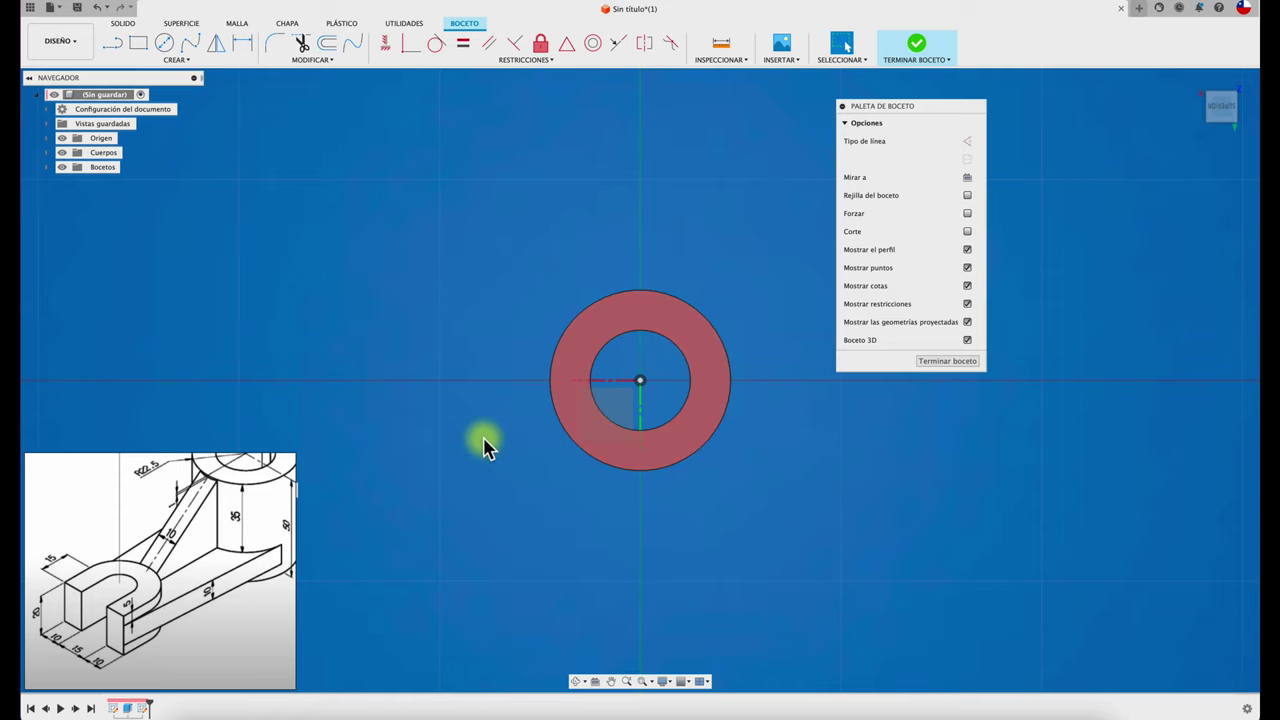
{"action": "left_click", "coordinate": [611, 681]}
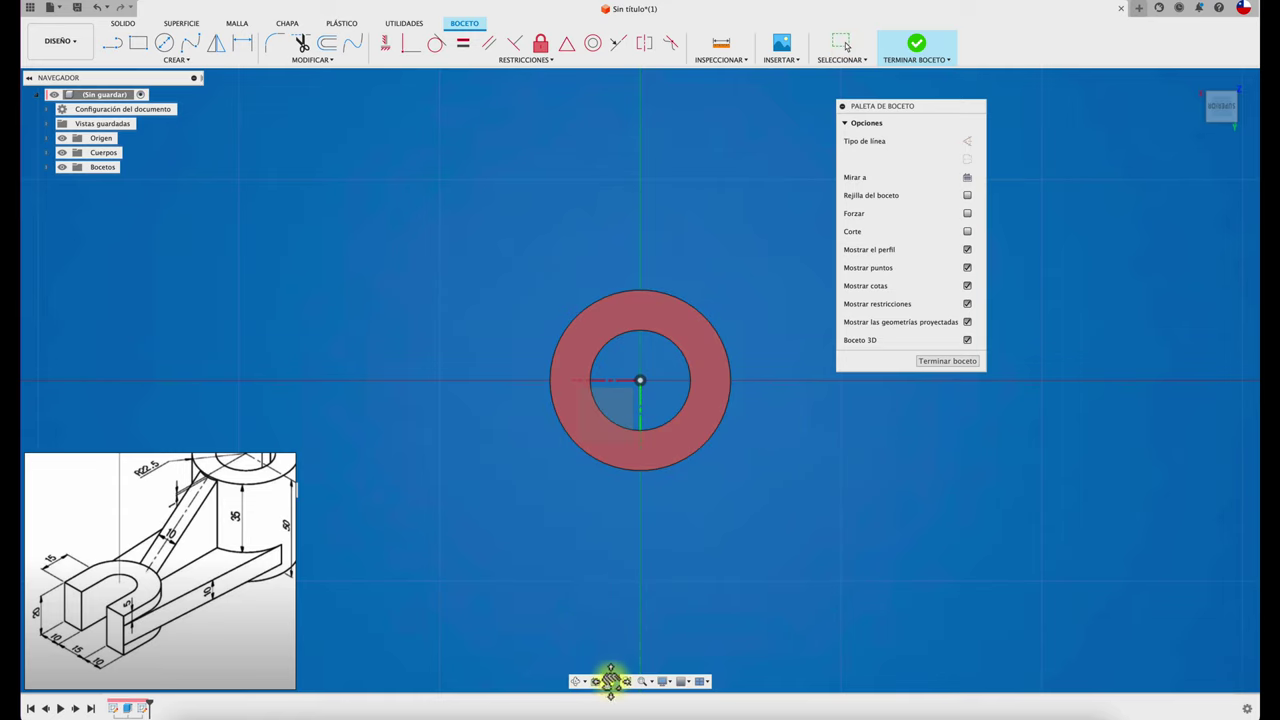
{"action": "mouse_move", "coordinate": [563, 395]}
{"action": "left_mouse_down"}
{"action": "mouse_move", "coordinate": [673, 400]}
{"action": "mouse_move", "coordinate": [631, 387]}
{"action": "left_mouse_up"}
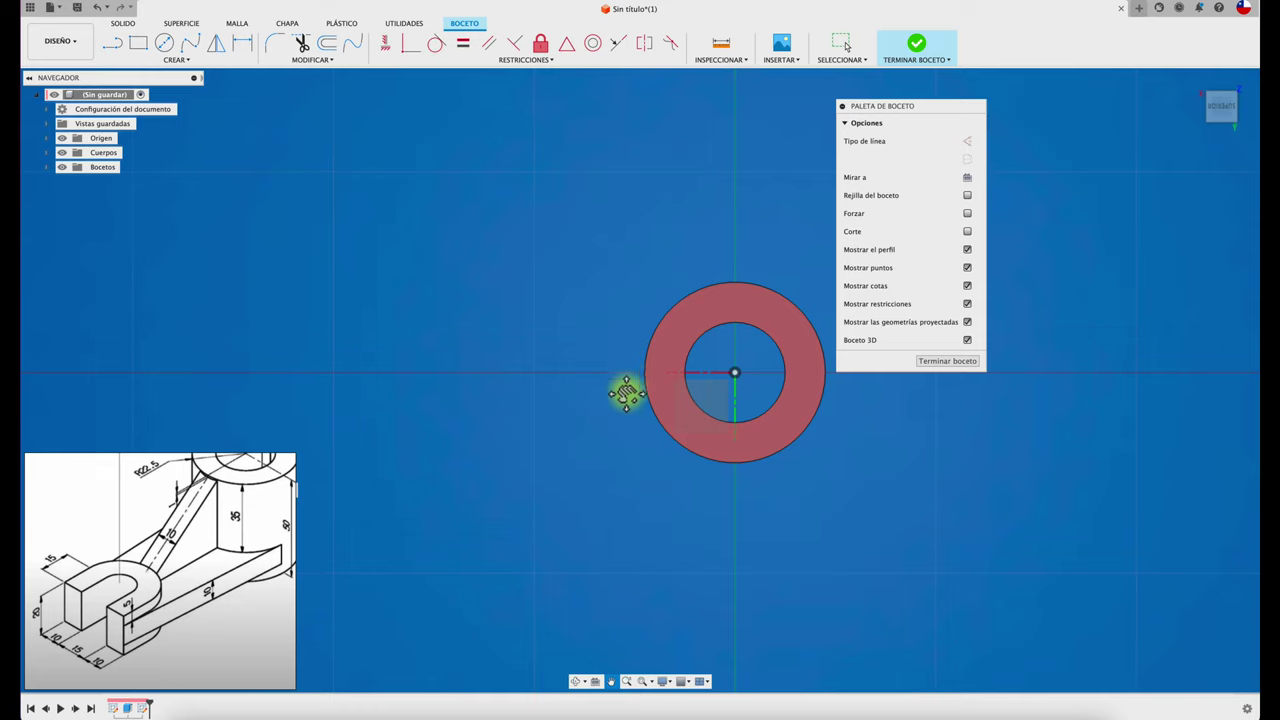
- Draw a horizontal line left from the ring centre and dimension it 75 mm
{"action": "left_click", "coordinate": [113, 43]}
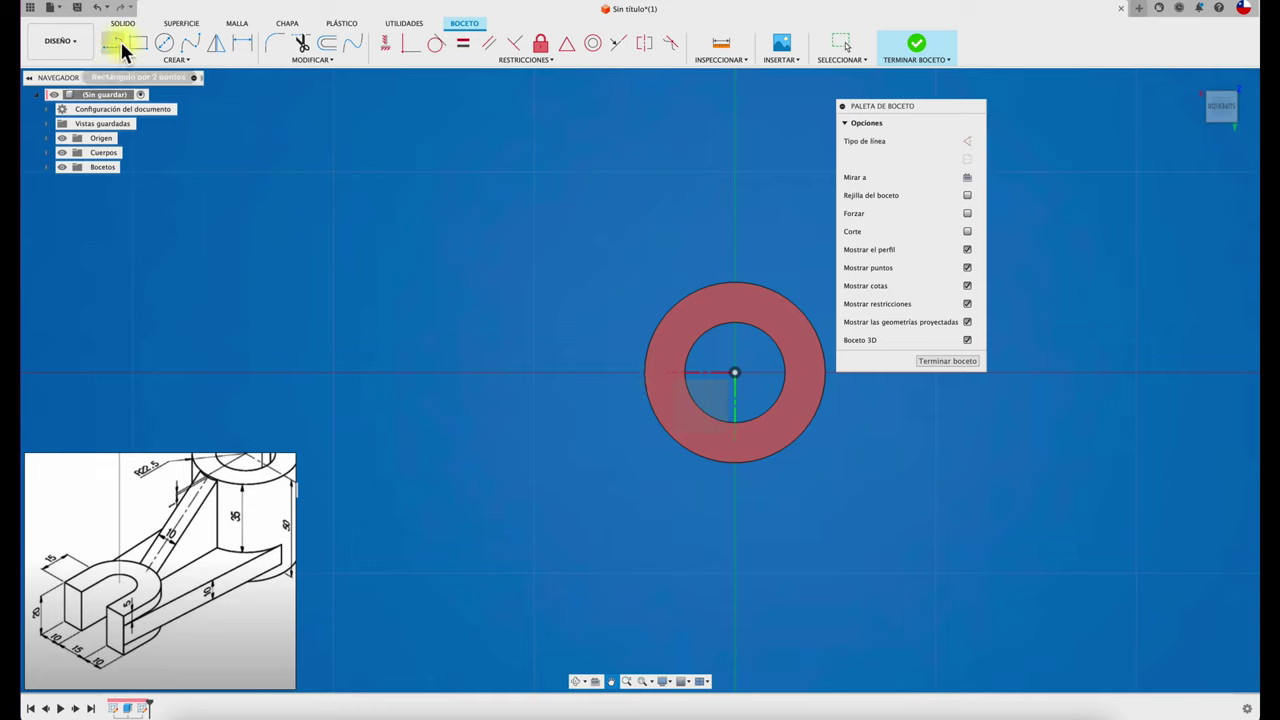
{"action": "left_click", "coordinate": [690, 416]}
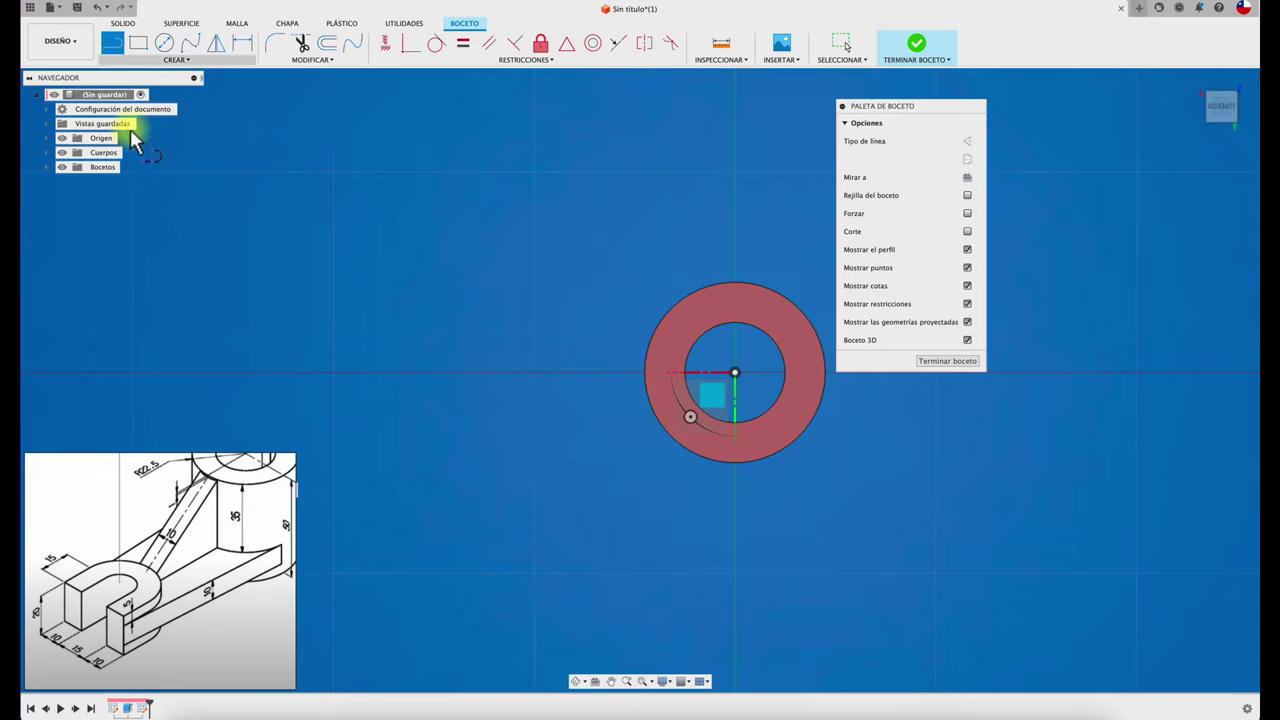
{"action": "left_click", "coordinate": [735, 372]}
{"action": "left_click", "coordinate": [387, 372]}
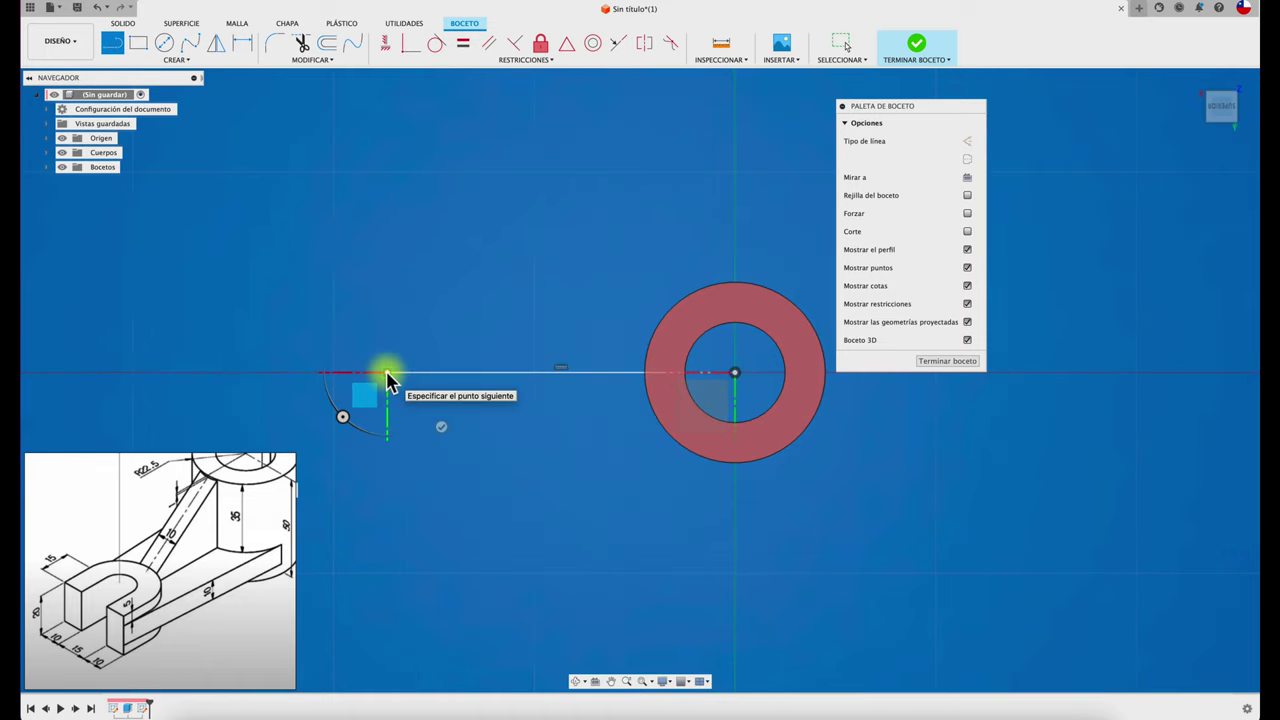
{"action": "key", "text": "Escape"}
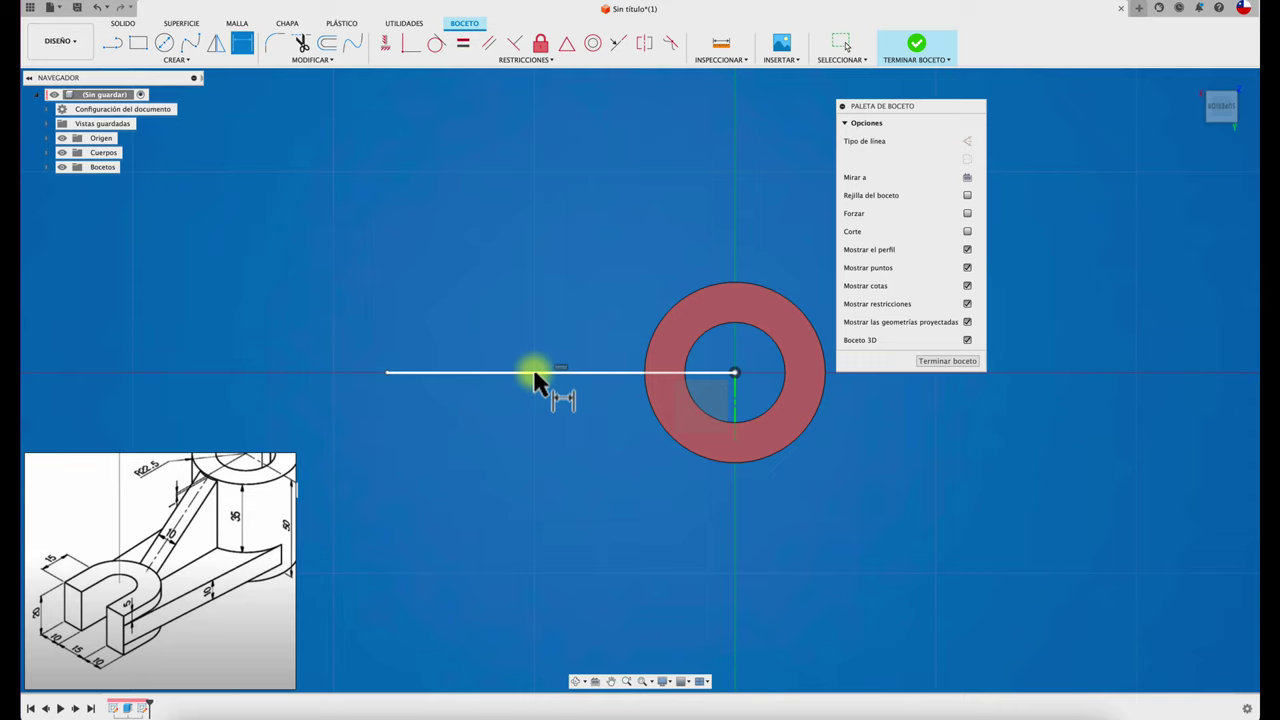
{"action": "left_click", "coordinate": [533, 372]}
{"action": "left_click", "coordinate": [524, 485]}
{"action": "type", "text": "75"}
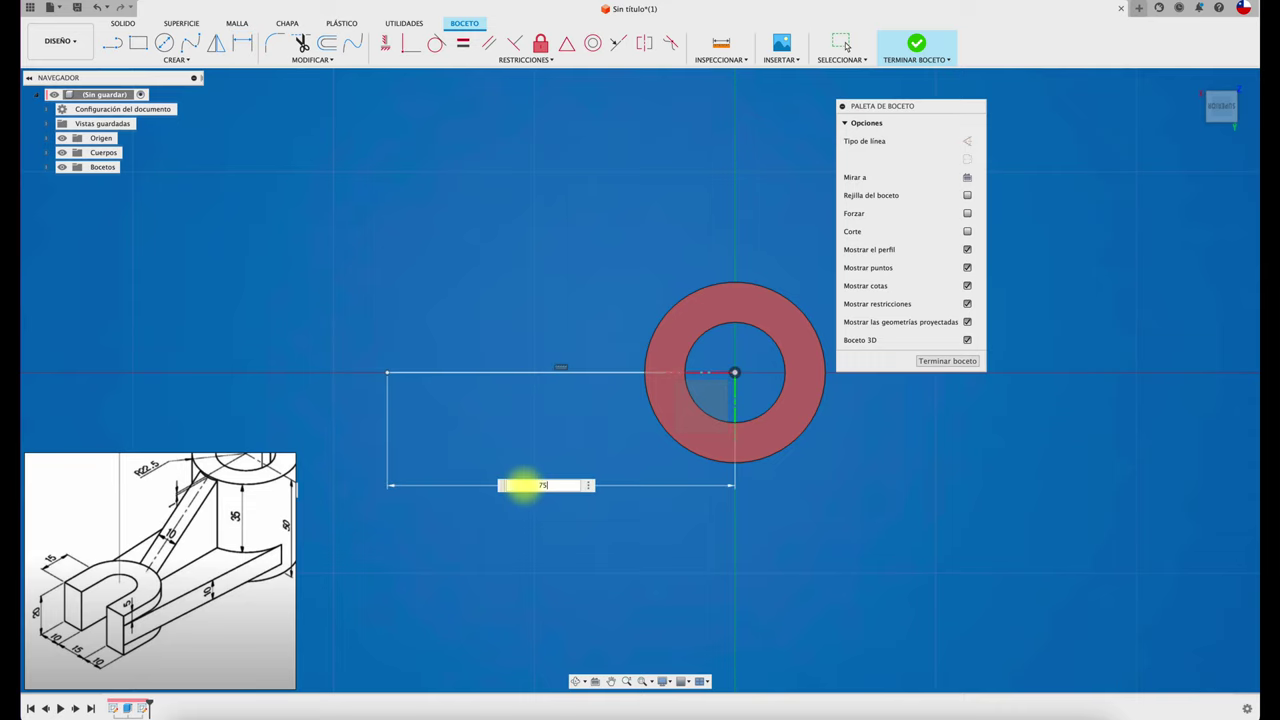
{"action": "key", "text": "Return"}
{"action": "key", "text": "Escape"}
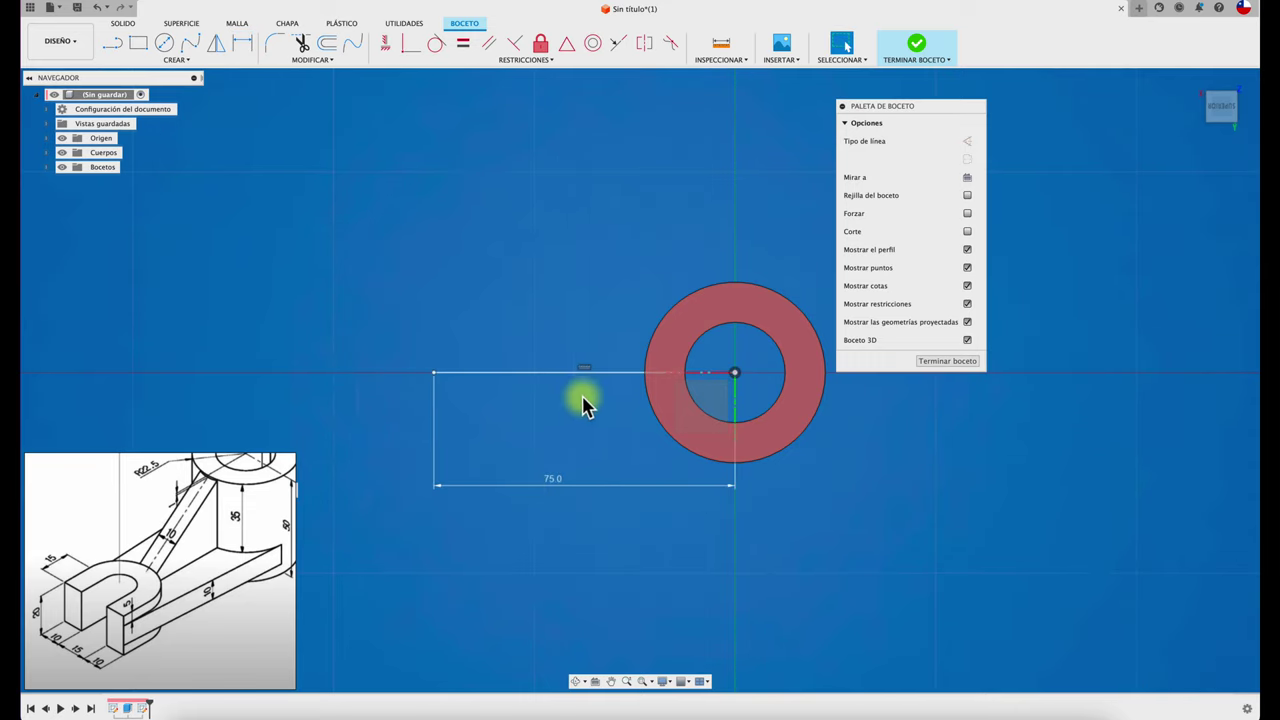
- Convert the 75 mm line to construction geometry
{"action": "left_click", "coordinate": [600, 372]}
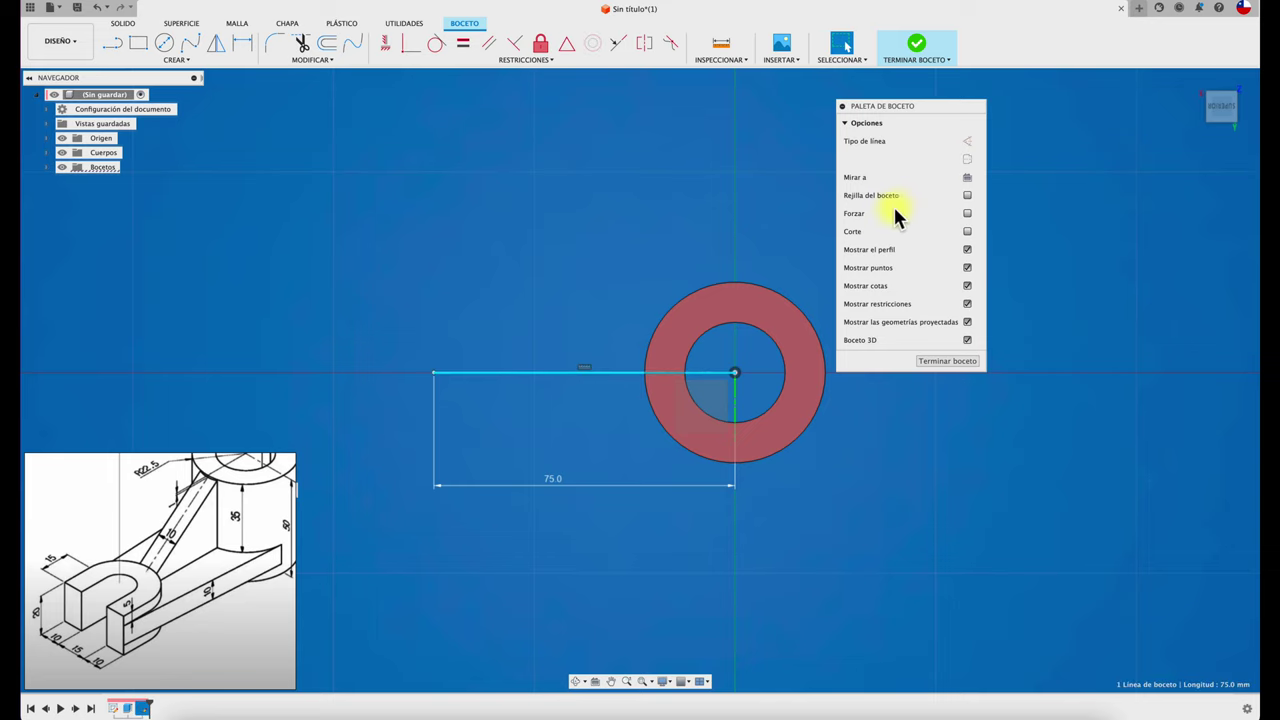
{"action": "left_click", "coordinate": [966, 142]}
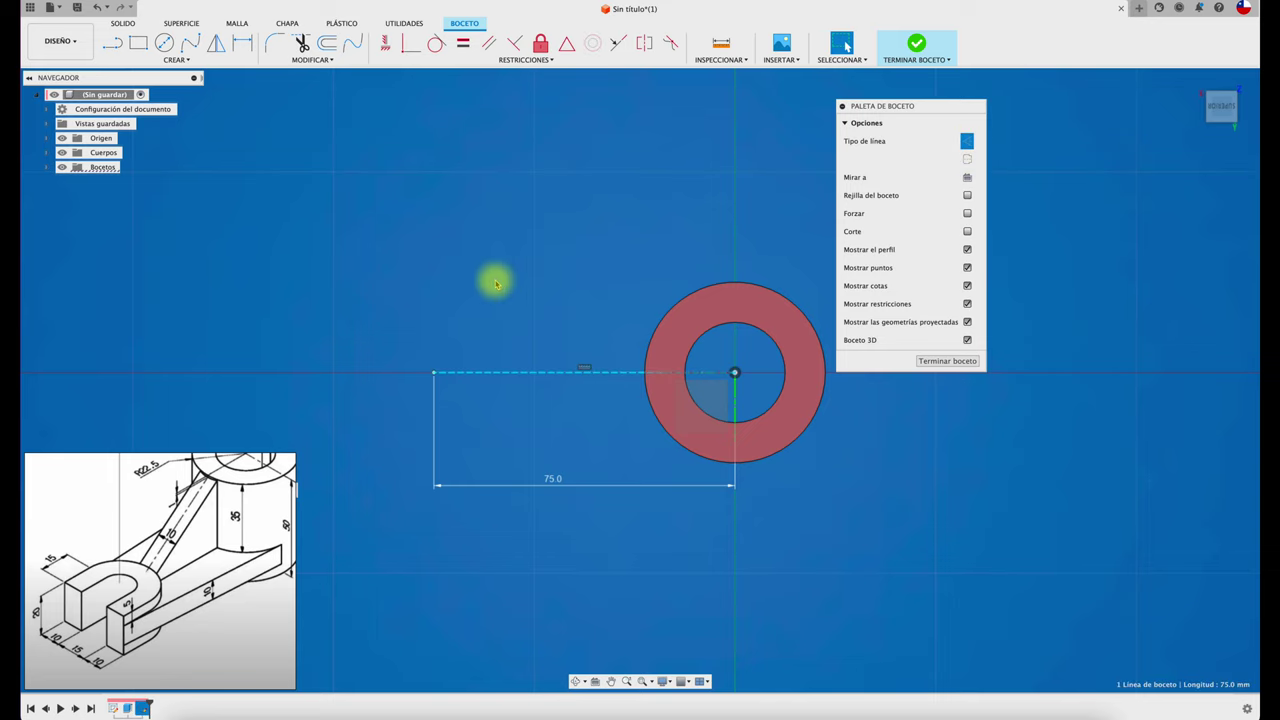
{"action": "scroll", "coordinate": [496, 284], "scroll_direction": "down", "scroll_amount": 1}
{"action": "scroll", "coordinate": [129, 536], "scroll_direction": "up", "scroll_amount": 3}
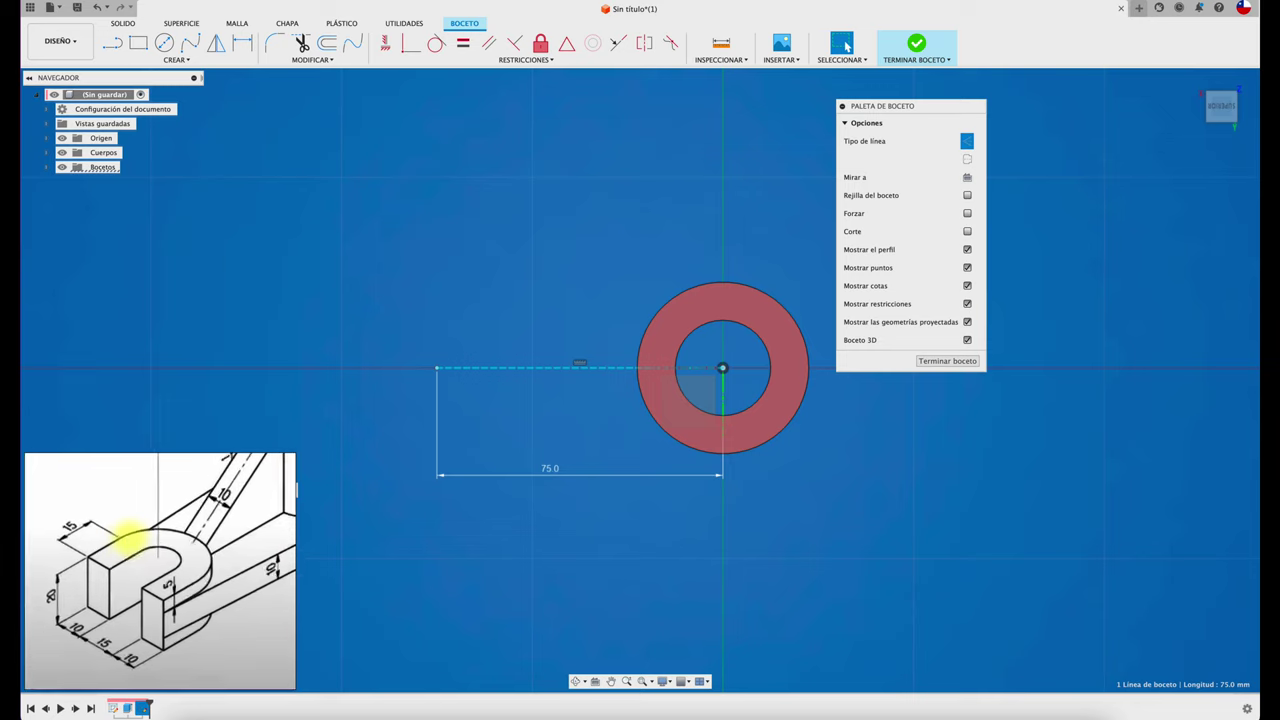
{"action": "left_click_drag", "start_coordinate": [129, 536], "coordinate": [138, 513]}
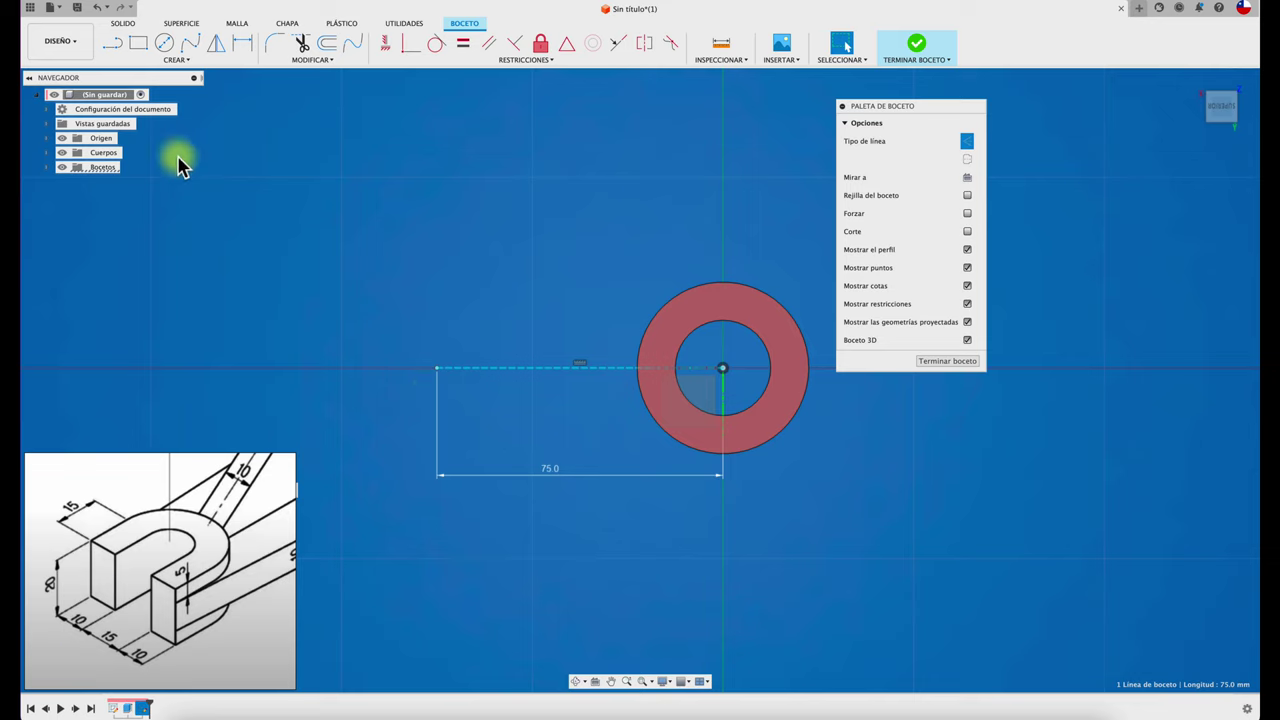
- Draw a circle at the line's left end and dimension it Ø15 mm
{"action": "left_click", "coordinate": [165, 50]}
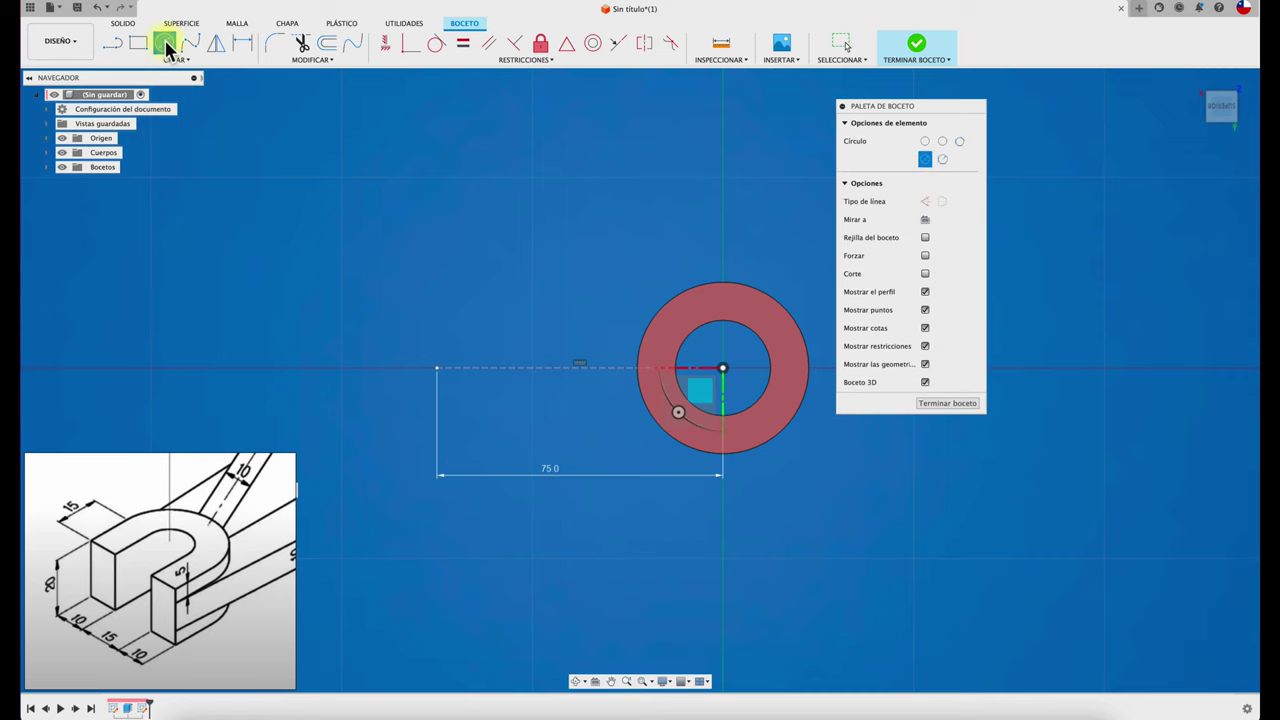
{"action": "left_click", "coordinate": [440, 368]}
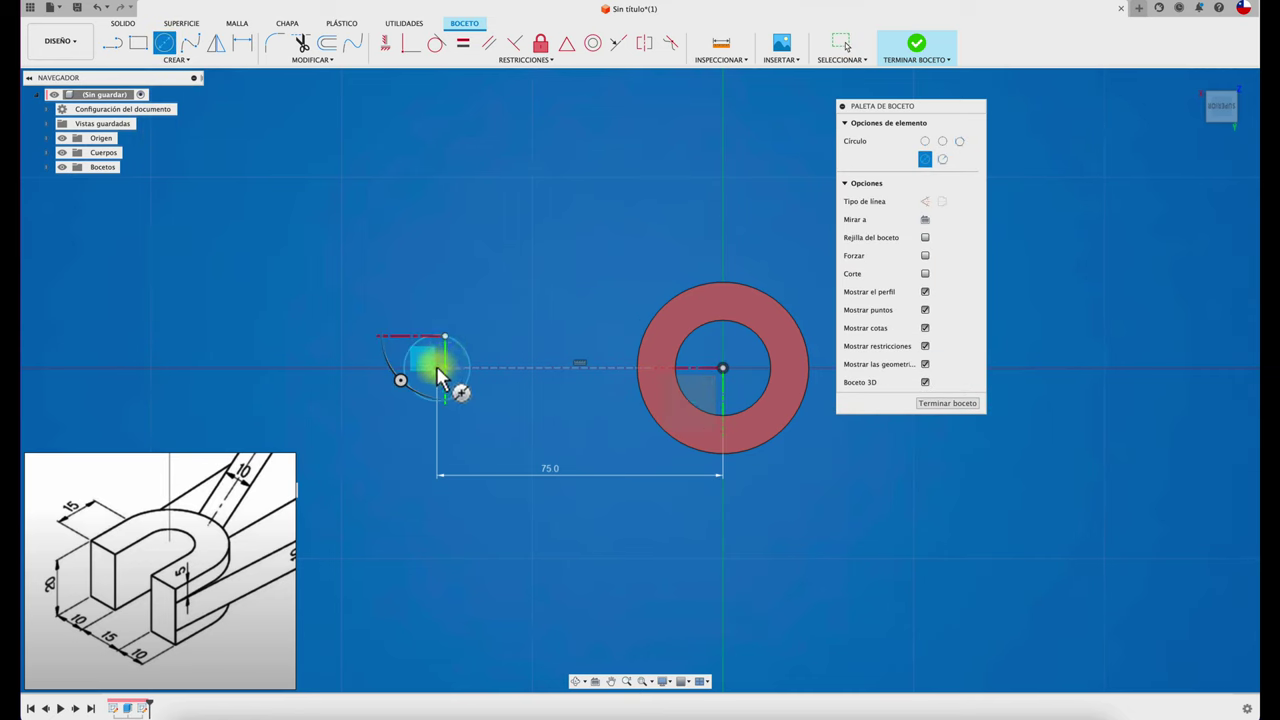
{"action": "left_click", "coordinate": [448, 300]}
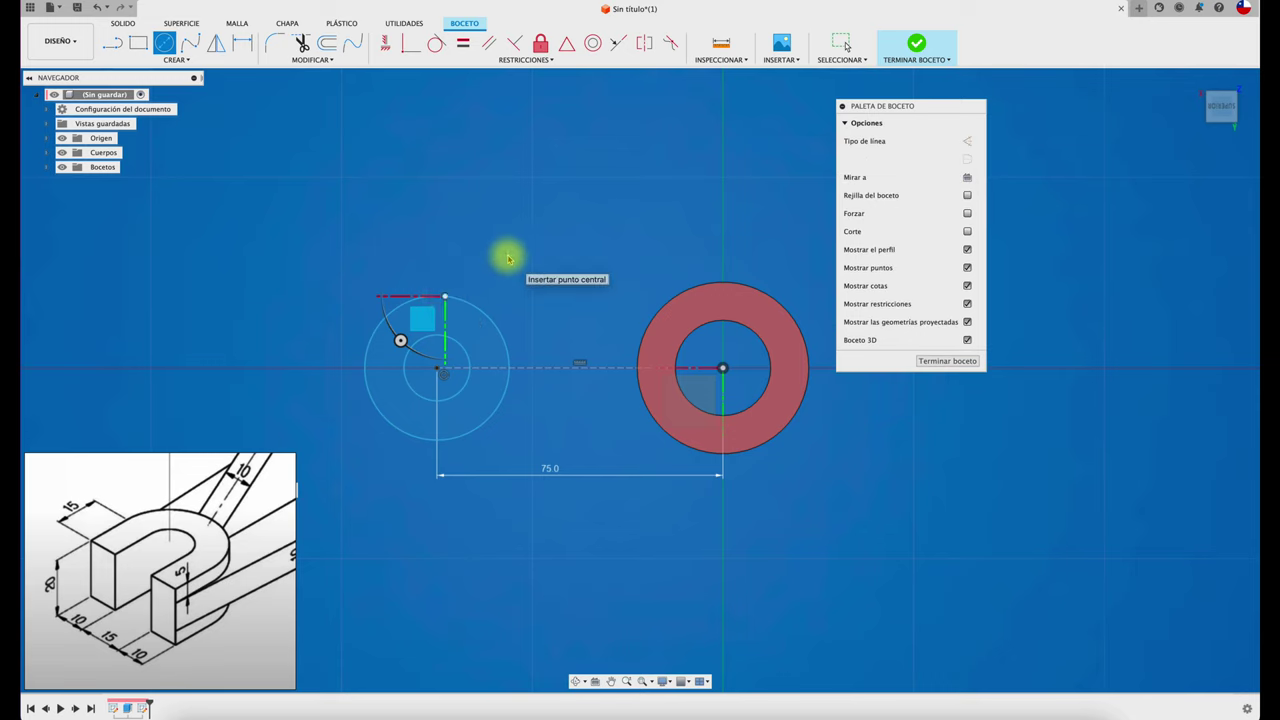
{"action": "key", "text": "d"}
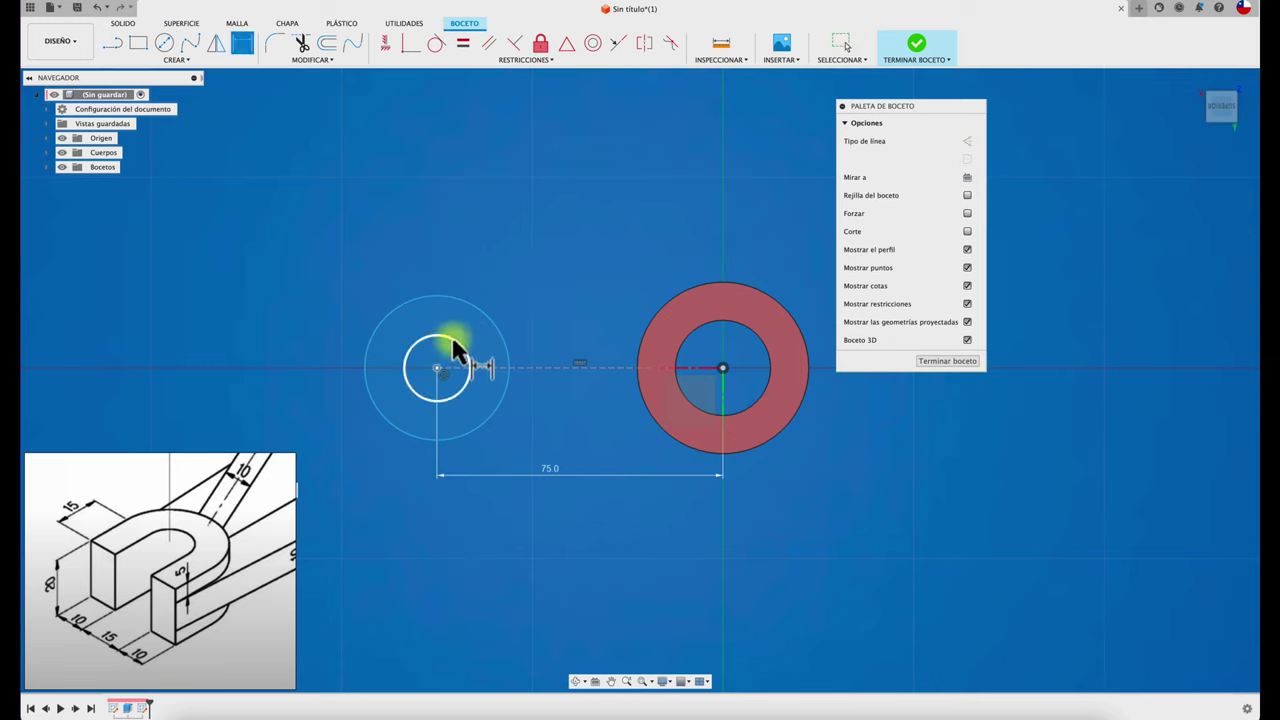
{"action": "left_click", "coordinate": [453, 343]}
{"action": "left_click", "coordinate": [512, 255]}
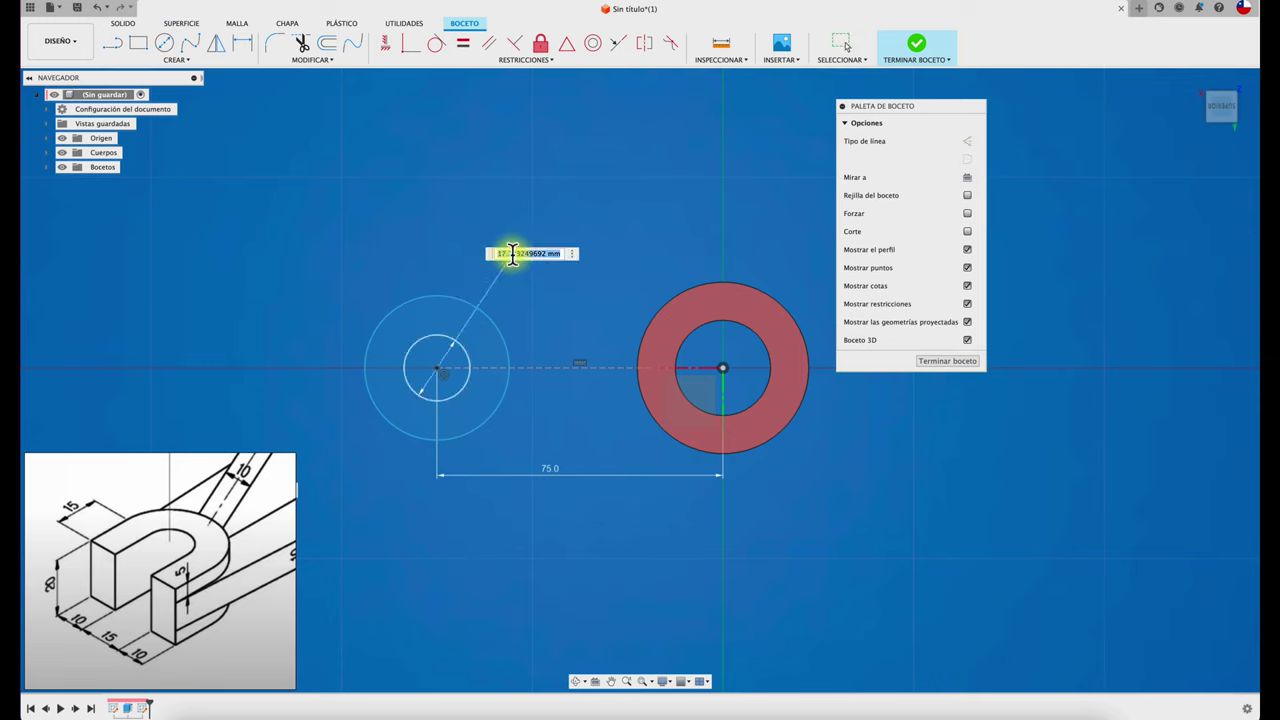
{"action": "key", "text": "Return"}
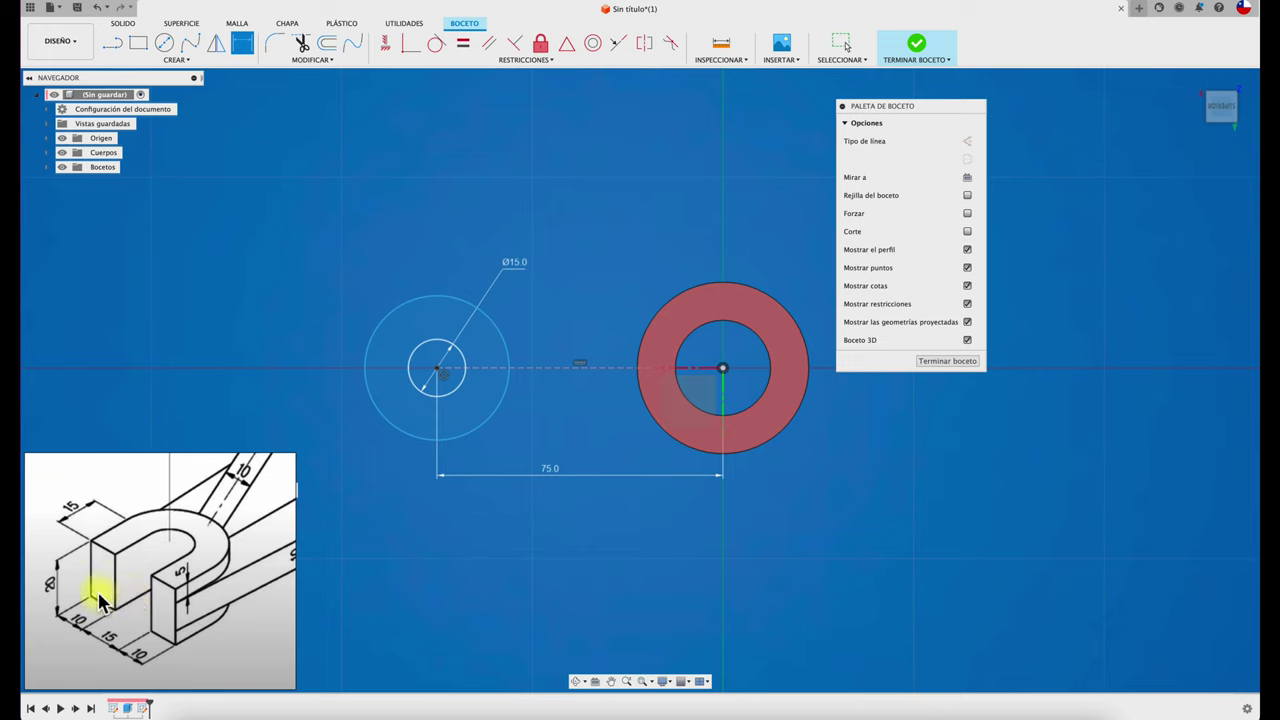
- Dimension a 10 mm gap between the inner and outer circles
{"action": "left_click", "coordinate": [432, 340]}
{"action": "left_click", "coordinate": [441, 296]}
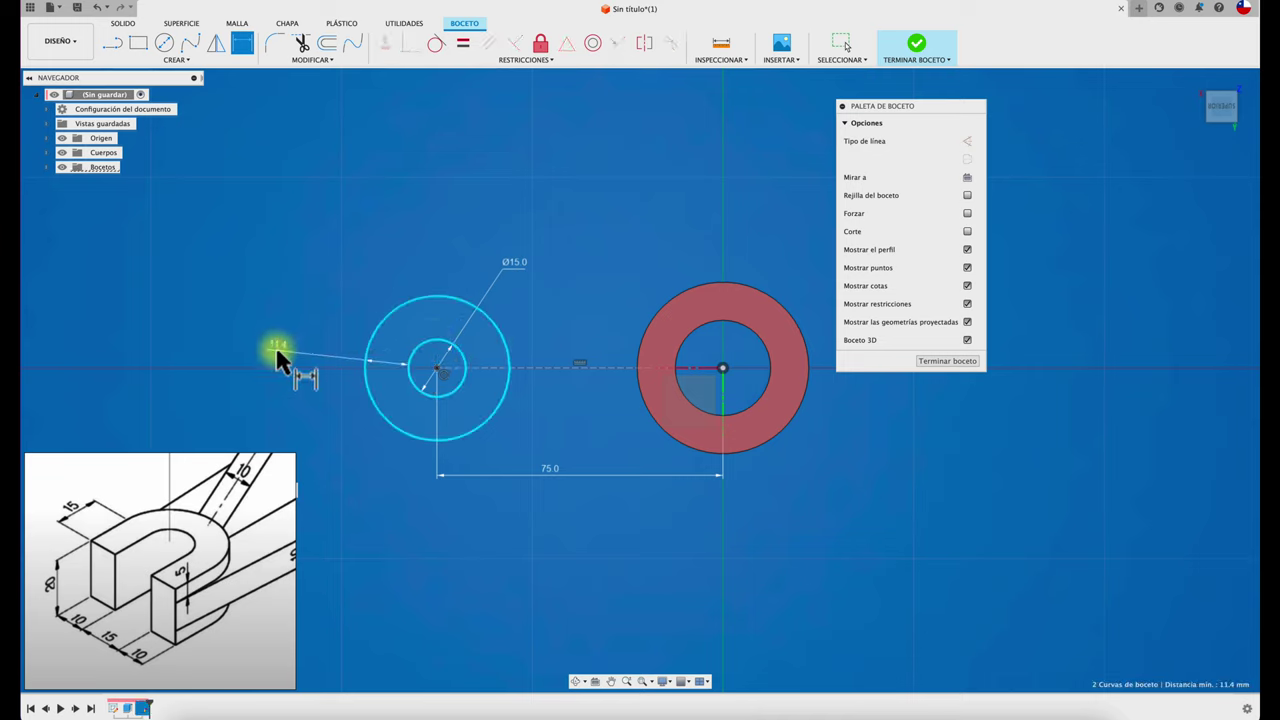
{"action": "left_click", "coordinate": [357, 259]}
{"action": "type", "text": "10"}
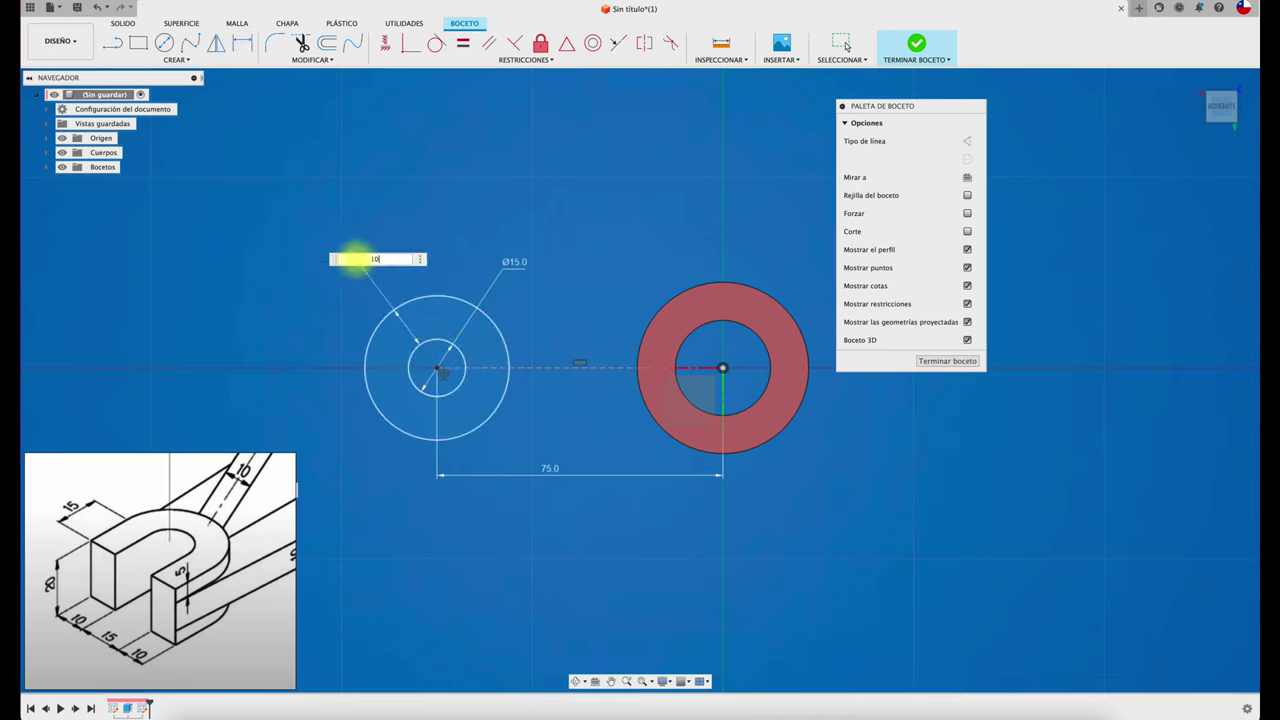
{"action": "key", "text": "Return"}
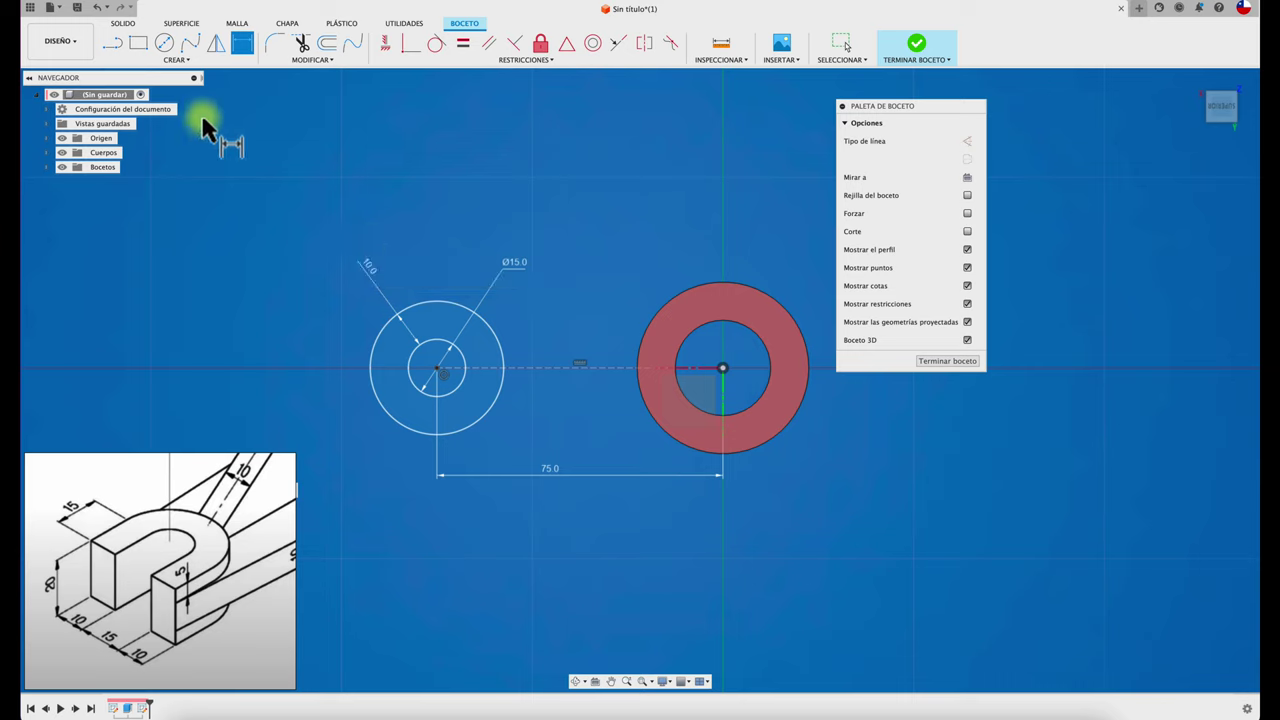
{"action": "left_click", "coordinate": [112, 43]}
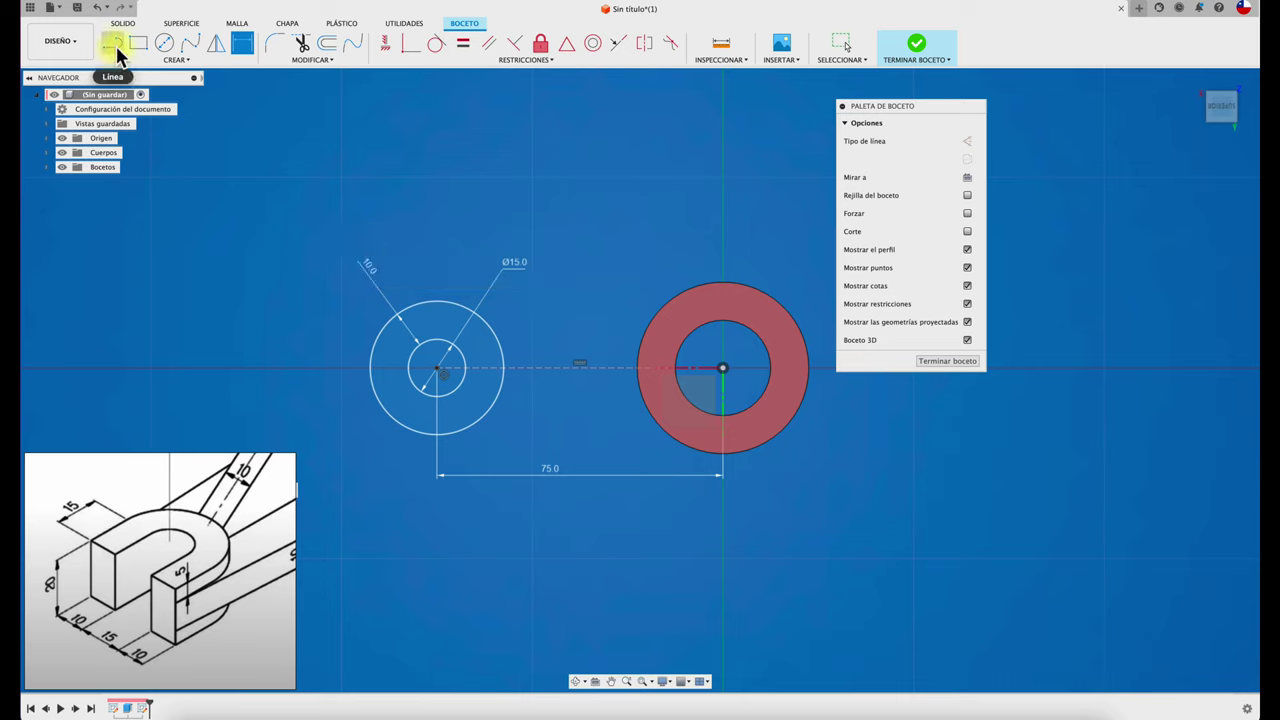
- Draw a vertical line through the circles' centre and make it construction geometry
{"action": "left_click", "coordinate": [437, 368]}
{"action": "left_click_drag", "start_coordinate": [441, 266], "coordinate": [418, 510]}
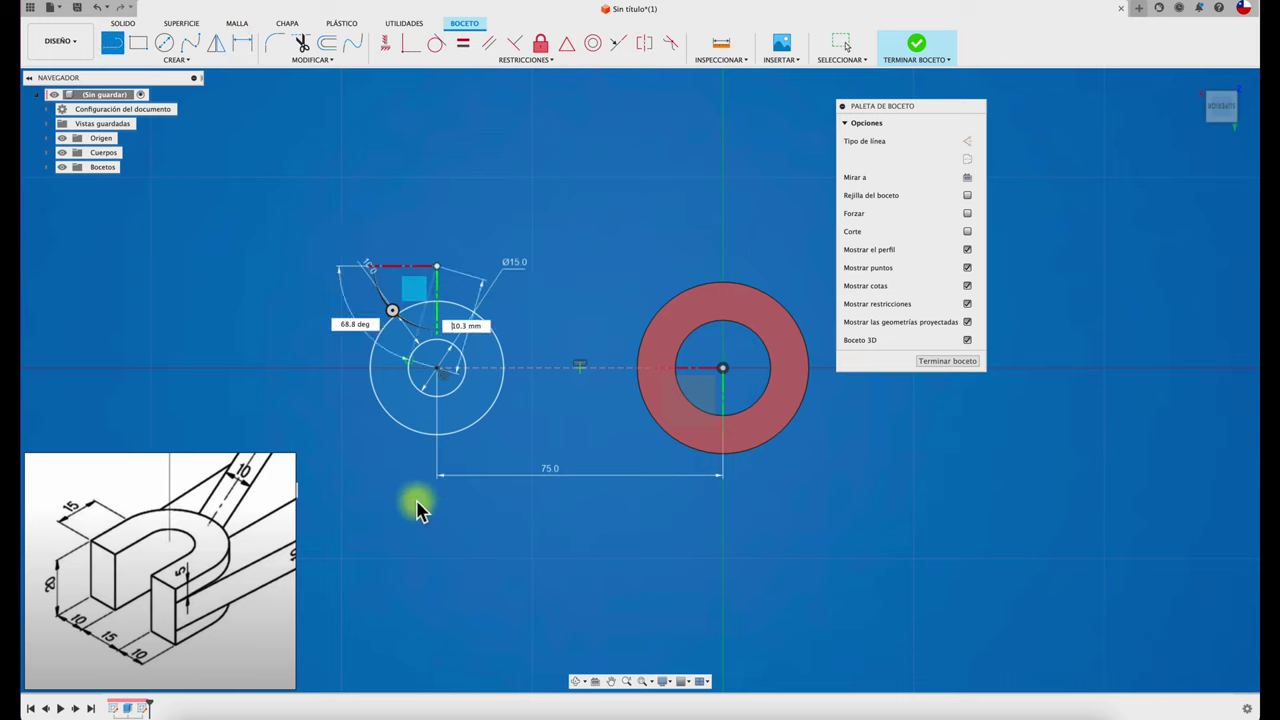
{"action": "left_click", "coordinate": [437, 530]}
{"action": "key", "text": "Escape"}
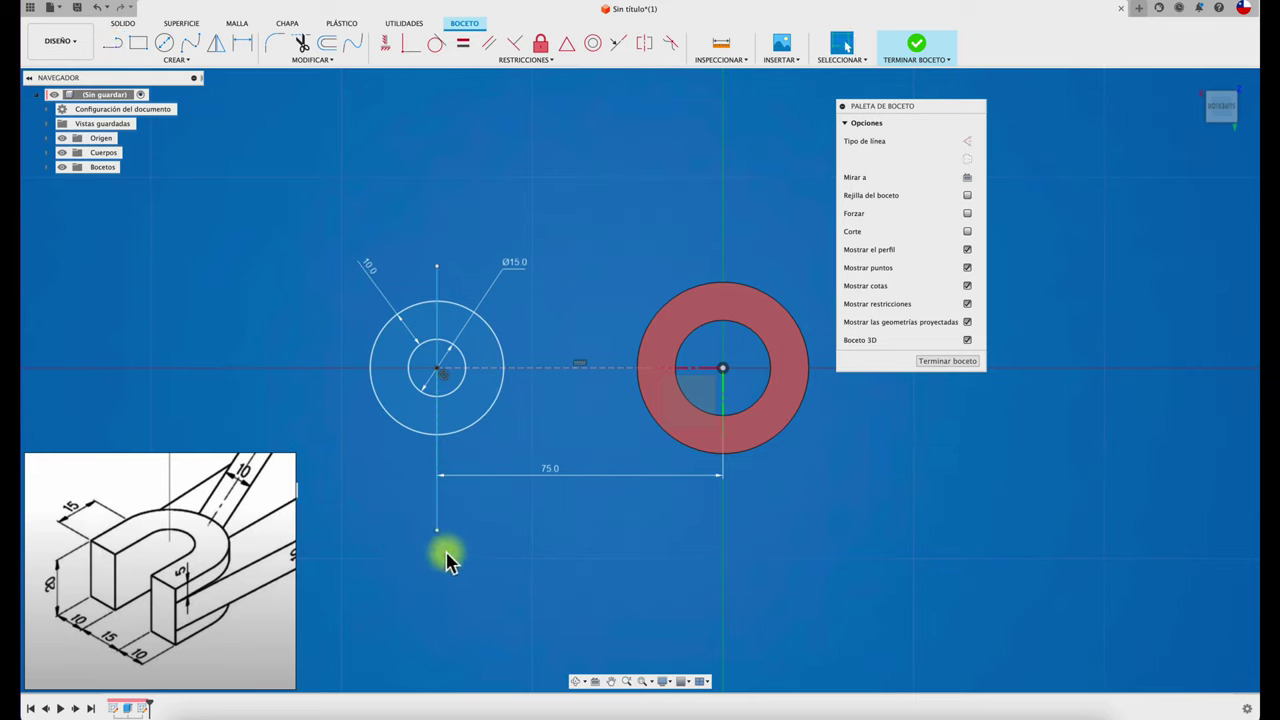
{"action": "left_click", "coordinate": [437, 508]}
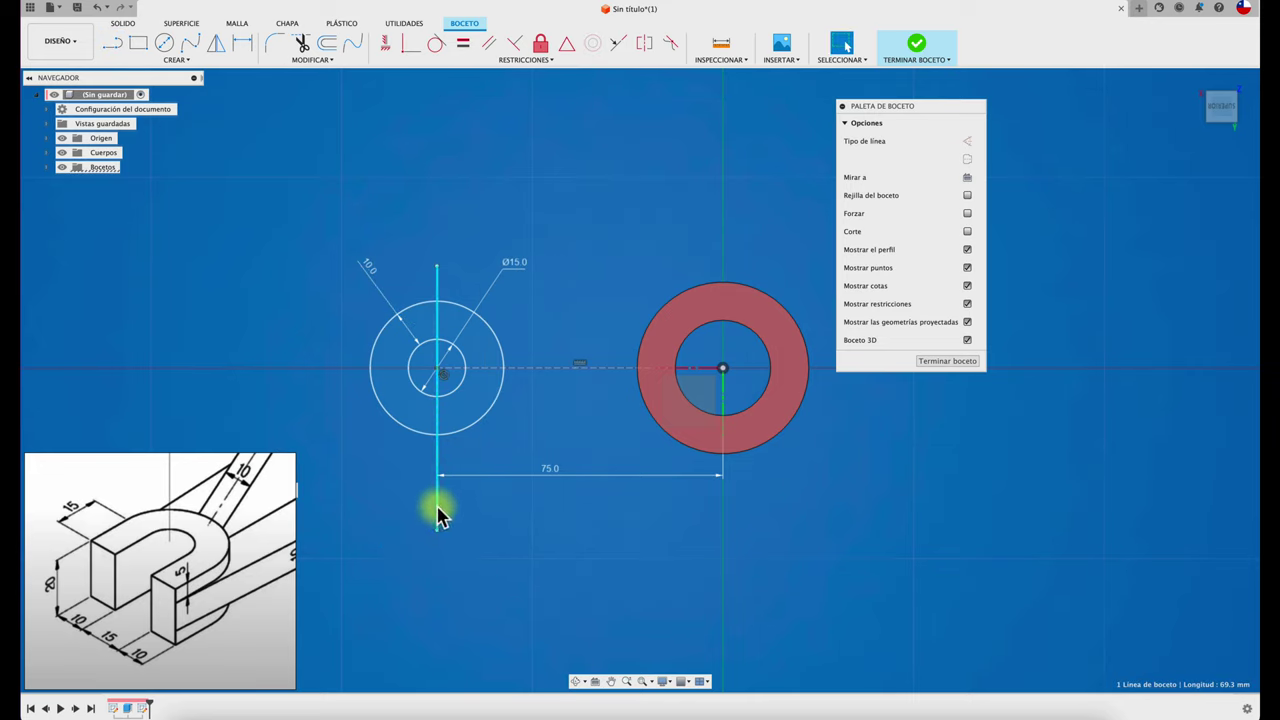
{"action": "left_click", "coordinate": [967, 141]}
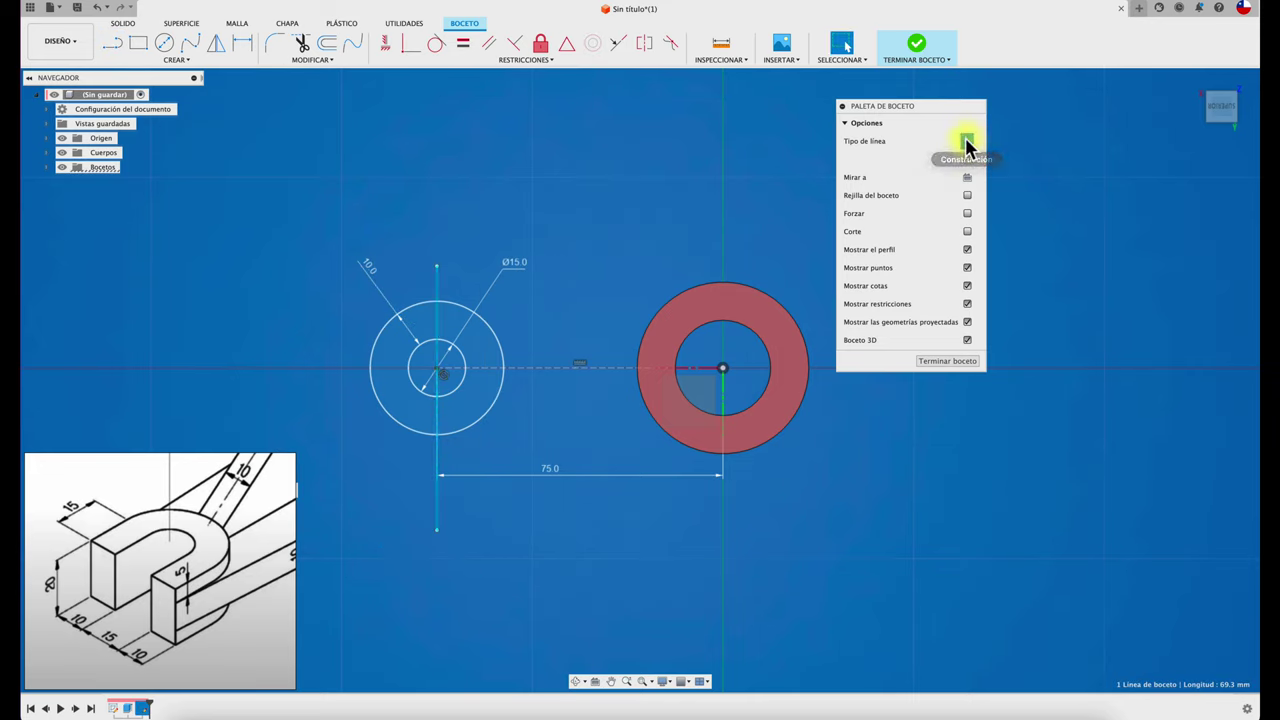
- Draw a horizontal line left from the outer circle's top and dimension it 15 mm
{"action": "left_click", "coordinate": [114, 46]}
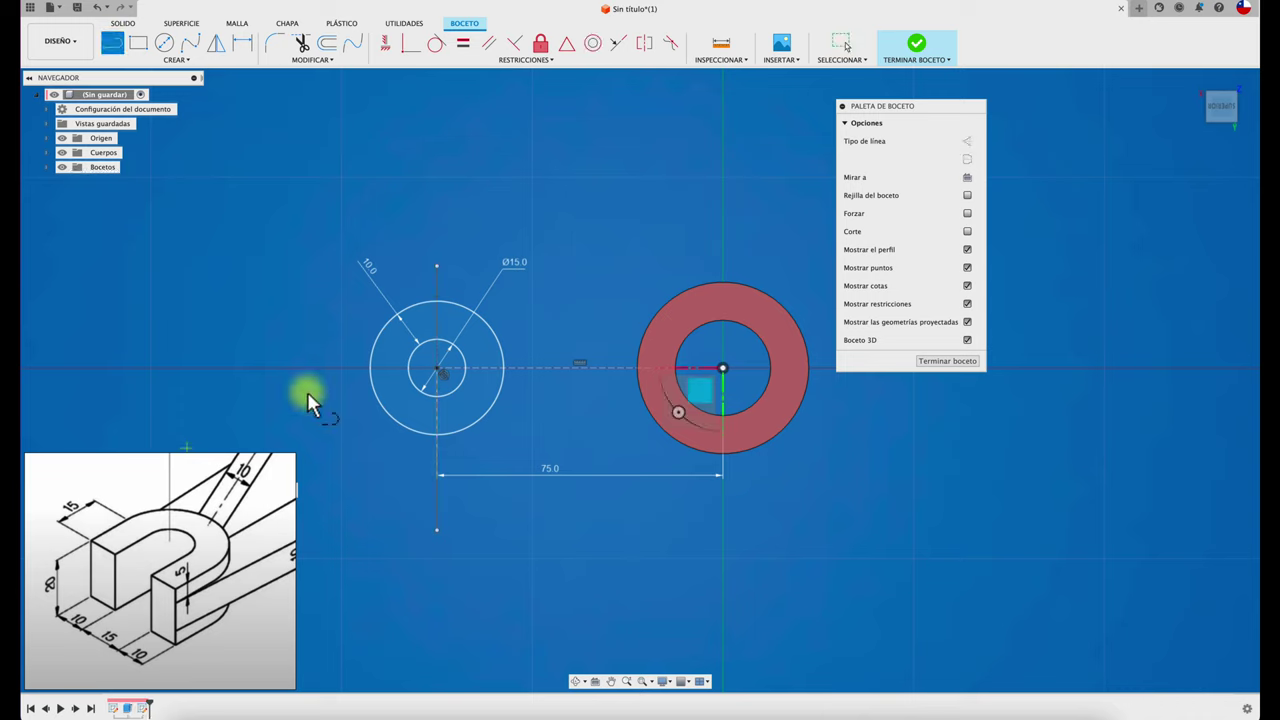
{"action": "left_click", "coordinate": [436, 301]}
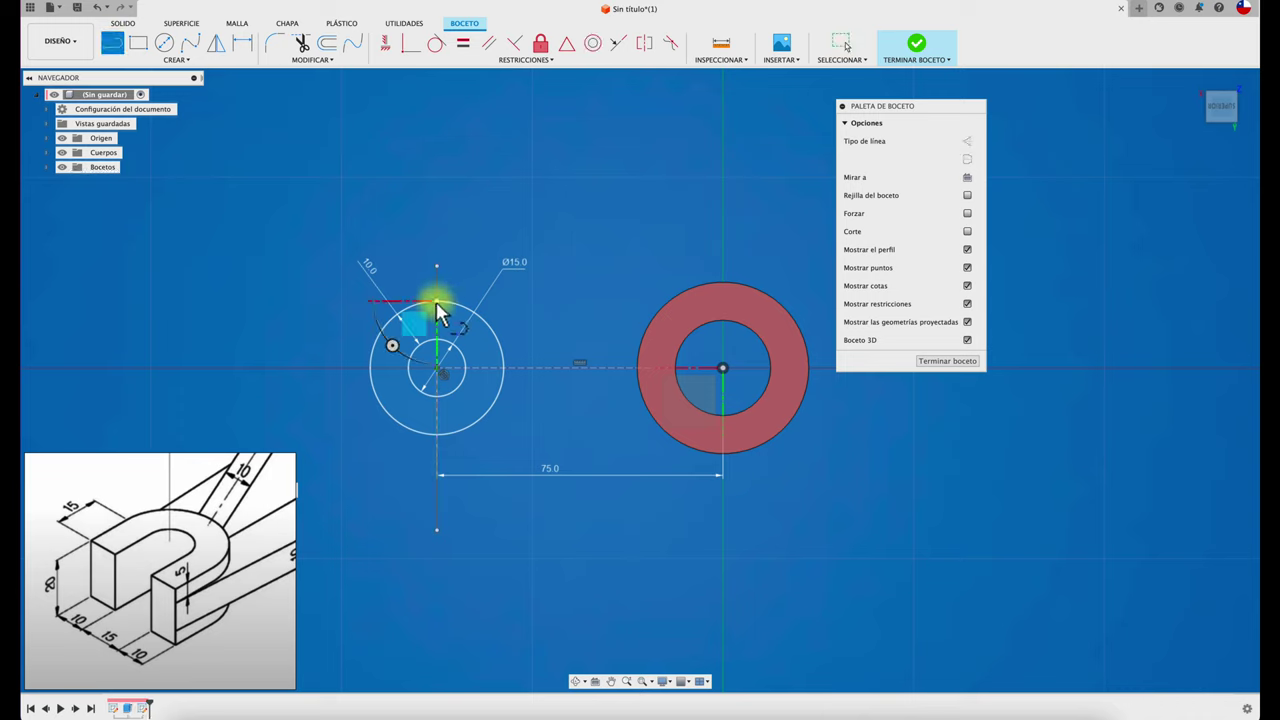
{"action": "left_click", "coordinate": [261, 303]}
{"action": "key", "text": "d"}
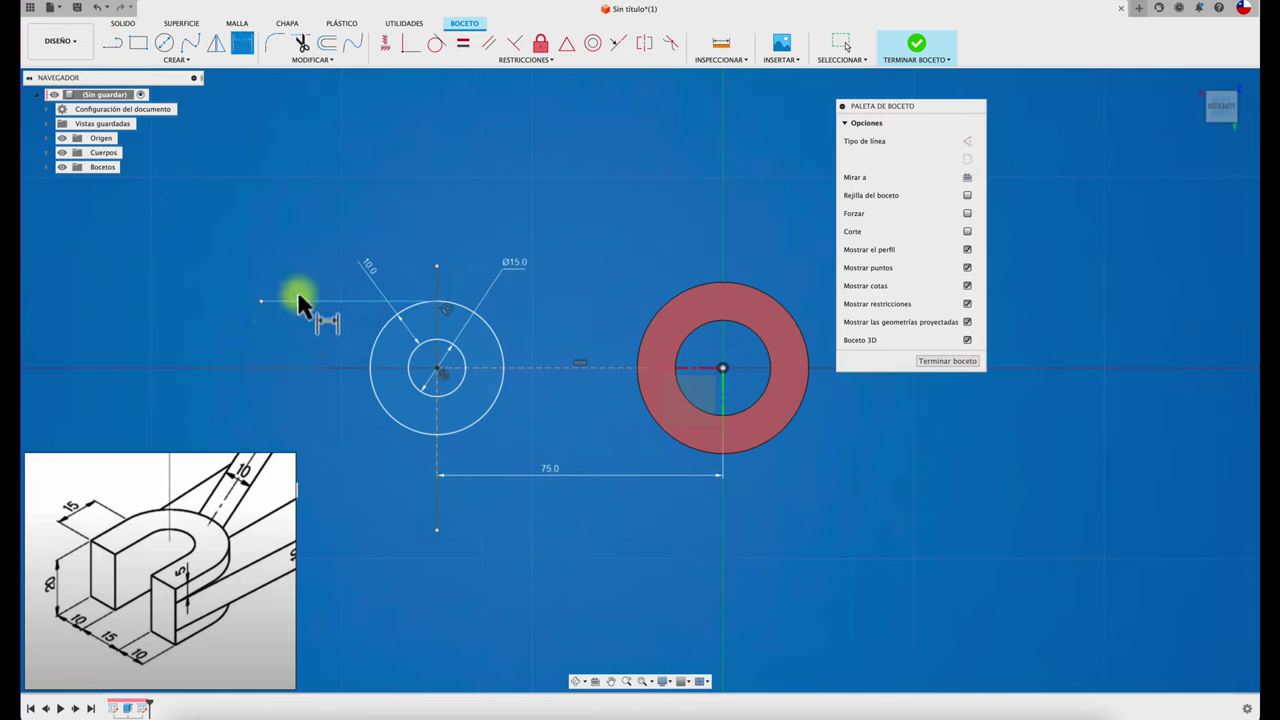
{"action": "left_click", "coordinate": [301, 300]}
{"action": "left_click", "coordinate": [331, 197]}
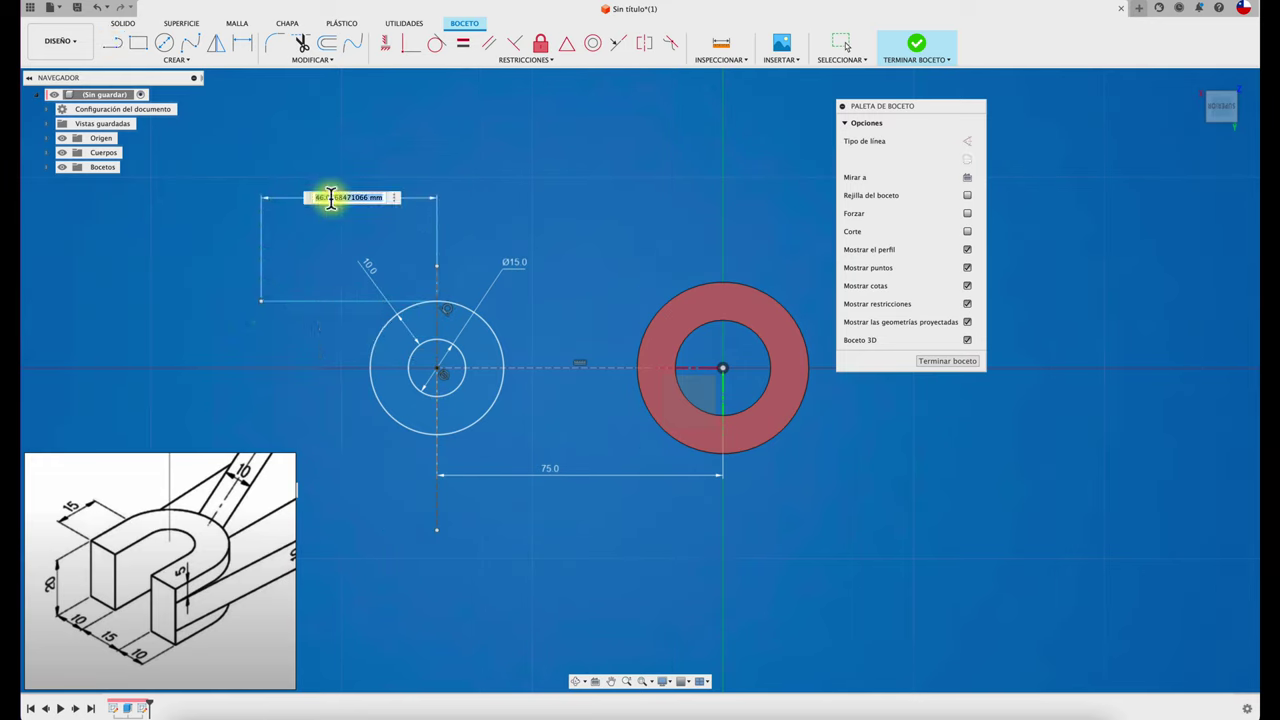
{"action": "type", "text": "15"}
{"action": "key", "text": "Return"}
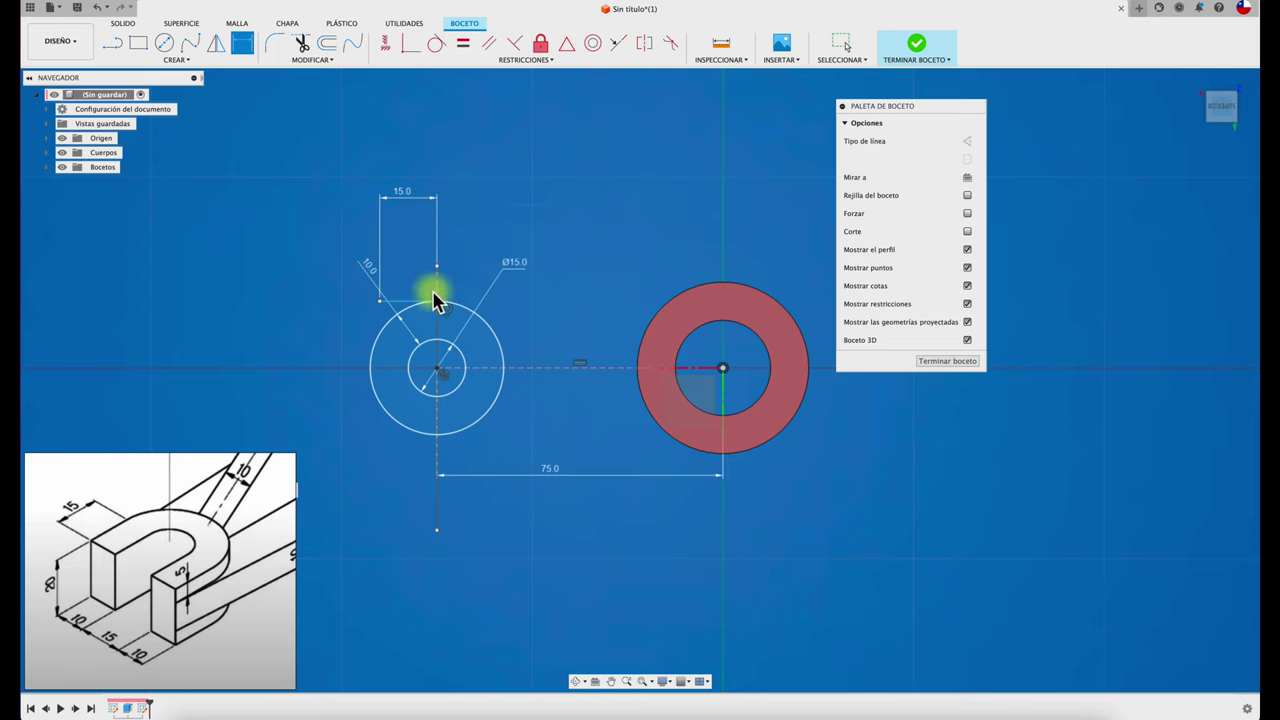
{"action": "left_click", "coordinate": [114, 41]}
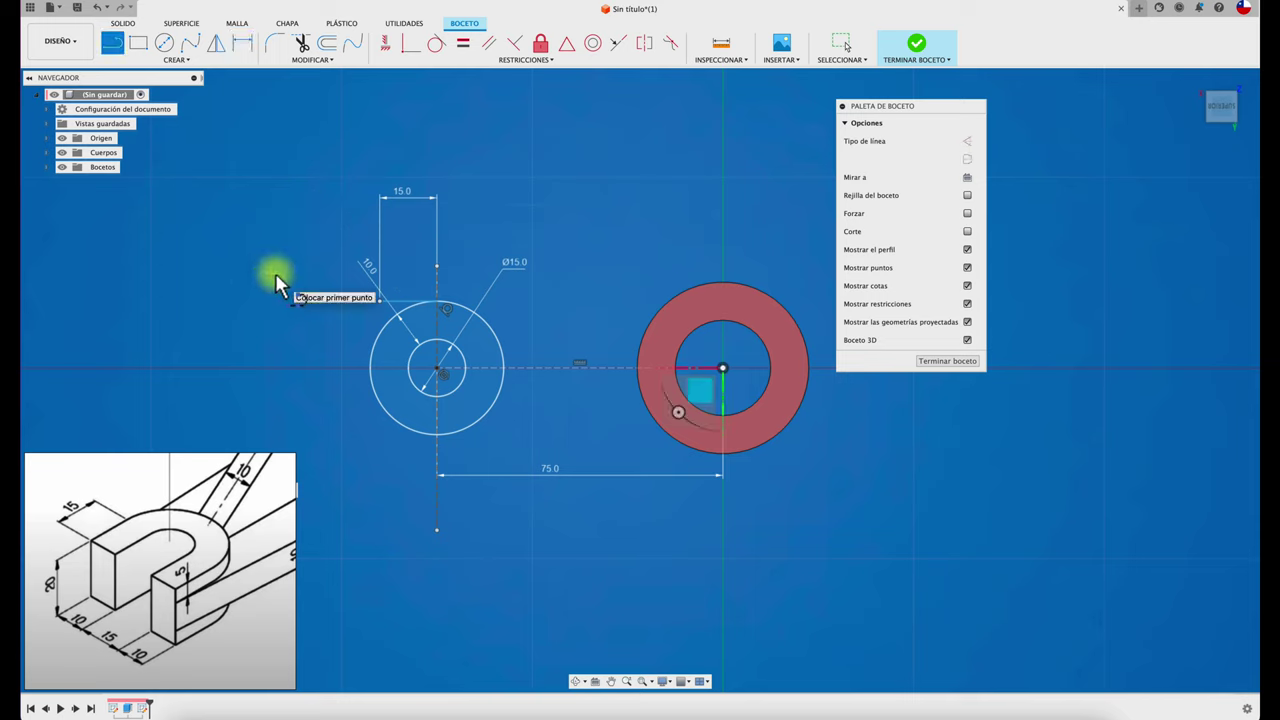
- Draw horizontal lines left from the small circle's top and bottom and the outer circle's bottom
{"action": "left_click", "coordinate": [440, 341]}
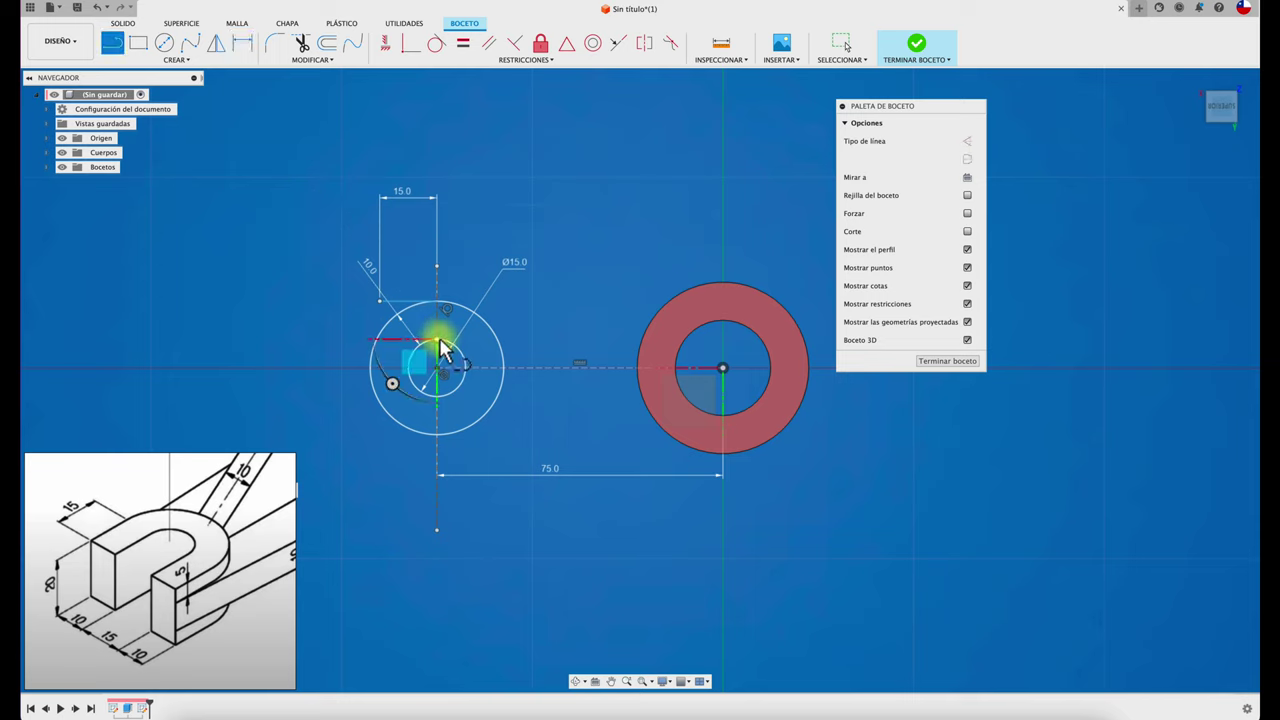
{"action": "left_click", "coordinate": [266, 341]}
{"action": "key", "text": "Escape"}
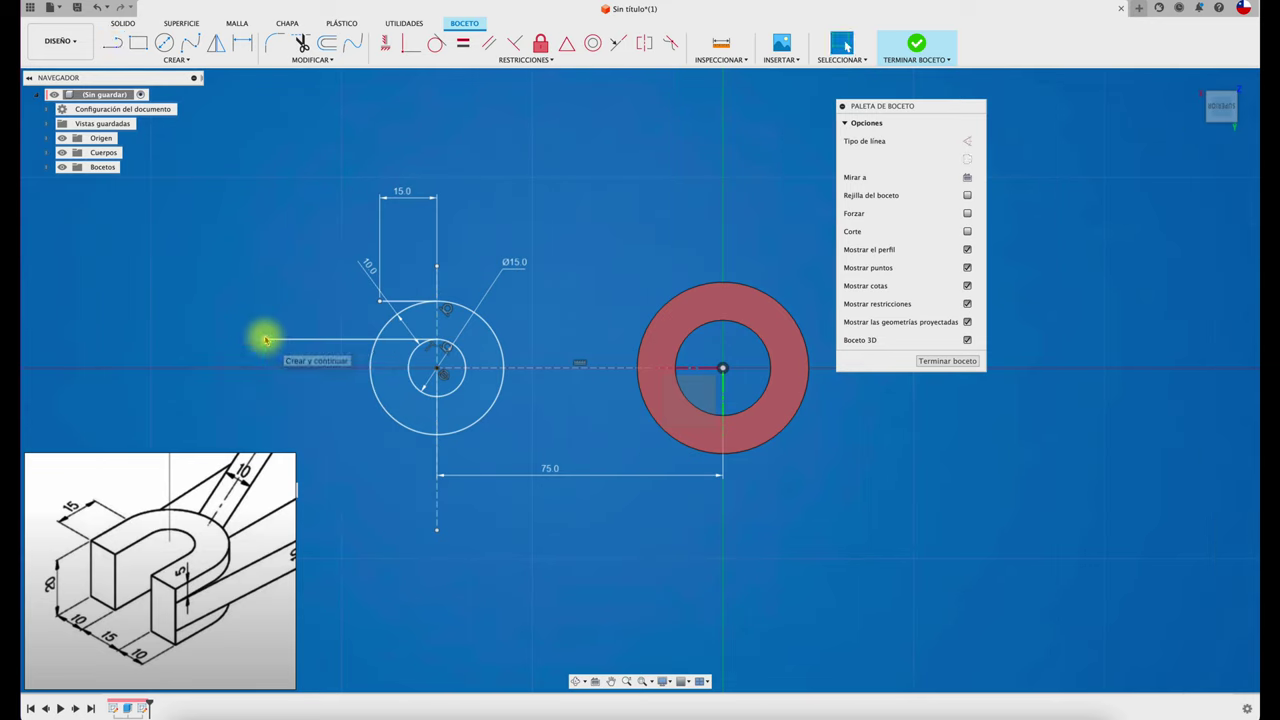
{"action": "key", "text": "l"}
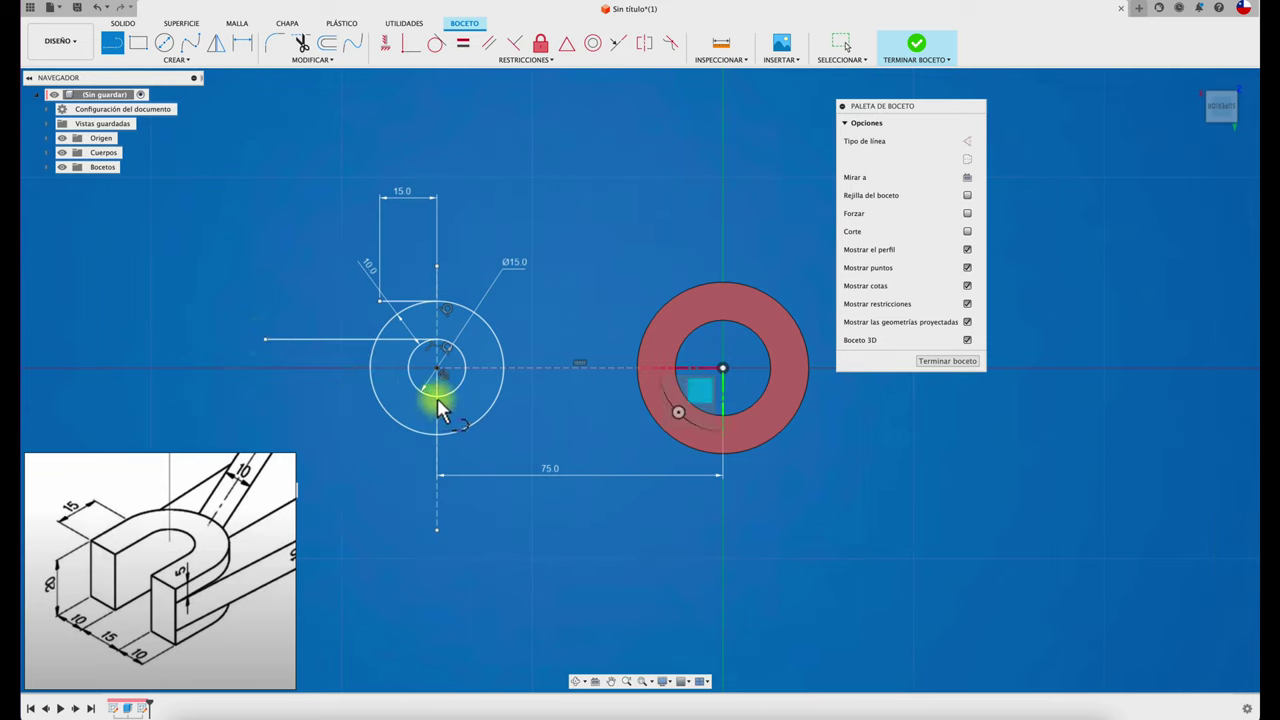
{"action": "left_click", "coordinate": [437, 398]}
{"action": "left_click", "coordinate": [228, 399]}
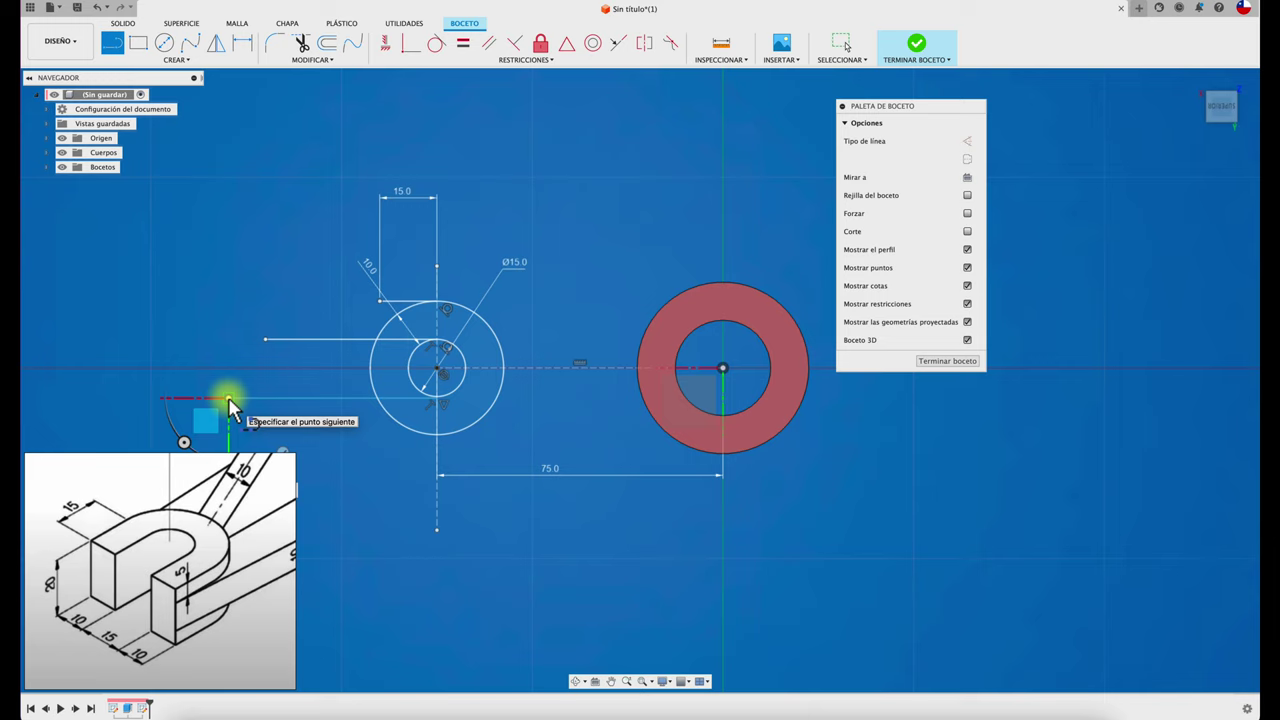
{"action": "key", "text": "Escape"}
{"action": "key", "text": "l"}
{"action": "left_click", "coordinate": [437, 436]}
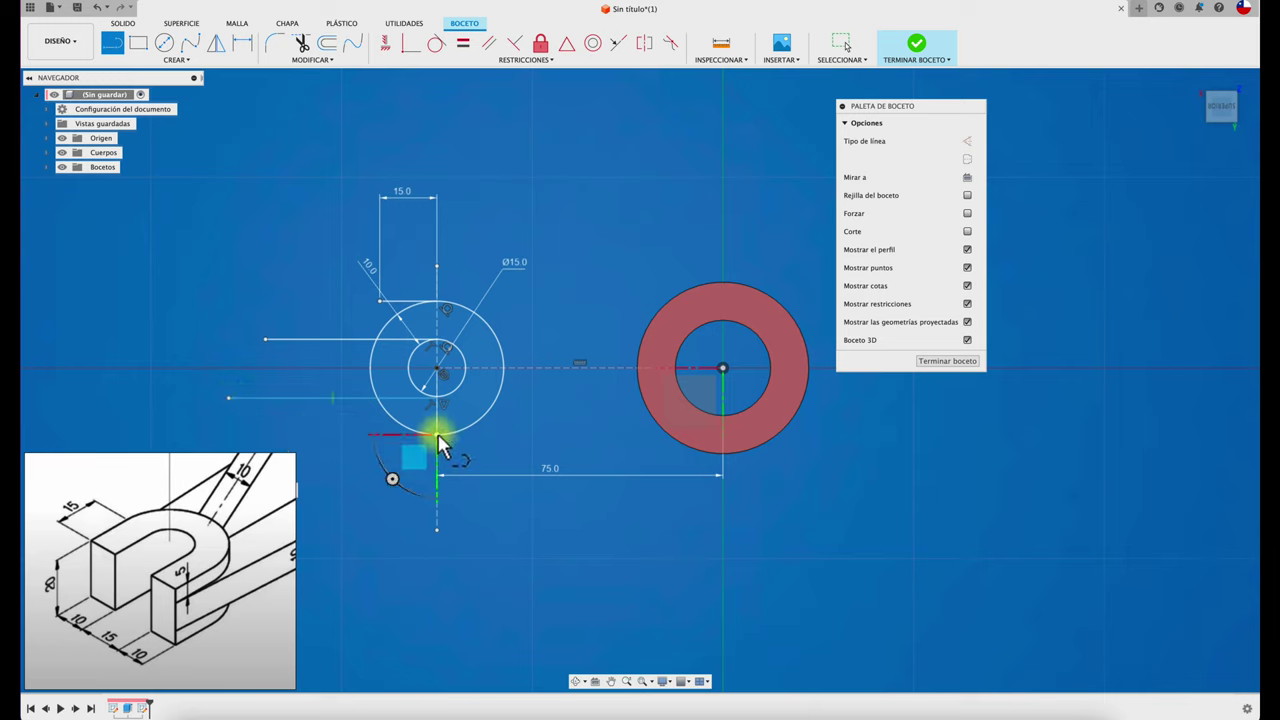
{"action": "left_click", "coordinate": [245, 434]}
{"action": "key", "text": "Escape"}
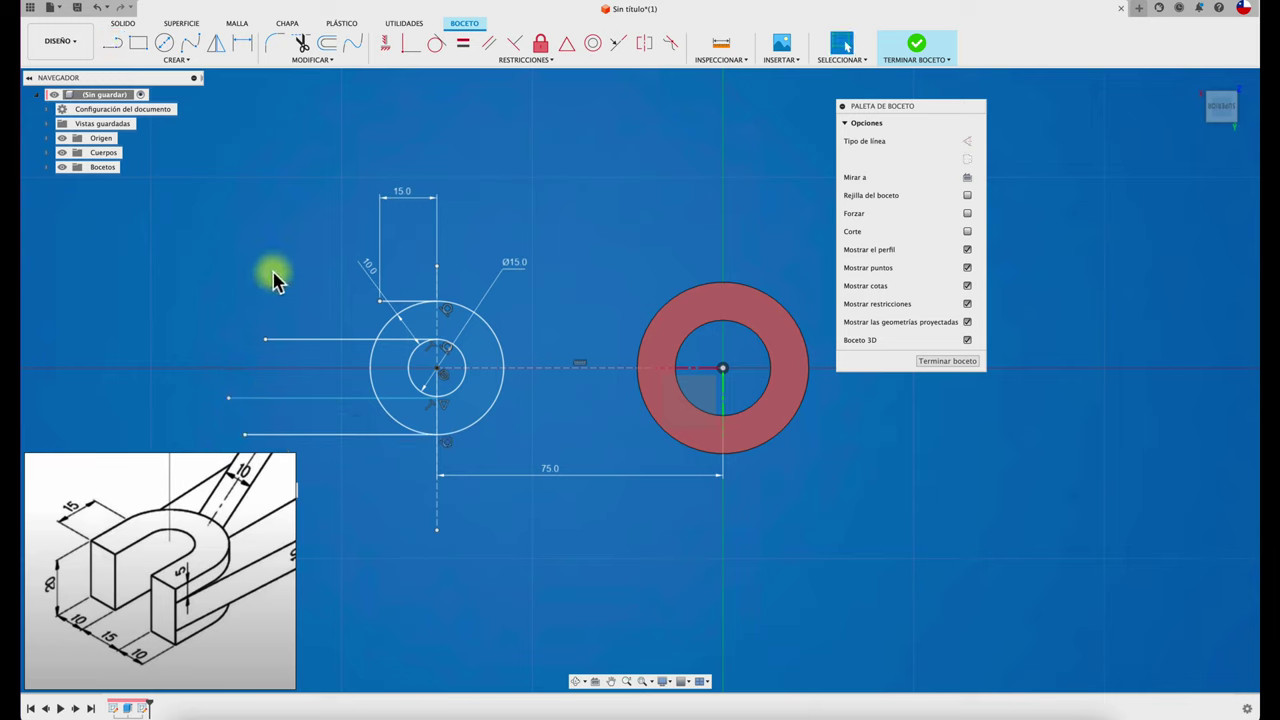
- Draw a vertical line joining the horizontal lines' left ends
{"action": "key", "text": "l"}
{"action": "left_click", "coordinate": [380, 301]}
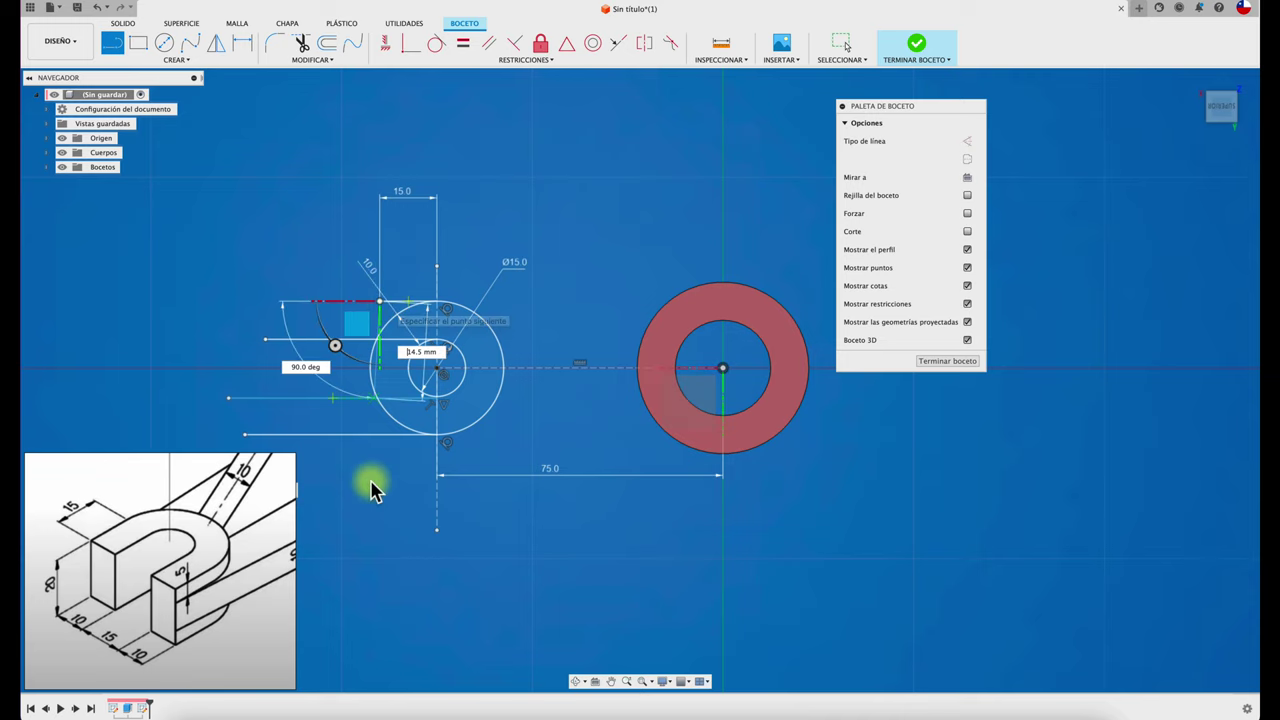
{"action": "left_click", "coordinate": [380, 490]}
{"action": "key", "text": "Escape"}
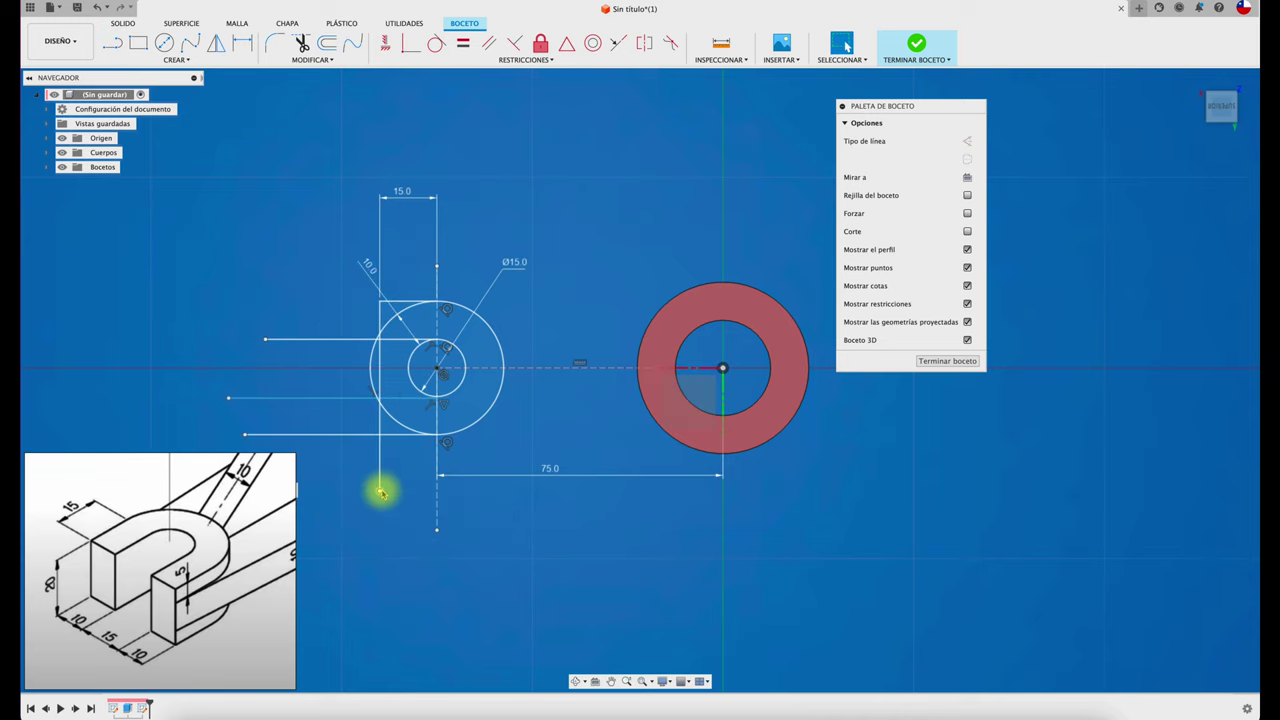
{"action": "scroll", "coordinate": [329, 363], "scroll_direction": "up", "scroll_amount": 2}
{"action": "scroll", "coordinate": [329, 363], "scroll_direction": "up", "scroll_amount": 2}
{"action": "scroll", "coordinate": [329, 363], "scroll_direction": "down", "scroll_amount": 1}
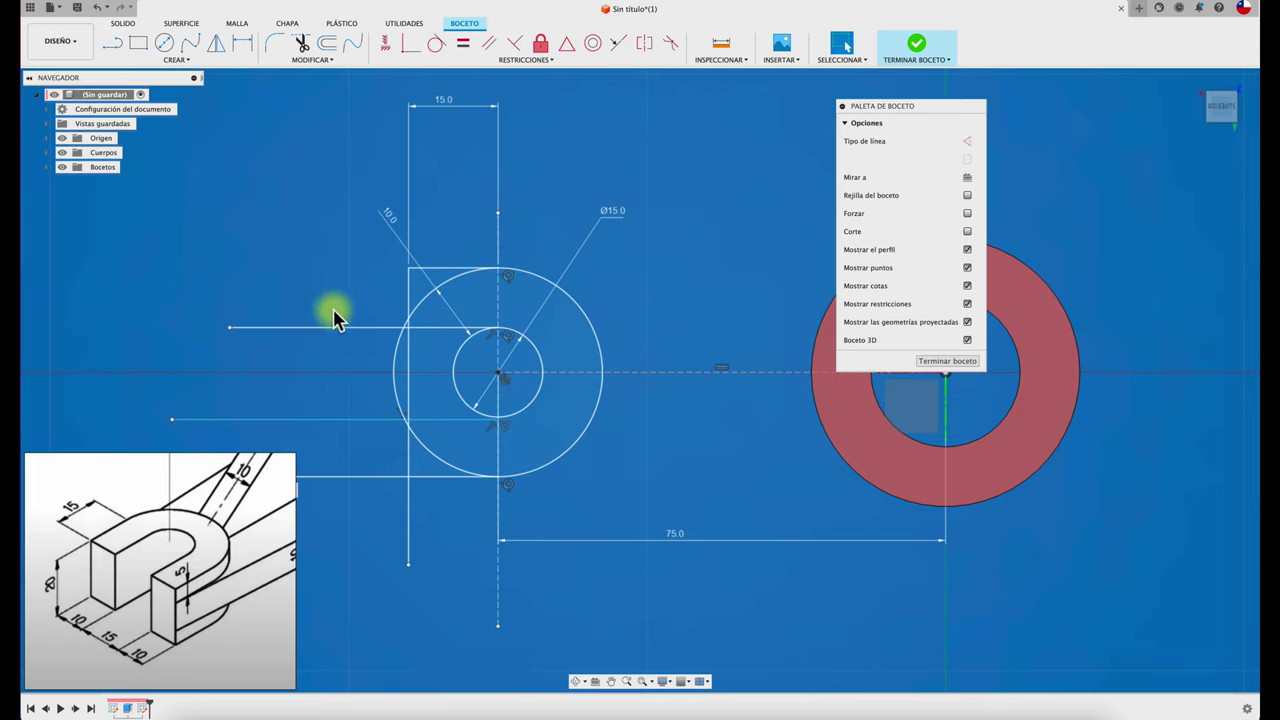
- Trim the left arcs of both circles and the surplus line pieces
{"action": "left_click", "coordinate": [306, 48]}
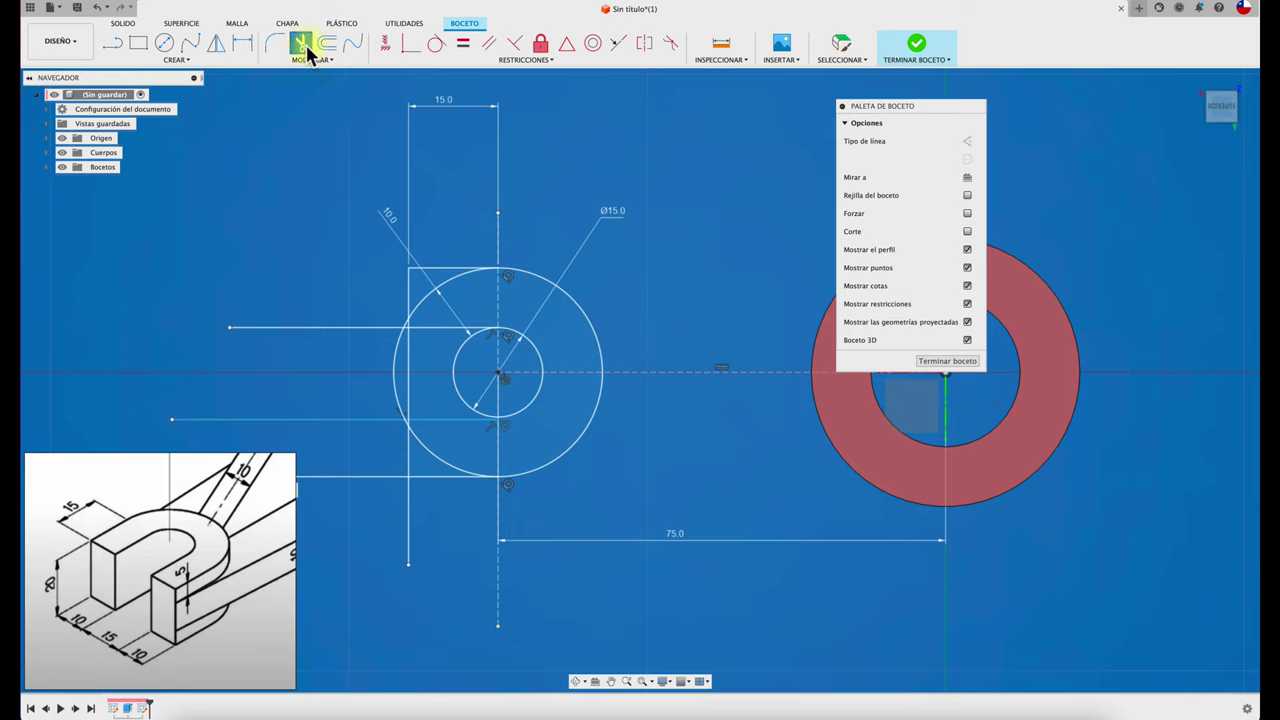
{"action": "left_click", "coordinate": [430, 305]}
{"action": "left_click", "coordinate": [363, 327]}
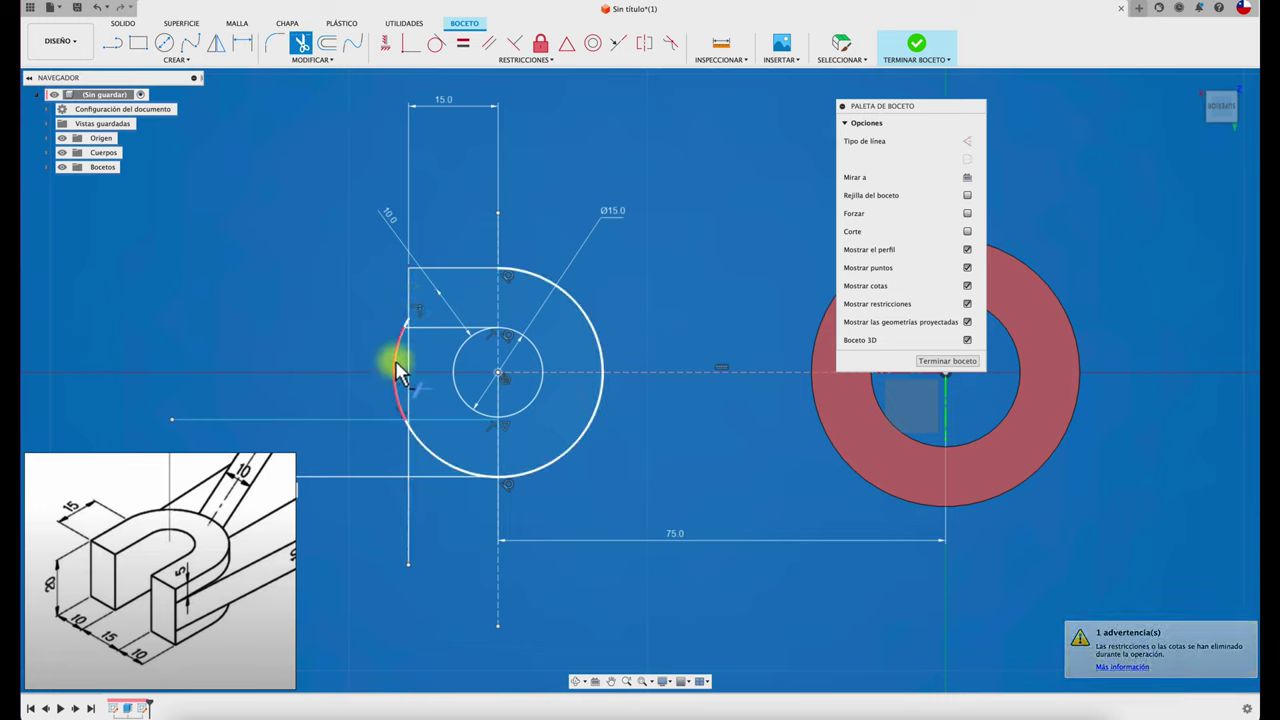
{"action": "left_click", "coordinate": [397, 370]}
{"action": "left_click", "coordinate": [378, 421]}
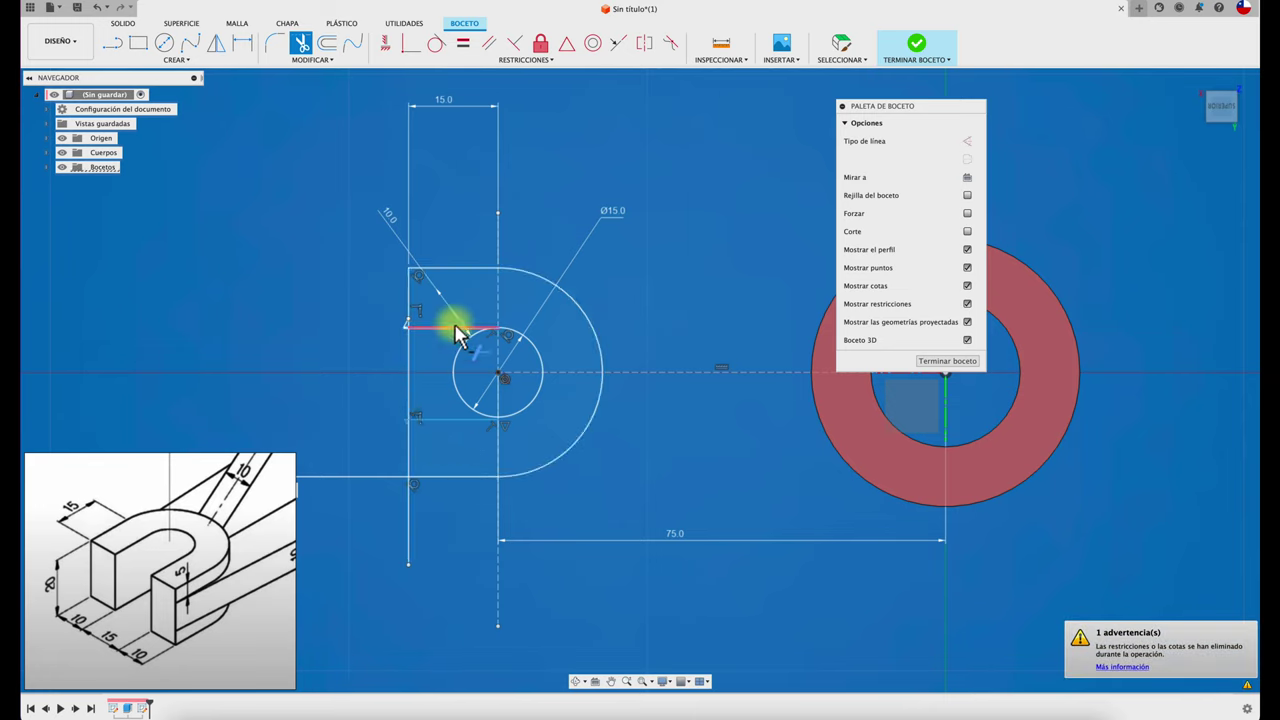
{"action": "scroll", "coordinate": [444, 424], "scroll_direction": "up", "scroll_amount": 1}
{"action": "left_click", "coordinate": [462, 400]}
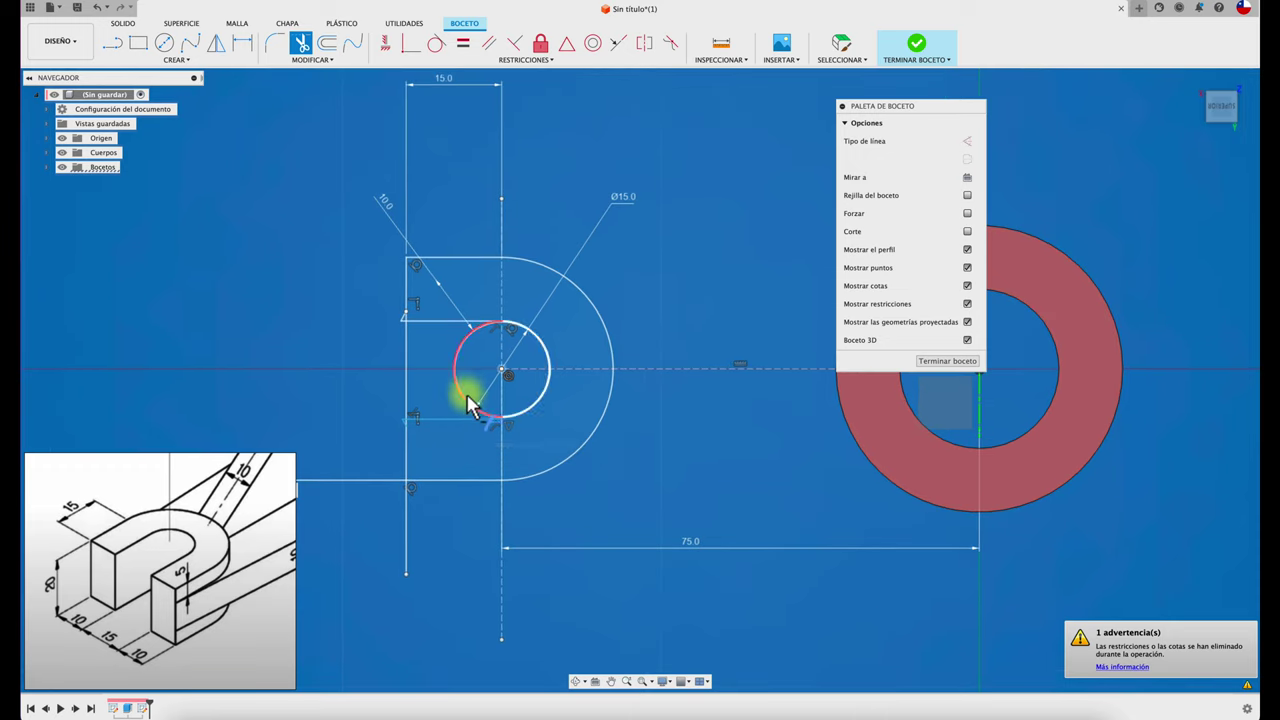
{"action": "left_click", "coordinate": [403, 313]}
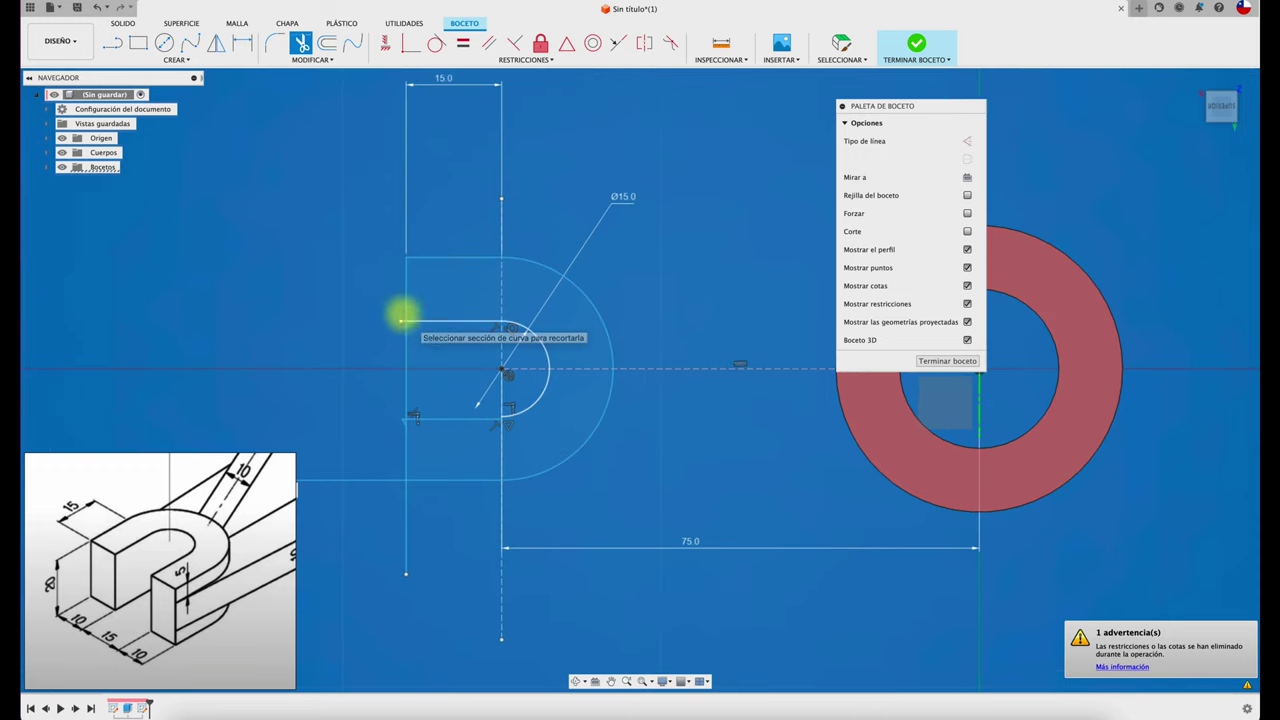
{"action": "left_click", "coordinate": [407, 346]}
{"action": "left_click", "coordinate": [407, 499]}
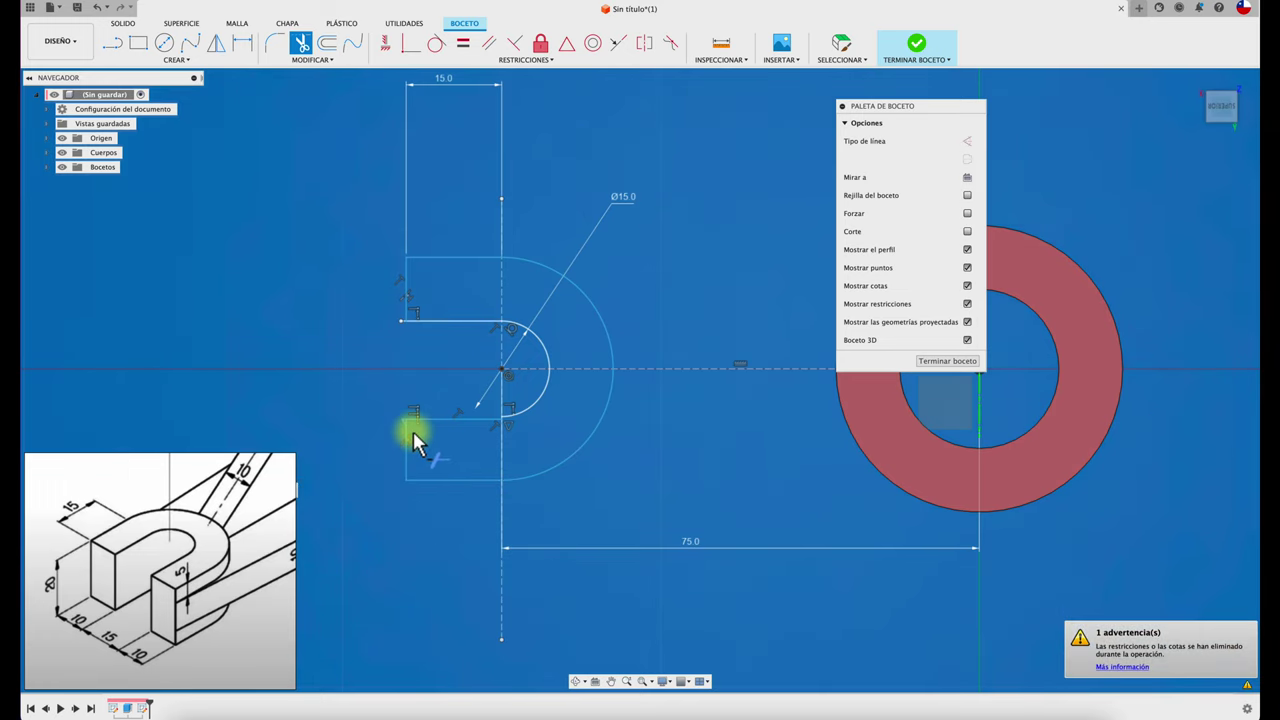
{"action": "scroll", "coordinate": [413, 431], "scroll_direction": "up", "scroll_amount": 3}
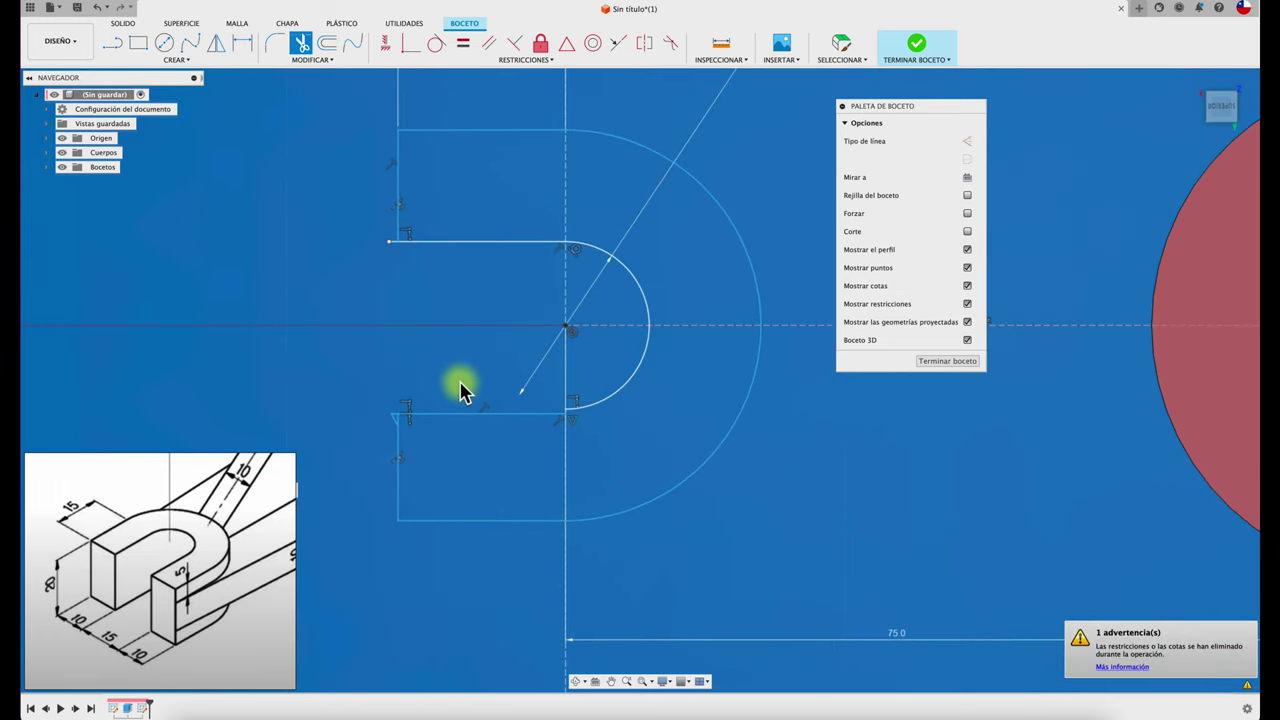
{"action": "key", "text": "Escape"}
- Redraw the slot's lower edge from the inner arc and trim the leftover stubs
{"action": "key", "text": "l"}
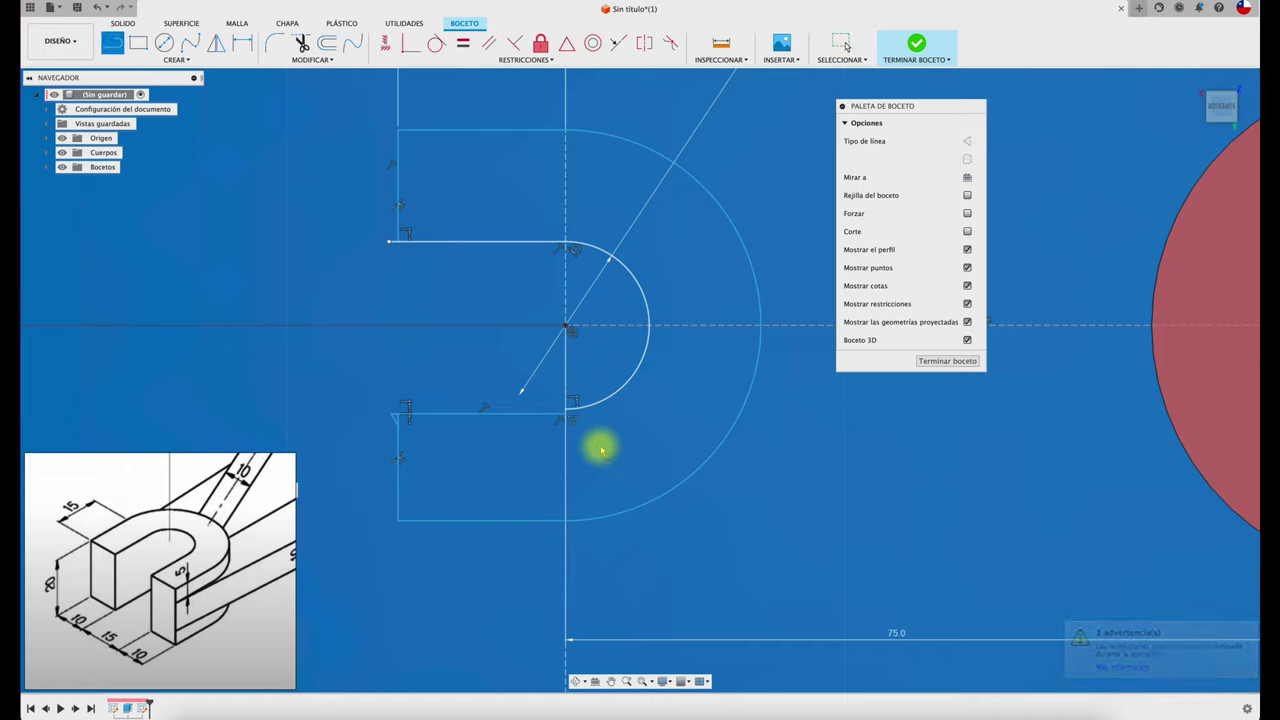
{"action": "left_click", "coordinate": [569, 409]}
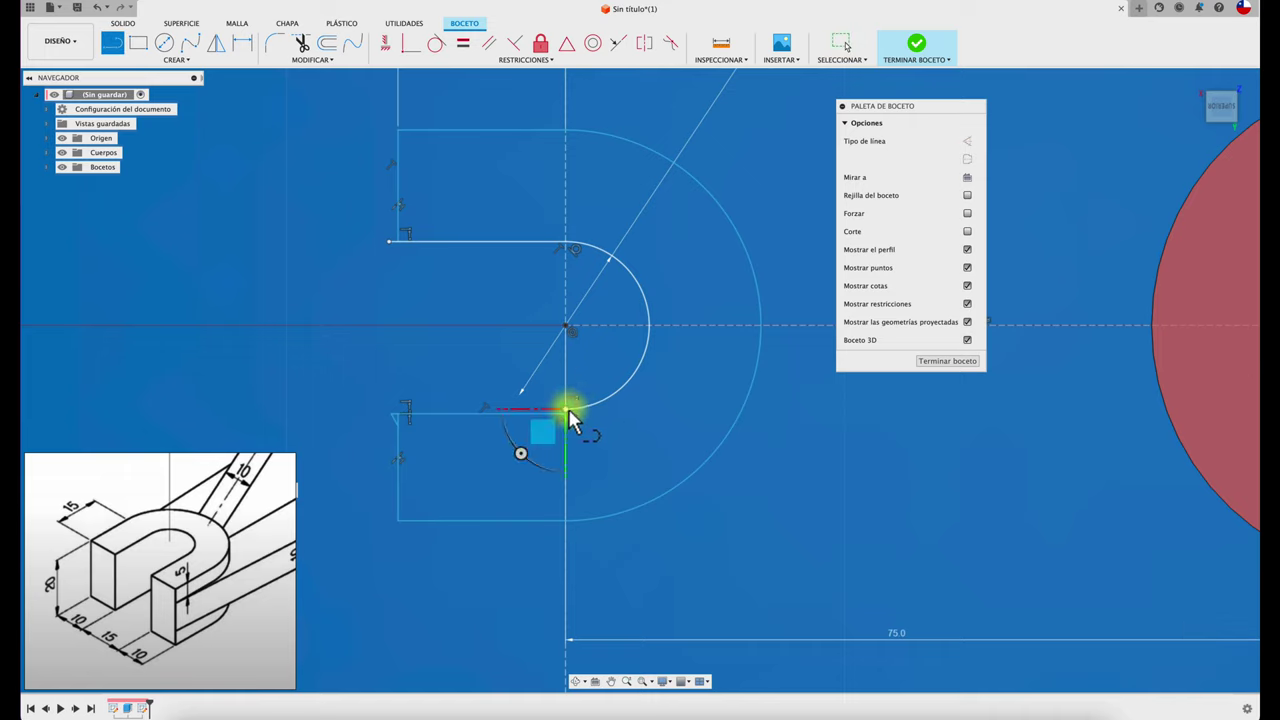
{"action": "left_click", "coordinate": [306, 411]}
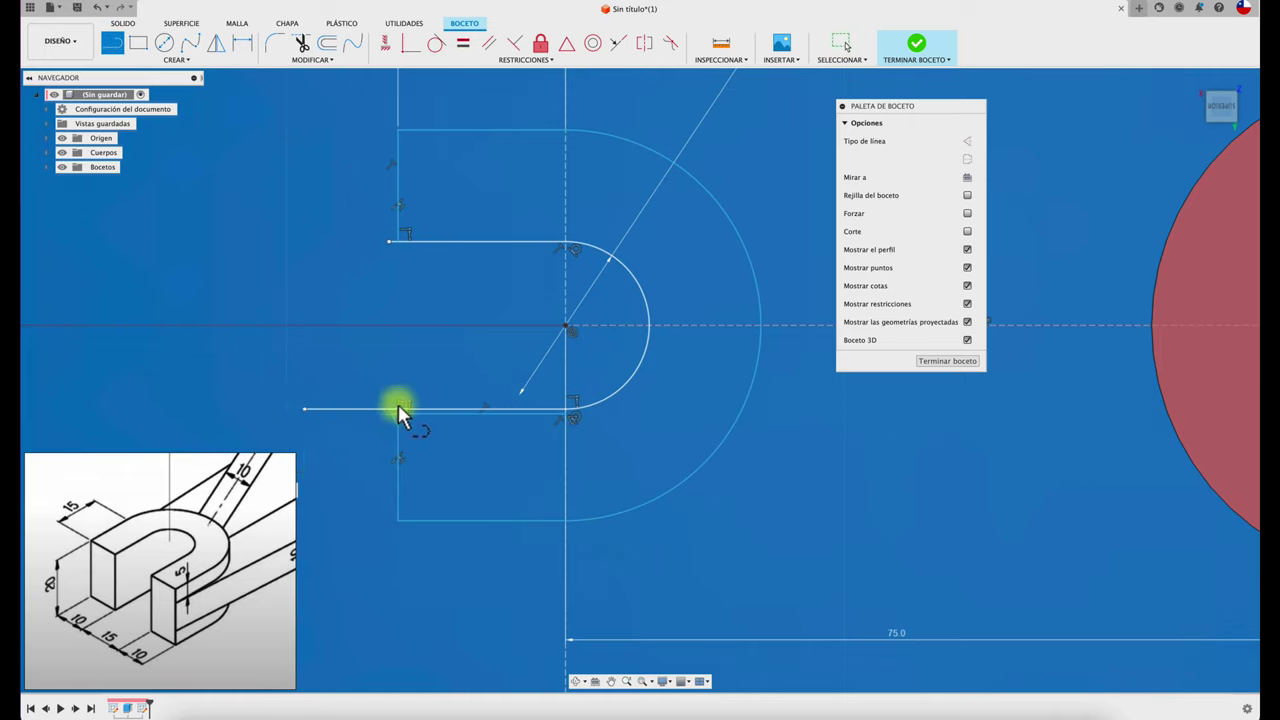
{"action": "key", "text": "t"}
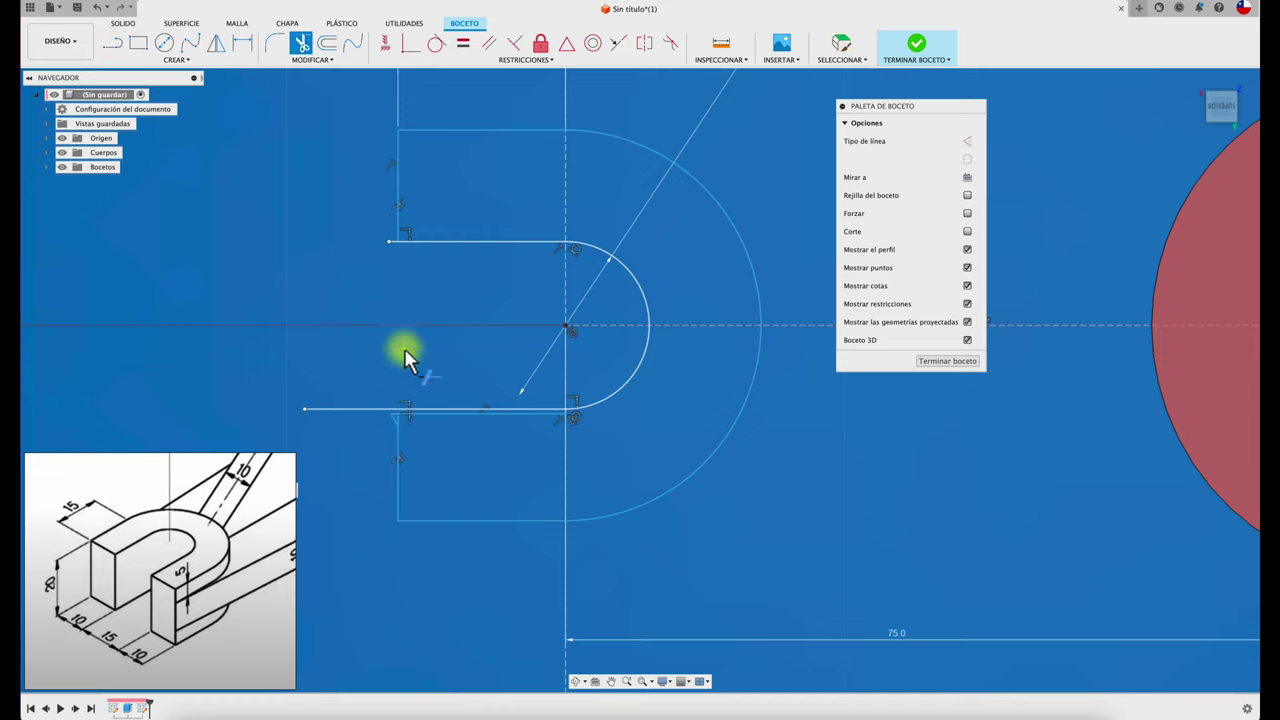
{"action": "left_click", "coordinate": [391, 242]}
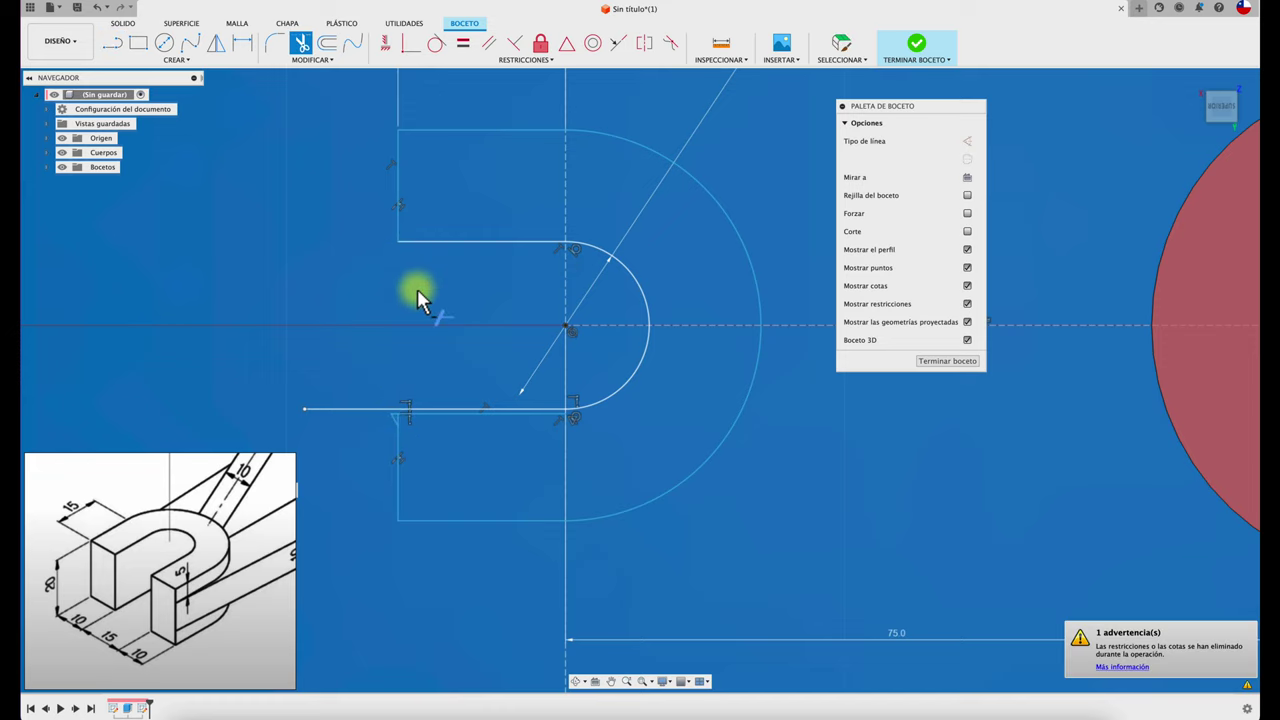
{"action": "left_click", "coordinate": [475, 414]}
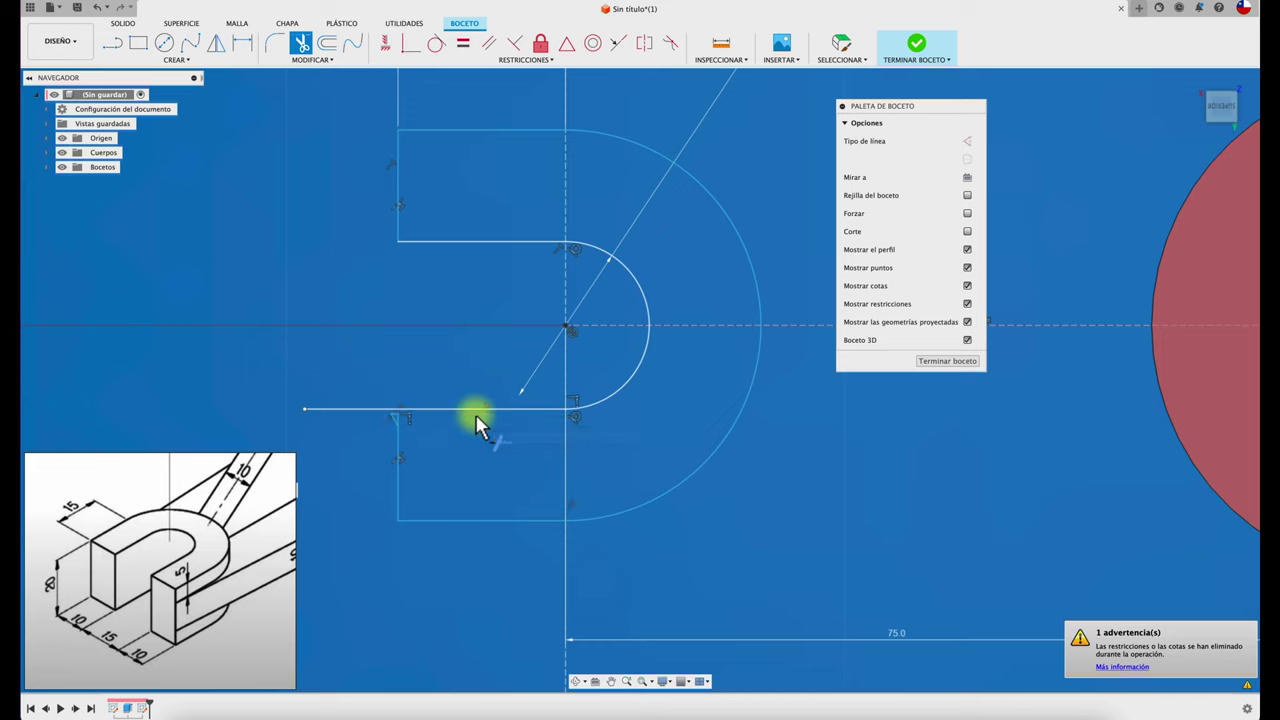
{"action": "left_click", "coordinate": [397, 420]}
{"action": "scroll", "coordinate": [449, 466], "scroll_direction": "down", "scroll_amount": 1}
- Add a vertical left edge and trim the remaining stubs to leave a clean U profile
{"action": "key", "text": "l"}
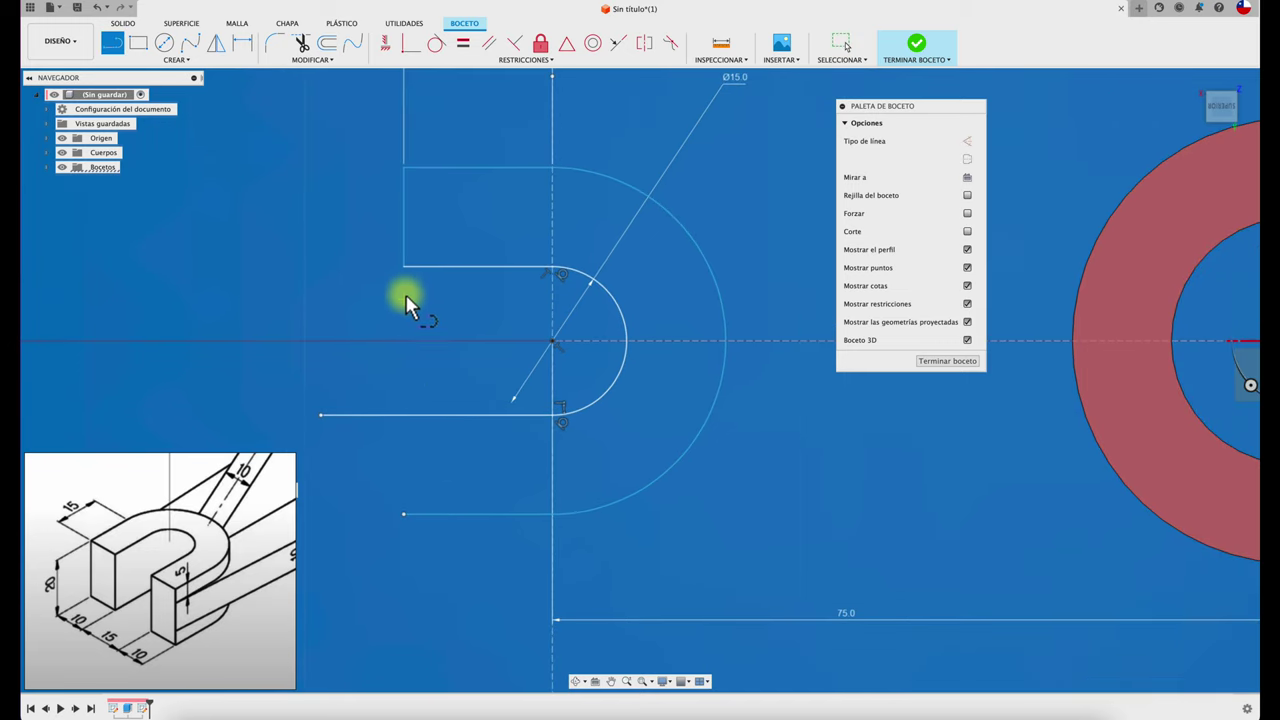
{"action": "left_click", "coordinate": [404, 267]}
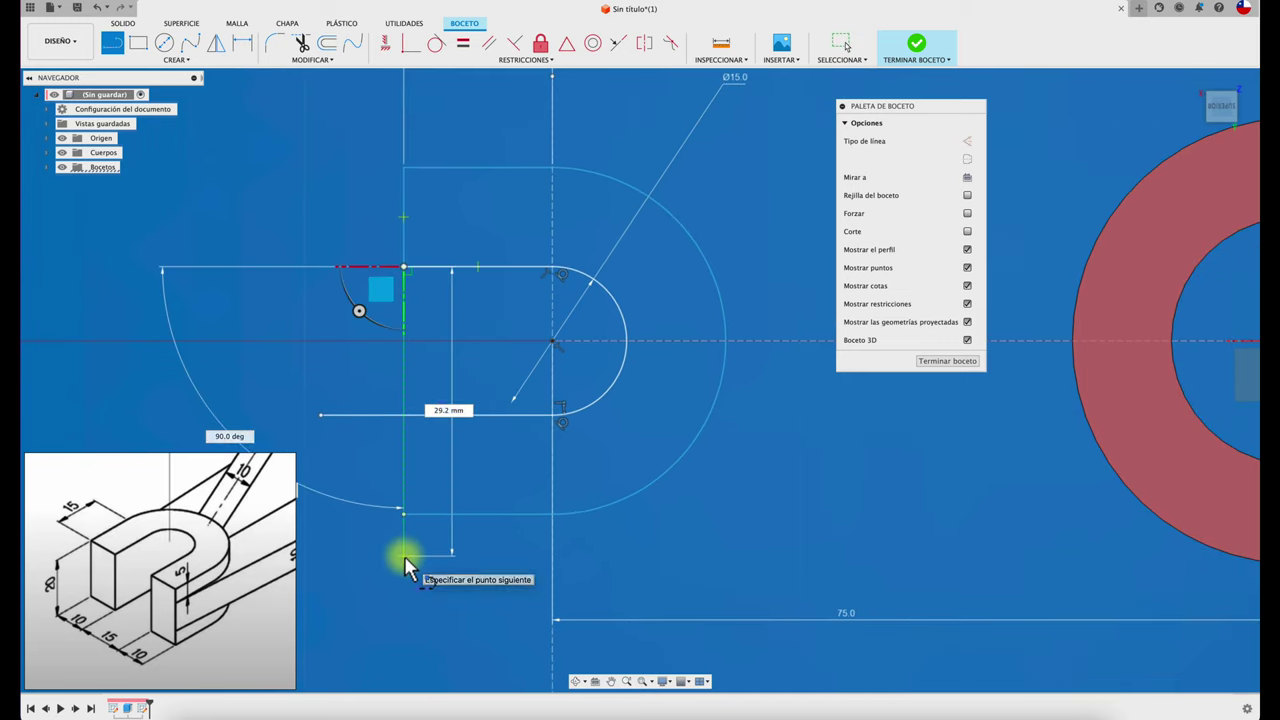
{"action": "left_click", "coordinate": [404, 557]}
{"action": "key", "text": "t"}
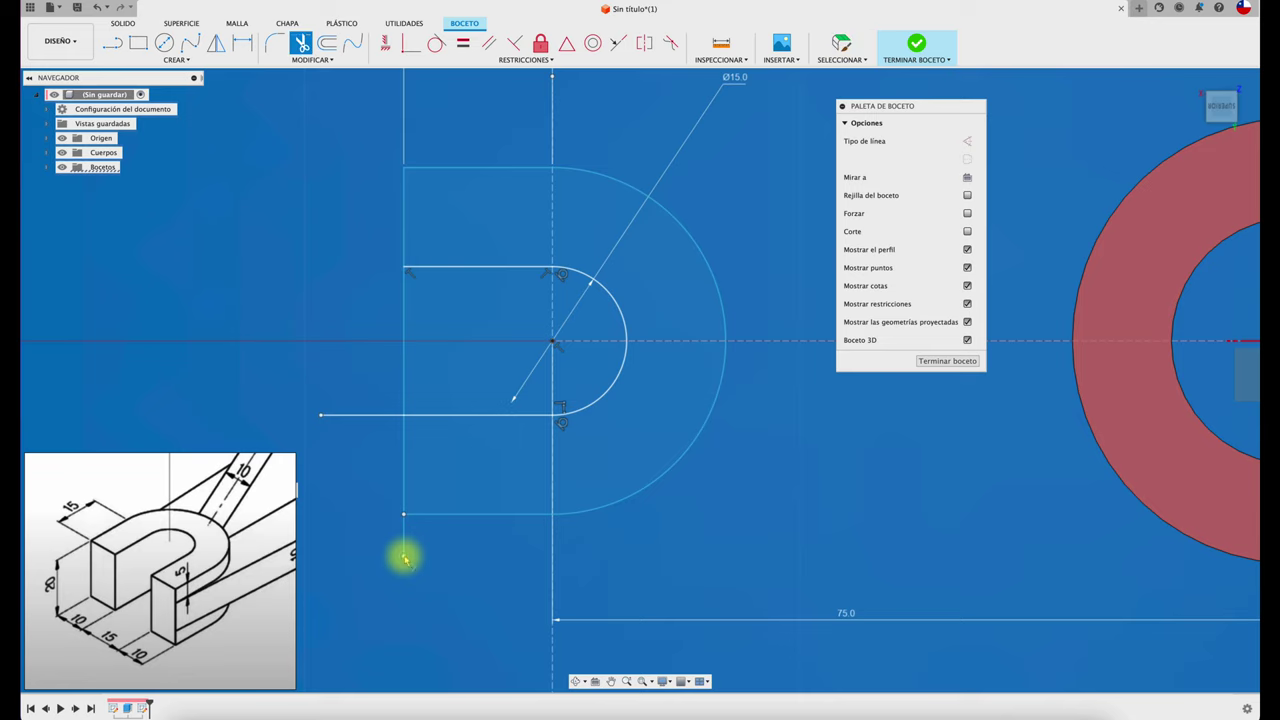
{"action": "left_click", "coordinate": [405, 532]}
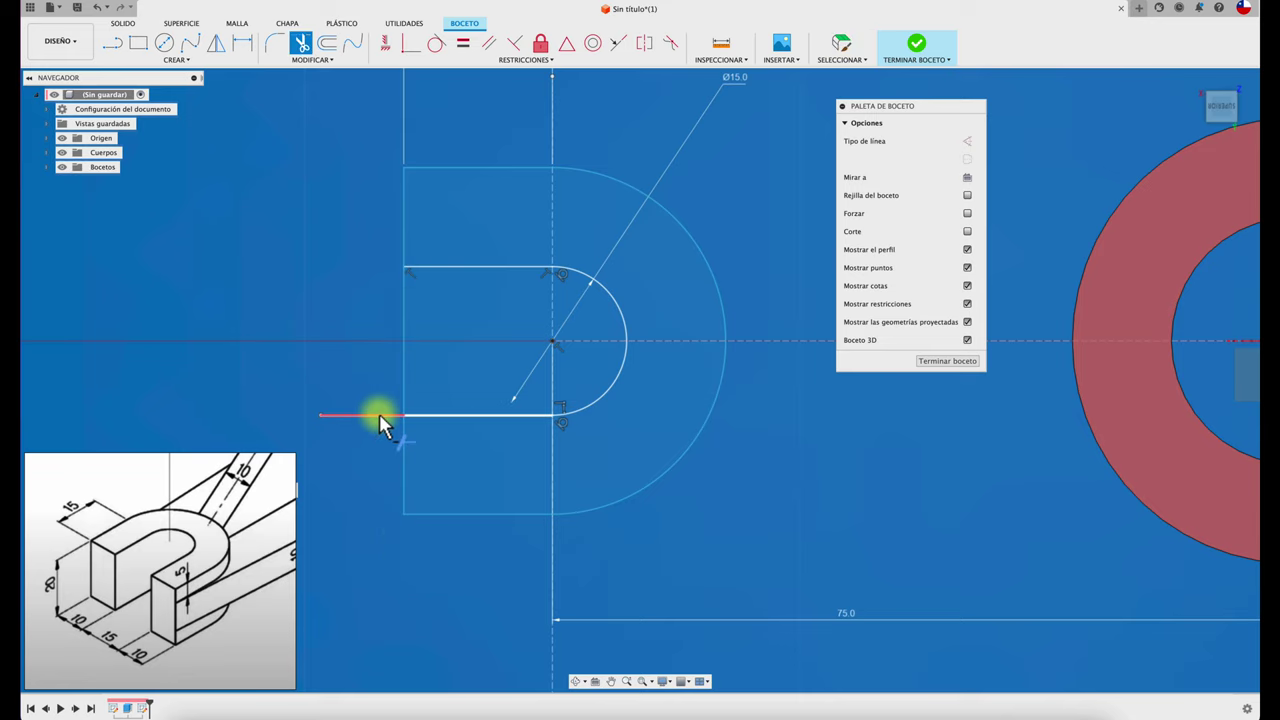
{"action": "left_click", "coordinate": [379, 414]}
{"action": "left_click", "coordinate": [405, 398]}
{"action": "scroll", "coordinate": [402, 395], "scroll_direction": "down", "scroll_amount": 1}
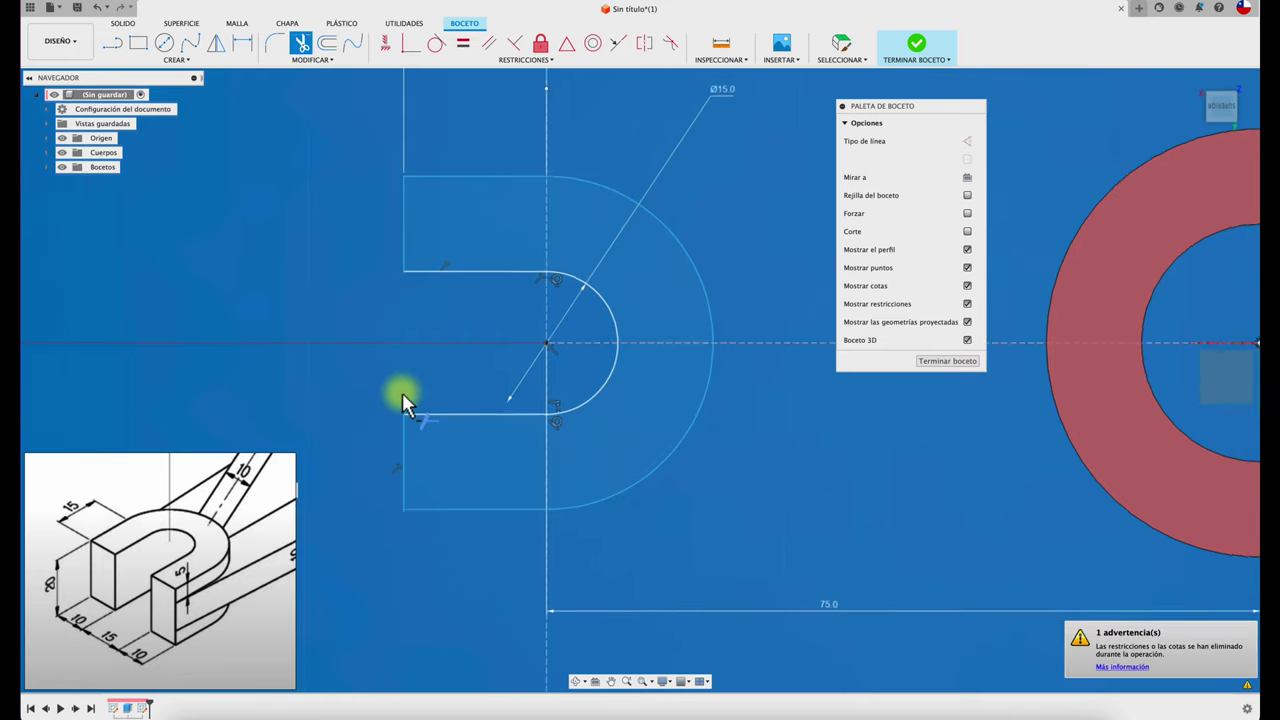
{"action": "scroll", "coordinate": [402, 395], "scroll_direction": "down", "scroll_amount": 2}
{"action": "scroll", "coordinate": [402, 395], "scroll_direction": "down", "scroll_amount": 1}
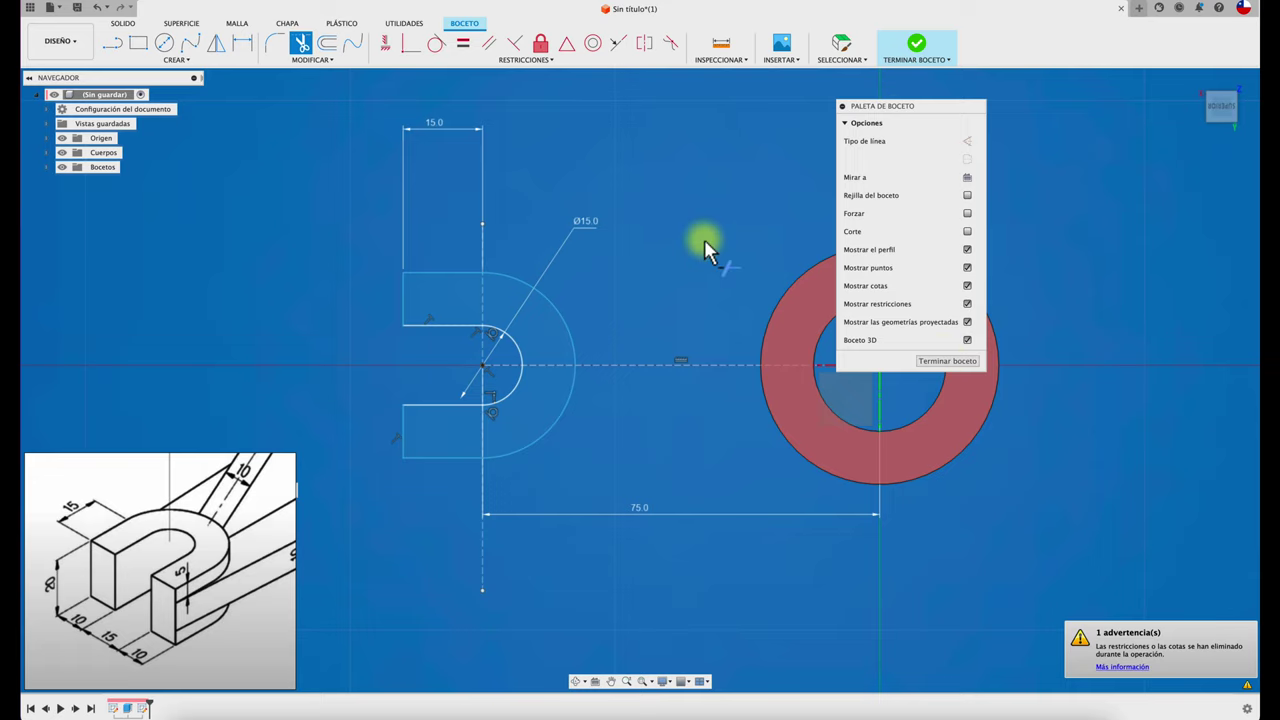
- Extrude the U-shaped profile 20 mm upward into a solid block beside the cylinder
{"action": "key", "text": "e"}
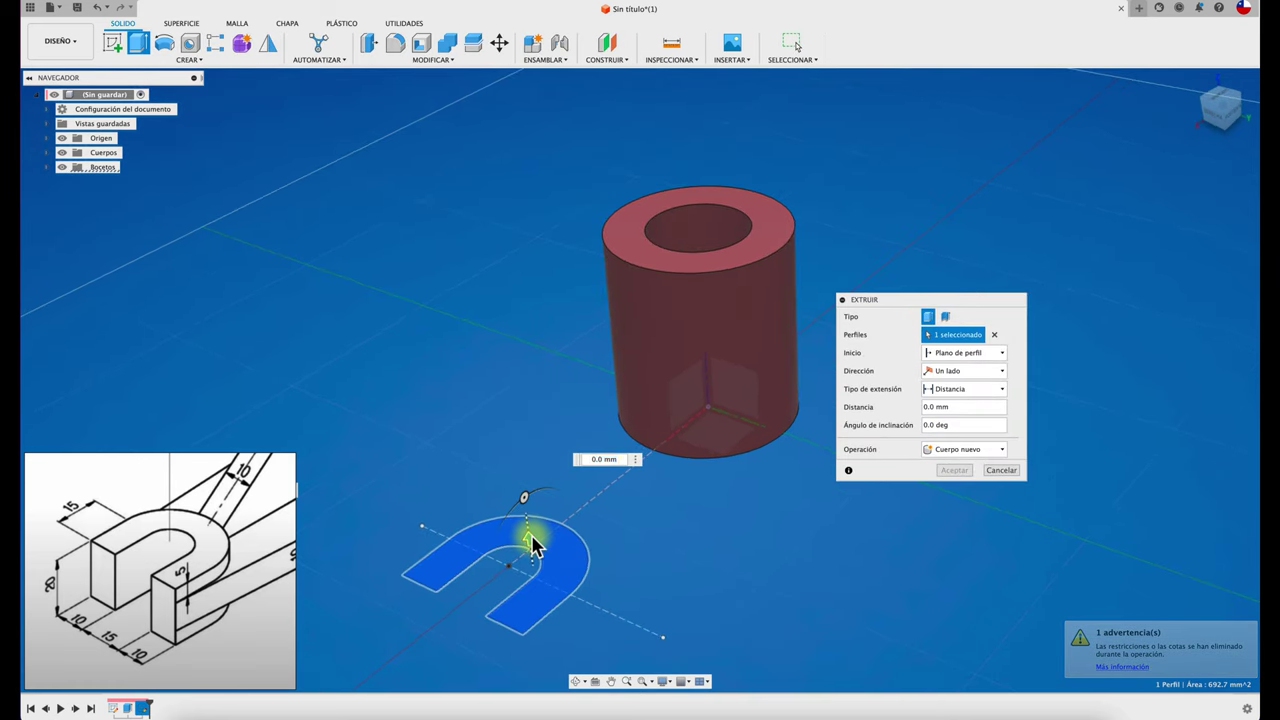
{"action": "left_click_drag", "start_coordinate": [540, 540], "coordinate": [518, 445]}
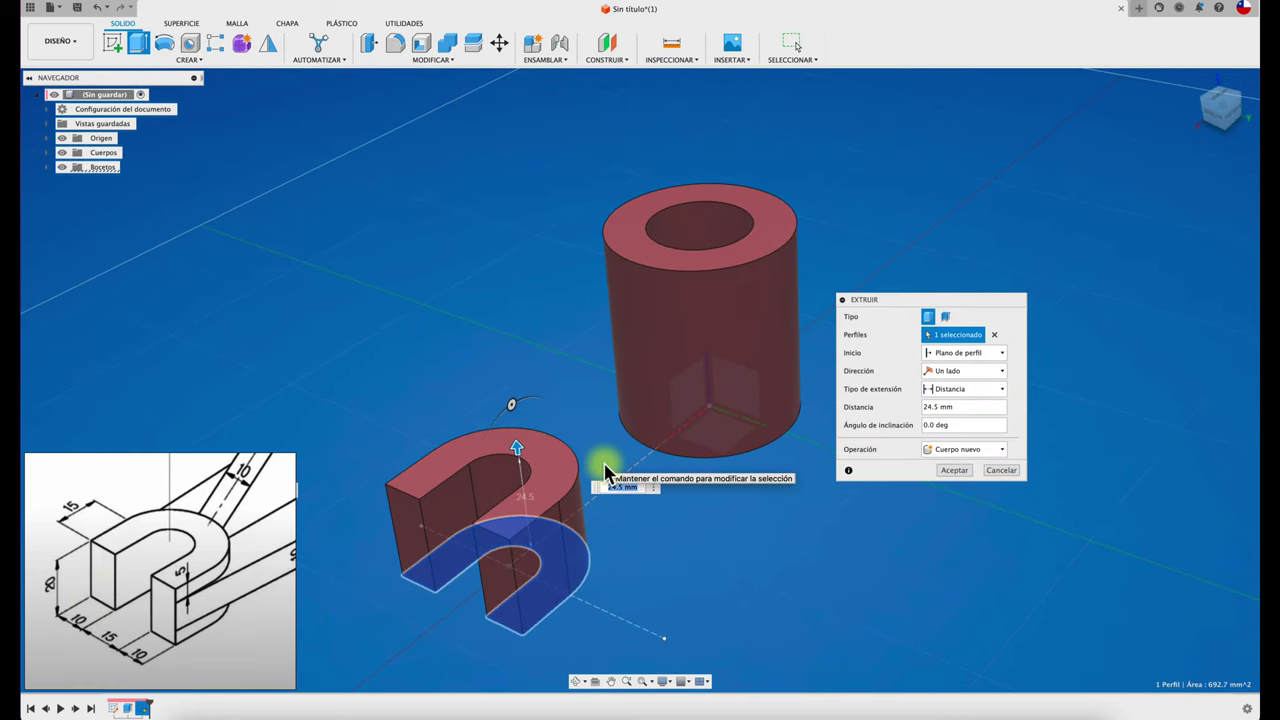
{"action": "key", "text": "Return"}
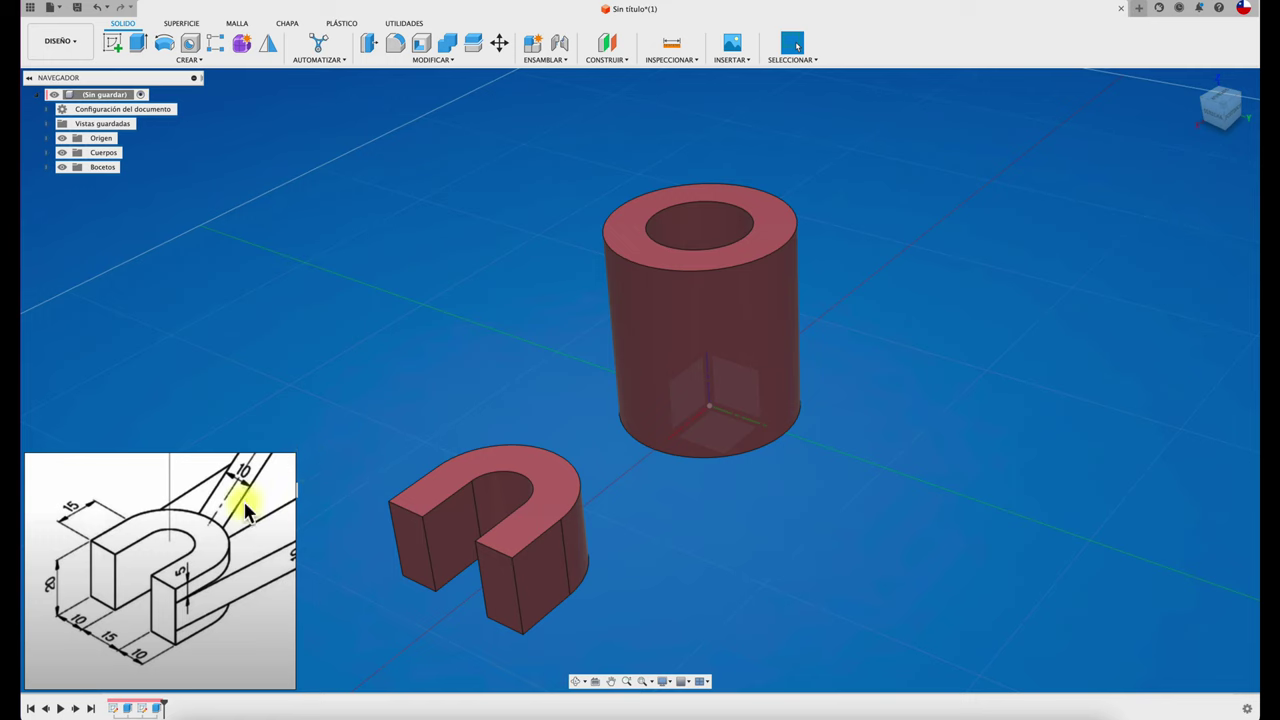
{"action": "scroll", "coordinate": [143, 594], "scroll_direction": "up", "scroll_amount": 5}
{"action": "scroll", "coordinate": [83, 635], "scroll_direction": "down", "scroll_amount": 5}
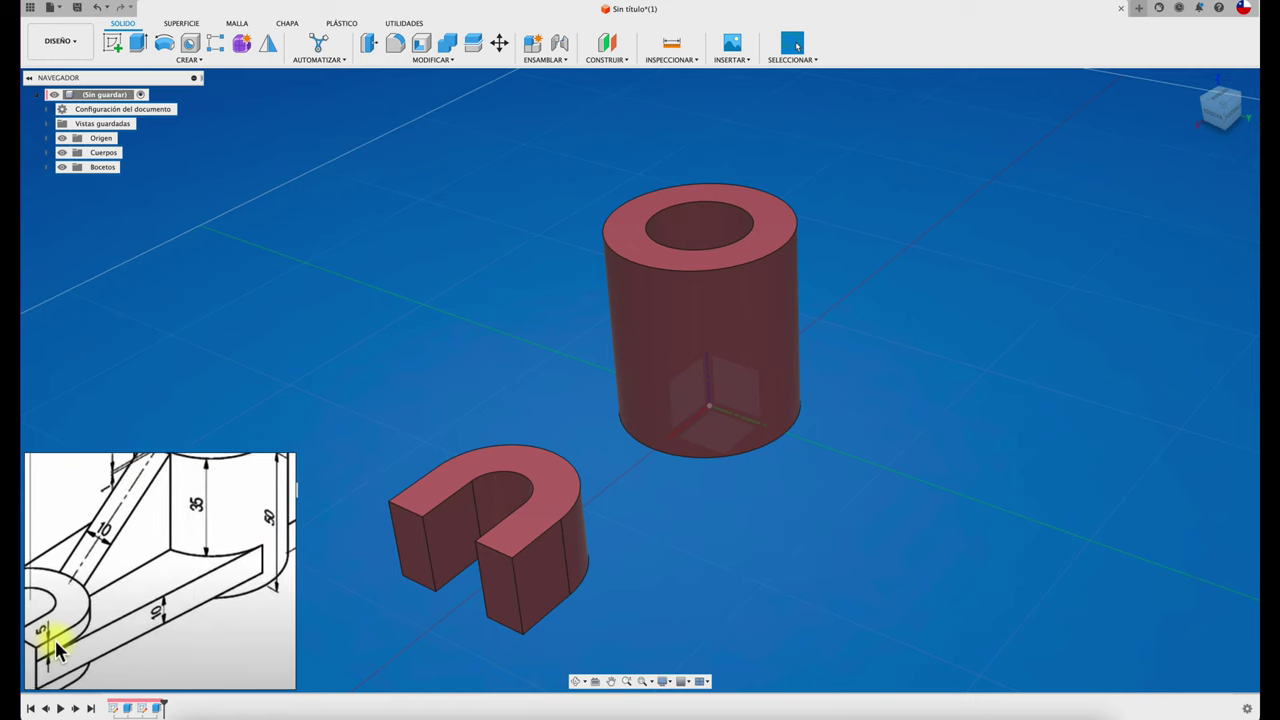
{"action": "left_click_drag", "start_coordinate": [97, 620], "coordinate": [131, 589]}
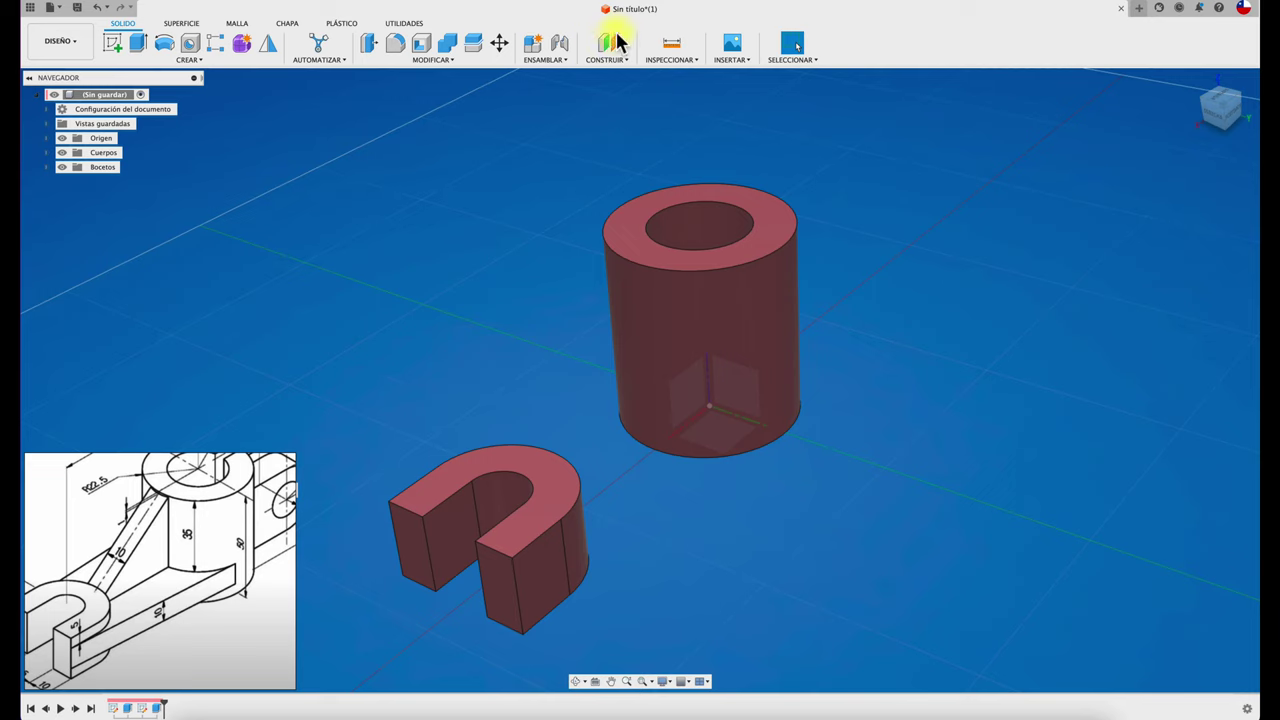
- Create an offset construction plane at -5 mm from the U block's top face
{"action": "left_click", "coordinate": [607, 58]}
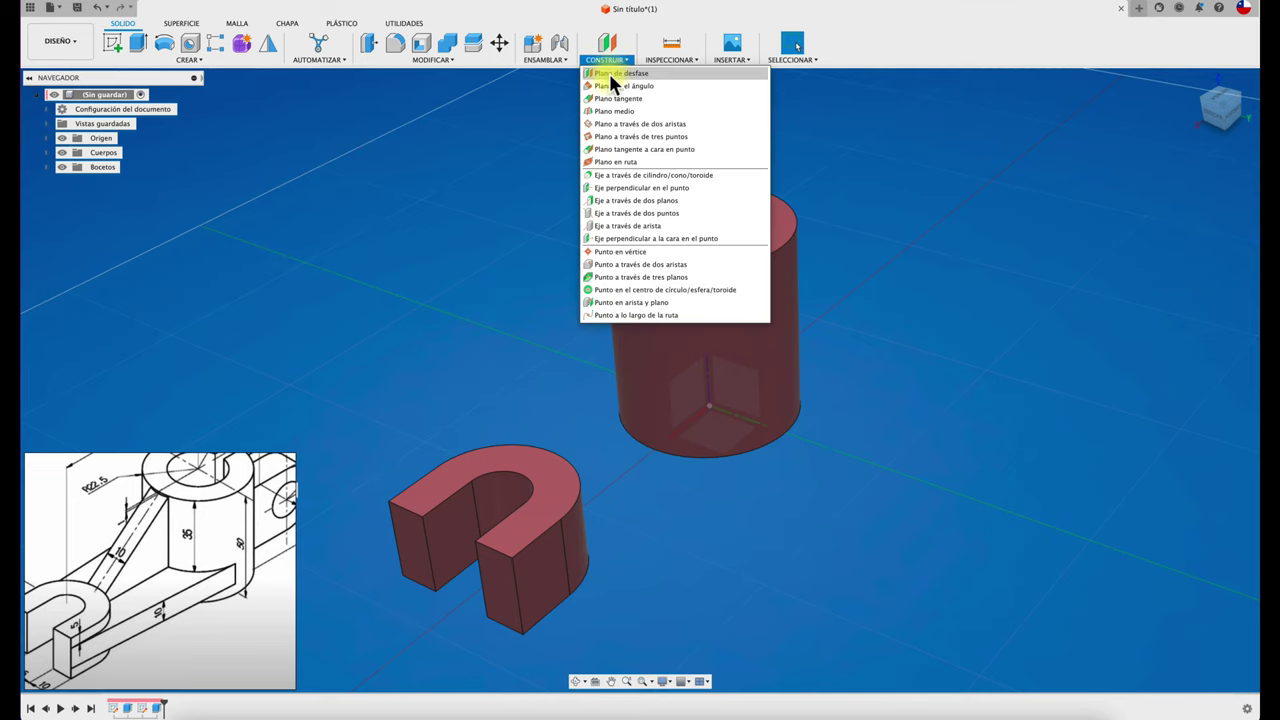
{"action": "left_click", "coordinate": [611, 72]}
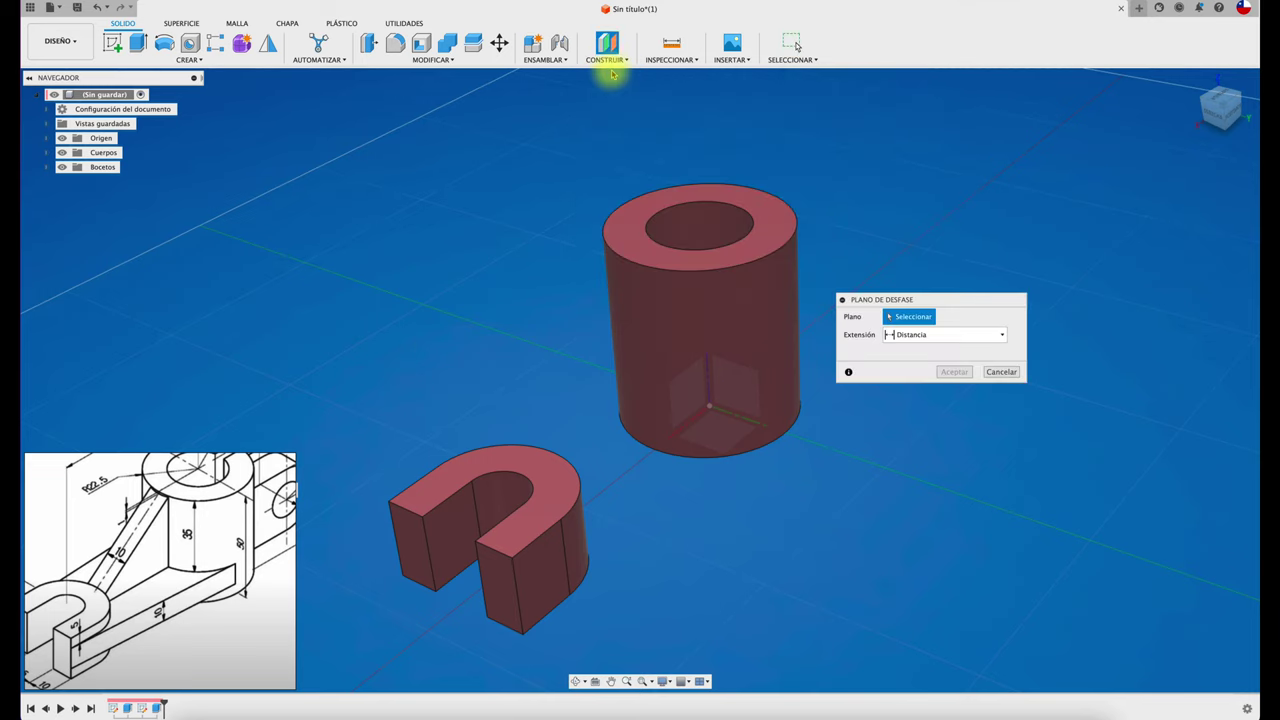
{"action": "left_click", "coordinate": [538, 478]}
{"action": "left_click_drag", "start_coordinate": [521, 471], "coordinate": [521, 492]}
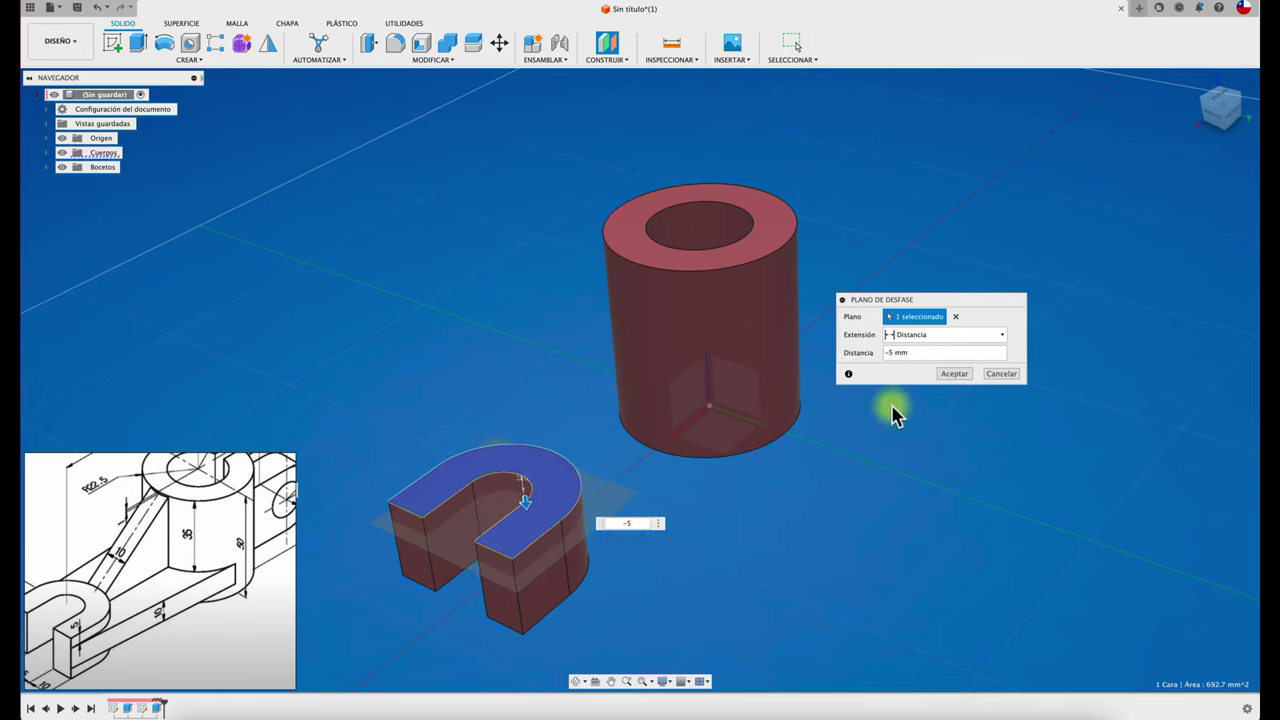
{"action": "left_click", "coordinate": [952, 375]}
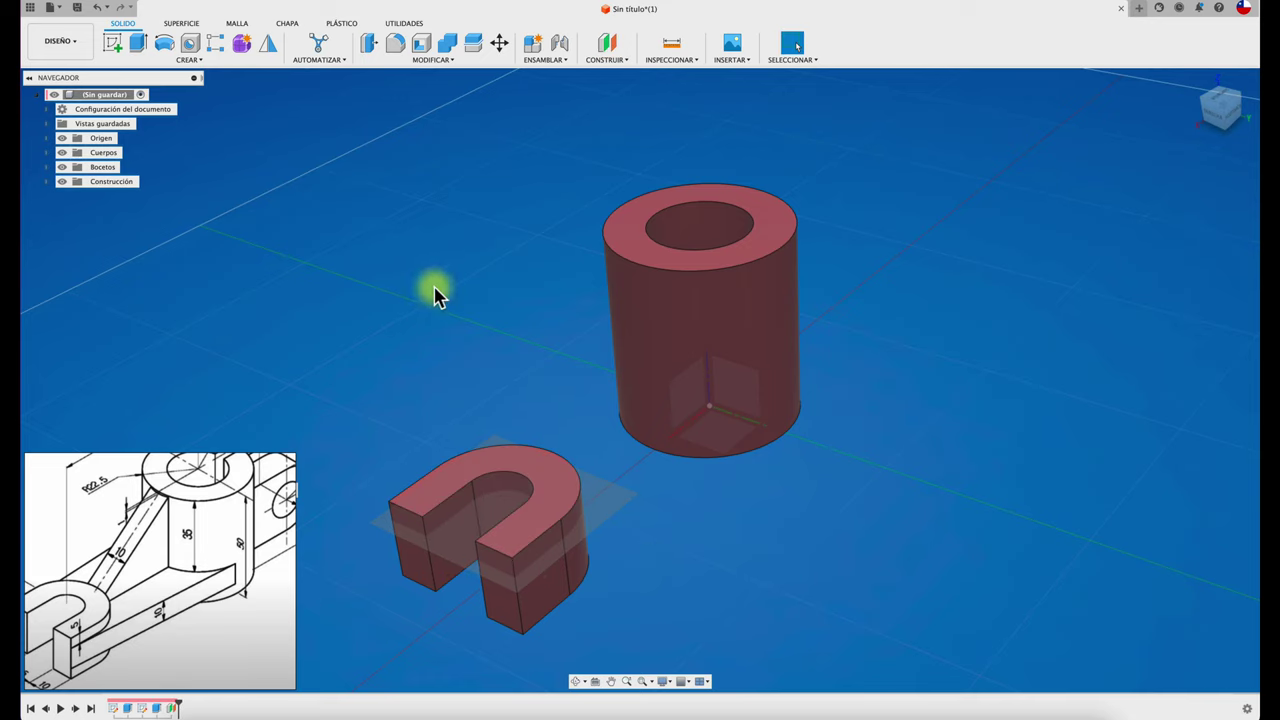
- Start a sketch on the offset plane with a sloped line from the U block's corner toward the ring
{"action": "left_click", "coordinate": [112, 48]}
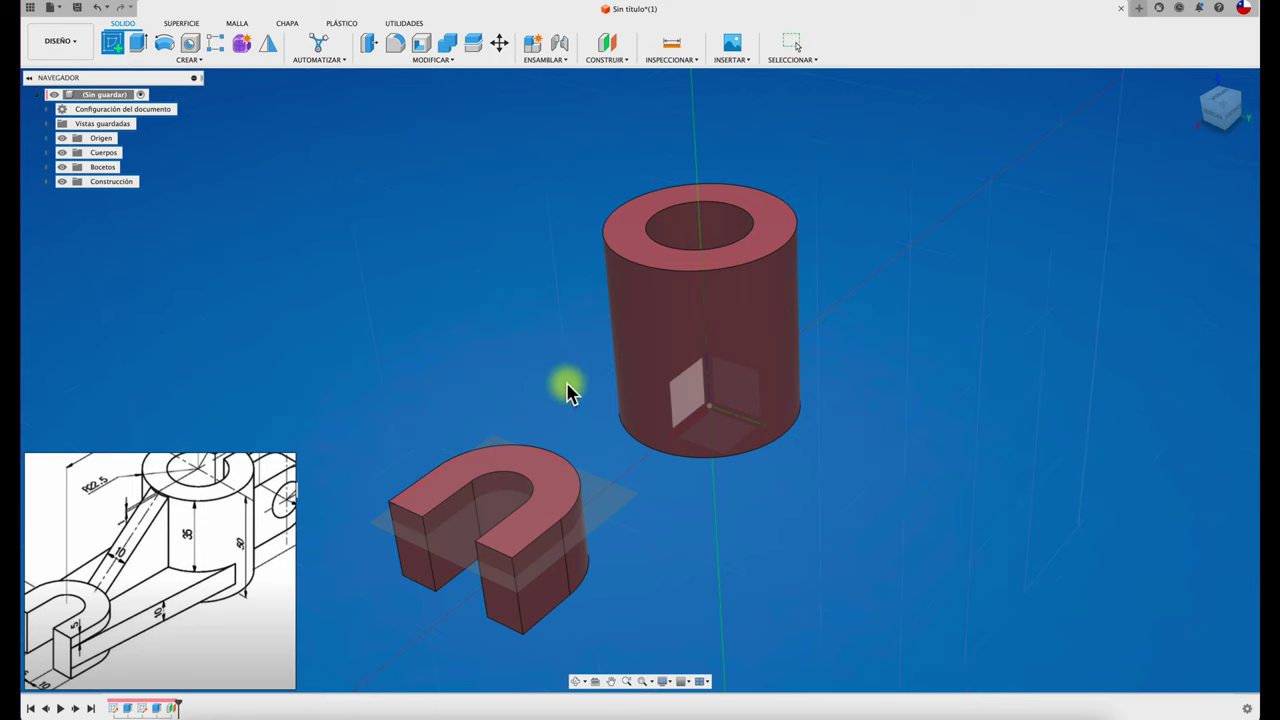
{"action": "left_click", "coordinate": [614, 503]}
{"action": "left_click", "coordinate": [622, 504]}
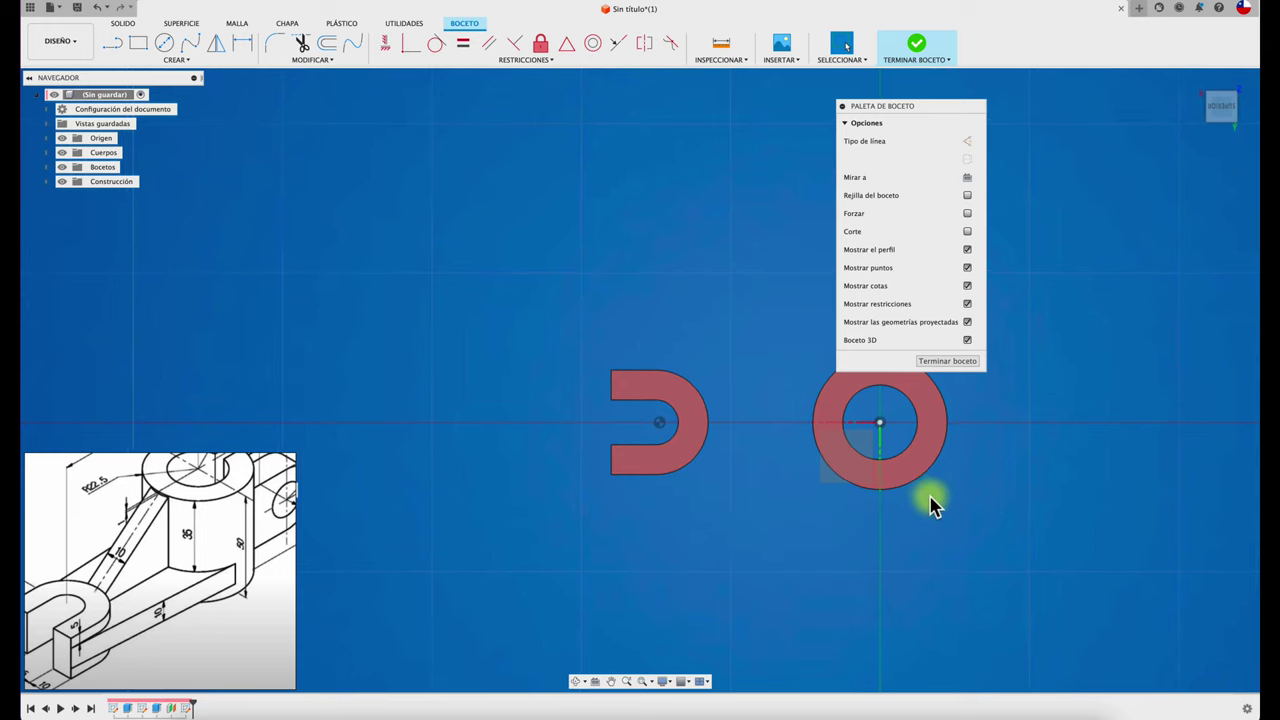
{"action": "scroll", "coordinate": [940, 463], "scroll_direction": "up", "scroll_amount": 3}
{"action": "scroll", "coordinate": [943, 462], "scroll_direction": "up", "scroll_amount": 1}
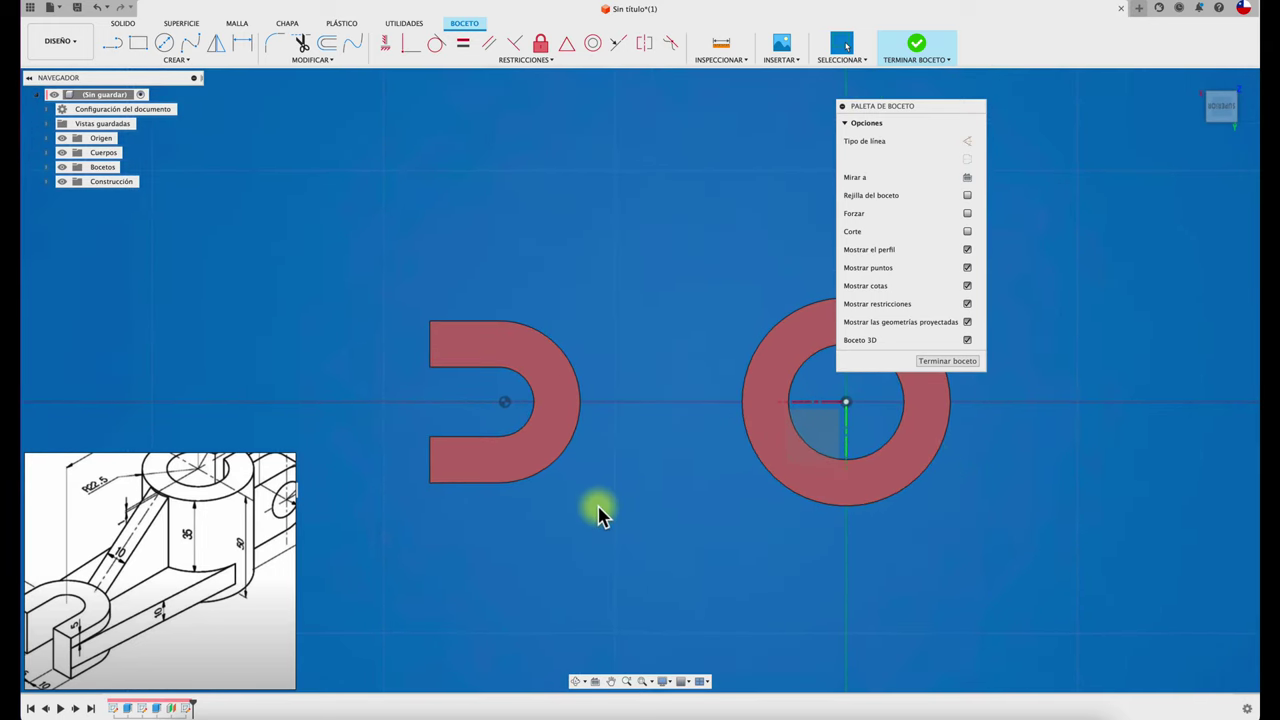
{"action": "key", "text": "l"}
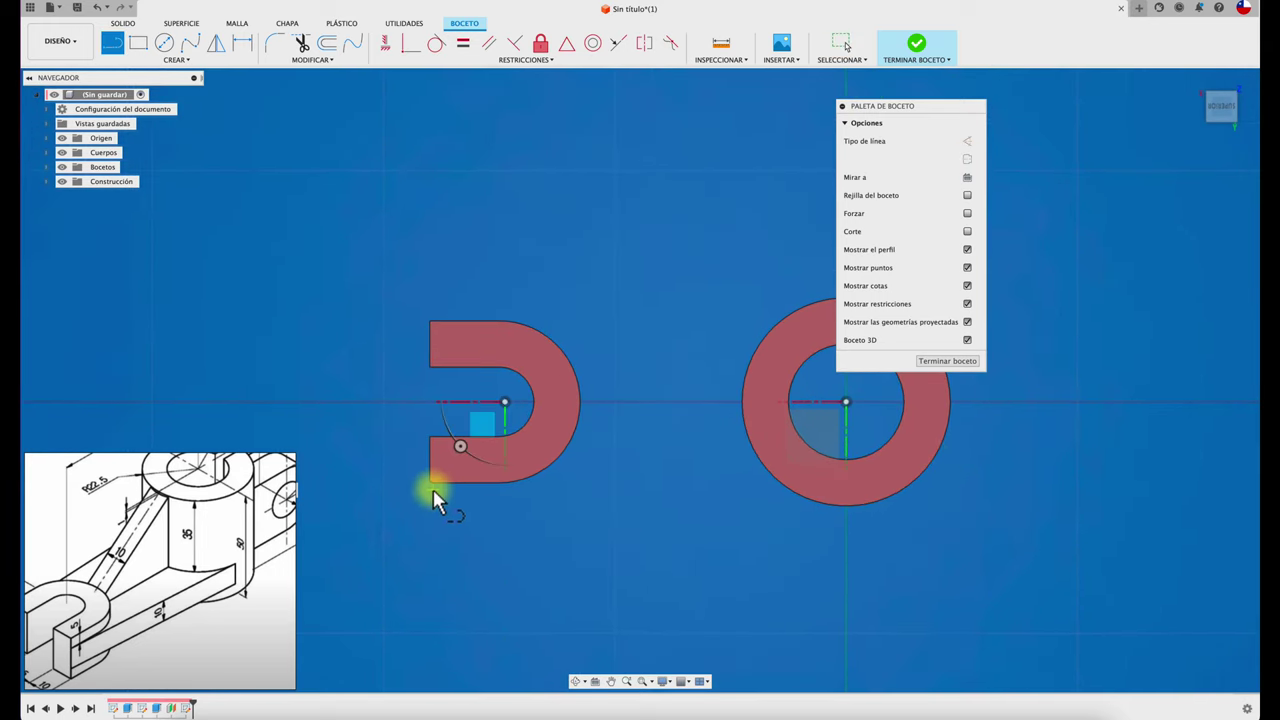
{"action": "left_click", "coordinate": [431, 483]}
{"action": "left_click", "coordinate": [937, 545]}
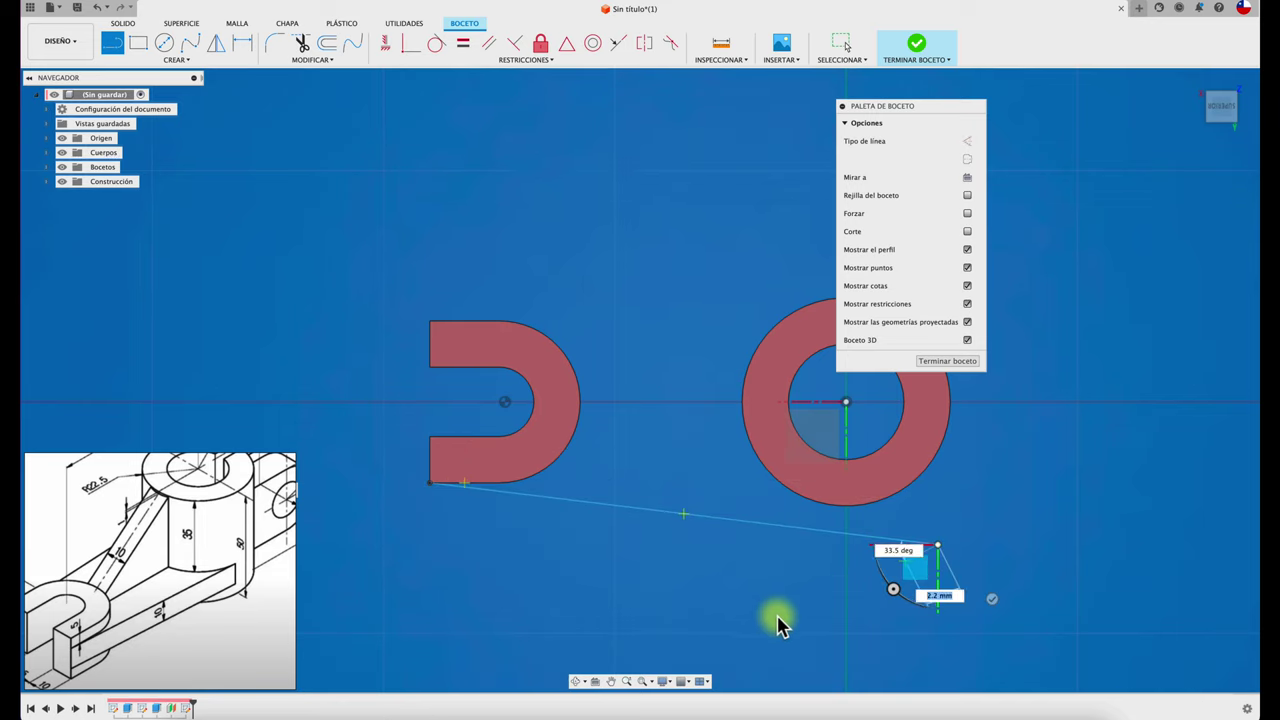
{"action": "key", "text": "Escape"}
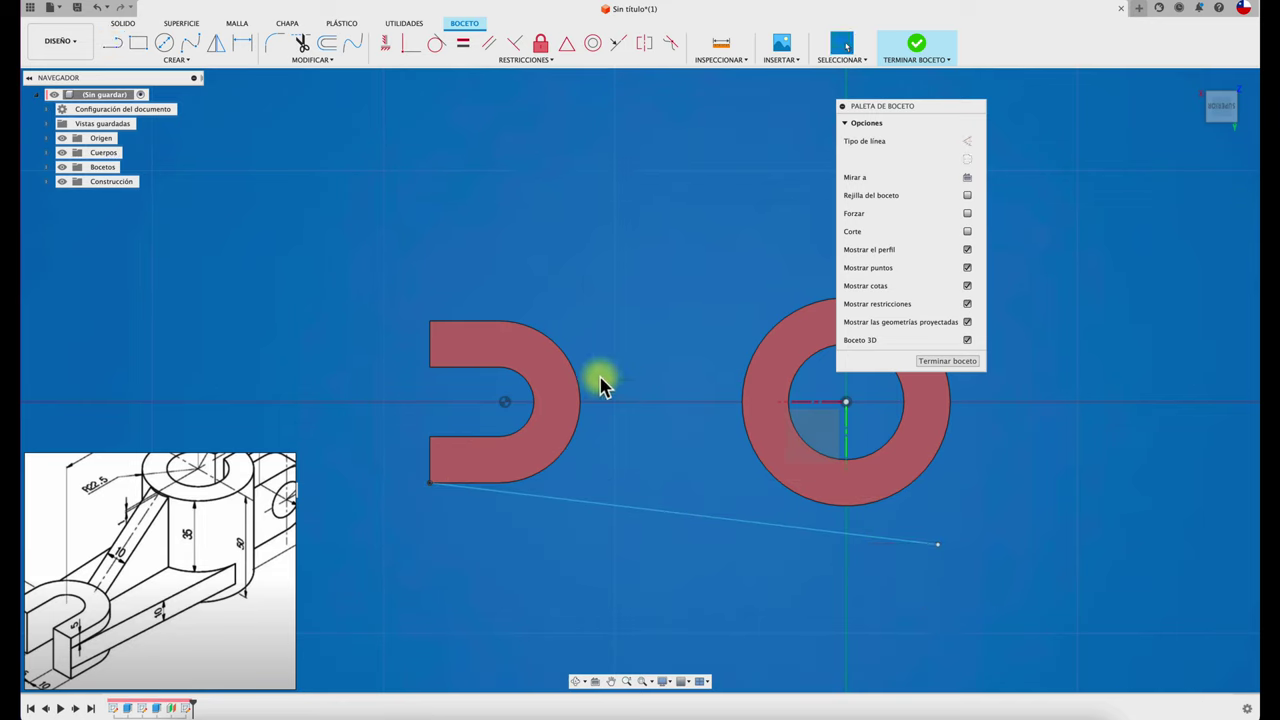
- Draw a 41.2 mm horizontal line left from the U arc's centre and make it construction
{"action": "left_click", "coordinate": [110, 45]}
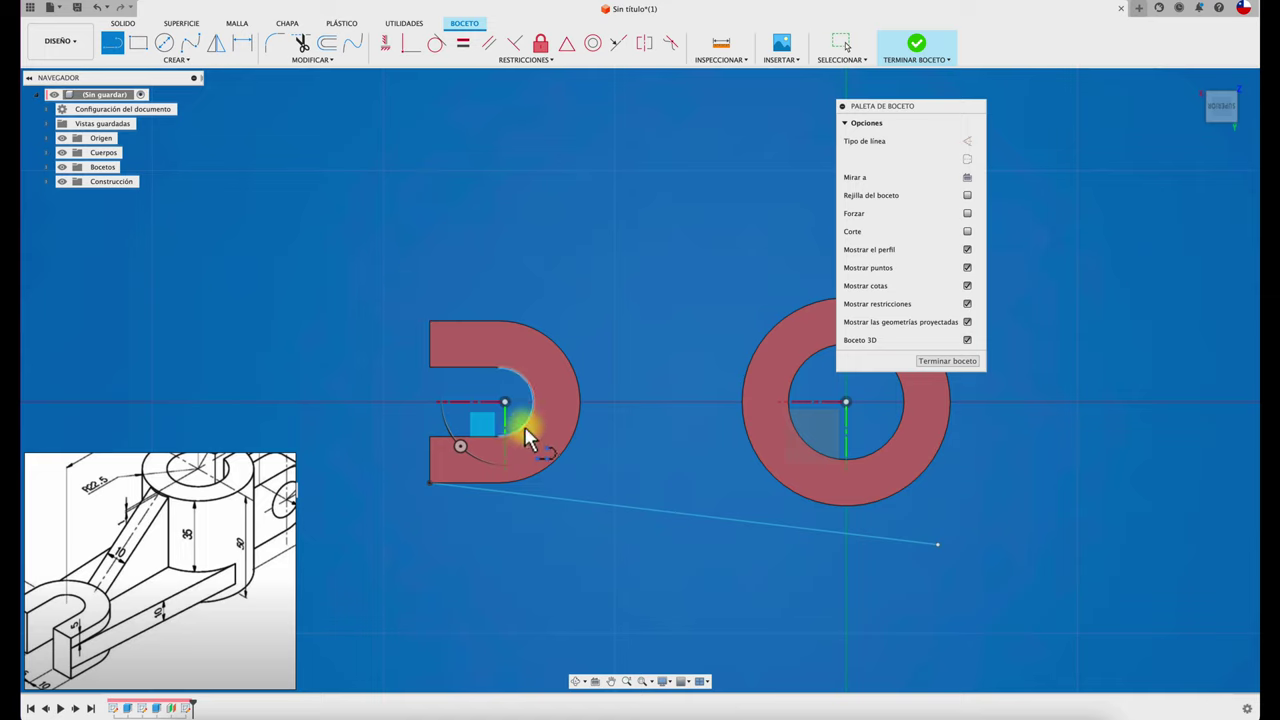
{"action": "left_click", "coordinate": [506, 403]}
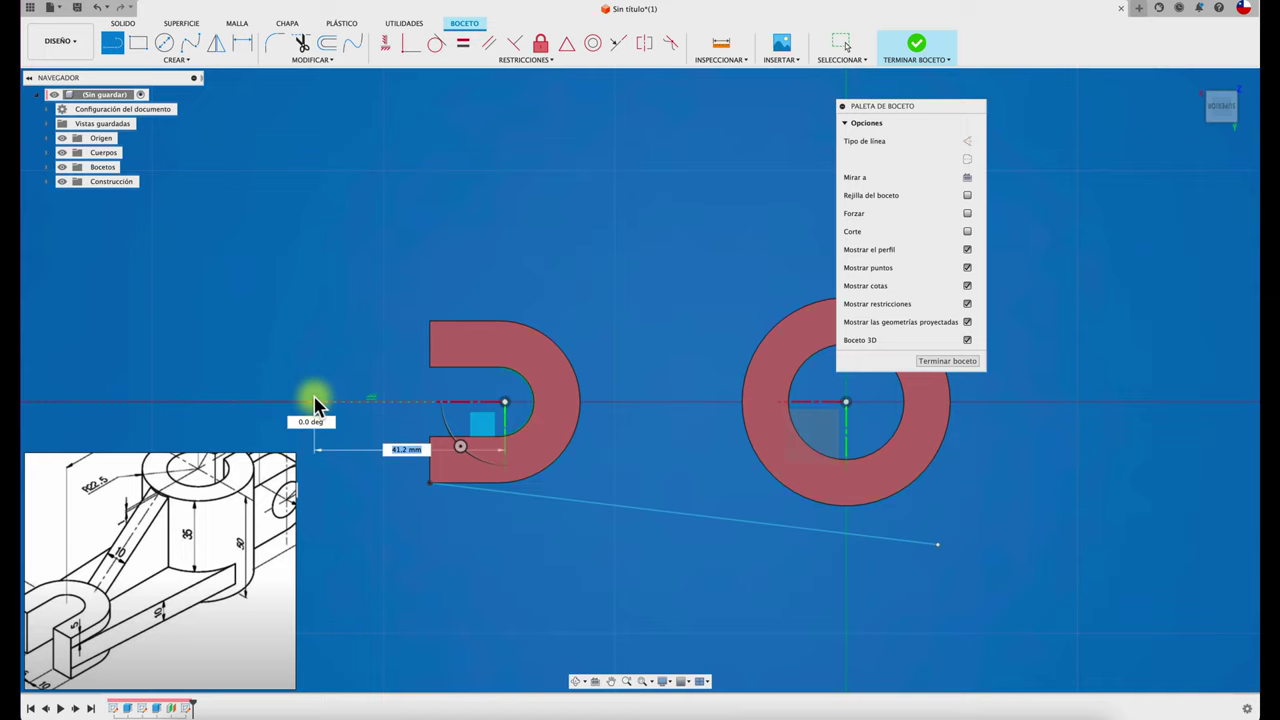
{"action": "left_click", "coordinate": [314, 403]}
{"action": "key", "text": "Escape"}
{"action": "left_click", "coordinate": [382, 403]}
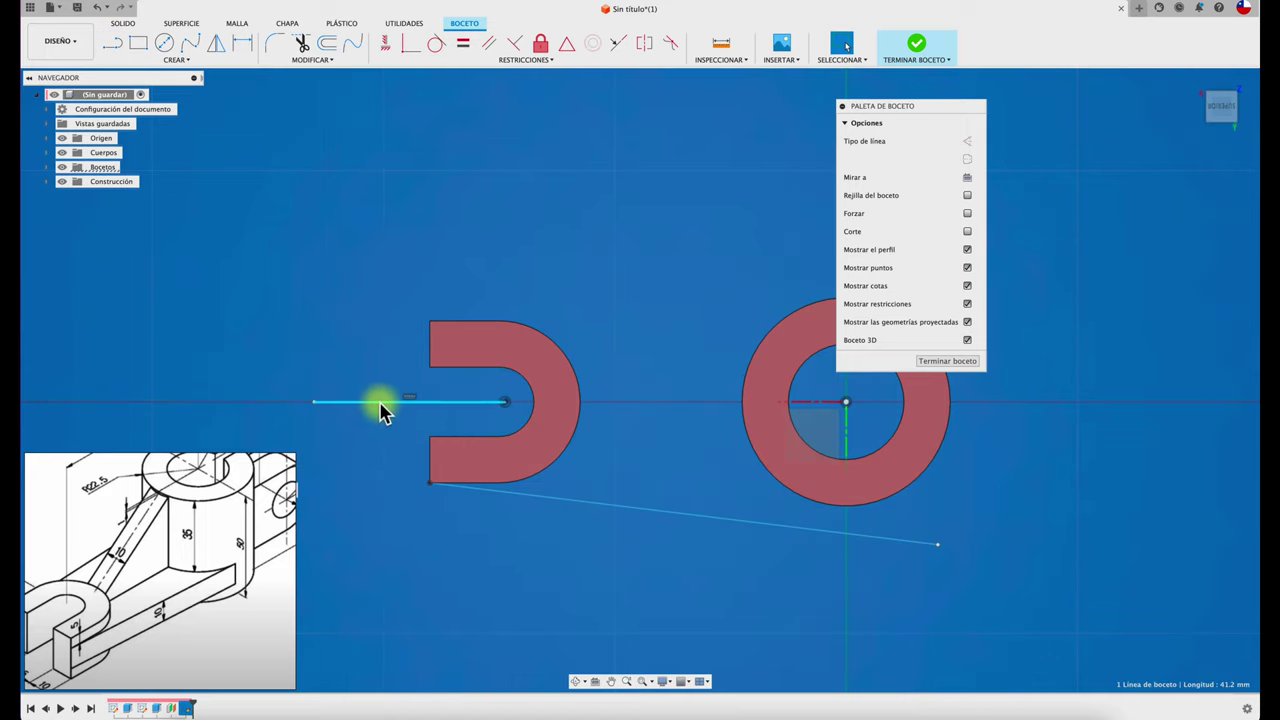
{"action": "left_click", "coordinate": [967, 159]}
{"action": "left_click", "coordinate": [612, 510]}
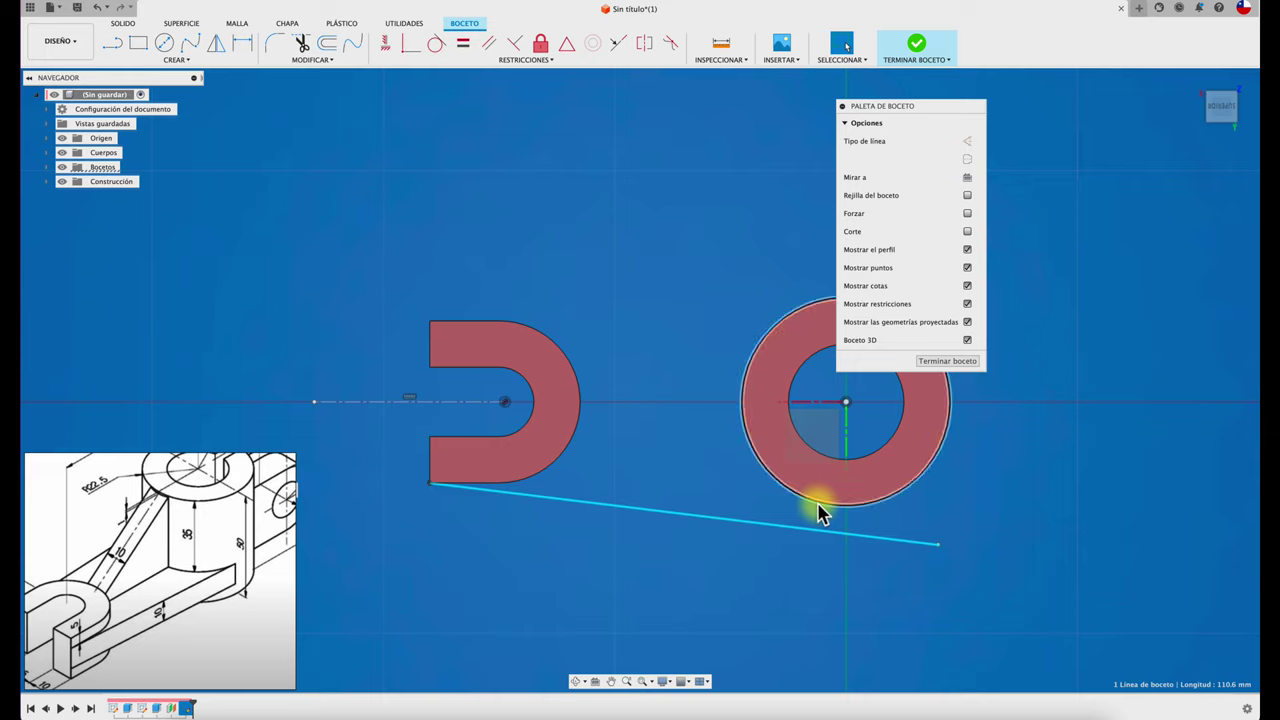
{"action": "left_click", "coordinate": [637, 257]}
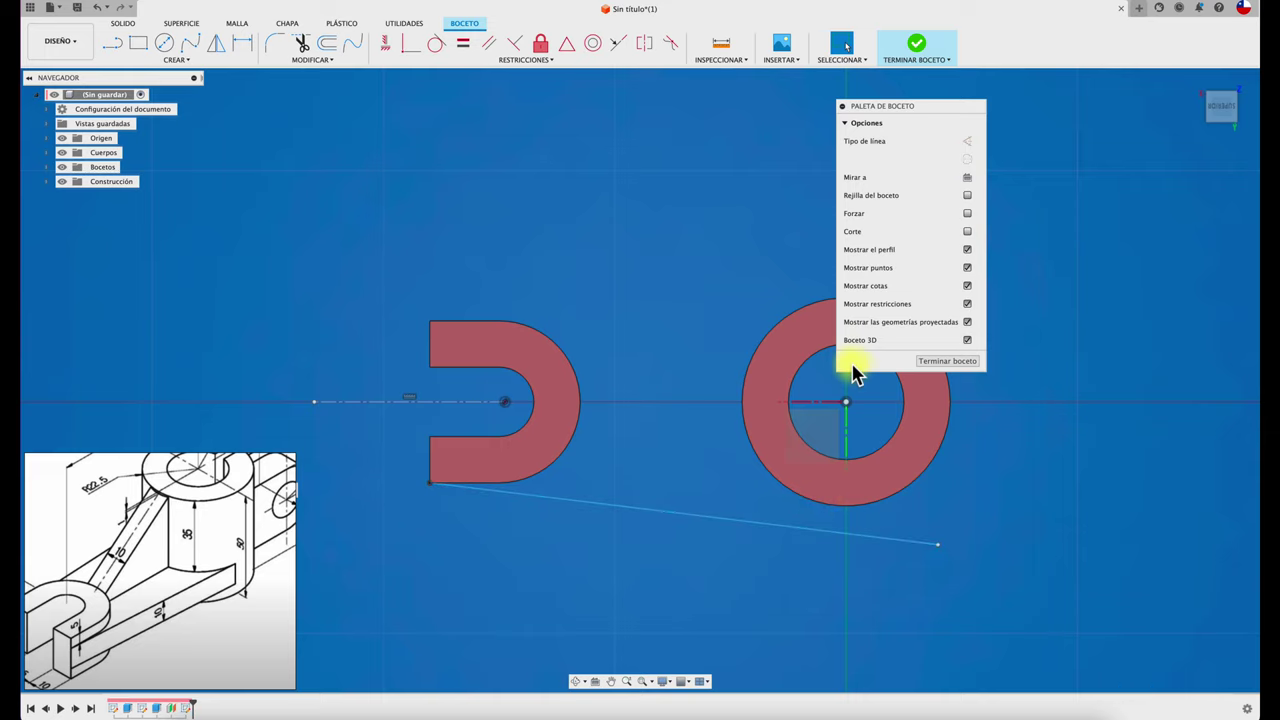
- Make the sloped line tangent to the ring and trim its overhang
{"action": "left_click", "coordinate": [437, 43]}
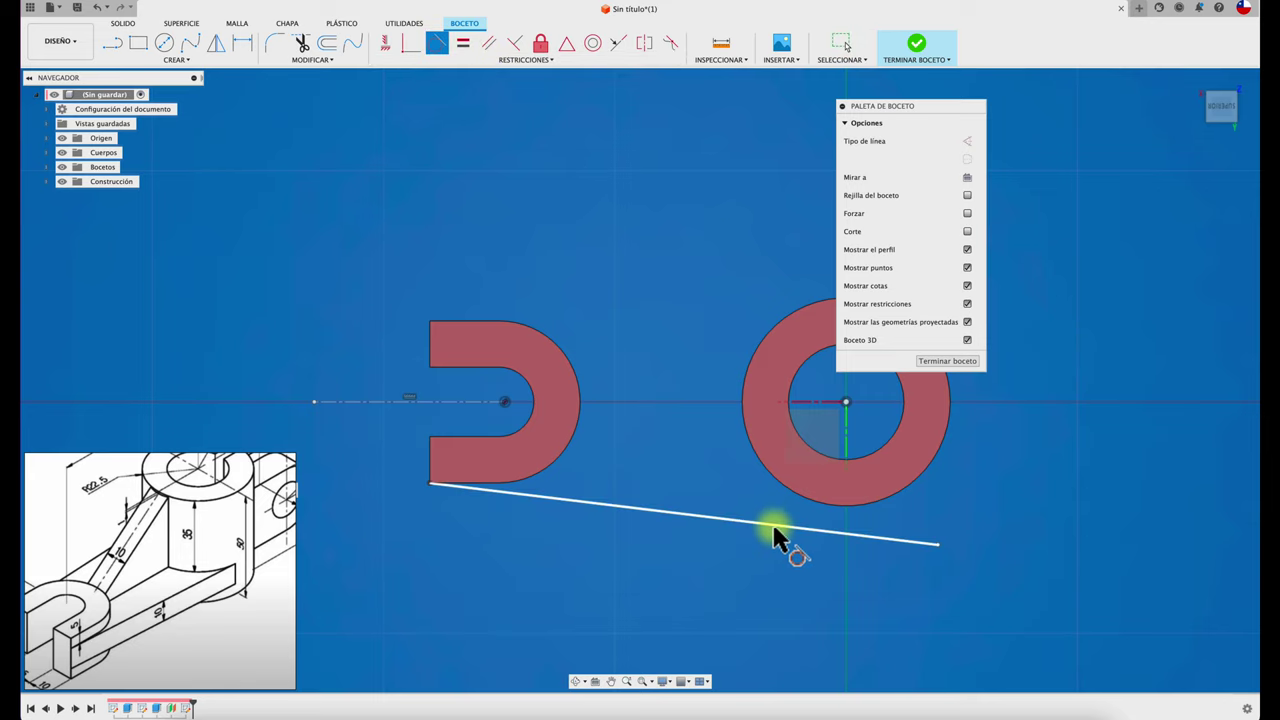
{"action": "left_click", "coordinate": [812, 500]}
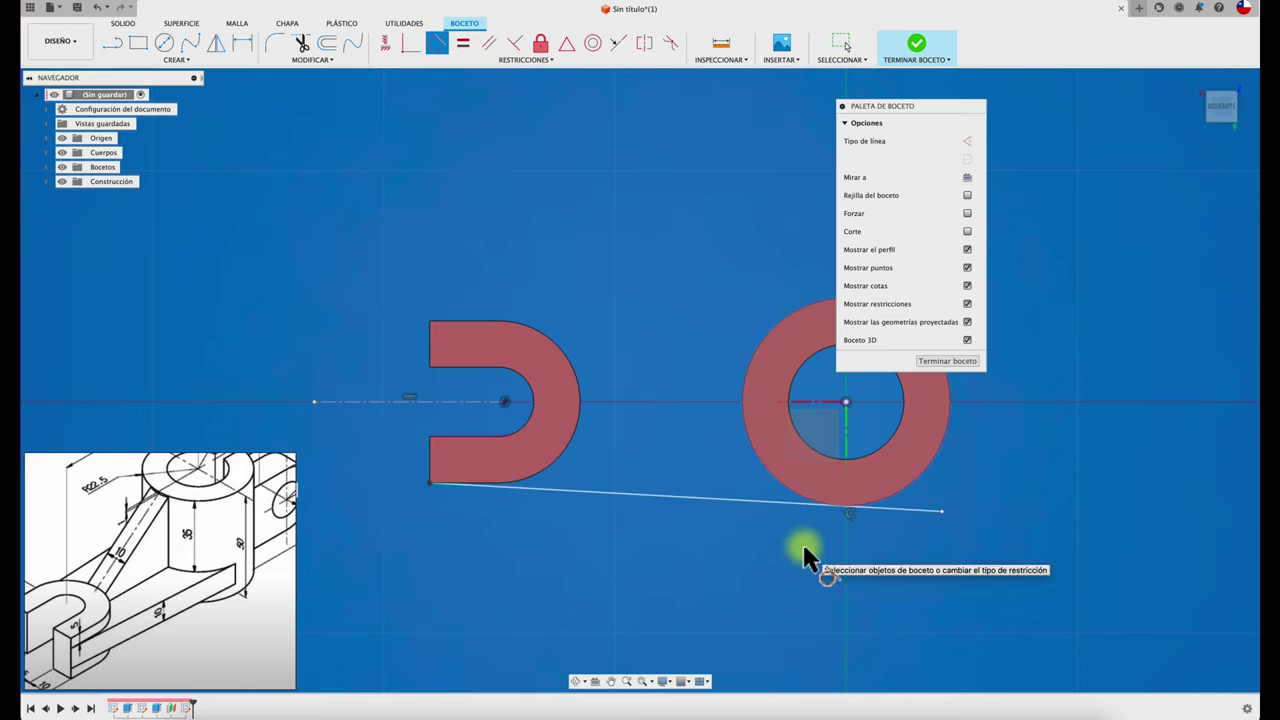
{"action": "key", "text": "t"}
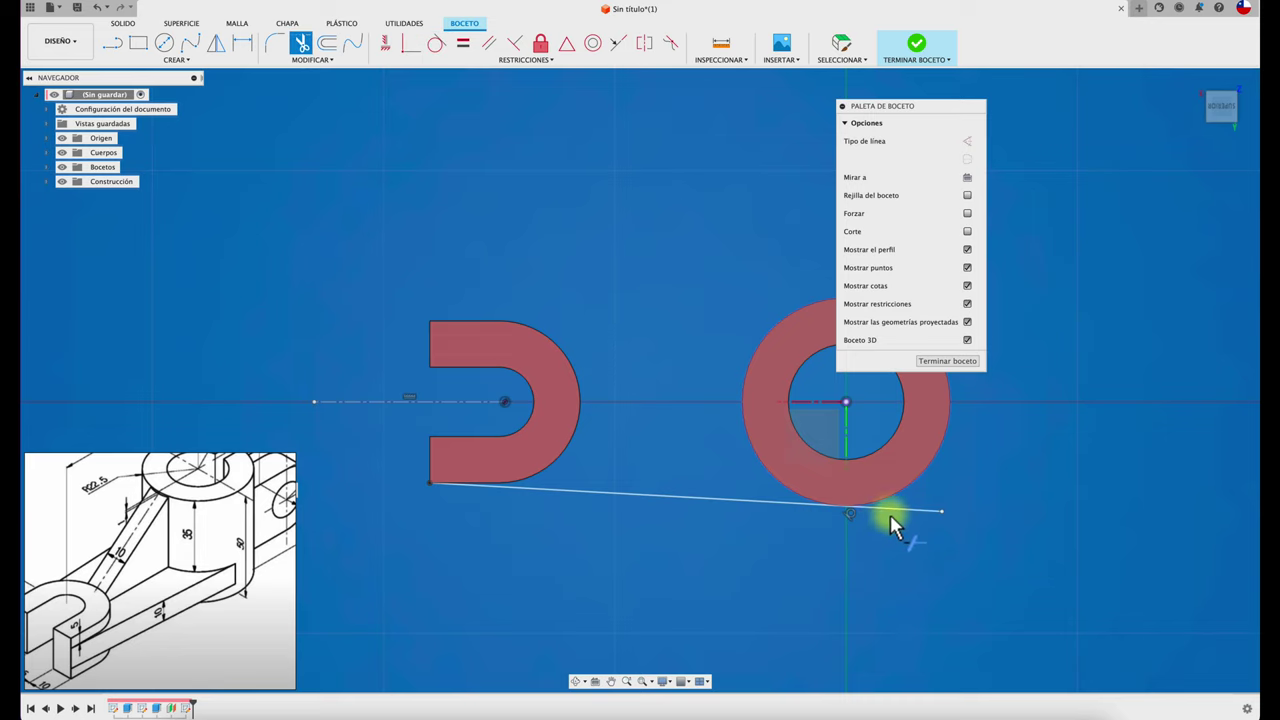
{"action": "left_click", "coordinate": [900, 508]}
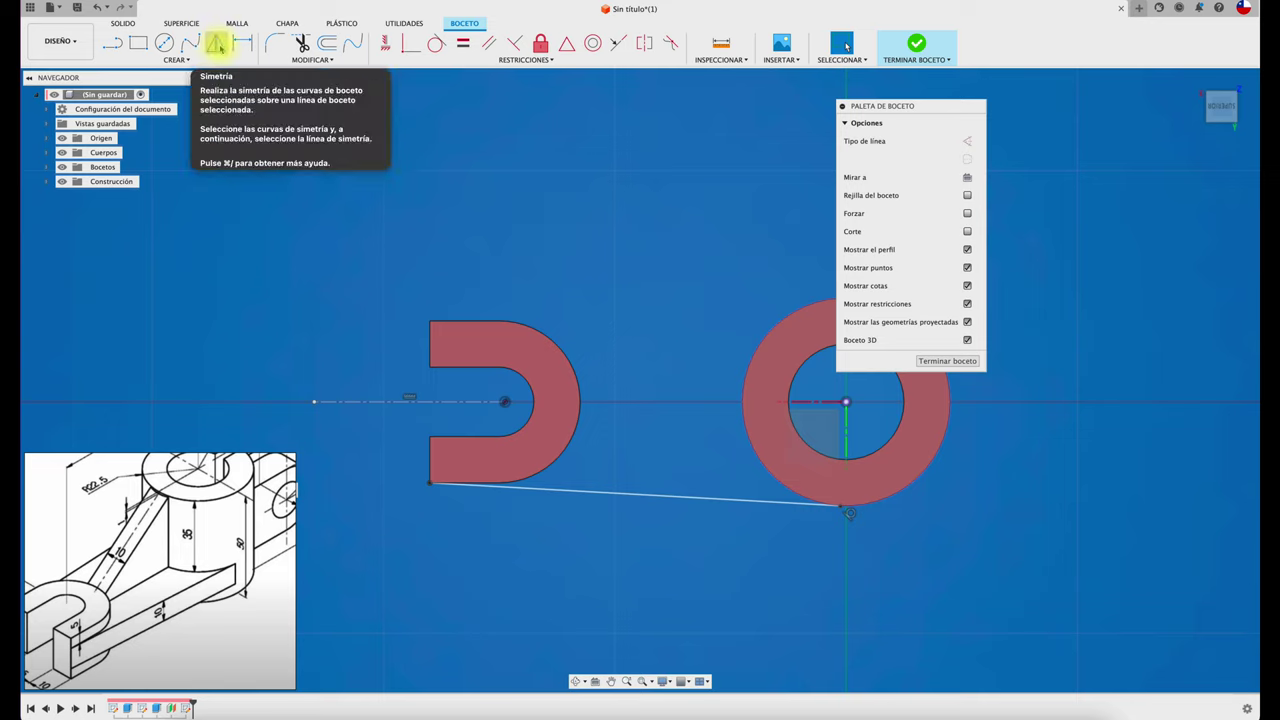
- Mirror the sloped arm line across the centreline and finish the sketch
{"action": "left_click", "coordinate": [218, 45]}
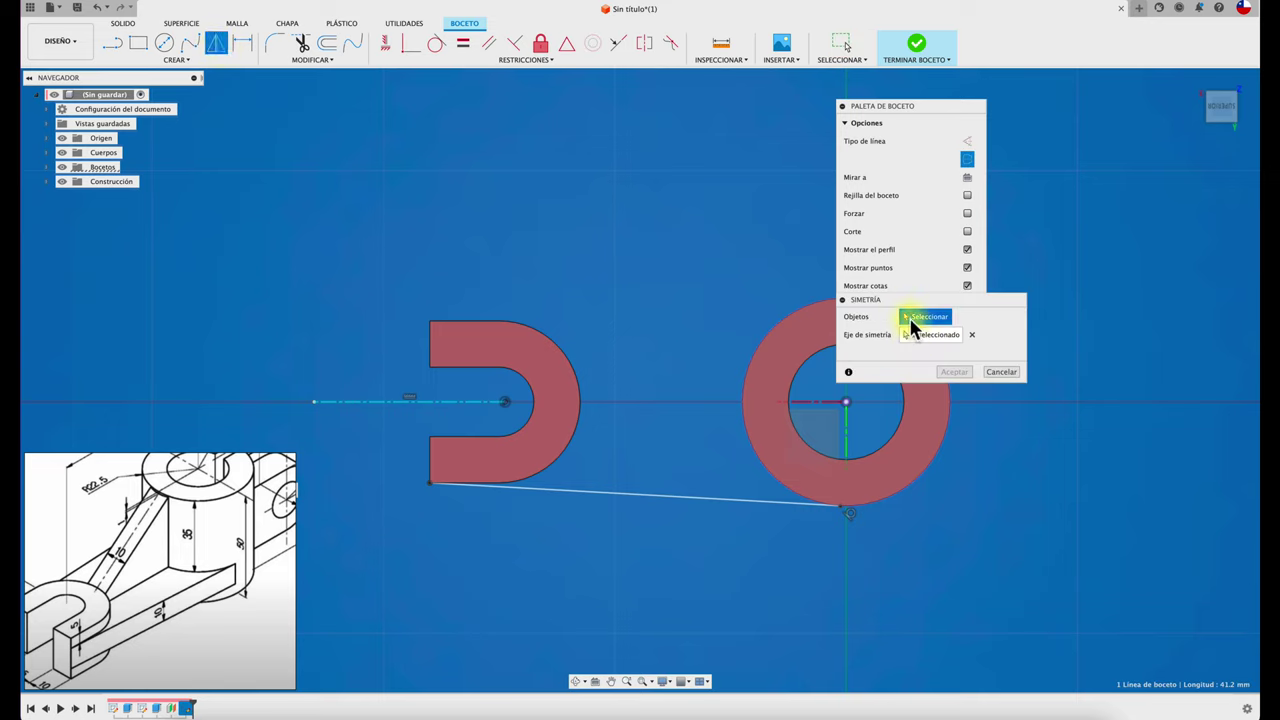
{"action": "left_click", "coordinate": [727, 503]}
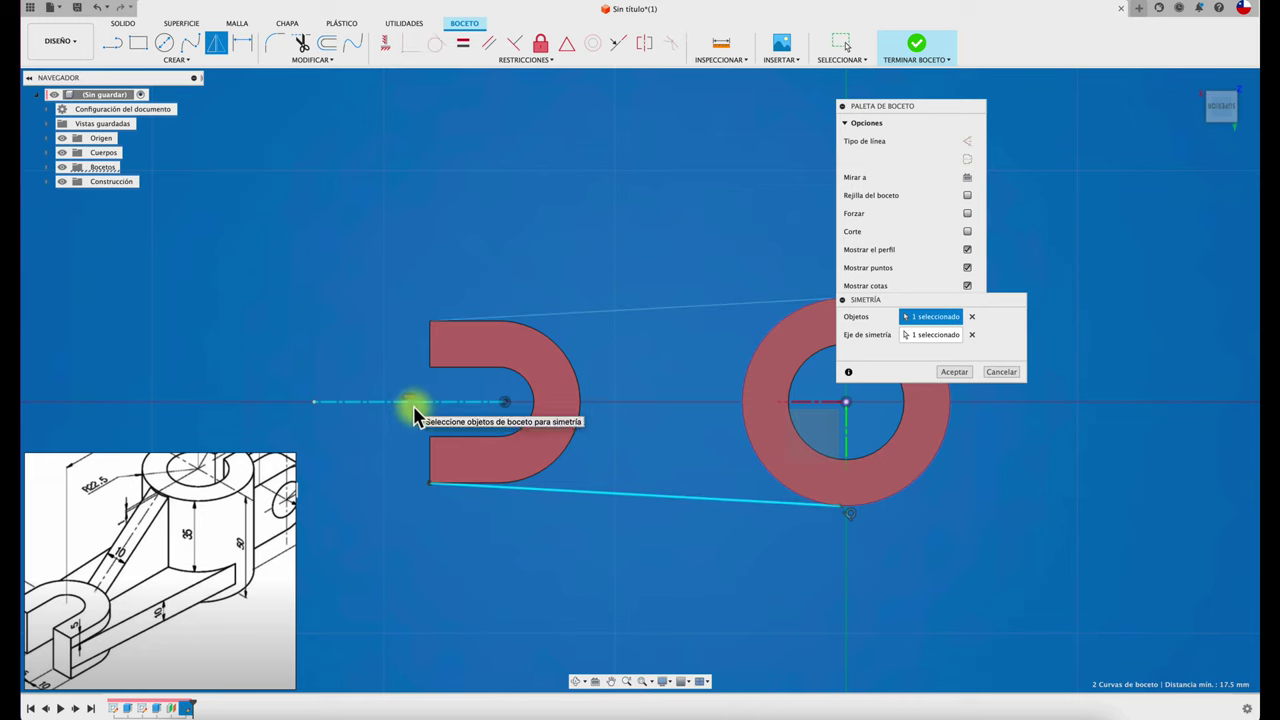
{"action": "left_click", "coordinate": [954, 371]}
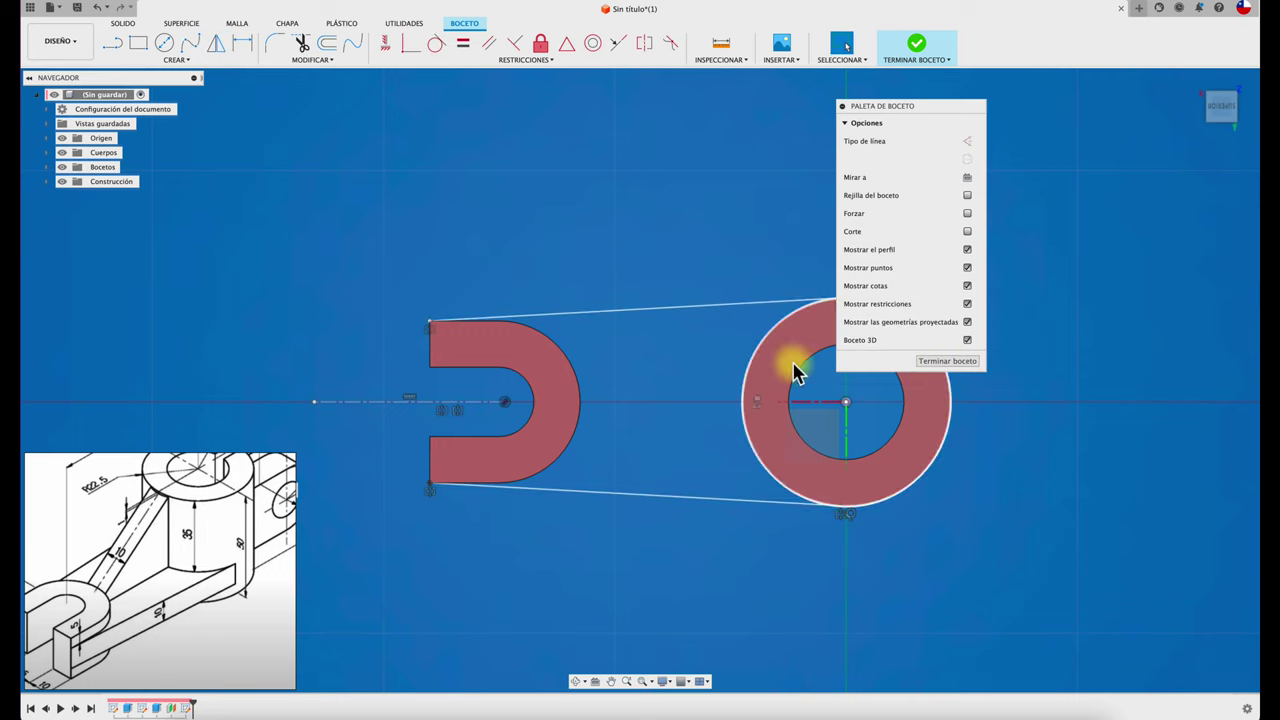
{"action": "left_click", "coordinate": [958, 361]}
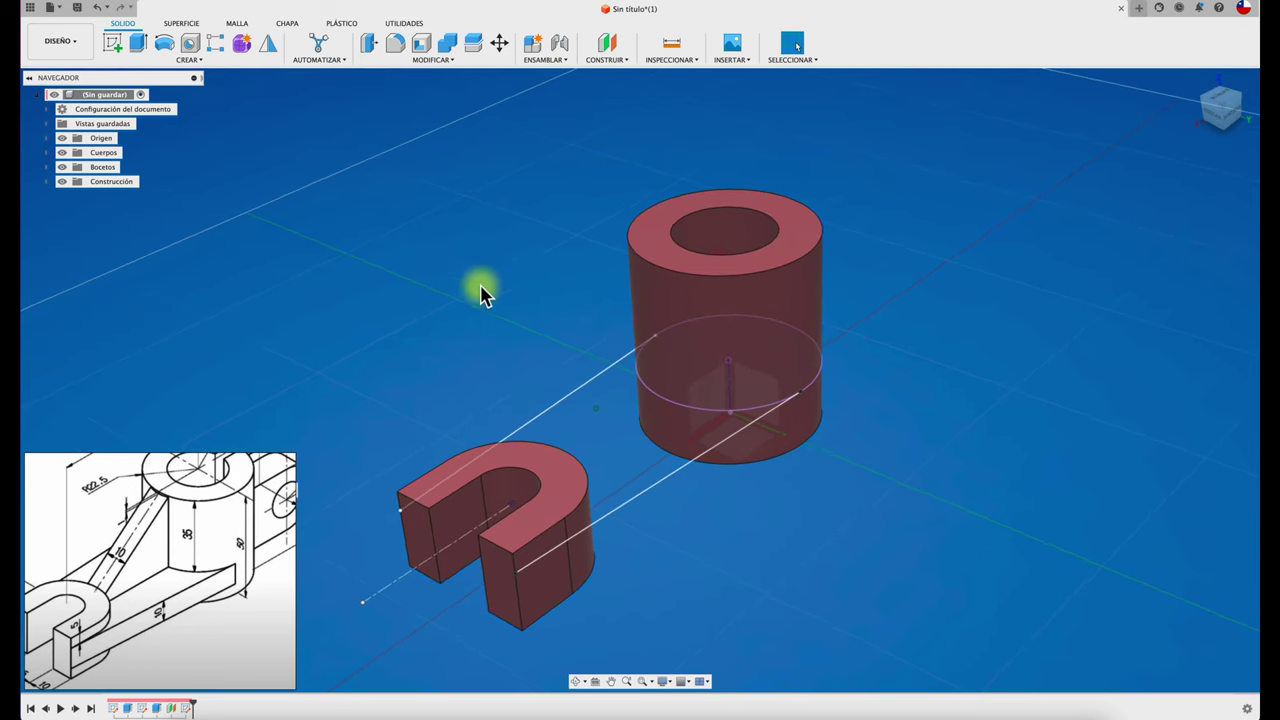
- Start extruding the circle inside the boss twice, cancelling both times
{"action": "key", "text": "e"}
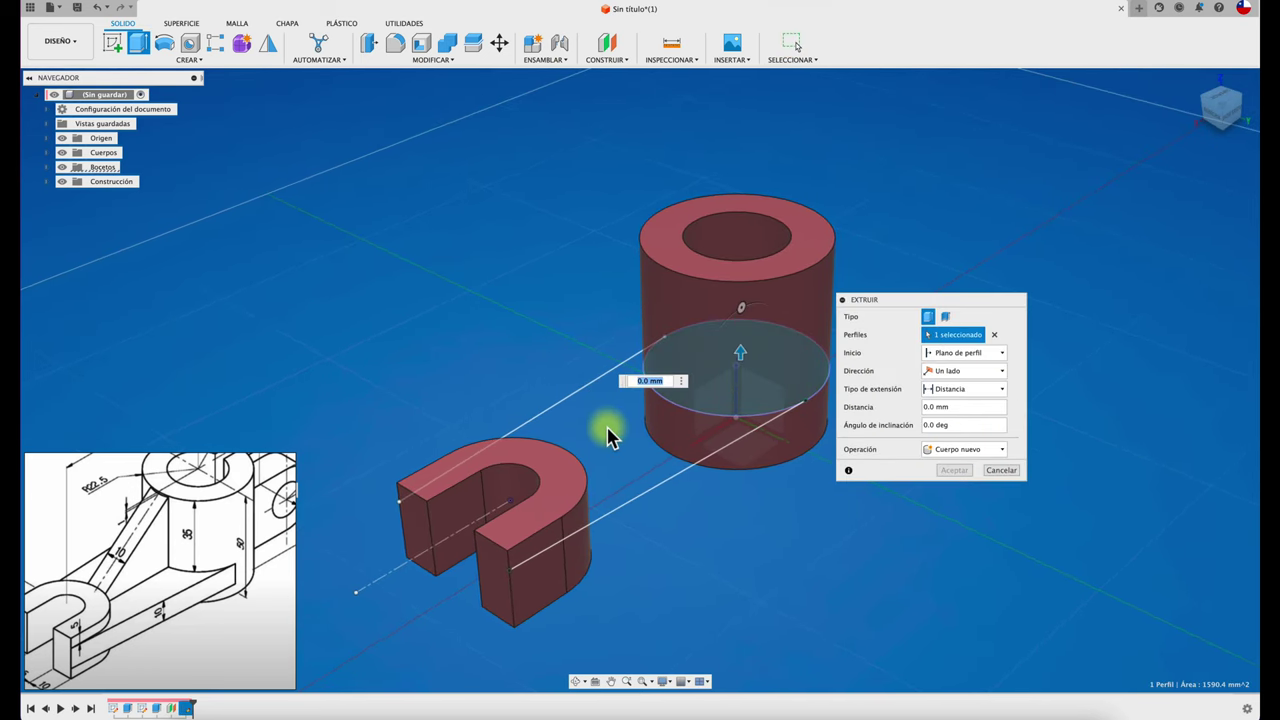
{"action": "left_click", "coordinate": [1001, 471]}
{"action": "key", "text": "e"}
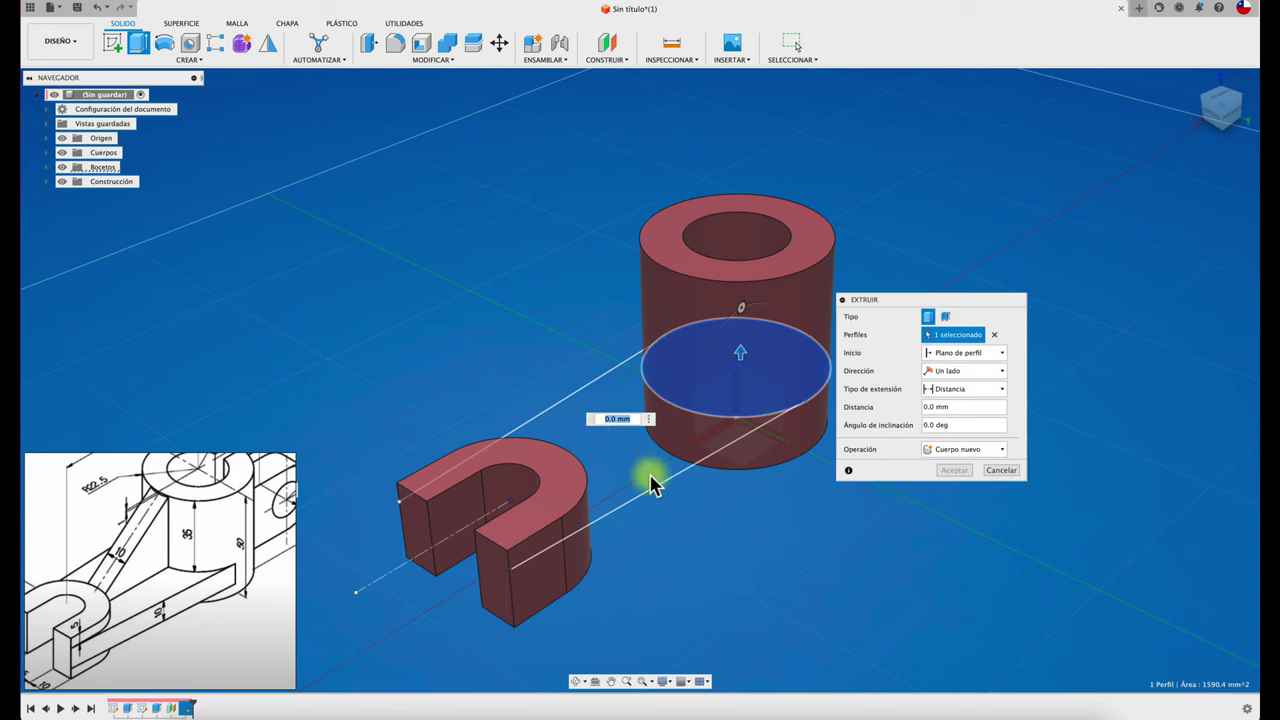
{"action": "left_click", "coordinate": [1000, 470]}
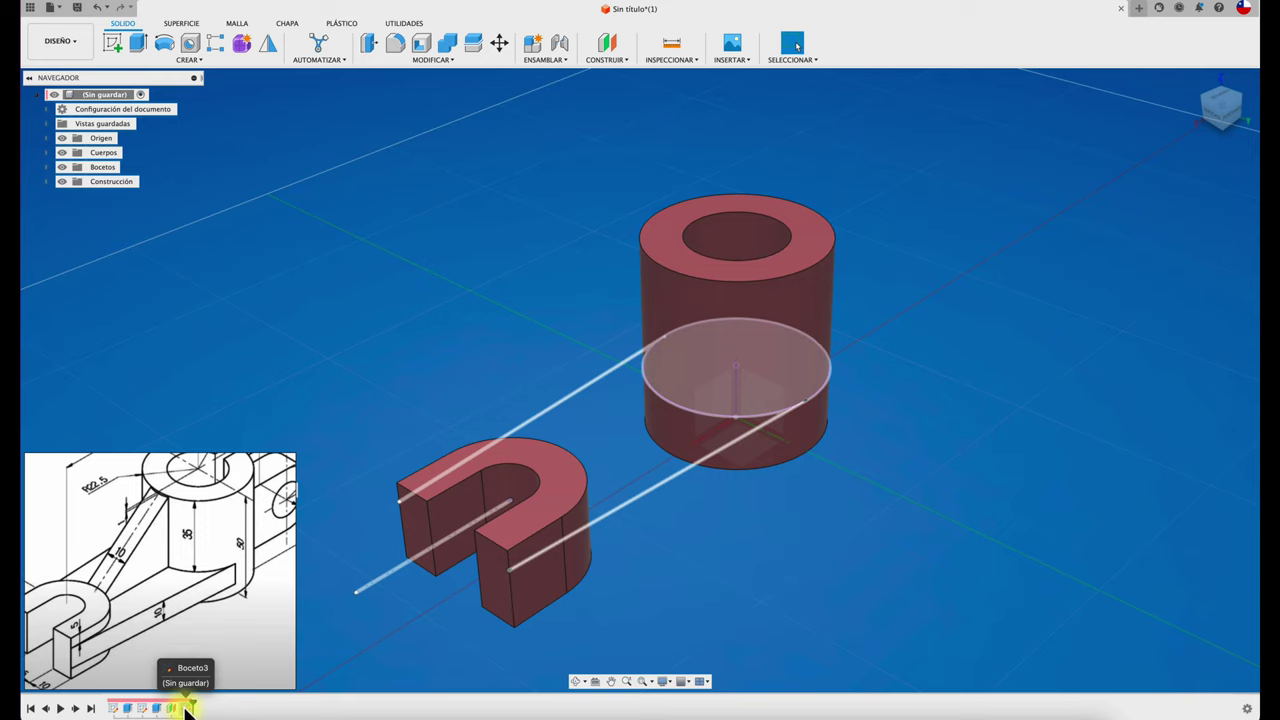
- Reopen the Boceto3 sketch for editing and project the U-shaped face into it
{"action": "right_click", "coordinate": [186, 708]}
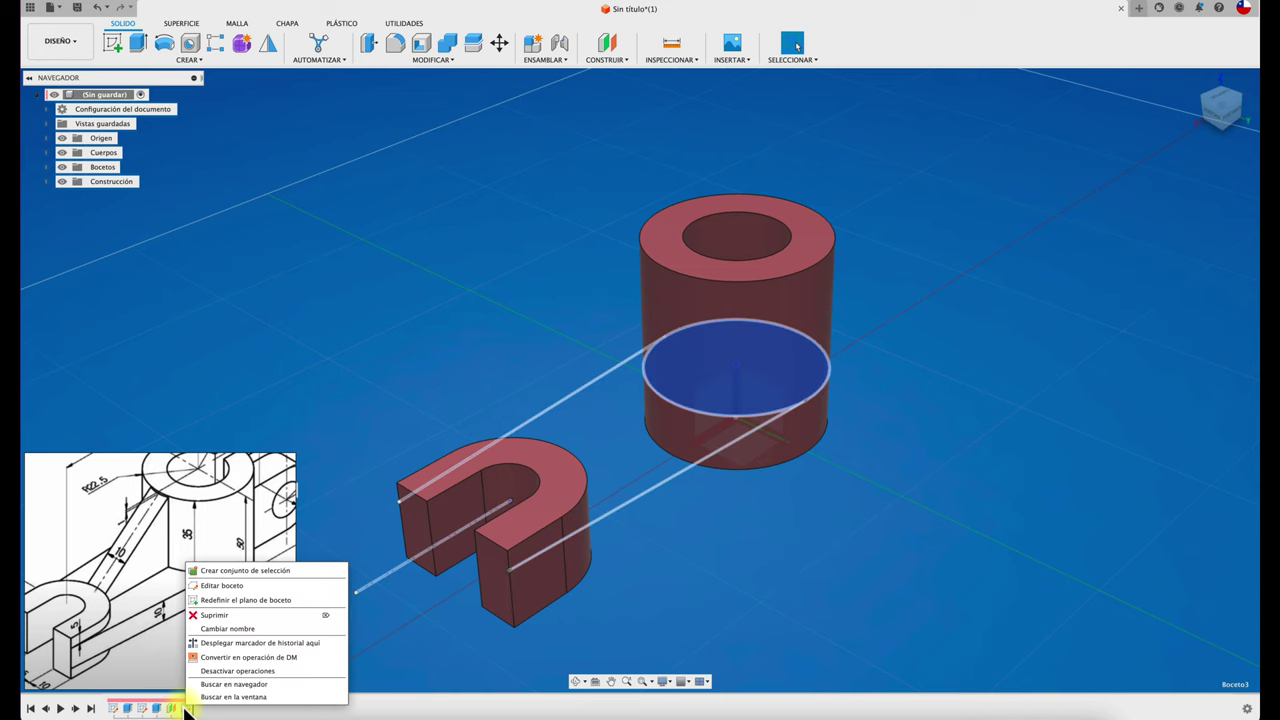
{"action": "left_click", "coordinate": [293, 579]}
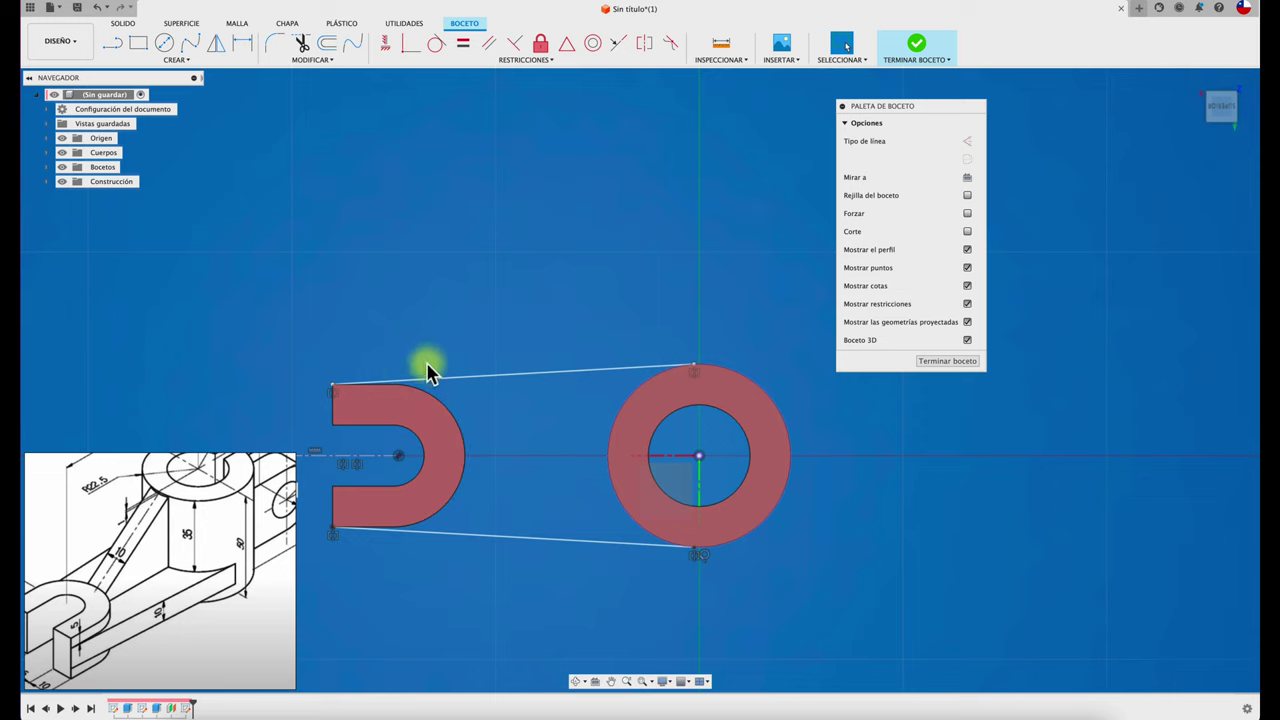
{"action": "scroll", "coordinate": [361, 366], "scroll_direction": "up", "scroll_amount": 3}
{"action": "scroll", "coordinate": [362, 369], "scroll_direction": "up", "scroll_amount": 1}
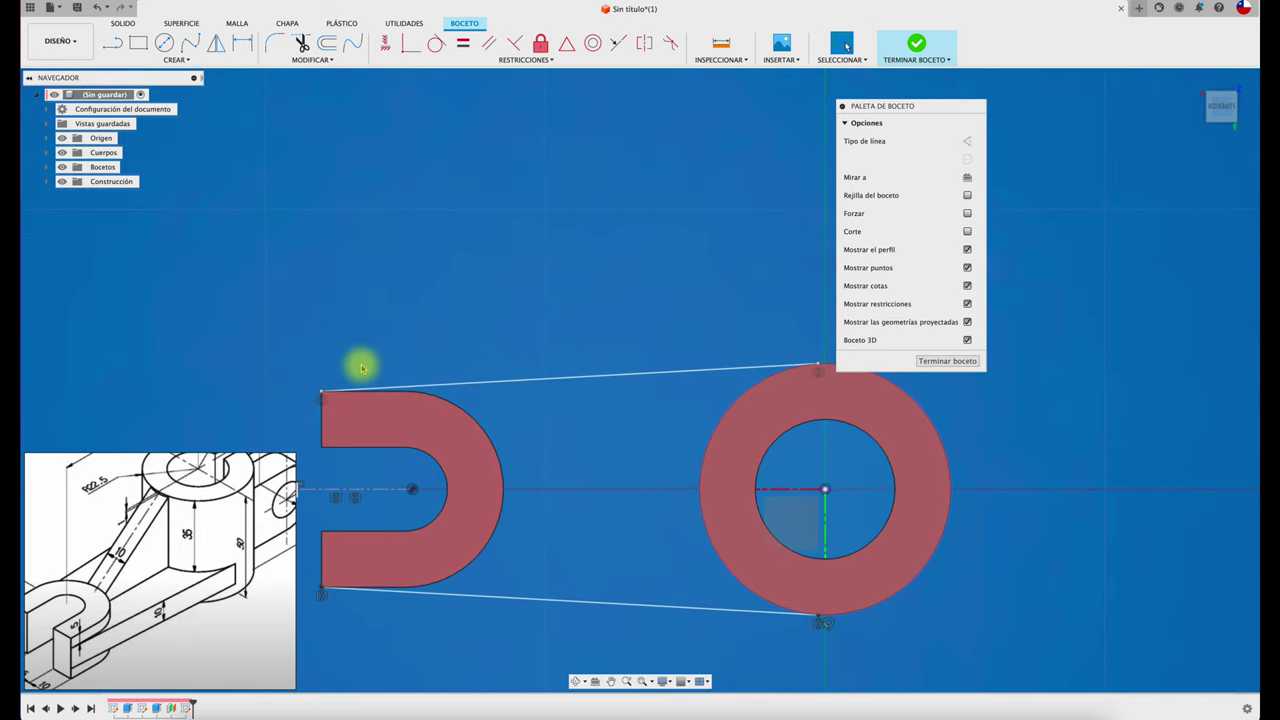
{"action": "key", "text": "p"}
{"action": "left_click", "coordinate": [417, 408]}
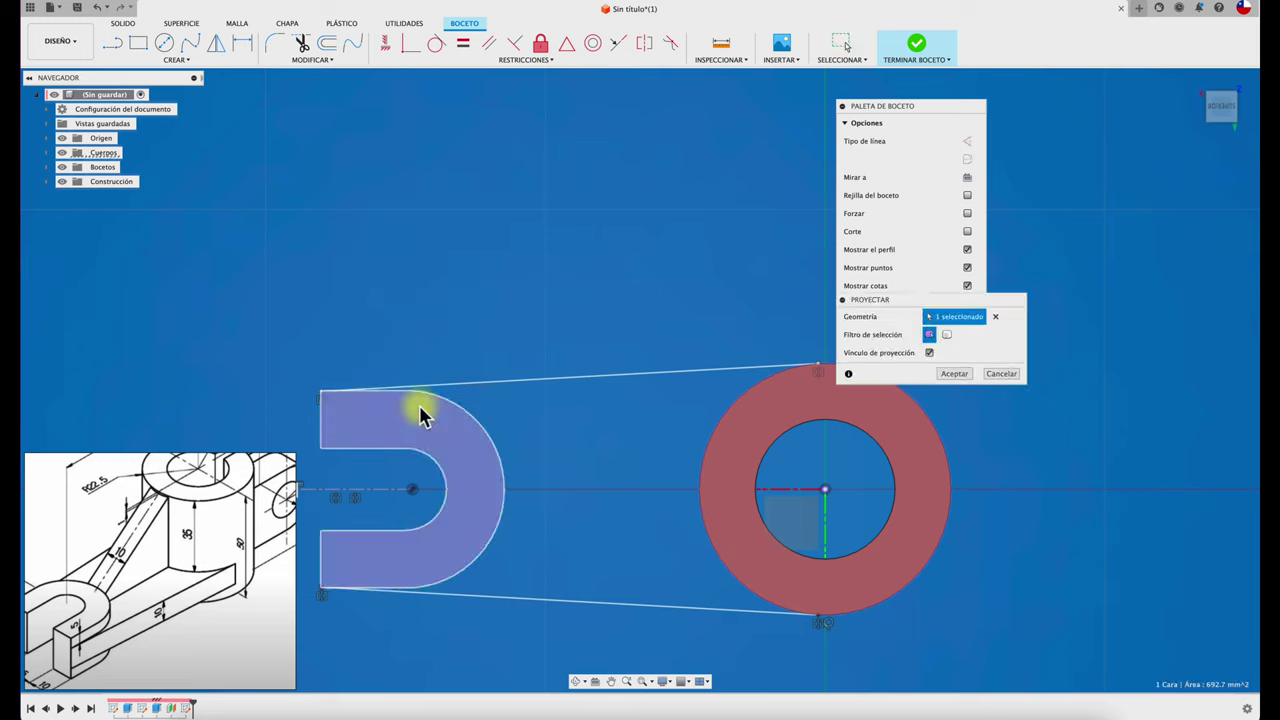
{"action": "left_click", "coordinate": [956, 375]}
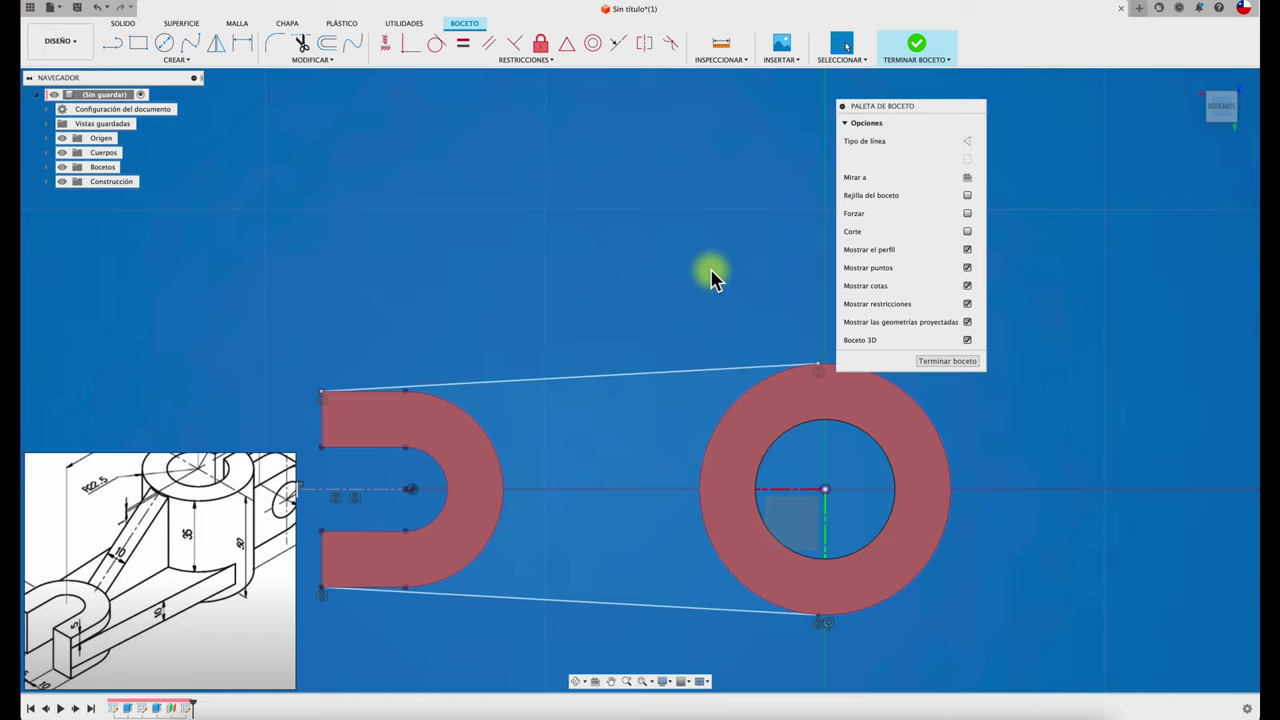
- Project the boss's ring face into Boceto3 and finish the sketch
{"action": "key", "text": "p"}
{"action": "left_click", "coordinate": [771, 413]}
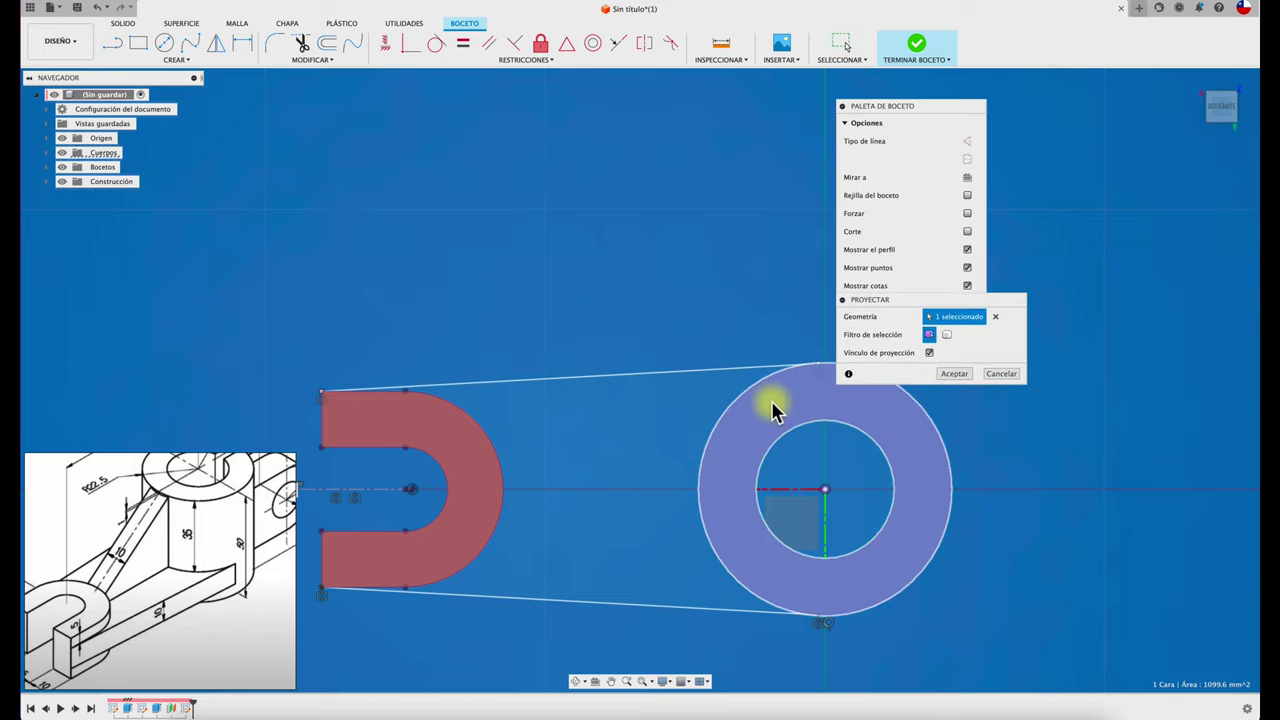
{"action": "left_click", "coordinate": [944, 378]}
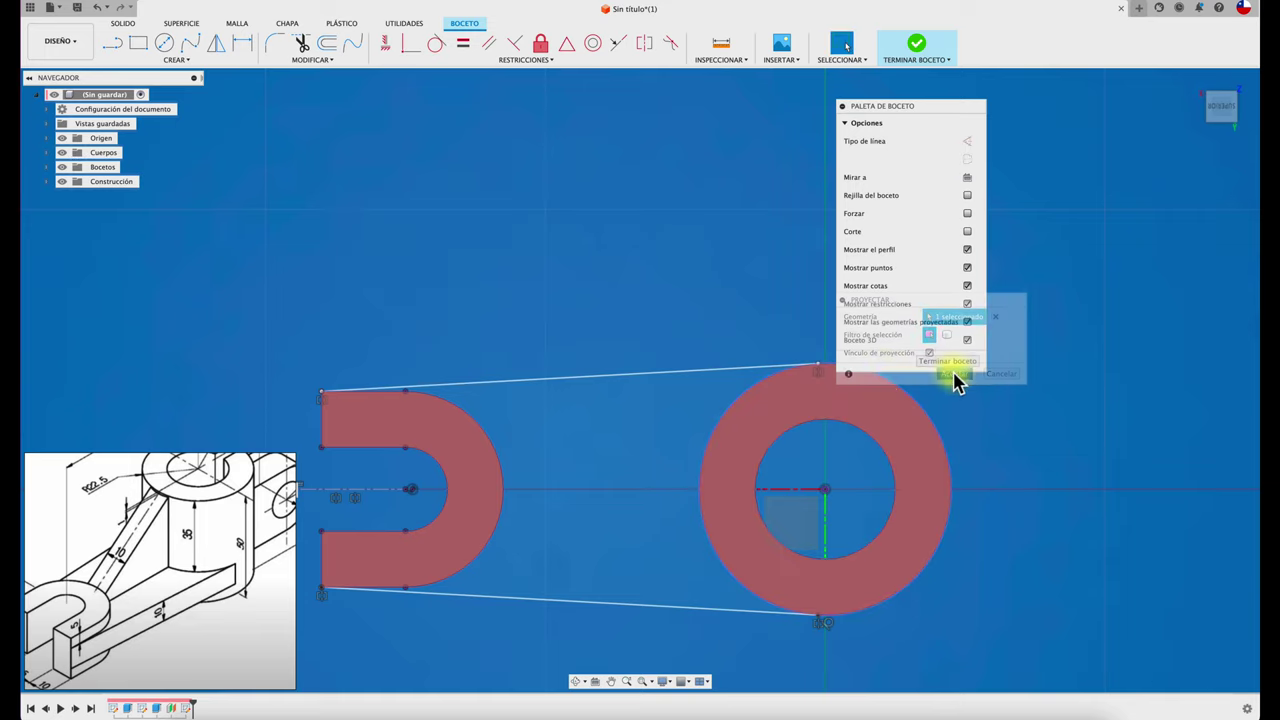
{"action": "left_click", "coordinate": [913, 50]}
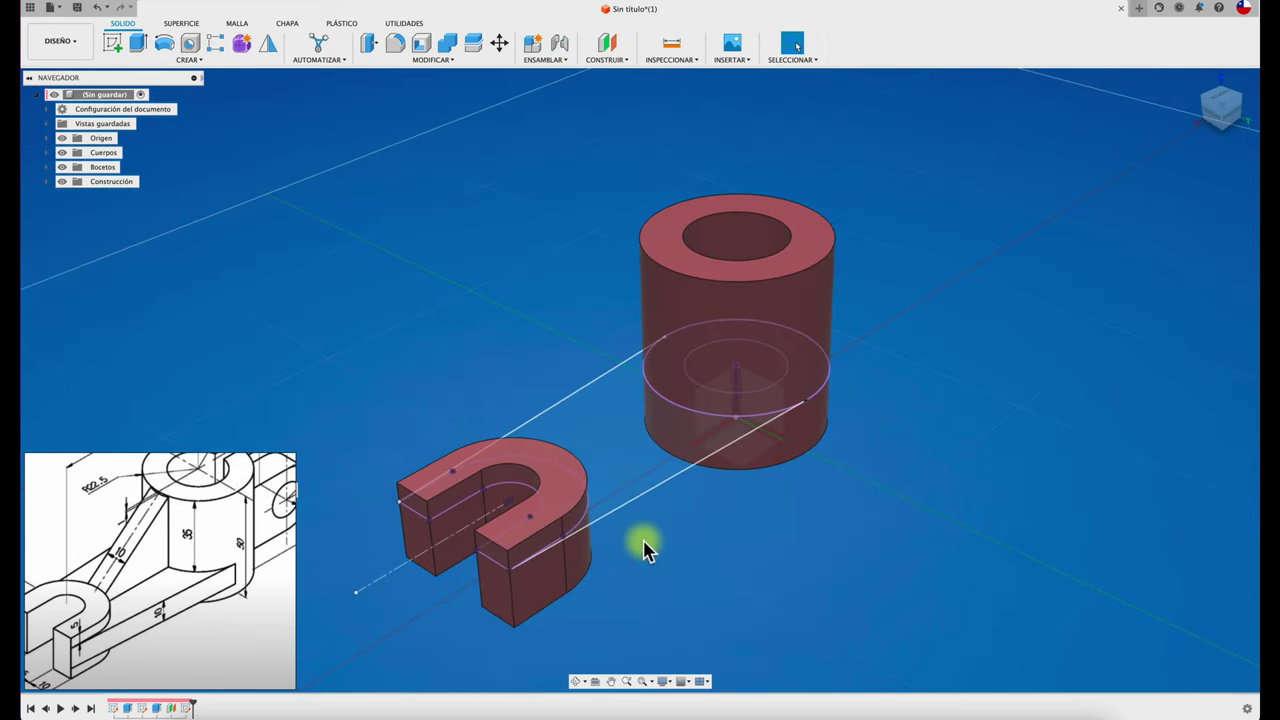
- Select the arm band between the two slanted lines and begin extruding it
{"action": "scroll", "coordinate": [645, 549], "scroll_direction": "up", "scroll_amount": 1}
{"action": "scroll", "coordinate": [625, 530], "scroll_direction": "up", "scroll_amount": 3}
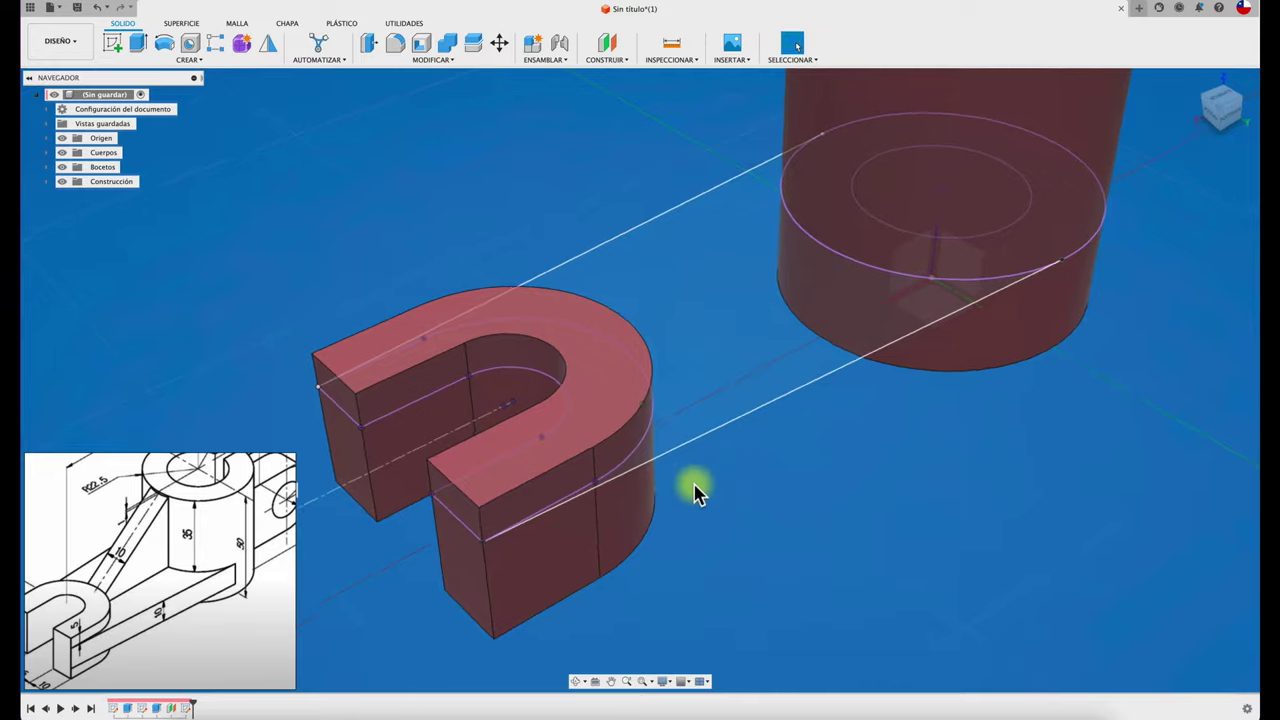
{"action": "scroll", "coordinate": [700, 480], "scroll_direction": "down", "scroll_amount": 2}
{"action": "scroll", "coordinate": [689, 503], "scroll_direction": "up", "scroll_amount": 1}
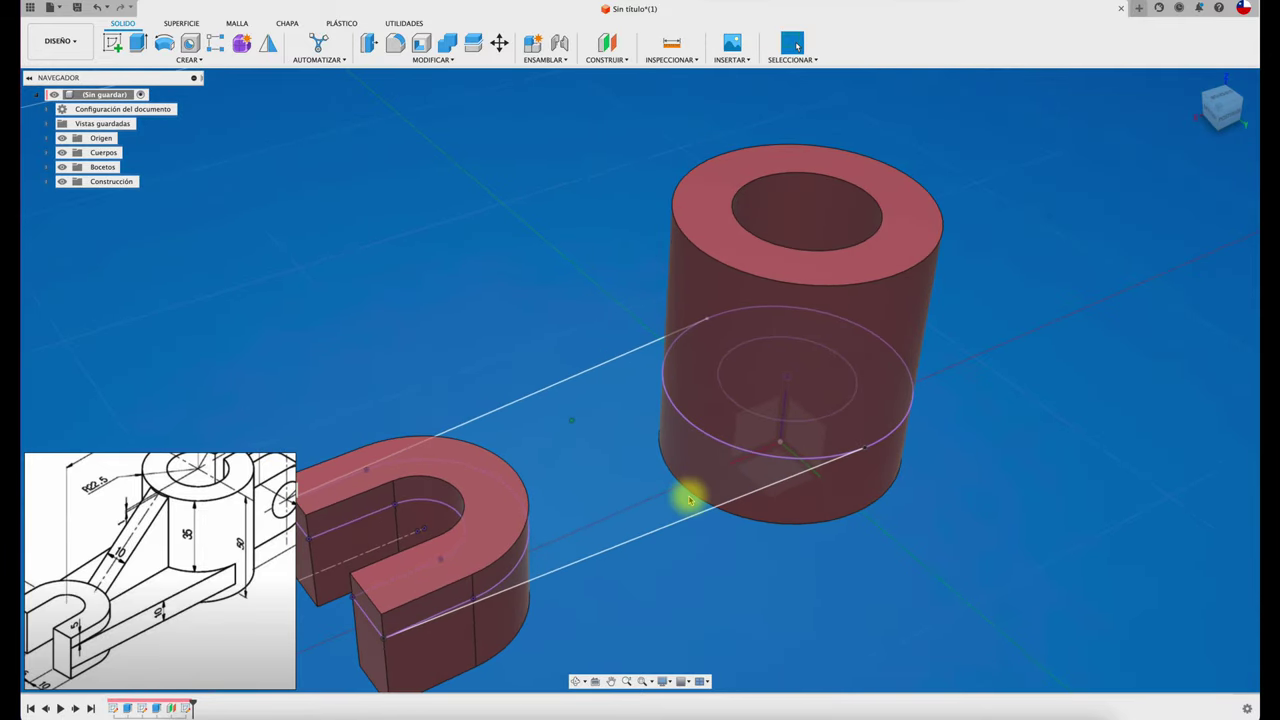
{"action": "left_click", "coordinate": [689, 502]}
{"action": "key", "text": "e"}
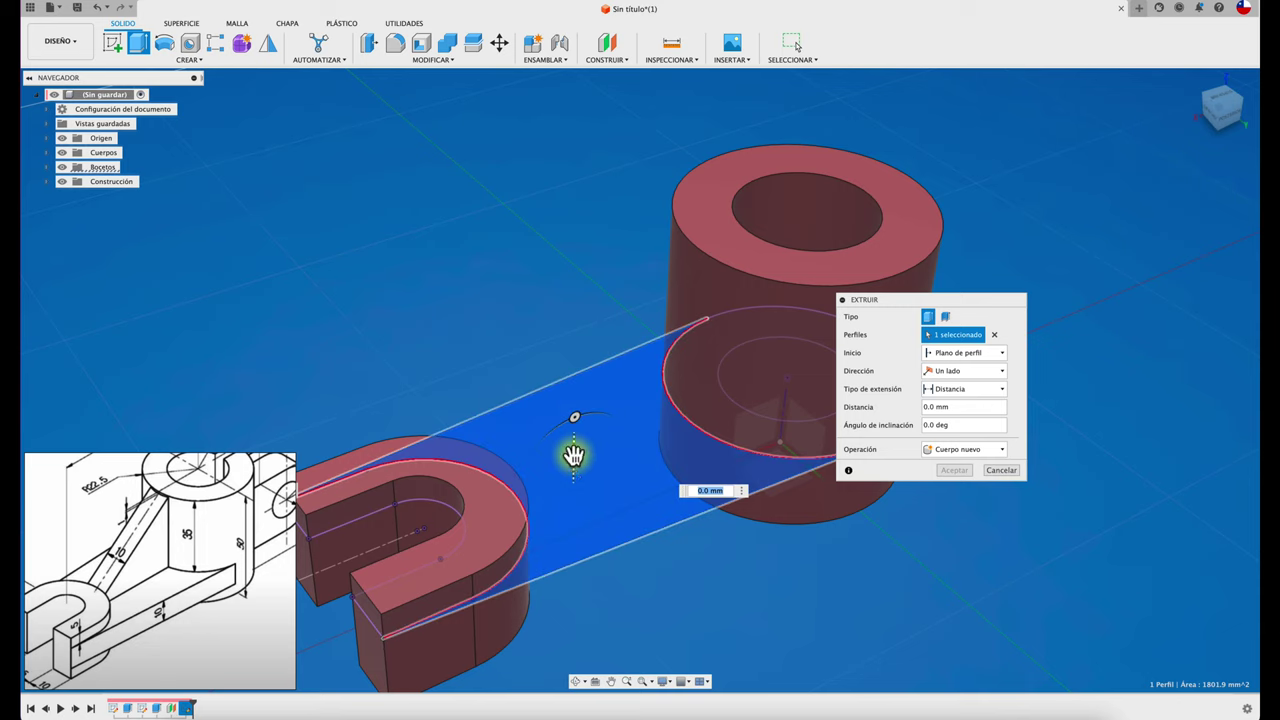
- Extrude the arm band -10 mm downward, joined with the U block and cylinder
{"action": "left_click_drag", "start_coordinate": [575, 455], "coordinate": [580, 495]}
{"action": "type", "text": "-10"}
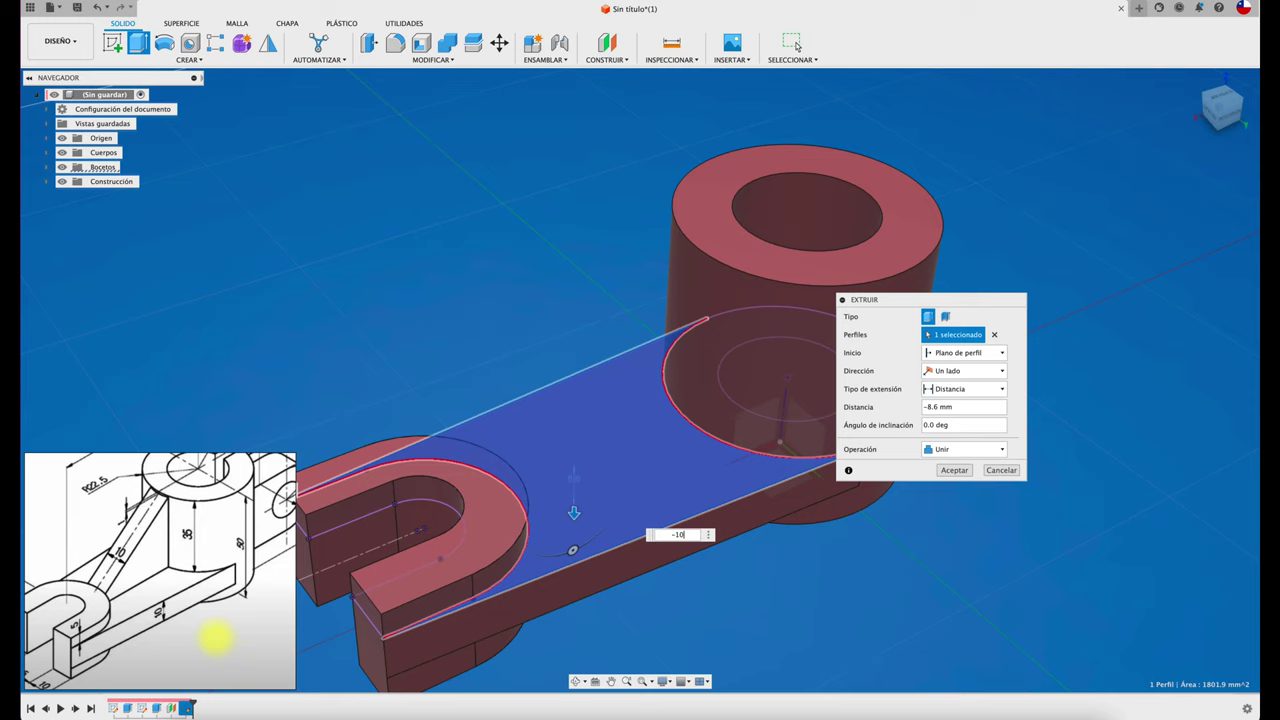
{"action": "key", "text": "Return"}
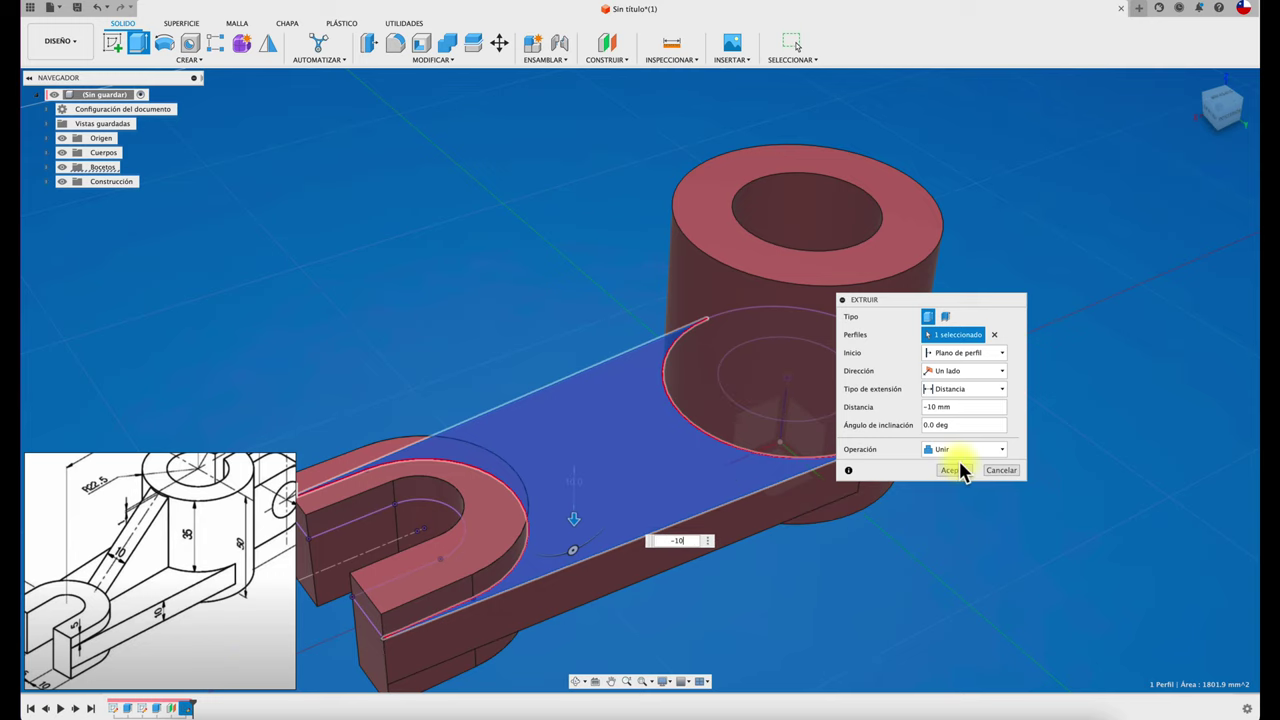
{"action": "left_click", "coordinate": [960, 472]}
{"action": "scroll", "coordinate": [413, 265], "scroll_direction": "down", "scroll_amount": 2}
{"action": "scroll", "coordinate": [413, 265], "scroll_direction": "down", "scroll_amount": 4}
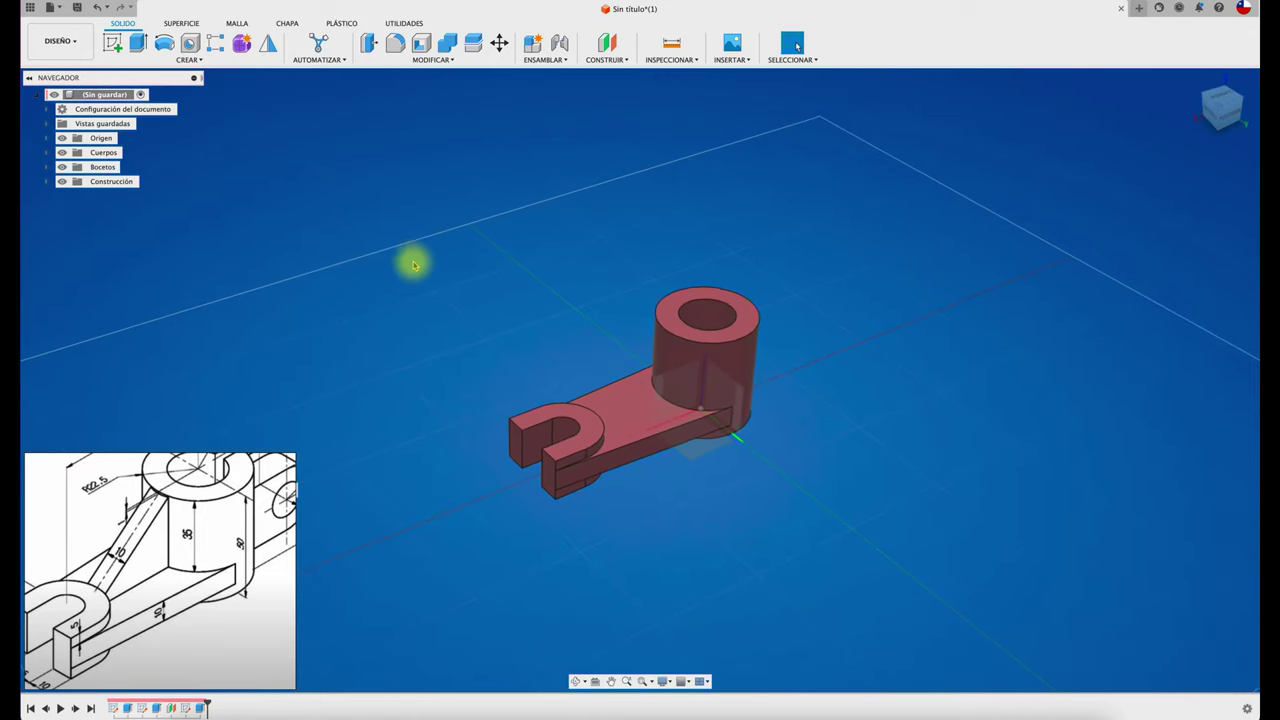
{"action": "scroll", "coordinate": [413, 265], "scroll_direction": "up", "scroll_amount": 2}
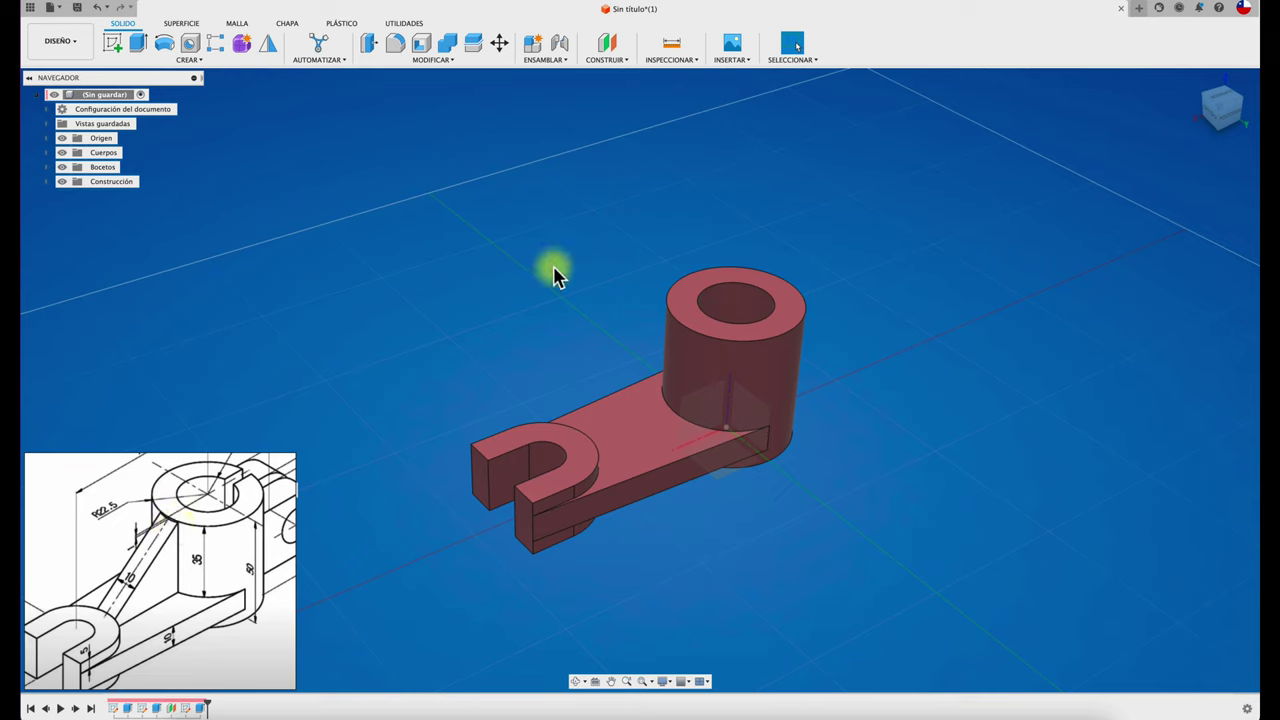
- Start a sketch on the part's side plane and project the boss's side face into it
{"action": "left_click", "coordinate": [112, 48]}
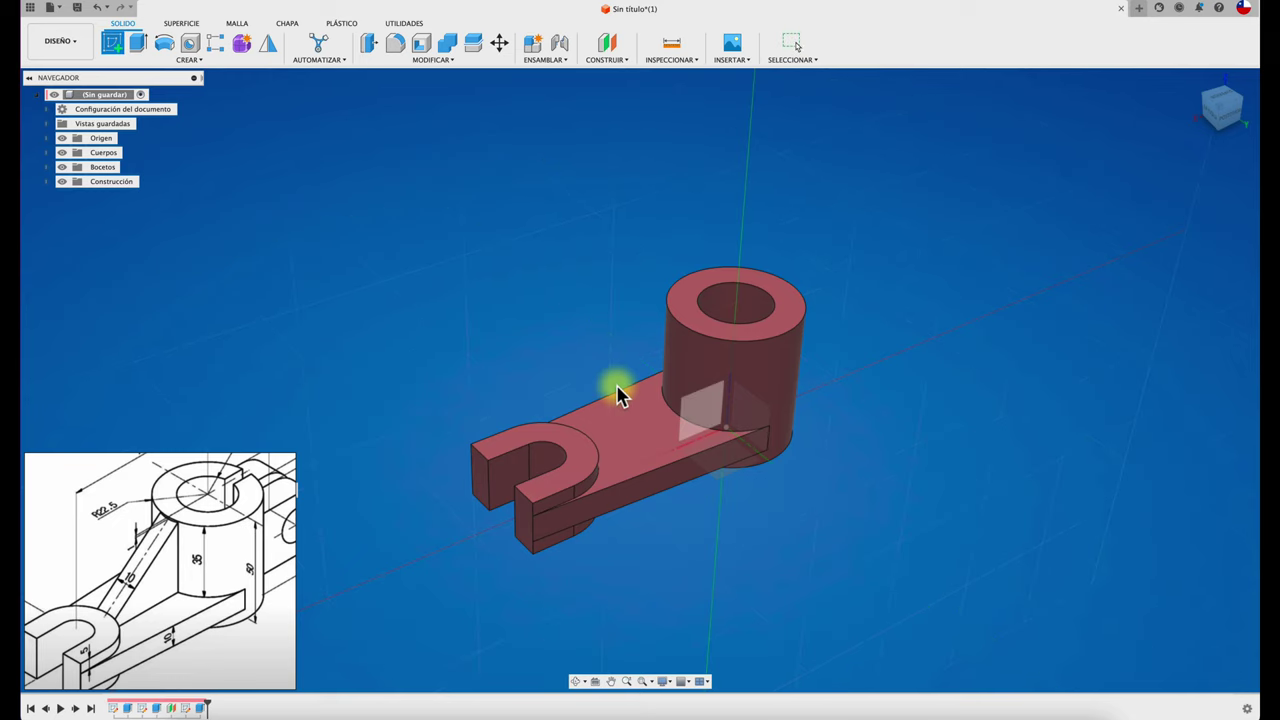
{"action": "left_click", "coordinate": [690, 410]}
{"action": "scroll", "coordinate": [612, 285], "scroll_direction": "up", "scroll_amount": 1}
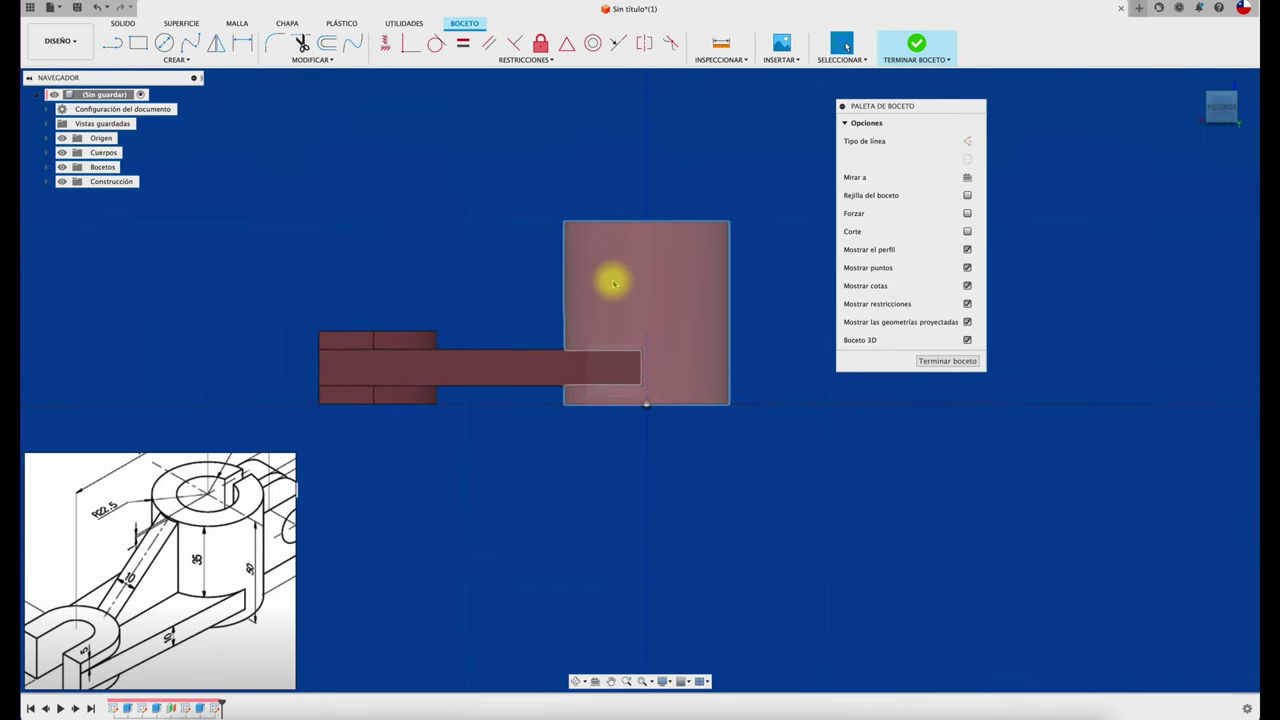
{"action": "scroll", "coordinate": [524, 280], "scroll_direction": "up", "scroll_amount": 2}
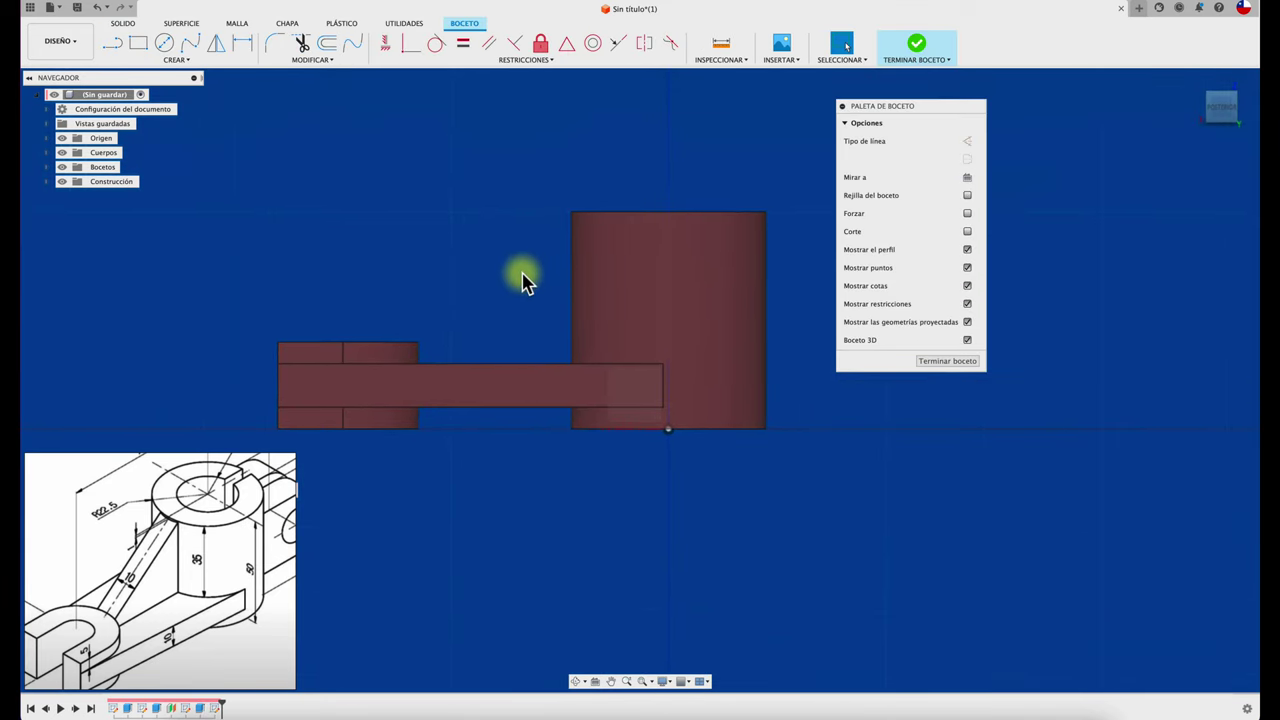
{"action": "key", "text": "p"}
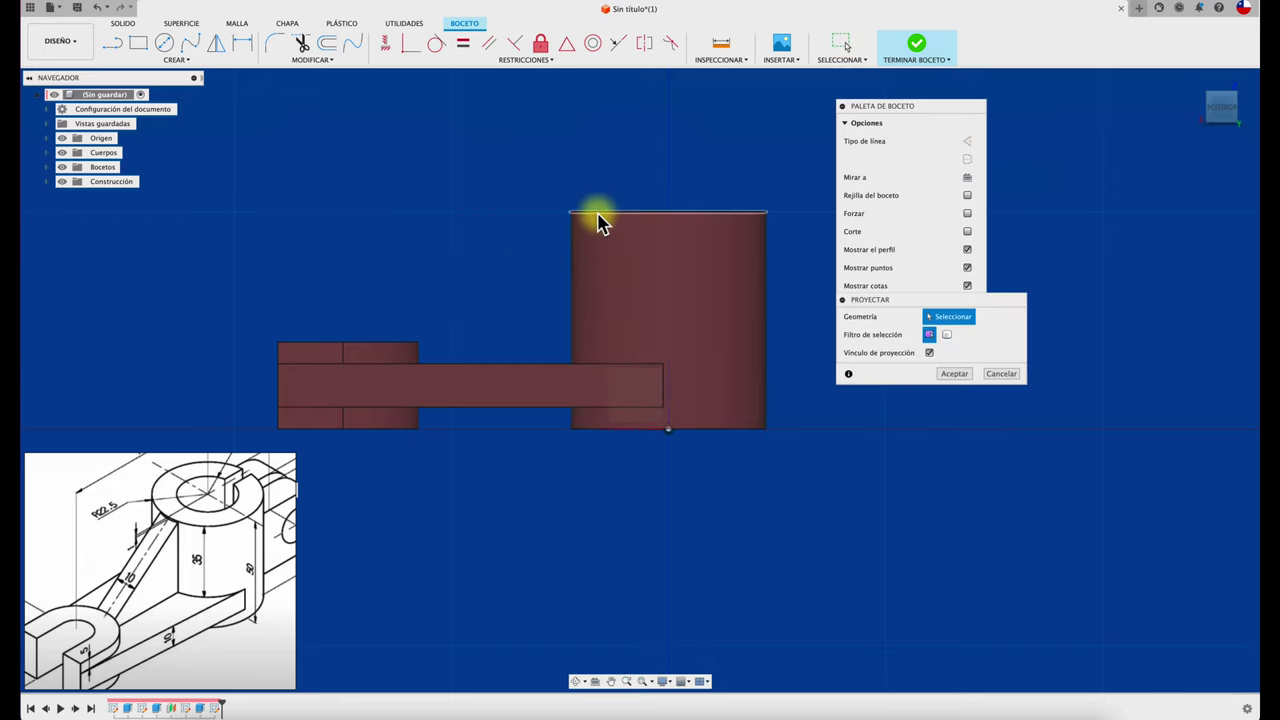
{"action": "left_click", "coordinate": [583, 236]}
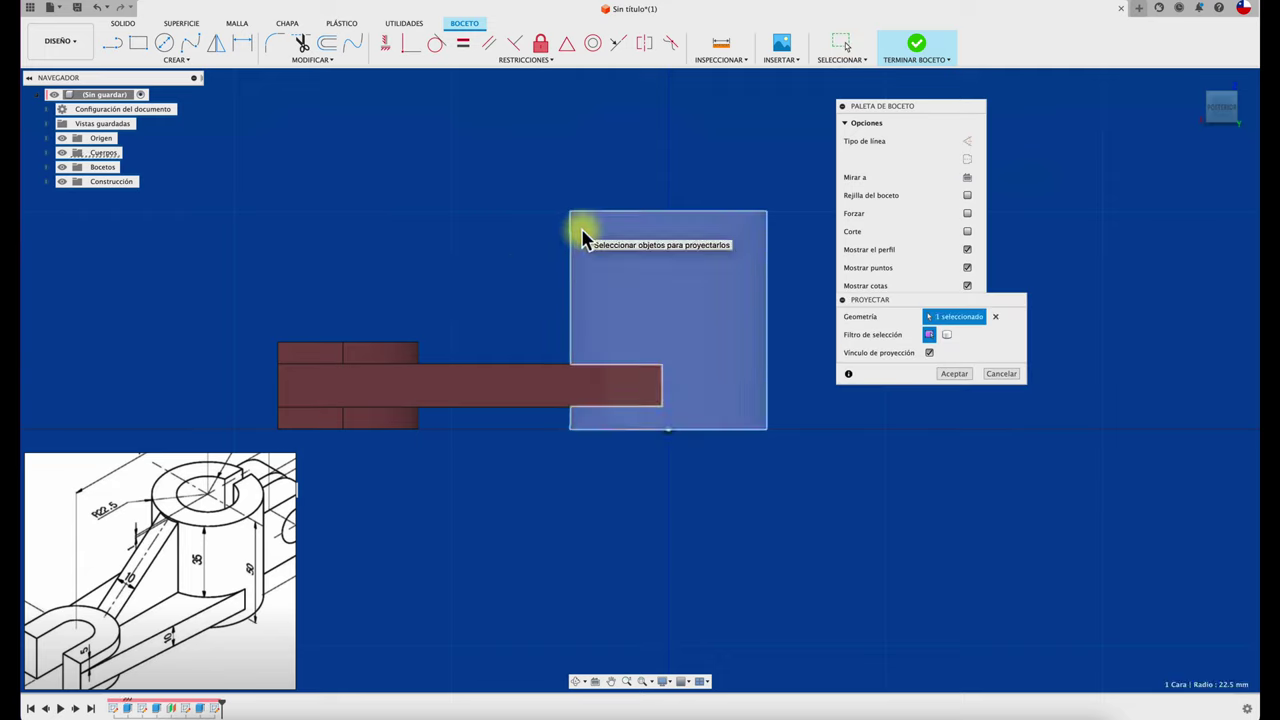
{"action": "left_click", "coordinate": [954, 373]}
{"action": "scroll", "coordinate": [470, 263], "scroll_direction": "up", "scroll_amount": 2}
{"action": "scroll", "coordinate": [470, 263], "scroll_direction": "up", "scroll_amount": 1}
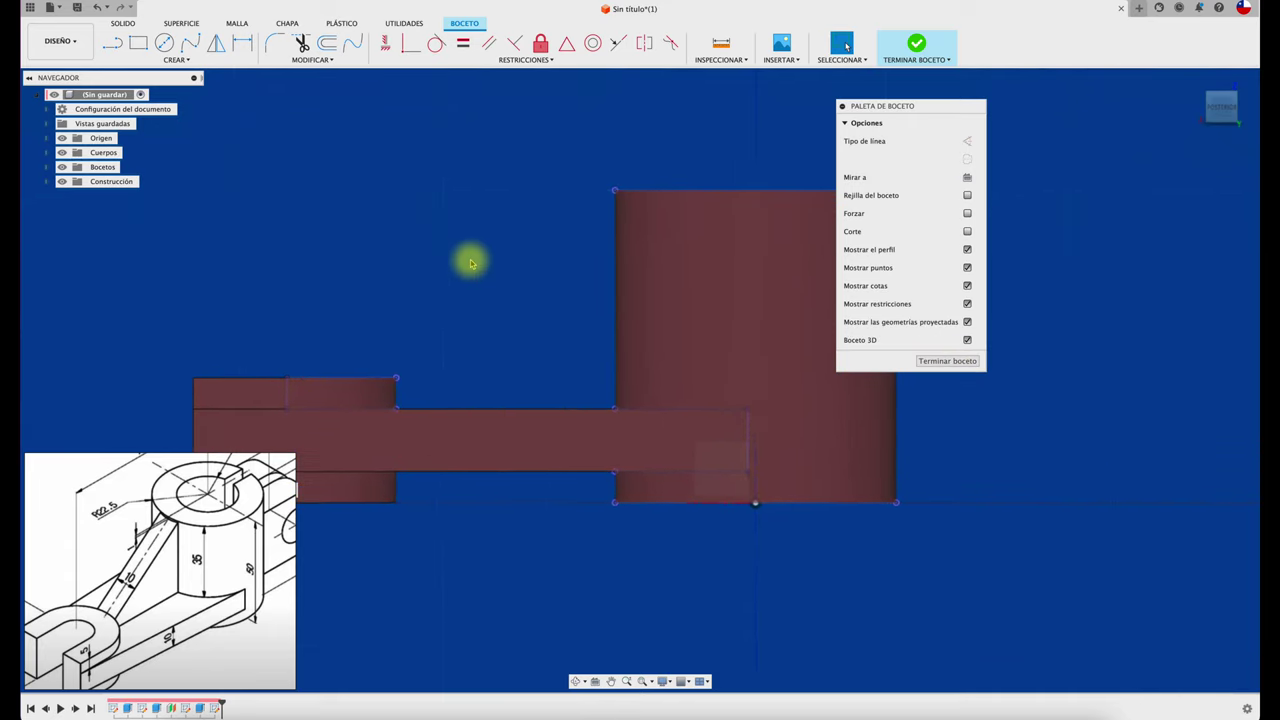
- Draw the sloped rib line from the boss's top corner to the arm near the U end
{"action": "left_click", "coordinate": [116, 43]}
{"action": "left_click", "coordinate": [614, 190]}
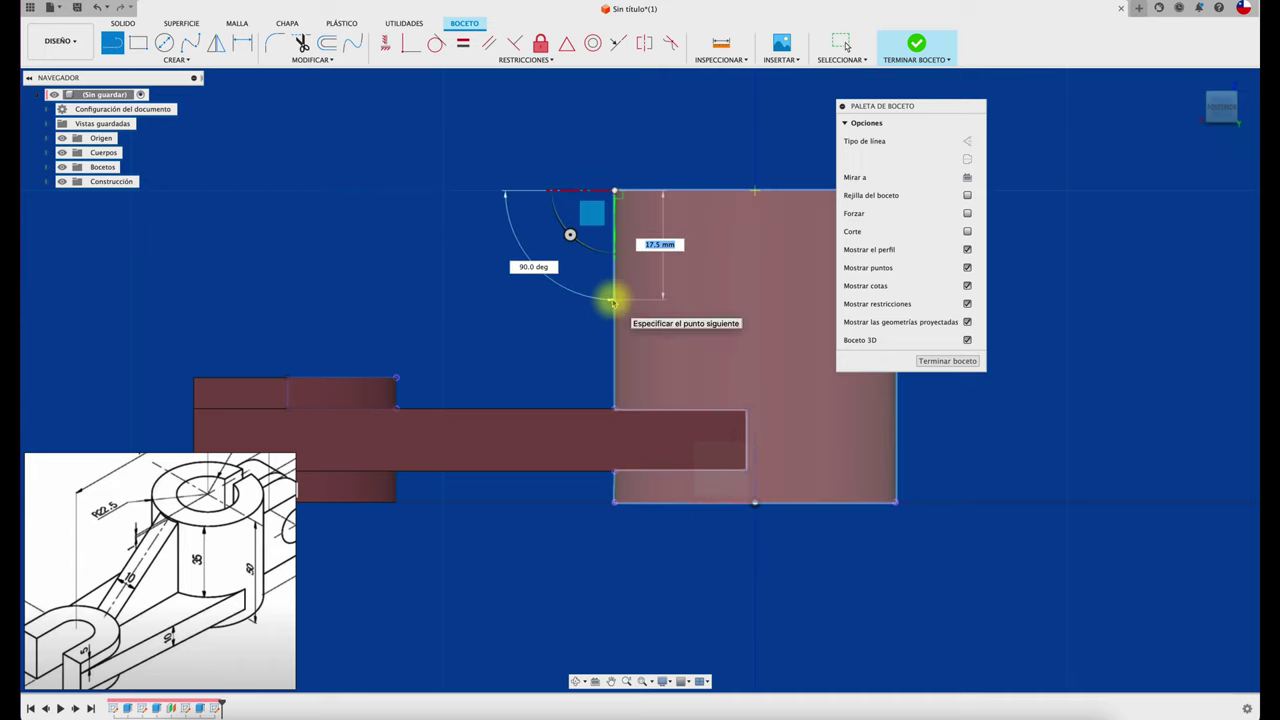
{"action": "key", "text": "Escape"}
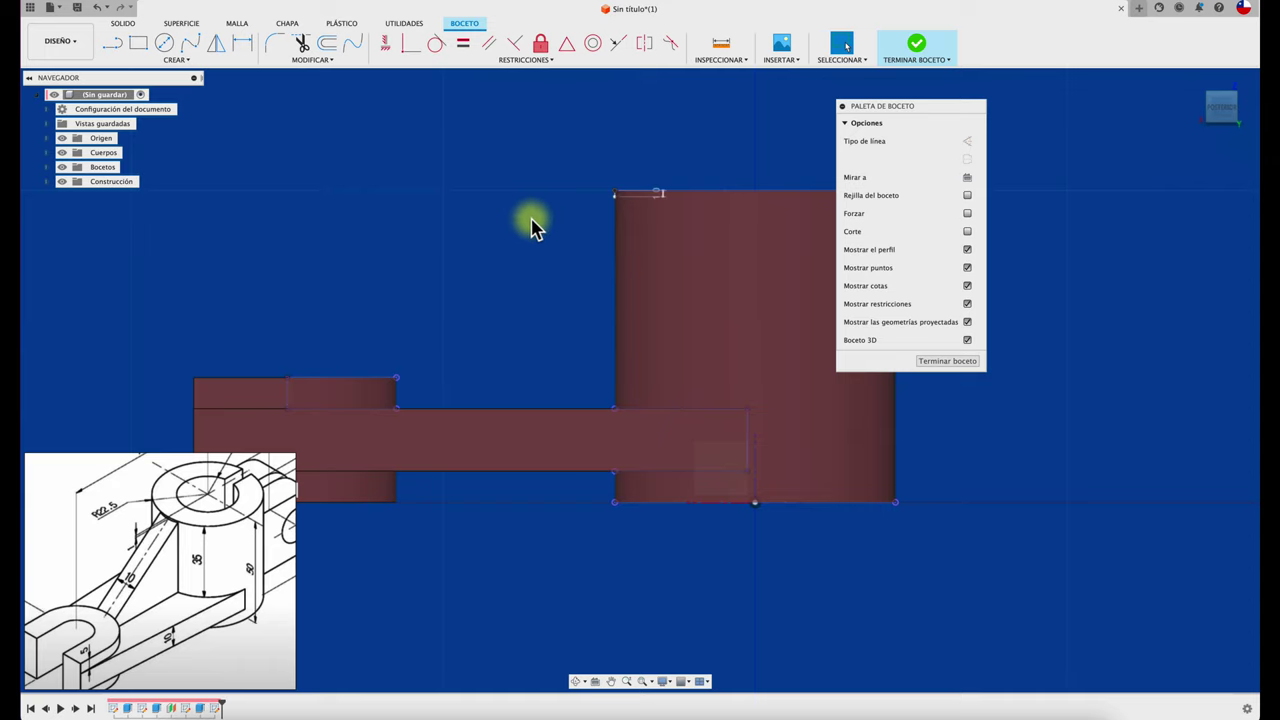
{"action": "scroll", "coordinate": [530, 221], "scroll_direction": "up", "scroll_amount": 1}
{"action": "key", "text": "l"}
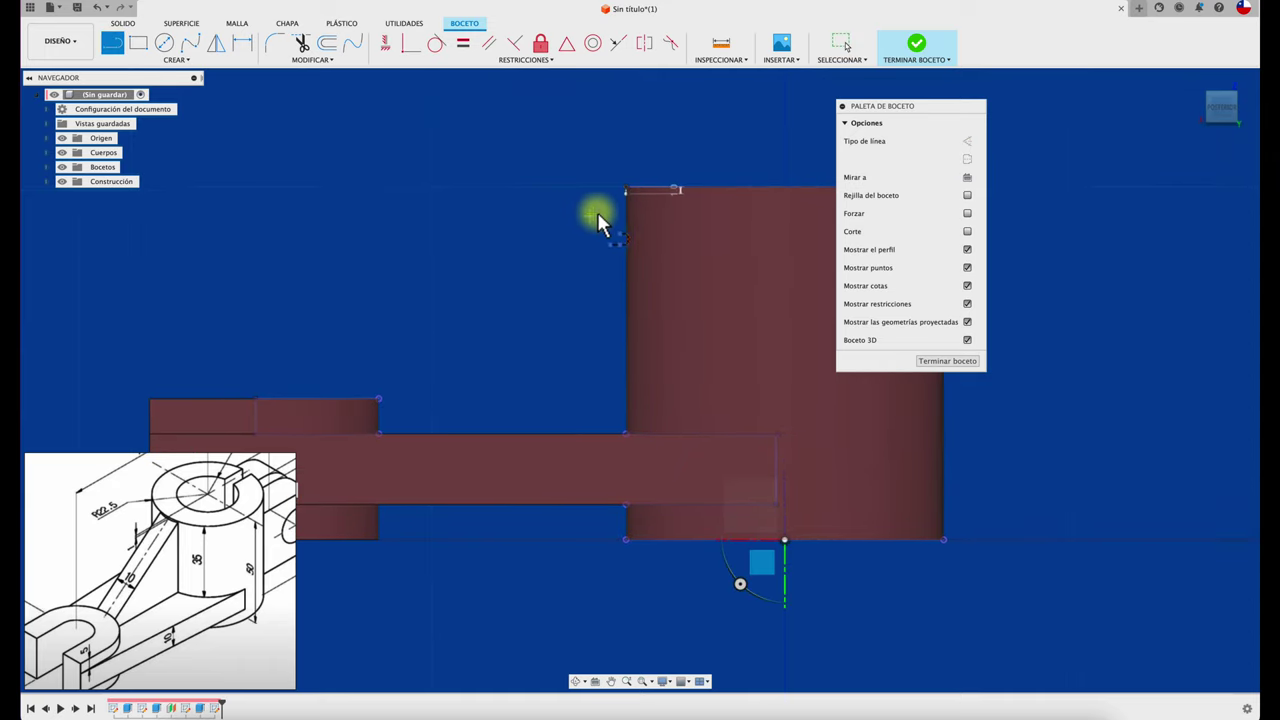
{"action": "left_click", "coordinate": [626, 191]}
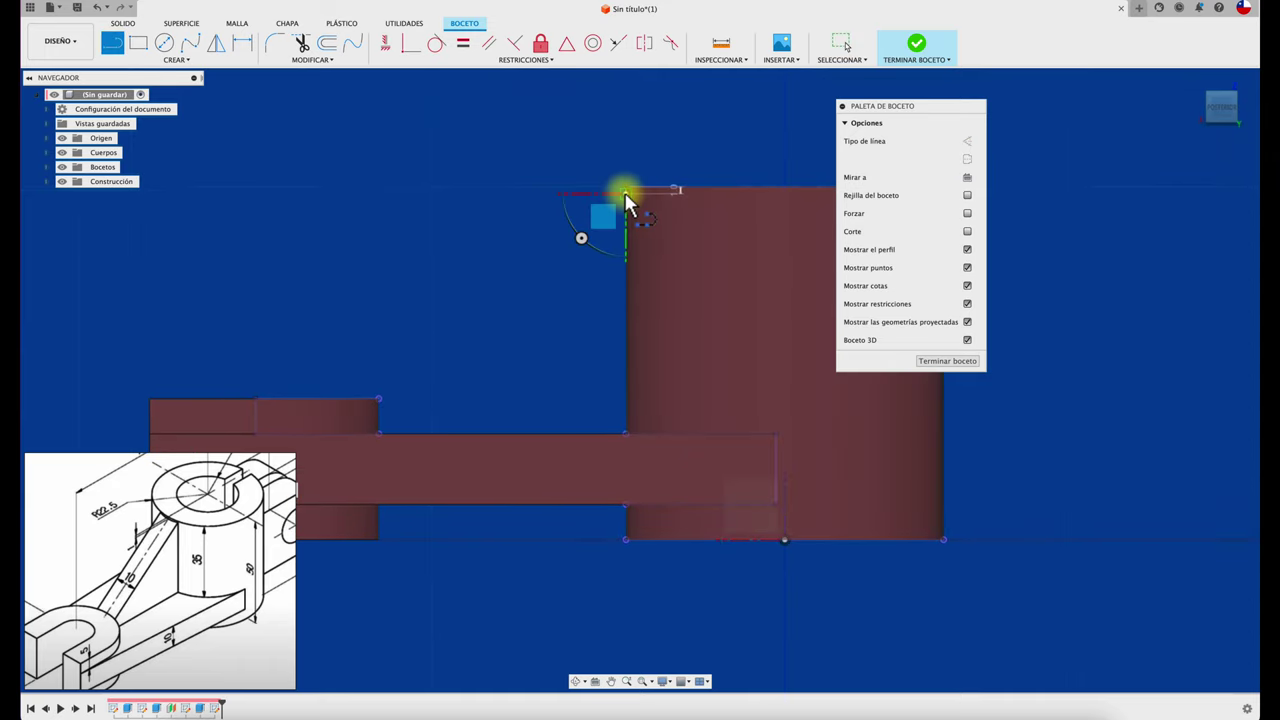
{"action": "left_click", "coordinate": [383, 405]}
{"action": "key", "text": "Escape"}
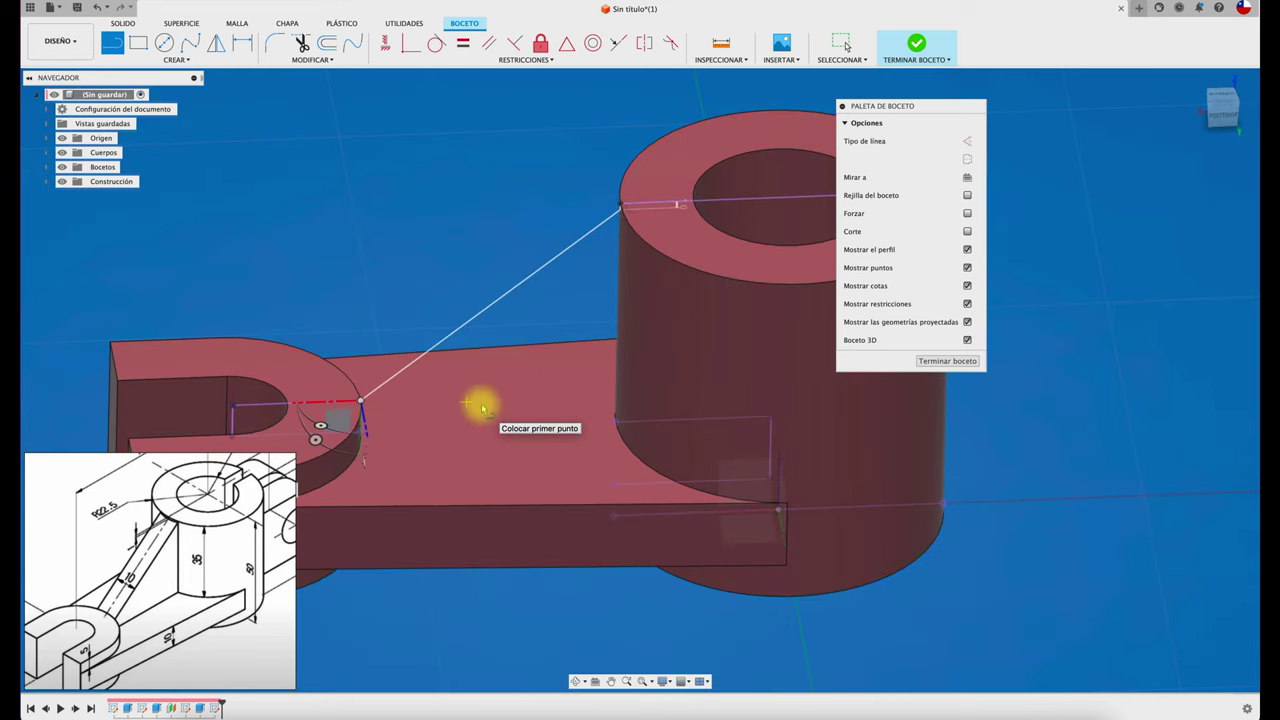
{"action": "left_click", "coordinate": [940, 363]}
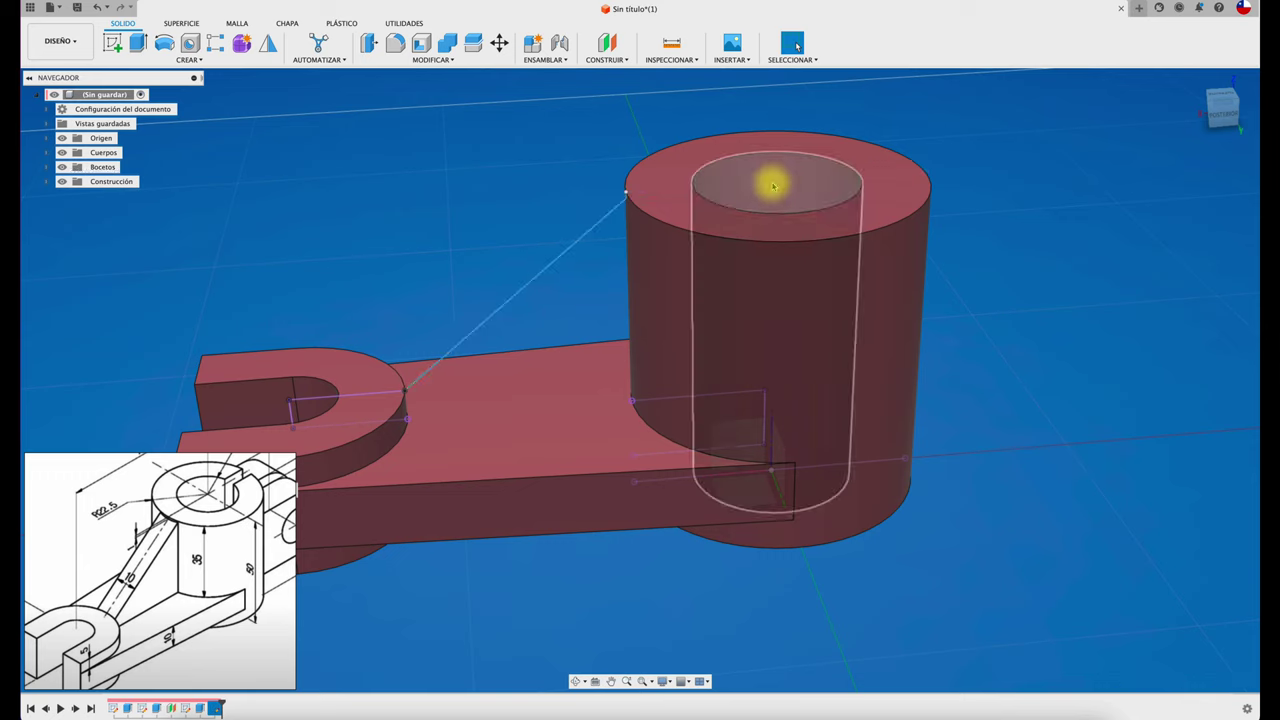
{"action": "scroll", "coordinate": [625, 188], "scroll_direction": "up", "scroll_amount": 3}
{"action": "scroll", "coordinate": [622, 190], "scroll_direction": "up", "scroll_amount": 3}
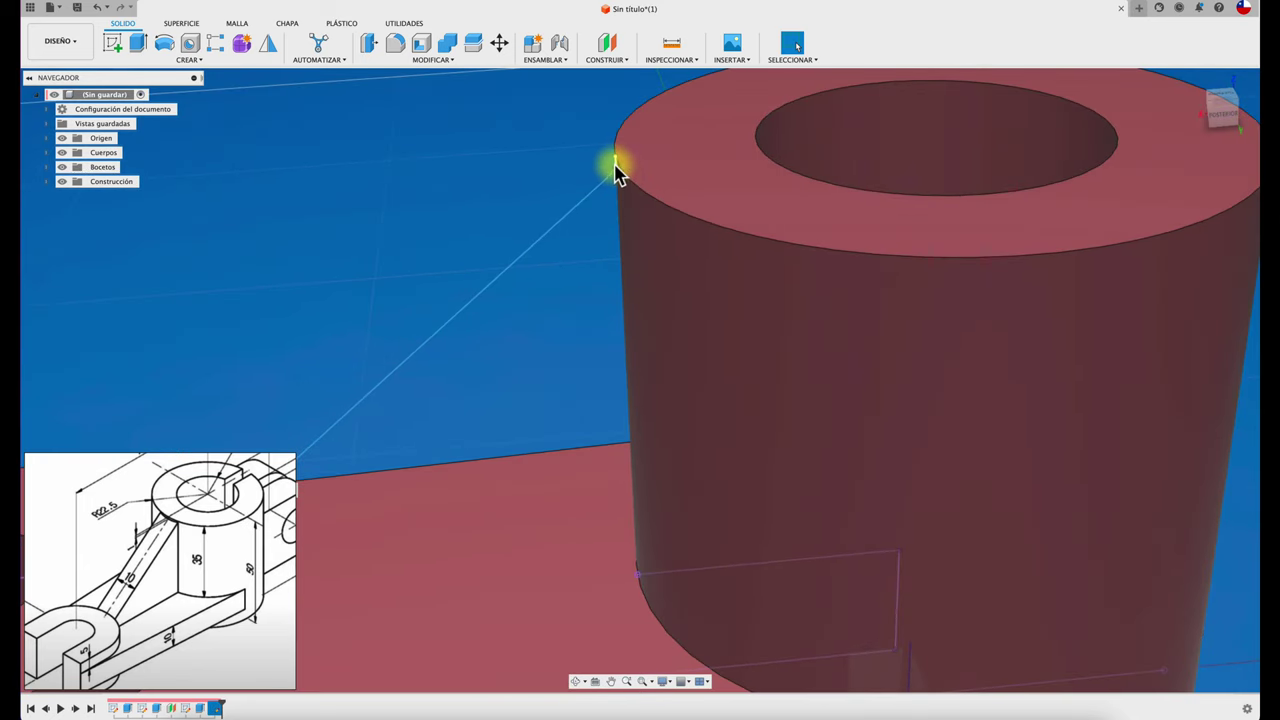
{"action": "scroll", "coordinate": [534, 177], "scroll_direction": "down", "scroll_amount": 5}
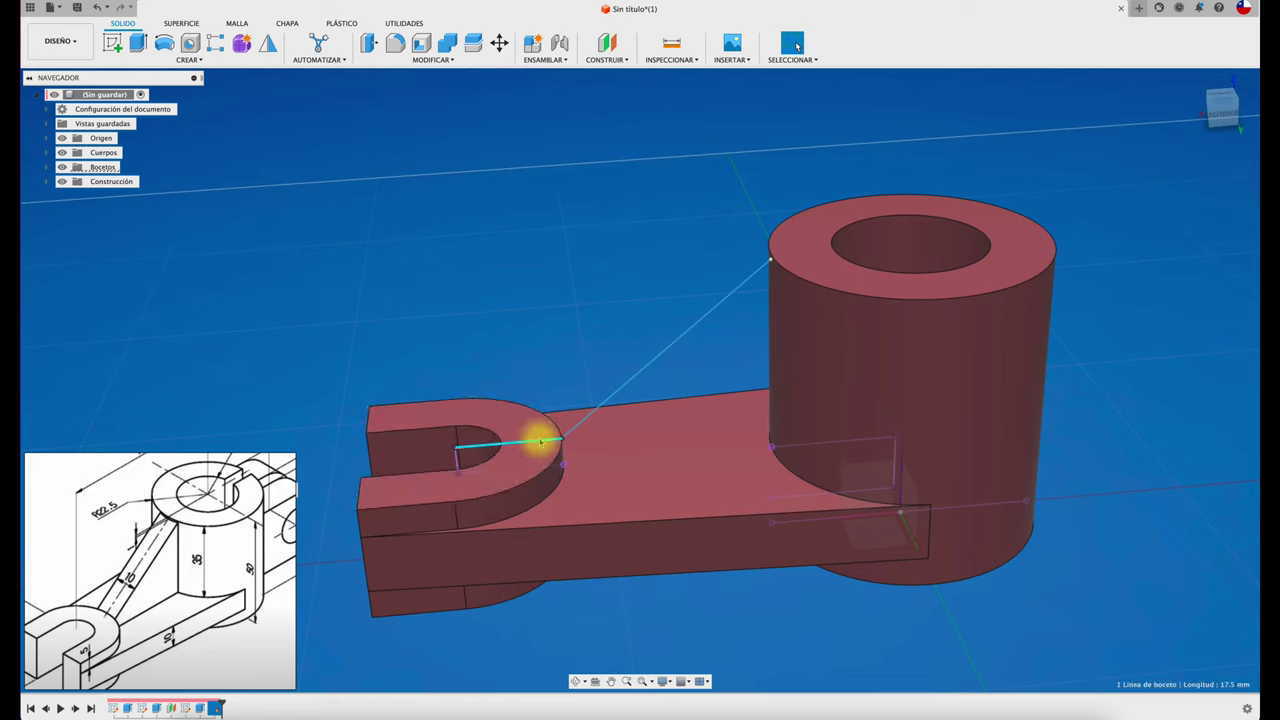
{"action": "mouse_move", "coordinate": [540, 441]}
{"action": "left_mouse_down"}
{"action": "mouse_move", "coordinate": [527, 480]}
{"action": "mouse_move", "coordinate": [524, 470]}
{"action": "left_mouse_up"}
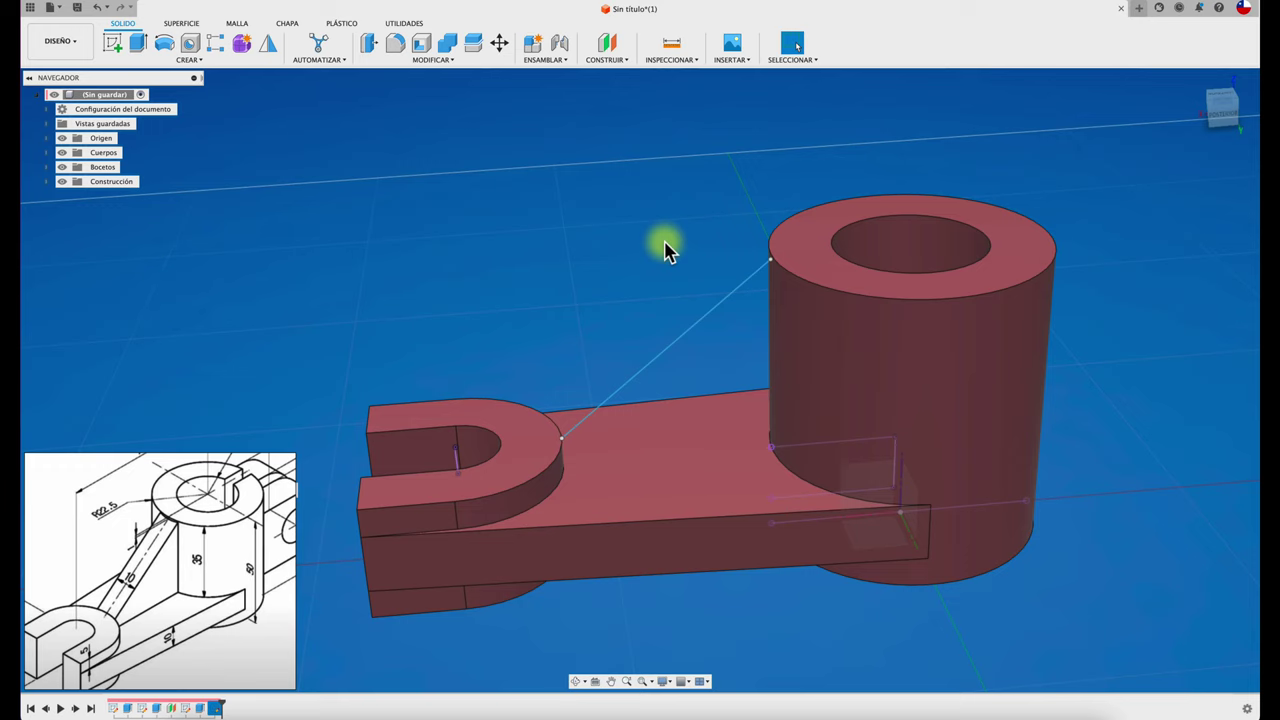
{"action": "left_click", "coordinate": [209, 59]}
{"action": "left_click", "coordinate": [177, 177]}
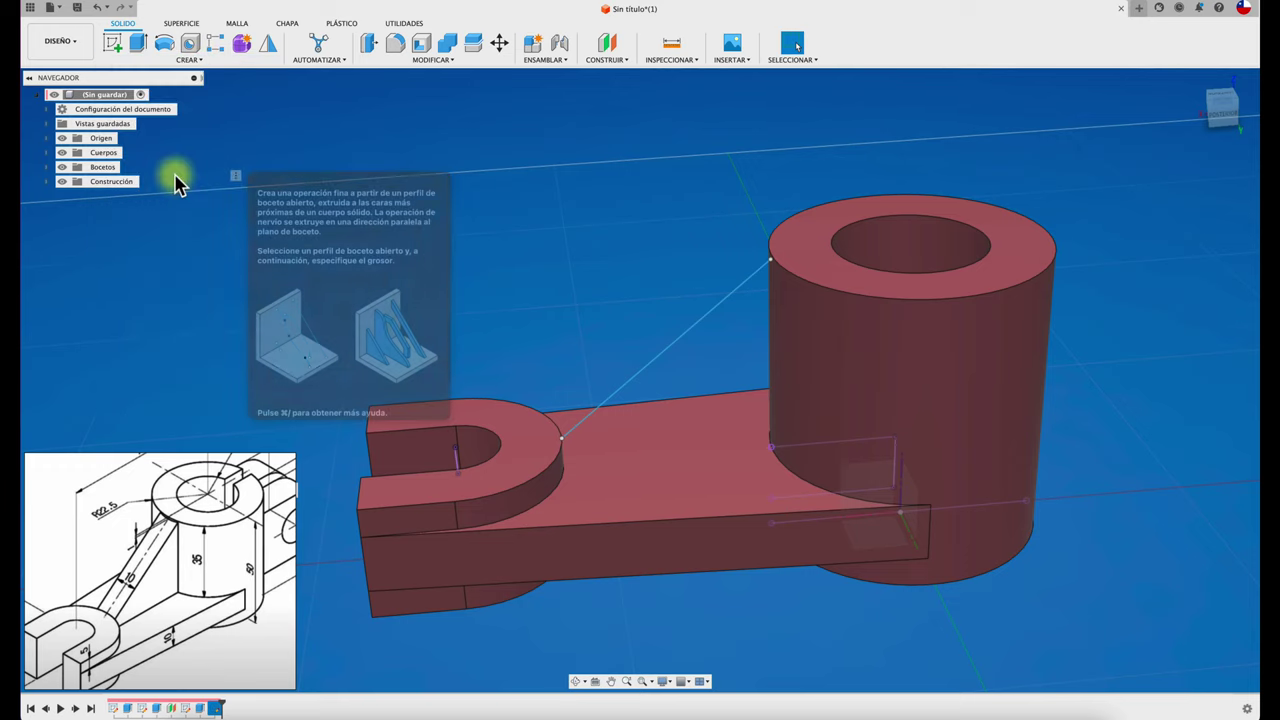
{"action": "left_click", "coordinate": [690, 331]}
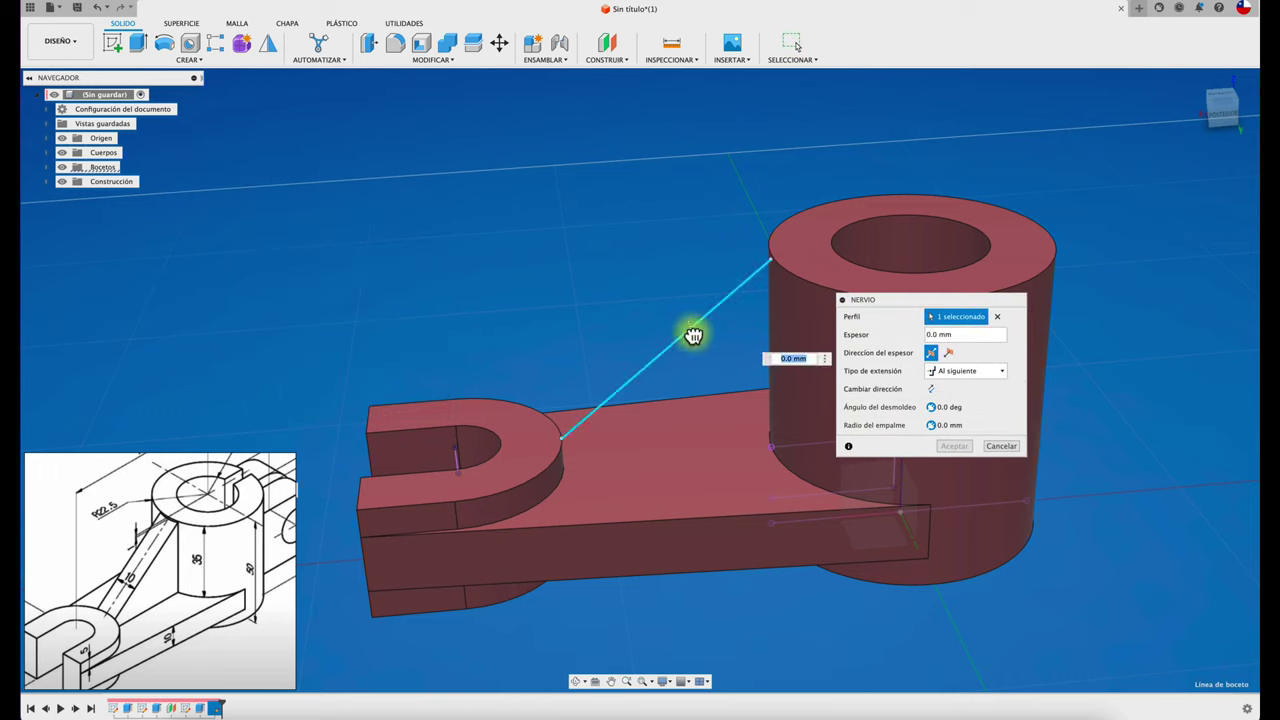
{"action": "left_click_drag", "start_coordinate": [693, 335], "coordinate": [684, 308]}
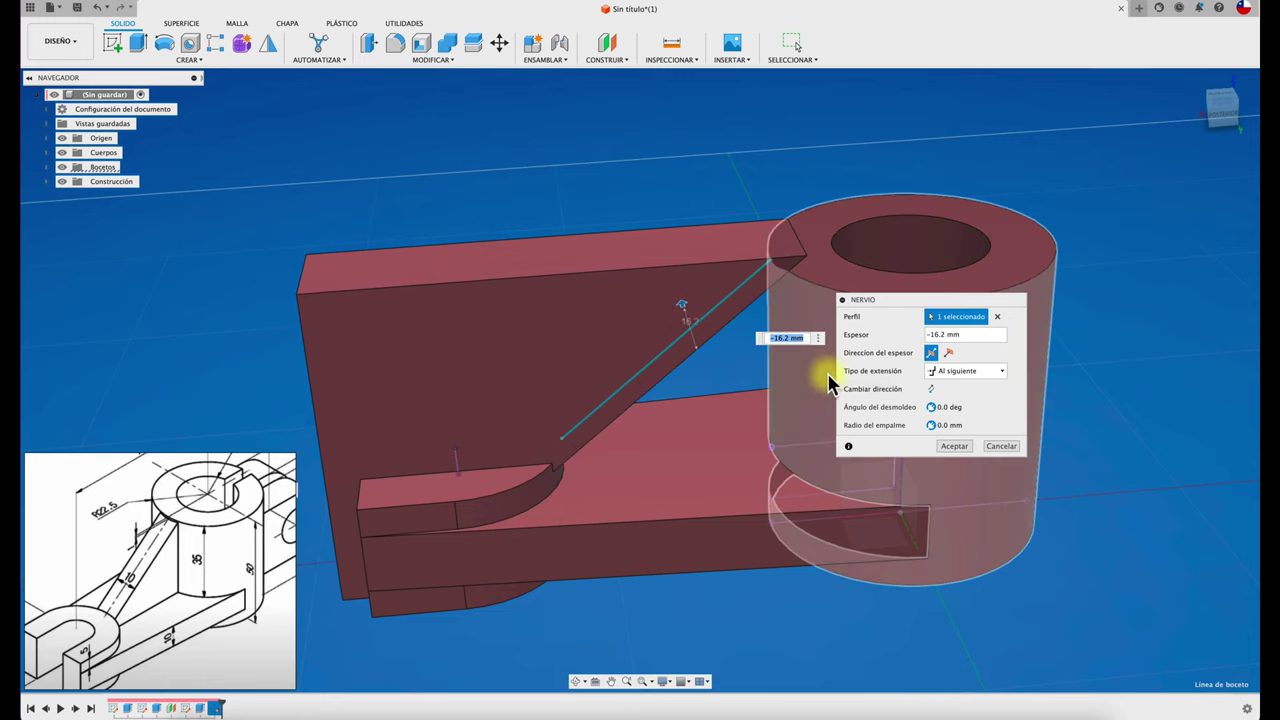
{"action": "left_click", "coordinate": [931, 389]}
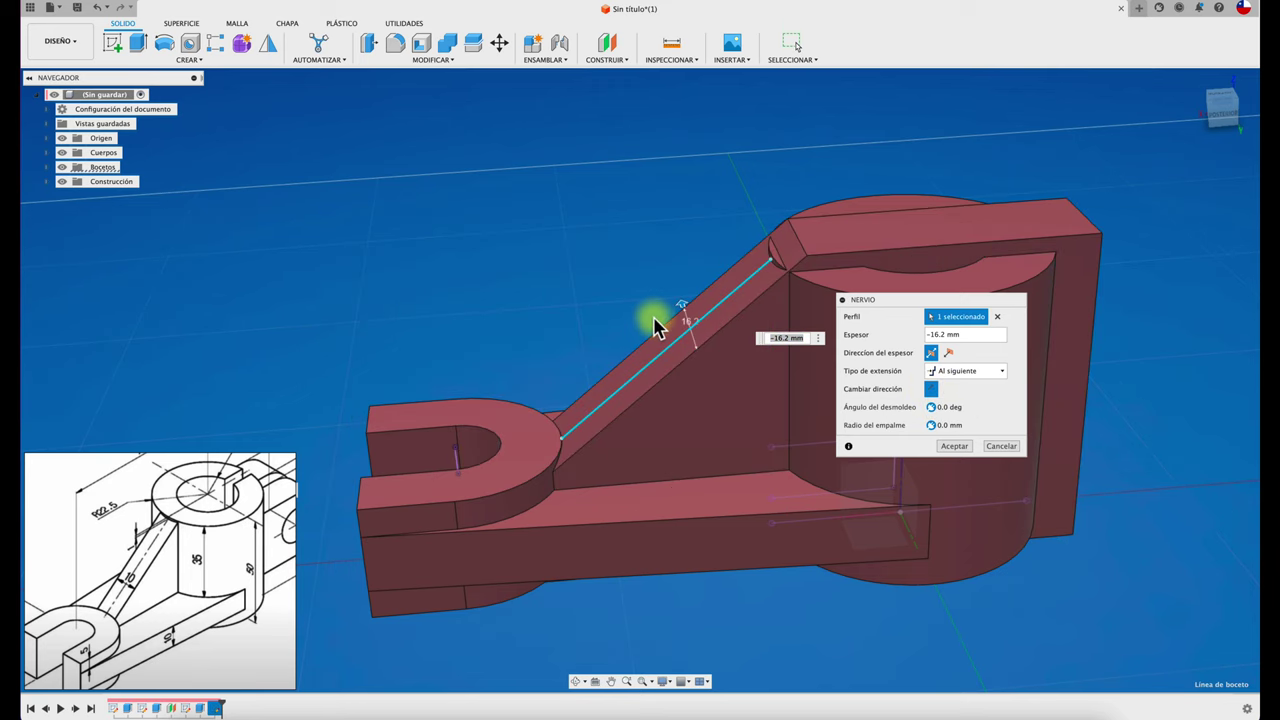
{"action": "middle_click_drag", "start_coordinate": [648, 325], "coordinate": [607, 322], "text": "shift"}
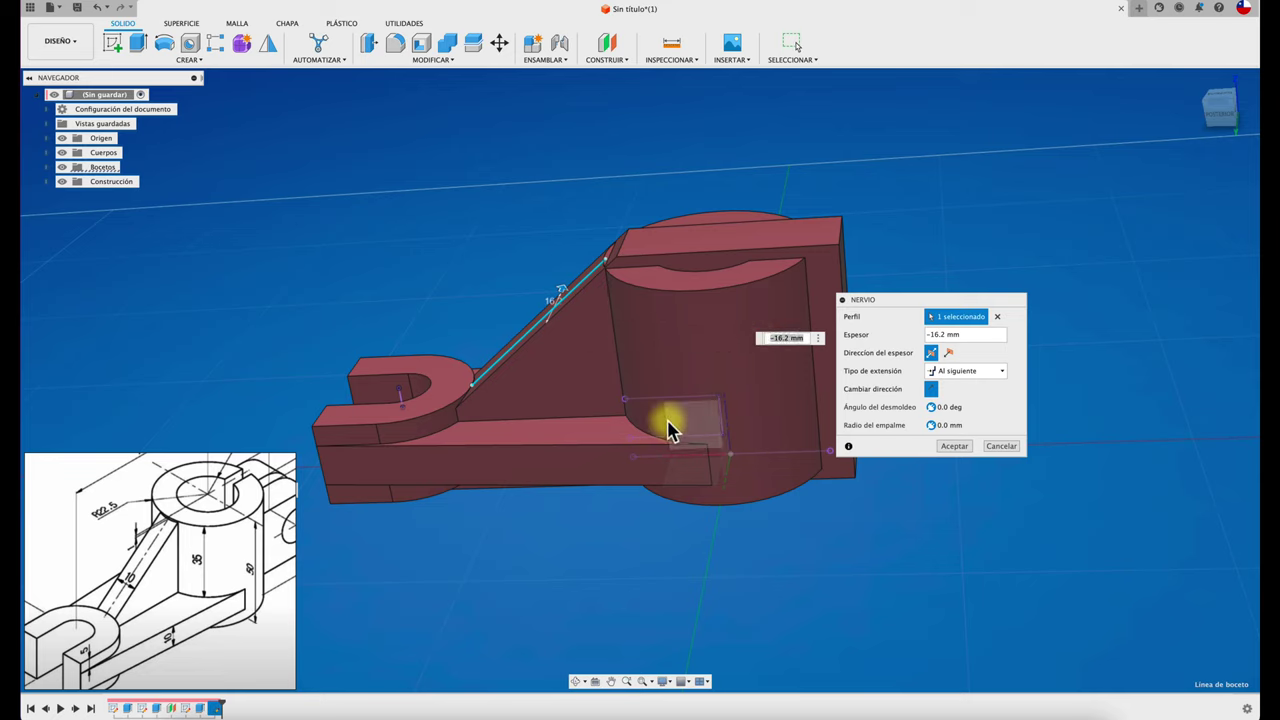
{"action": "left_click", "coordinate": [1001, 446]}
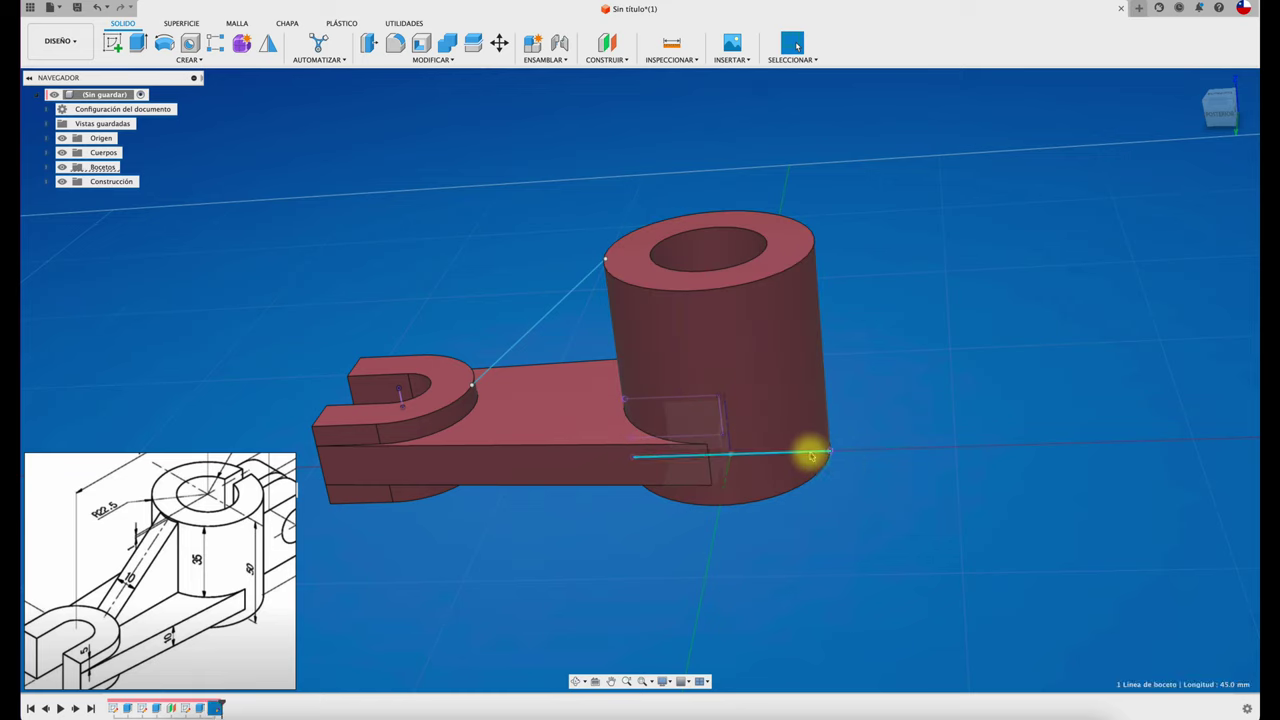
{"action": "key", "text": "Escape"}
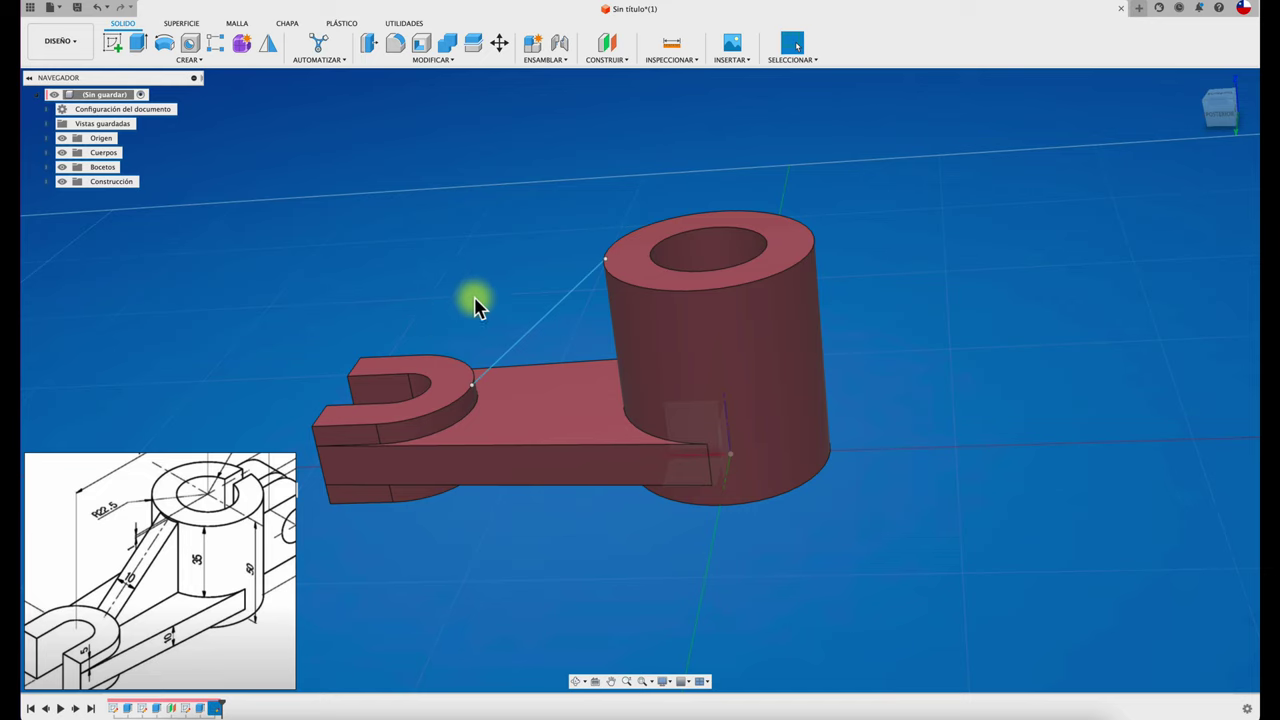
- Start a rib on the diagonal sketch line and enter its thickness value
{"action": "key", "text": "F6"}
{"action": "left_click", "coordinate": [200, 58]}
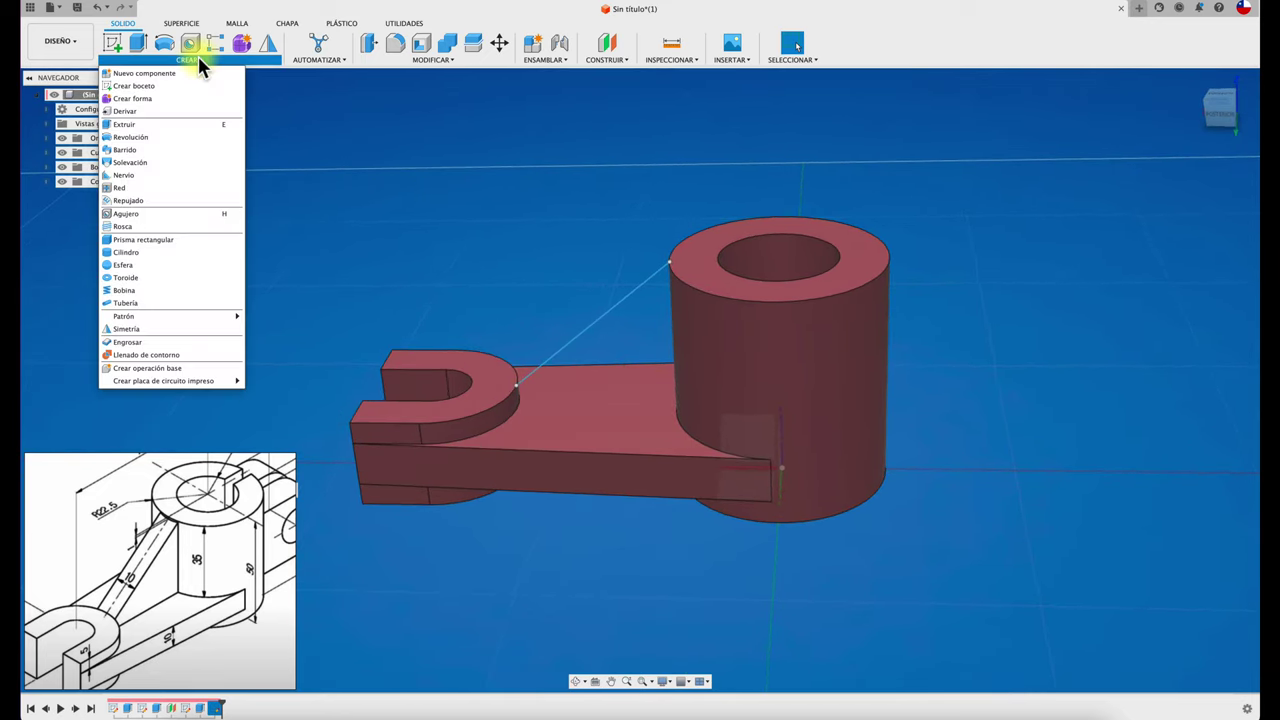
{"action": "left_click", "coordinate": [170, 172]}
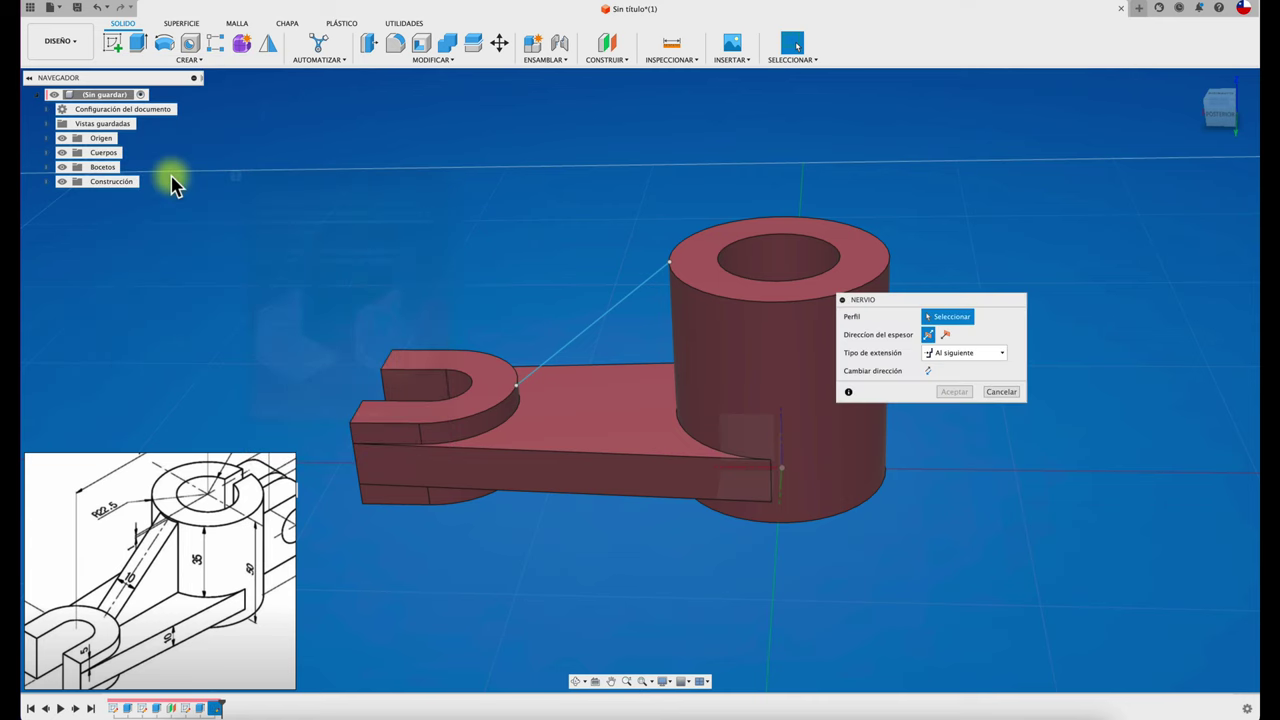
{"action": "left_click", "coordinate": [600, 322]}
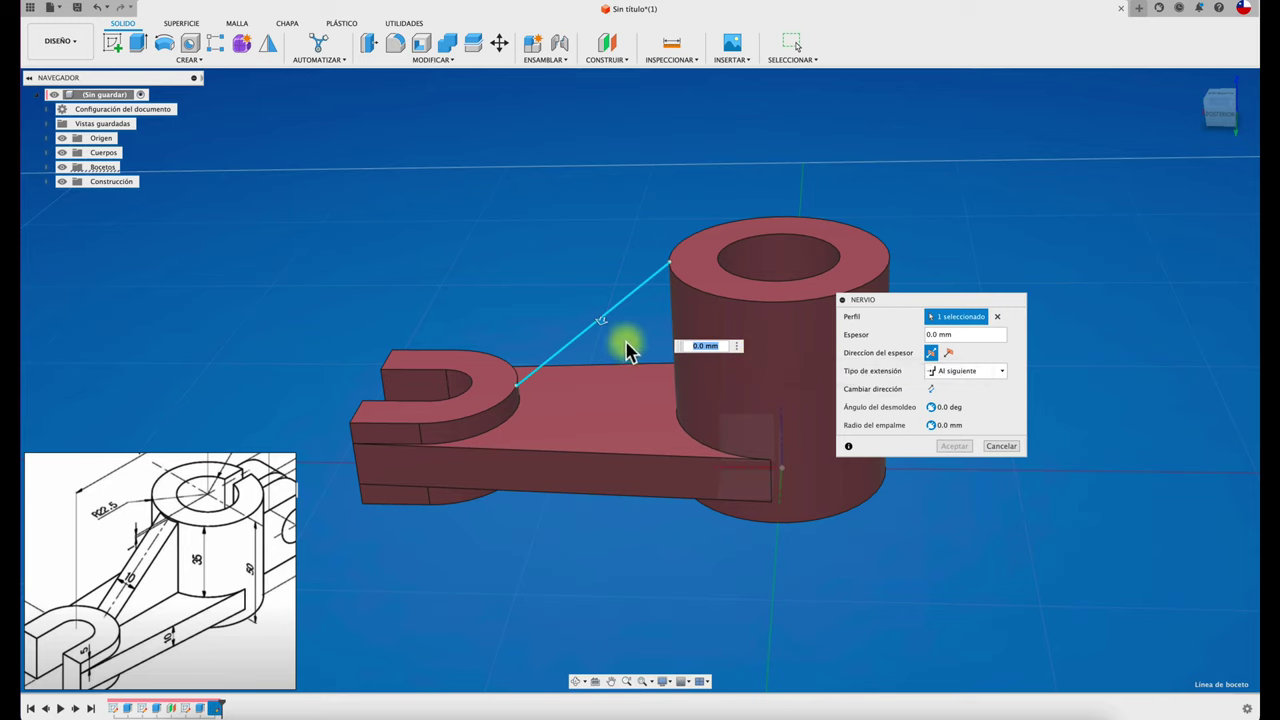
{"action": "type", "text": "8.5"}
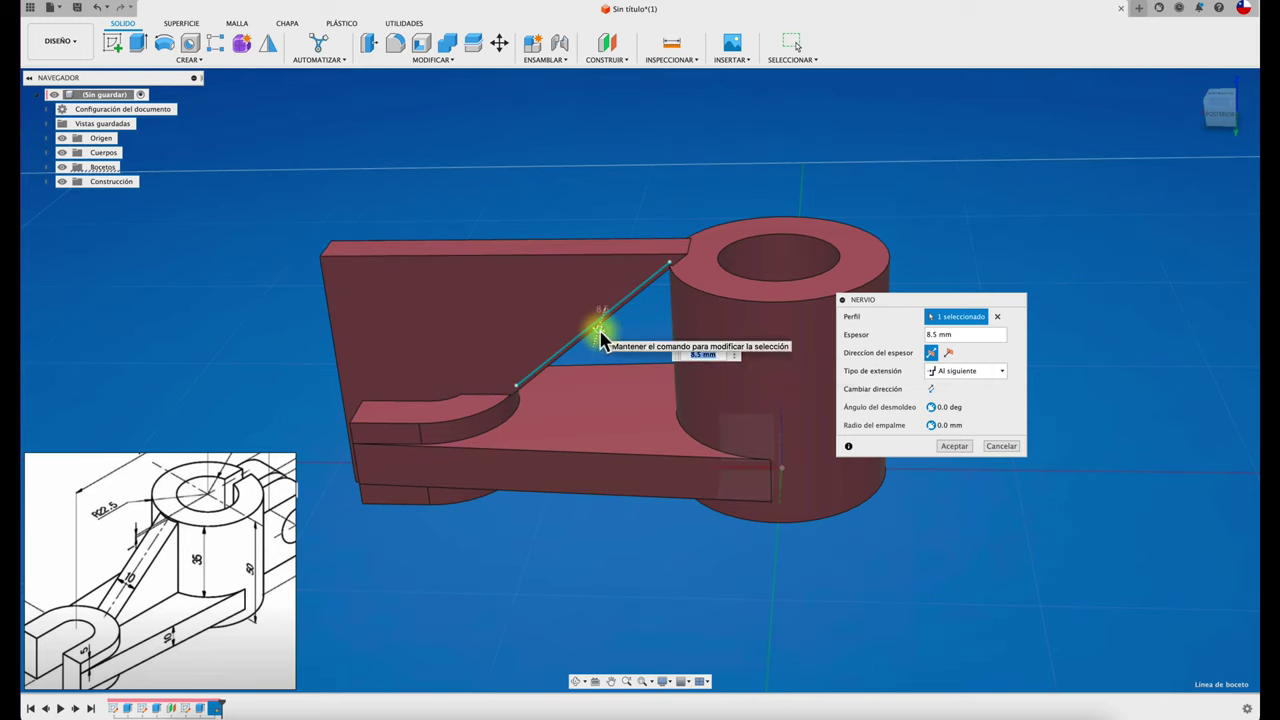
{"action": "type", "text": "10"}
{"action": "key", "text": "Return"}
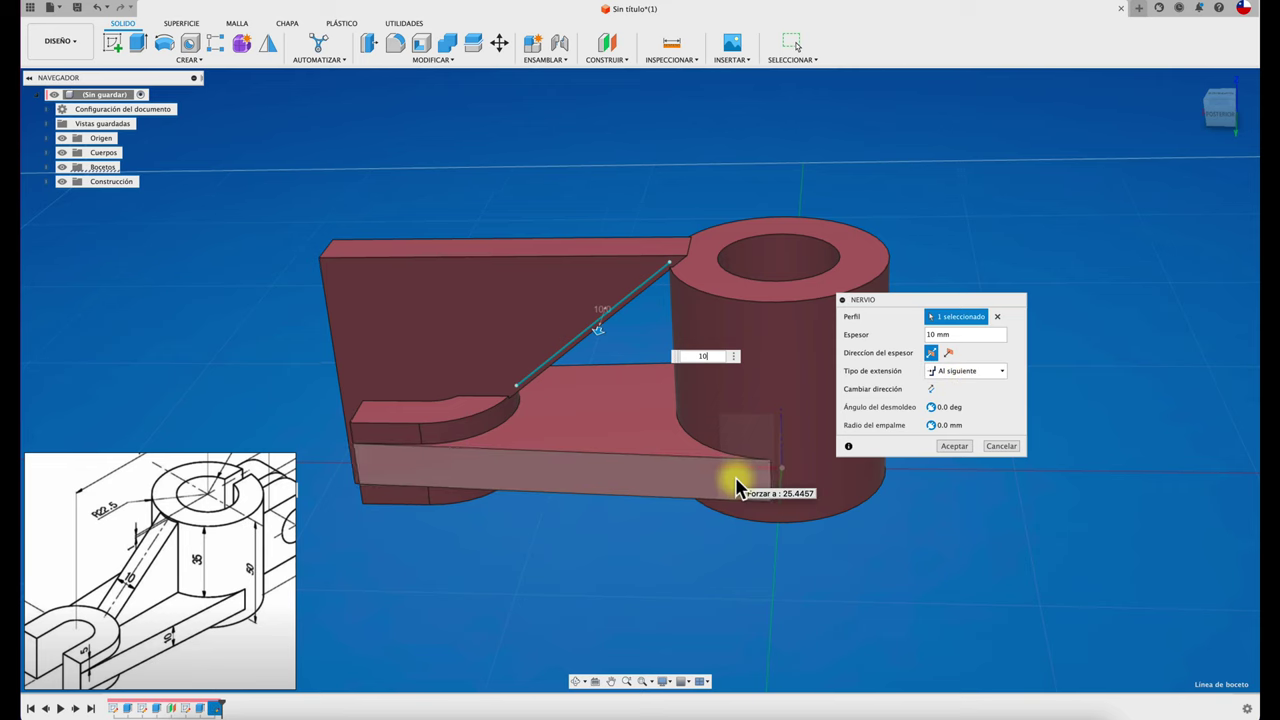
- Adjust the rib's thickness direction and flip, then accept the 10 mm rib
{"action": "middle_click_drag", "start_coordinate": [737, 486], "coordinate": [968, 365], "text": "shift"}
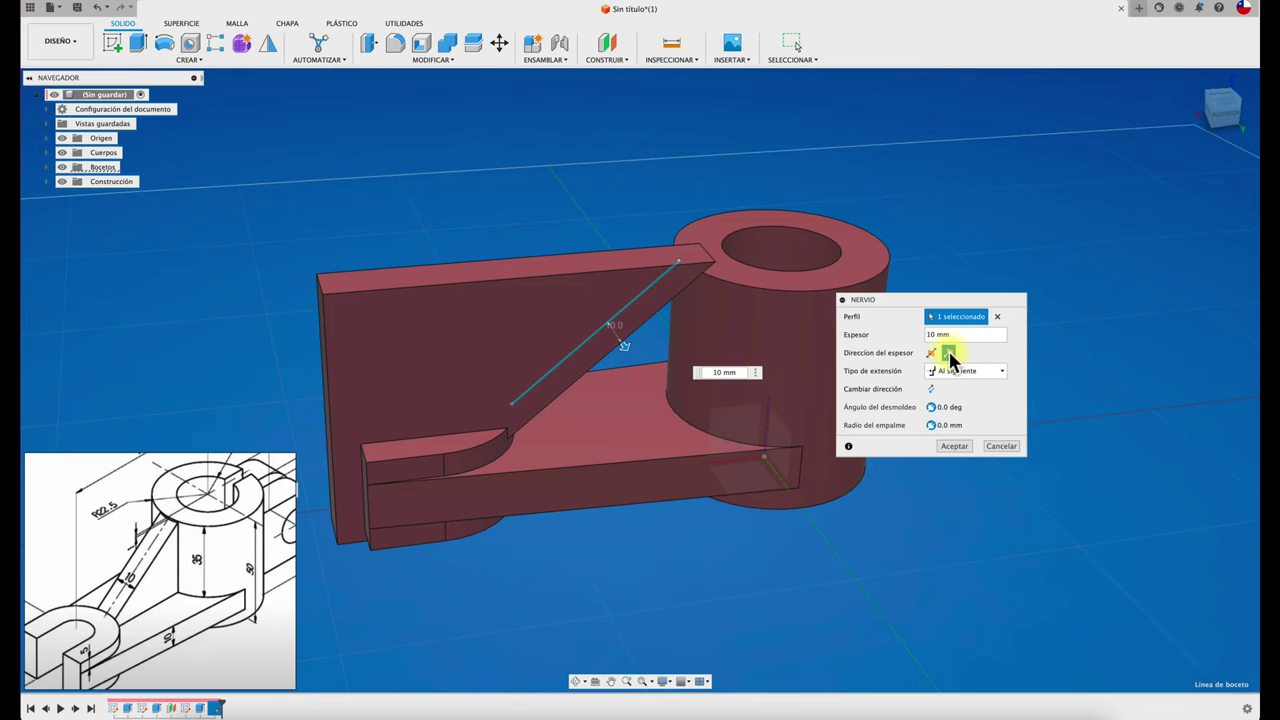
{"action": "left_click", "coordinate": [949, 352]}
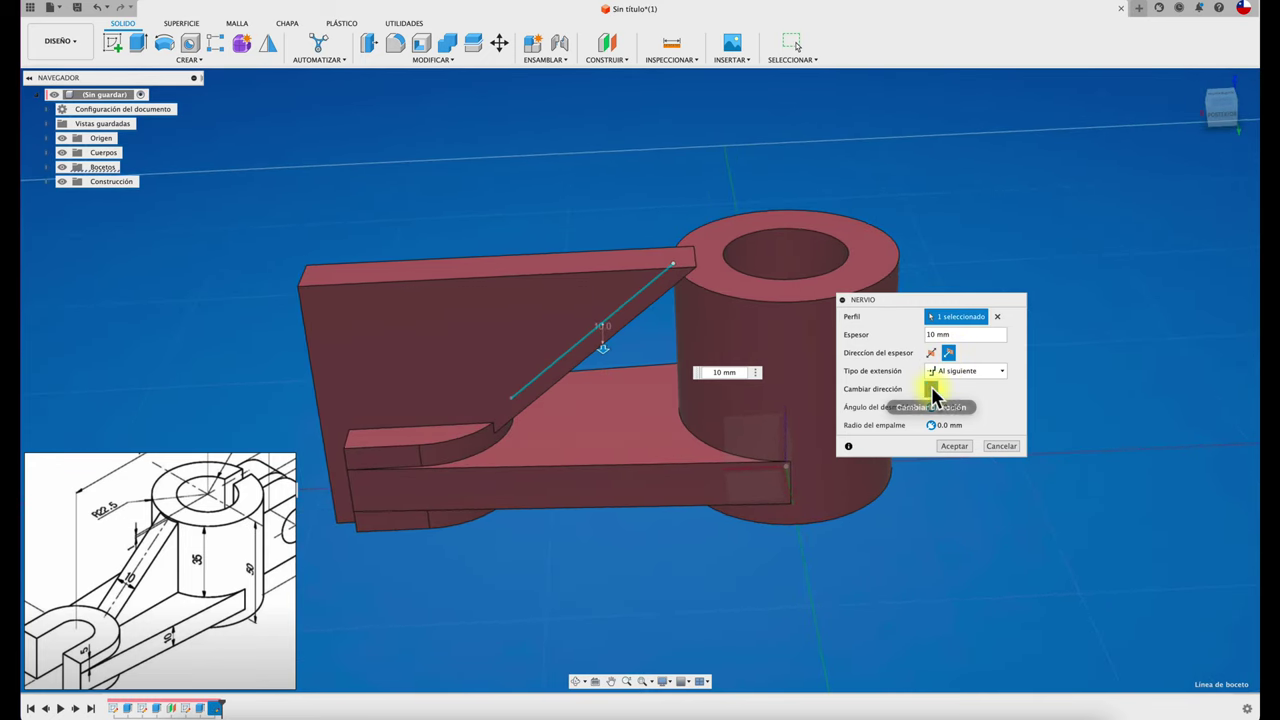
{"action": "left_click", "coordinate": [931, 389]}
{"action": "left_click", "coordinate": [933, 353]}
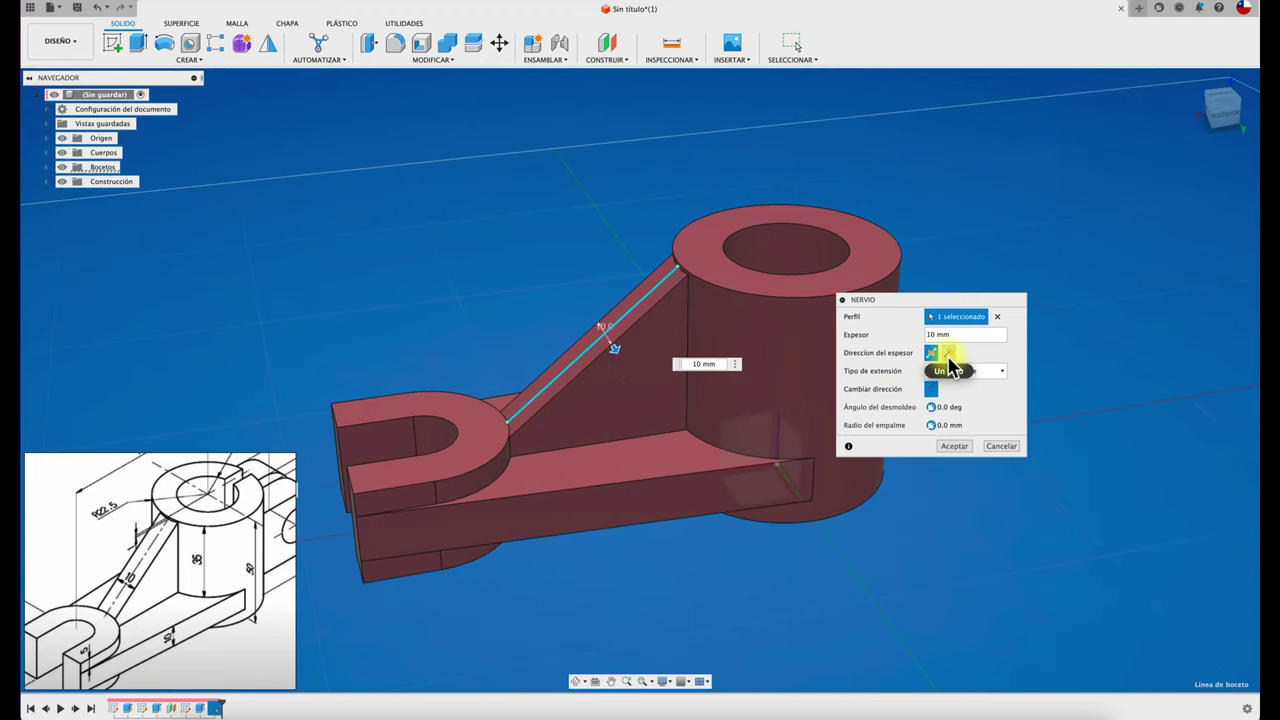
{"action": "scroll", "coordinate": [785, 517], "scroll_direction": "up", "scroll_amount": 5}
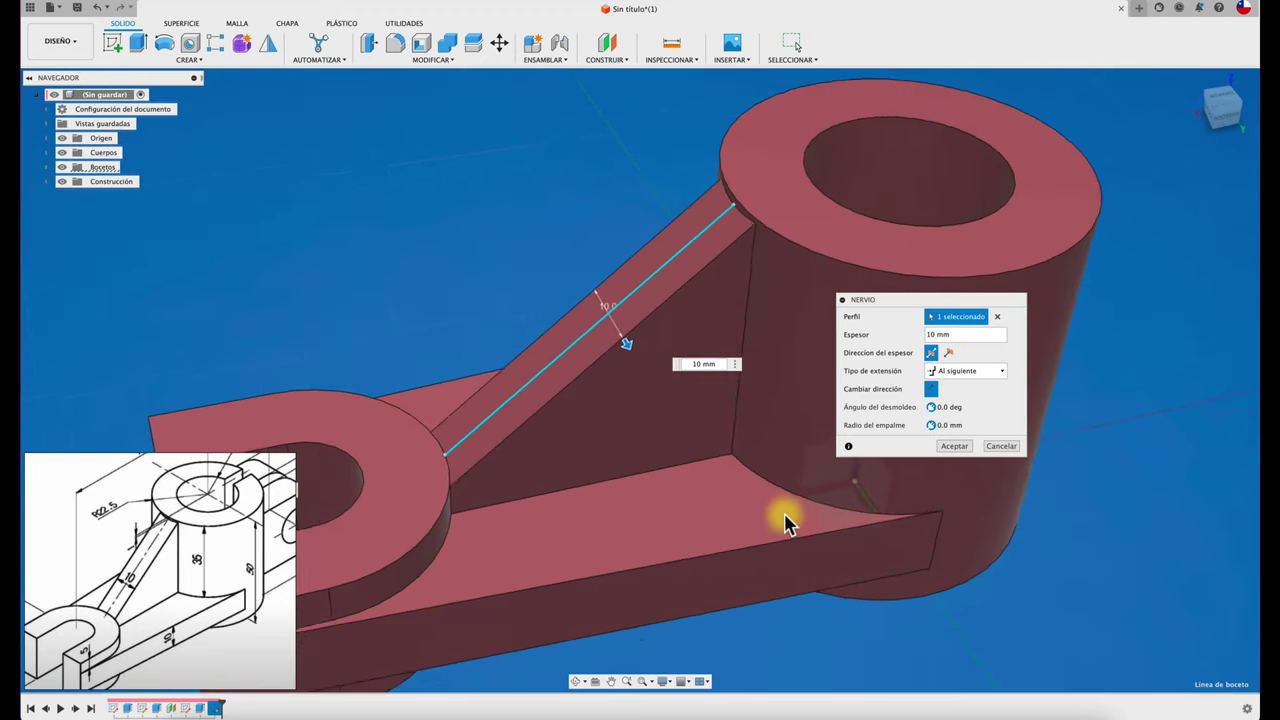
{"action": "scroll", "coordinate": [785, 517], "scroll_direction": "down", "scroll_amount": 3}
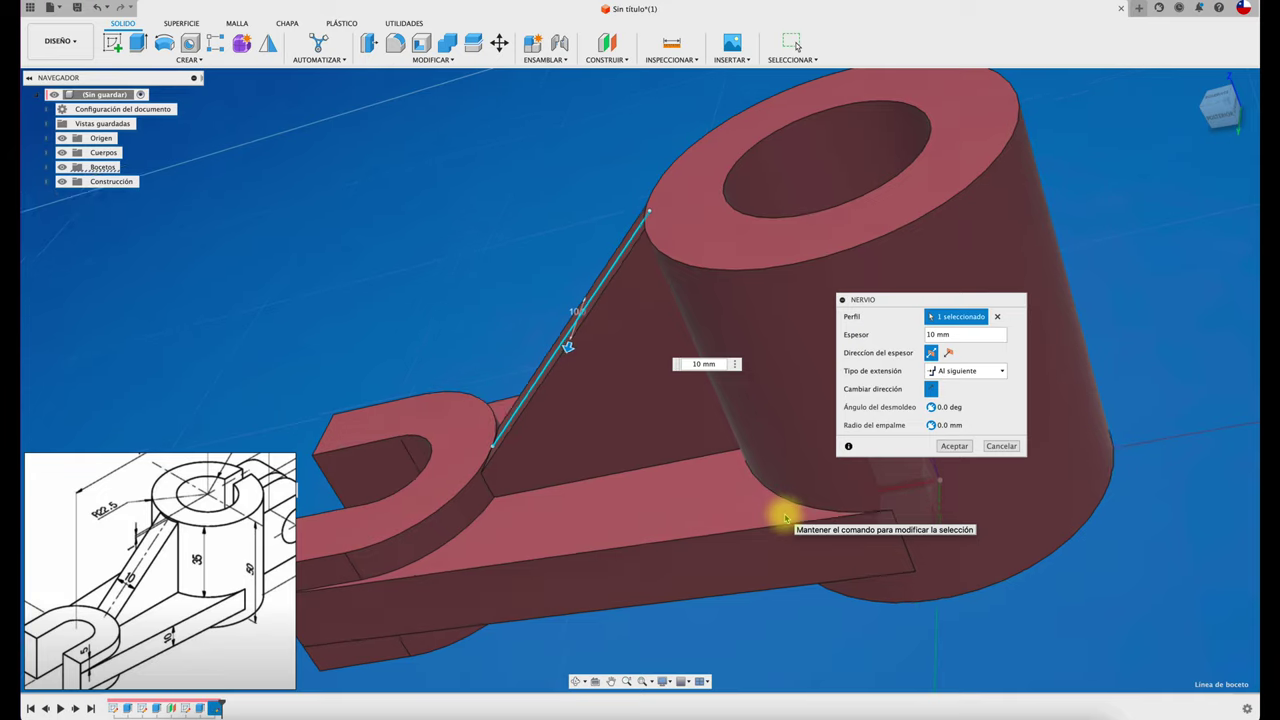
{"action": "scroll", "coordinate": [785, 517], "scroll_direction": "down", "scroll_amount": 5, "text": "shift"}
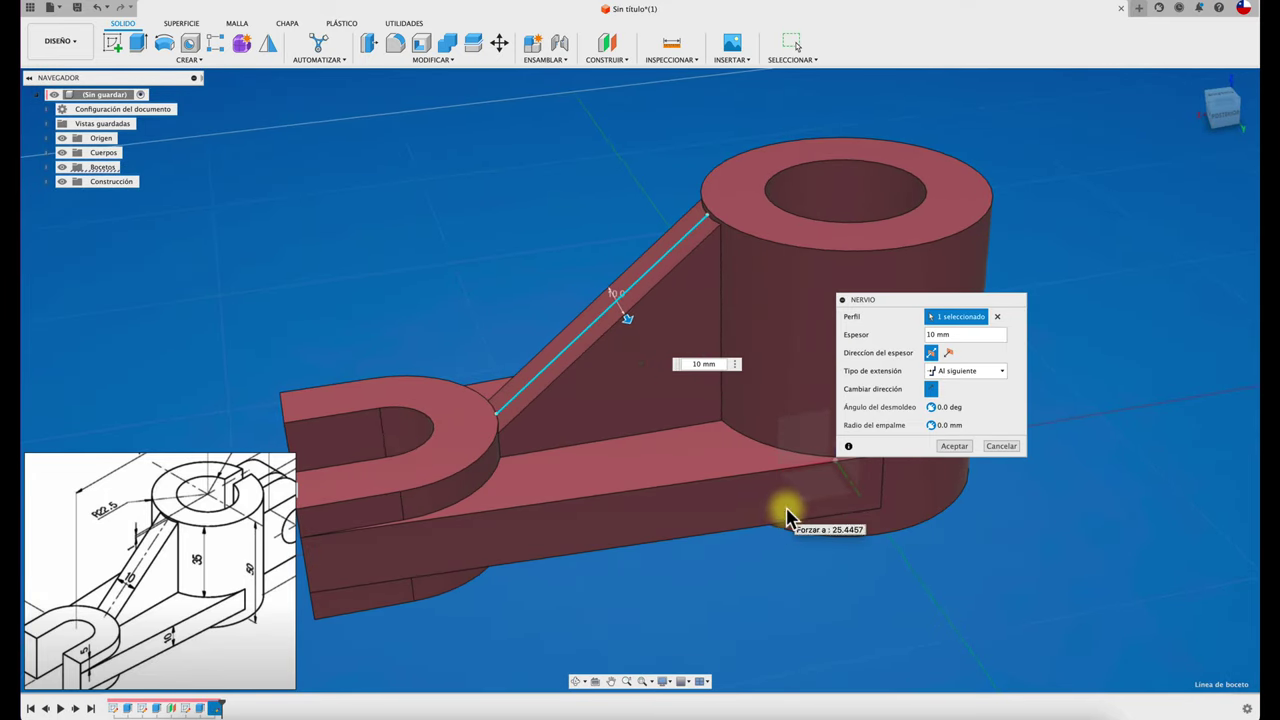
{"action": "left_click", "coordinate": [955, 447]}
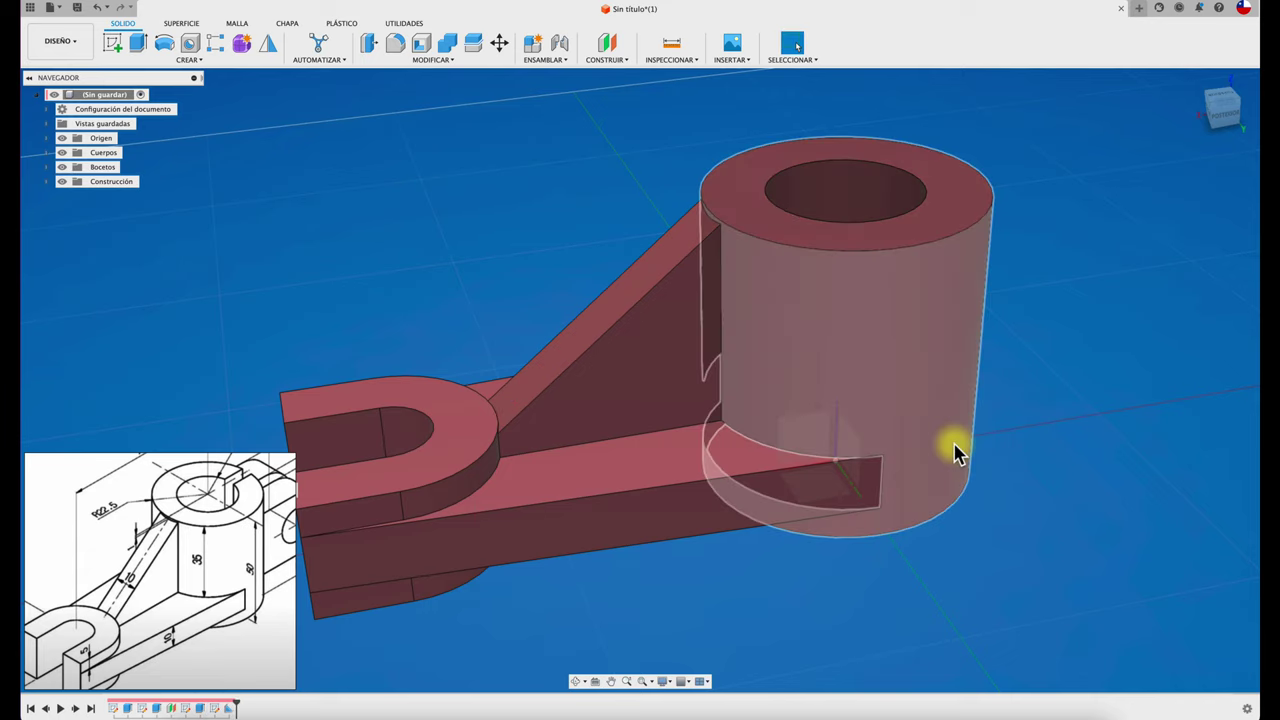
{"action": "scroll", "coordinate": [1098, 418], "scroll_direction": "down", "scroll_amount": 2}
{"action": "scroll", "coordinate": [1098, 416], "scroll_direction": "down", "scroll_amount": 2}
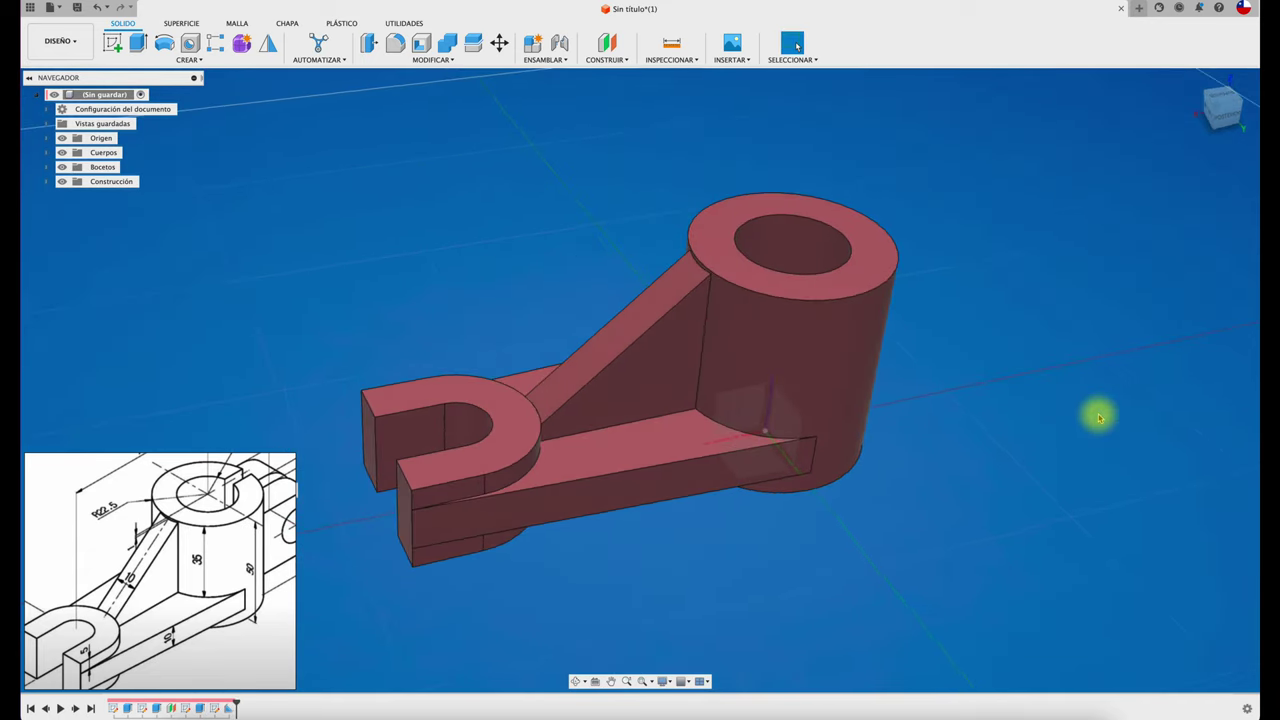
- Start a new sketch on the part's side plane, panning the model lower for room
{"action": "mouse_move", "coordinate": [234, 566]}
{"action": "left_mouse_down"}
{"action": "mouse_move", "coordinate": [157, 594]}
{"action": "mouse_move", "coordinate": [120, 630]}
{"action": "left_mouse_up"}
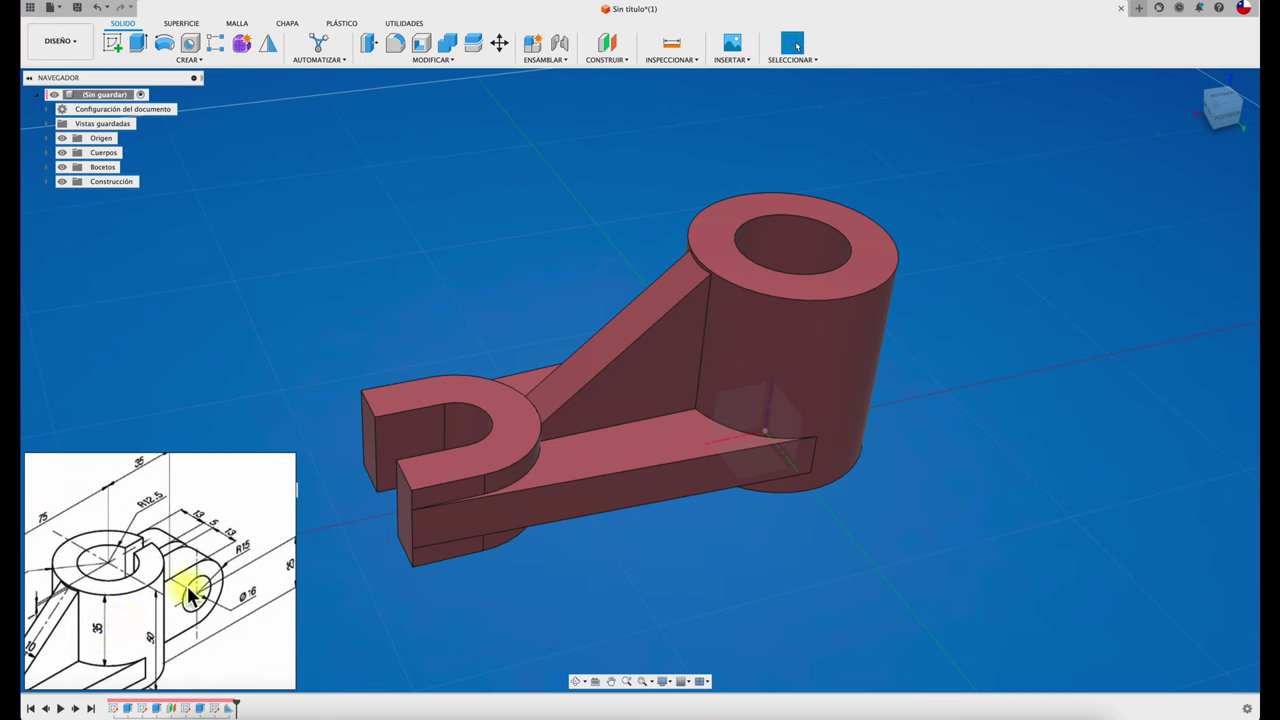
{"action": "scroll", "coordinate": [188, 586], "scroll_direction": "down", "scroll_amount": 1}
{"action": "scroll", "coordinate": [192, 585], "scroll_direction": "down", "scroll_amount": 1}
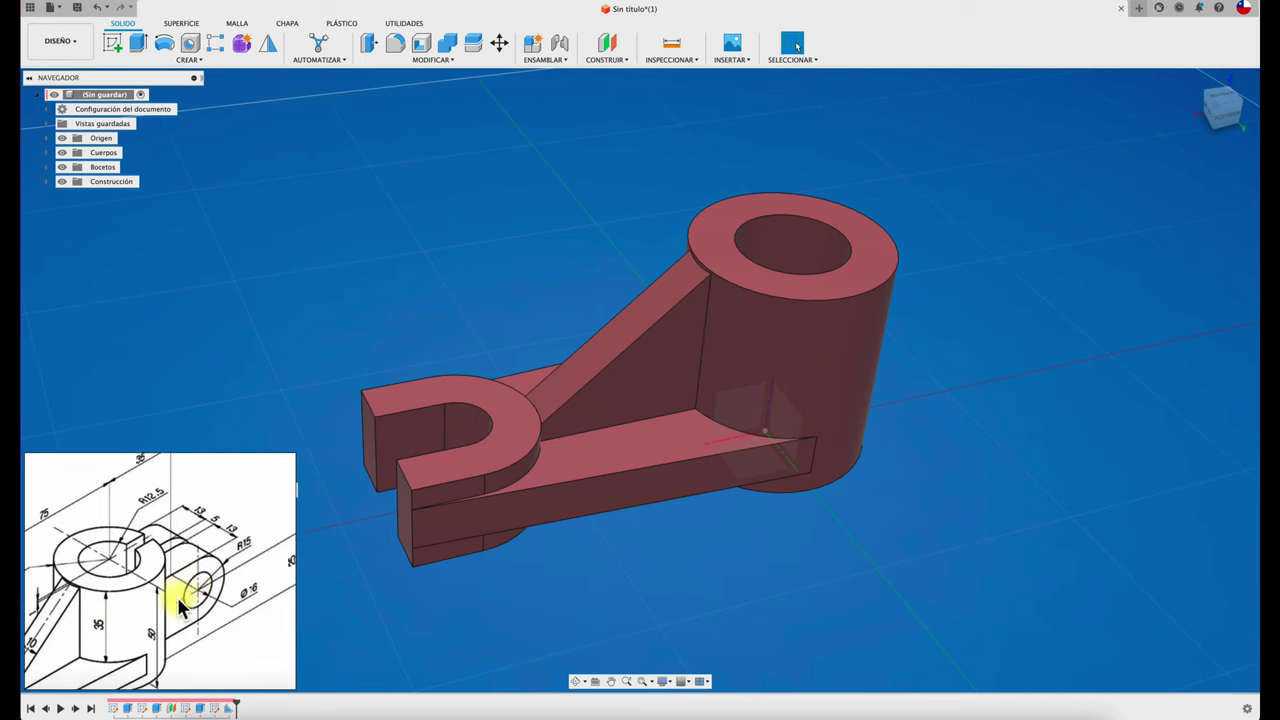
{"action": "left_click_drag", "start_coordinate": [192, 585], "coordinate": [171, 612]}
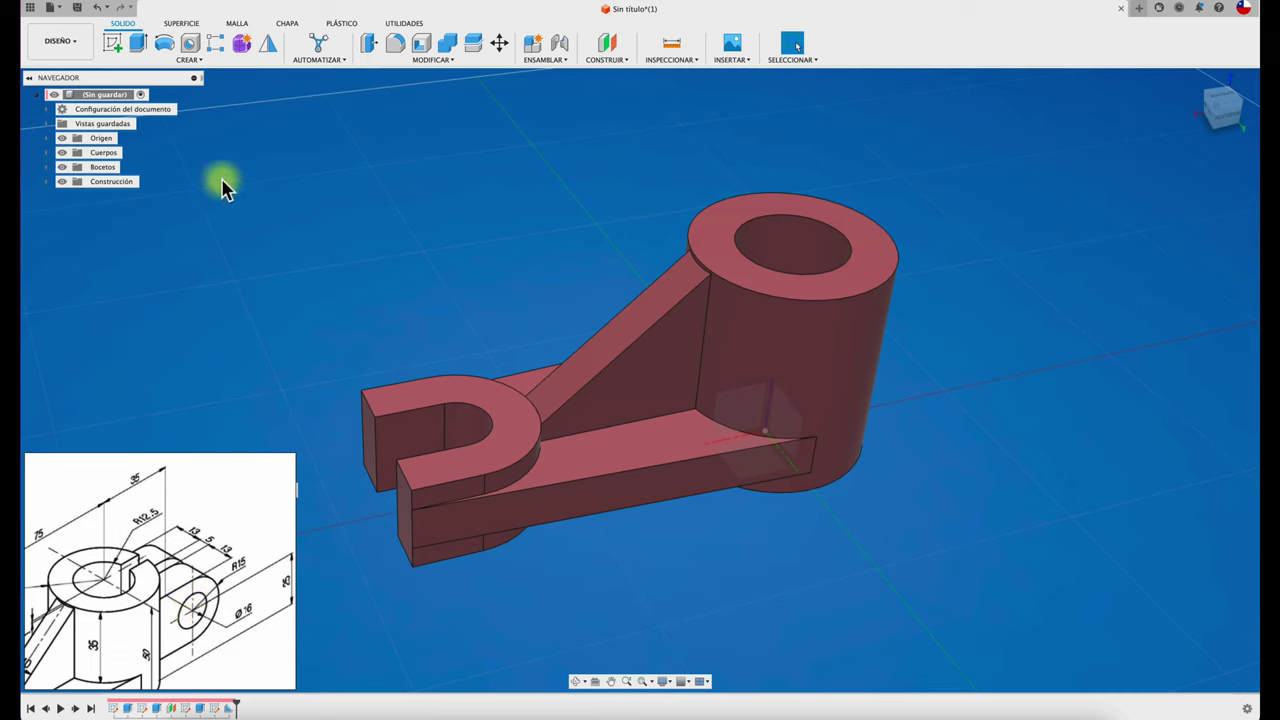
{"action": "left_click", "coordinate": [116, 50]}
{"action": "left_click", "coordinate": [743, 415]}
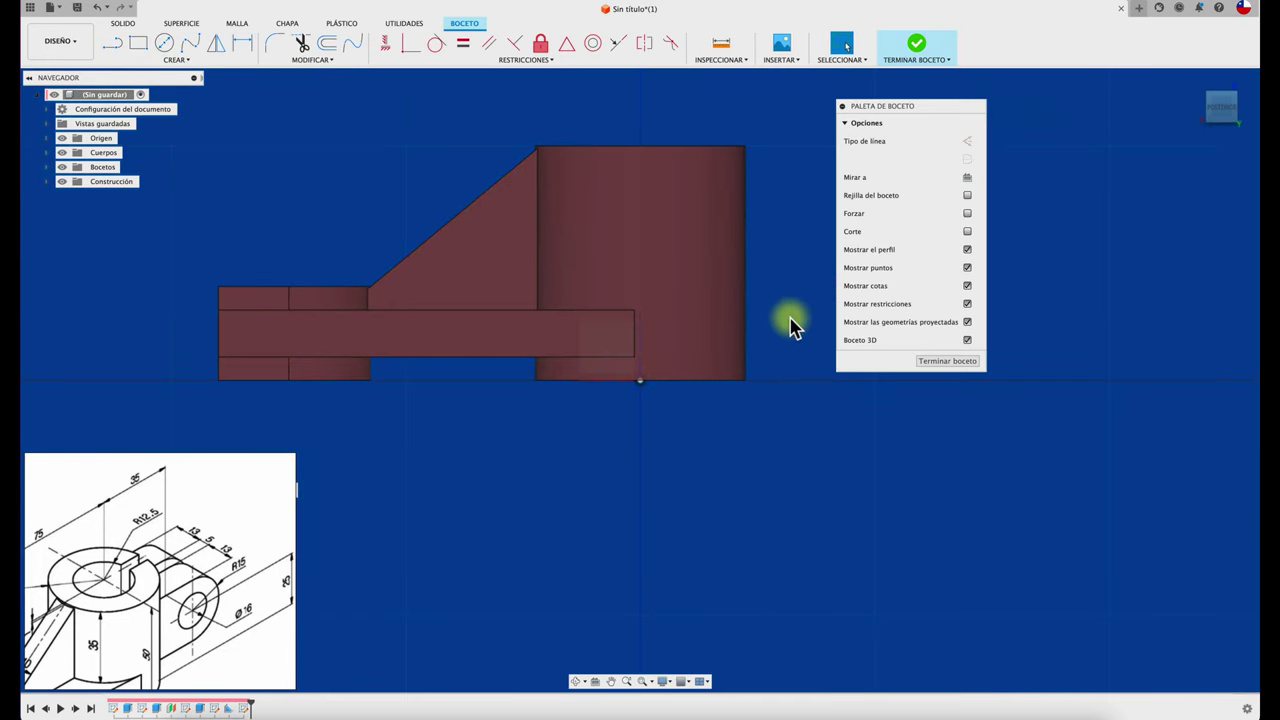
{"action": "left_click", "coordinate": [611, 681]}
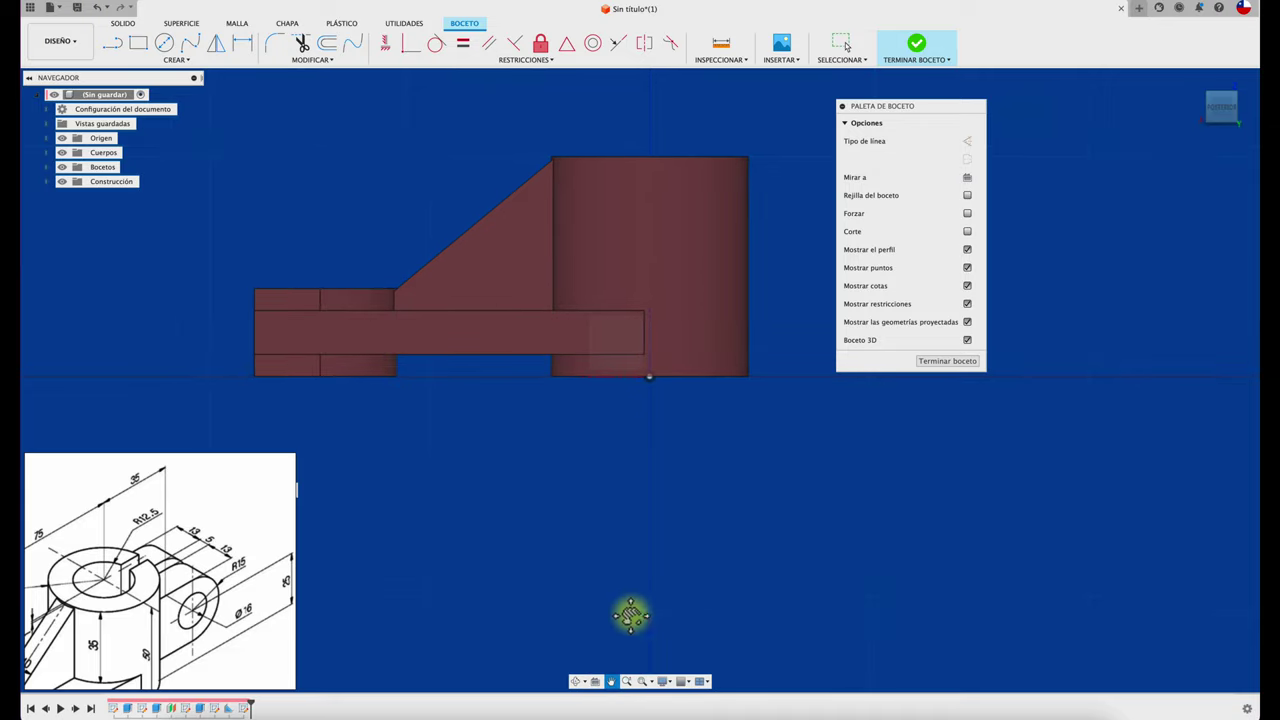
{"action": "left_click_drag", "start_coordinate": [706, 470], "coordinate": [620, 610]}
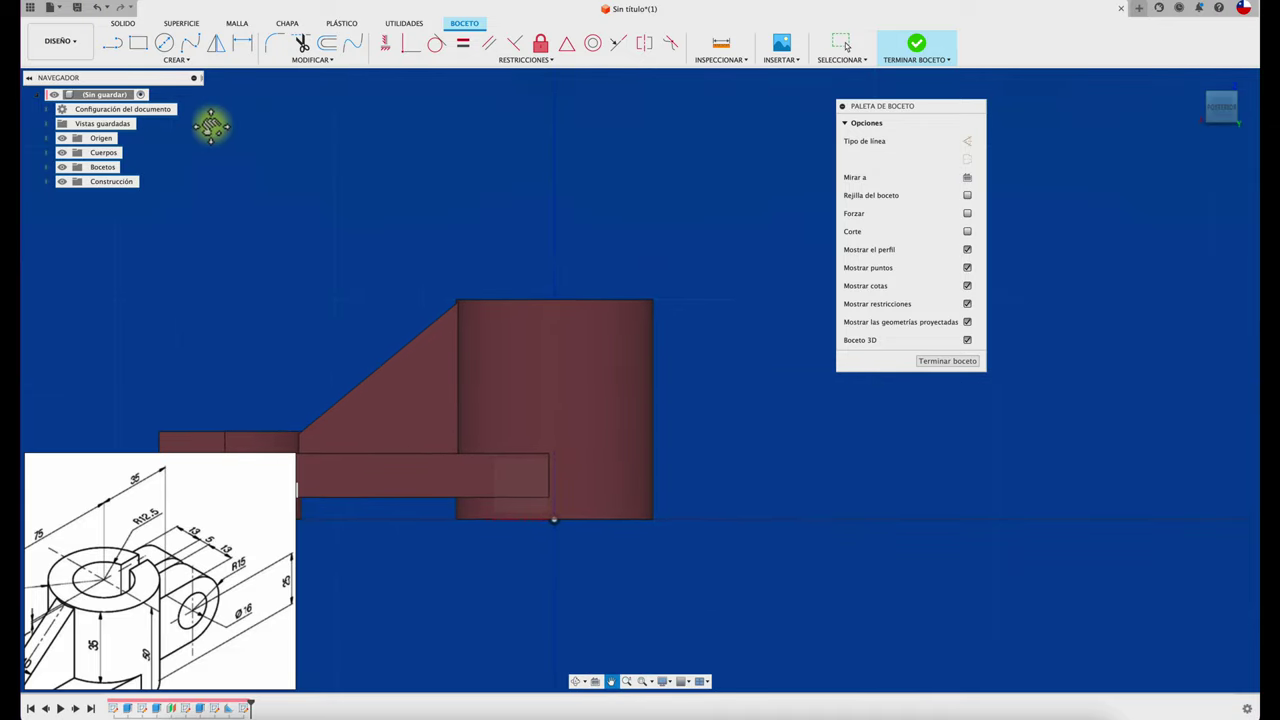
- Draw a vertical line up from the boss base and a 35 mm horizontal line right
{"action": "left_click", "coordinate": [113, 42]}
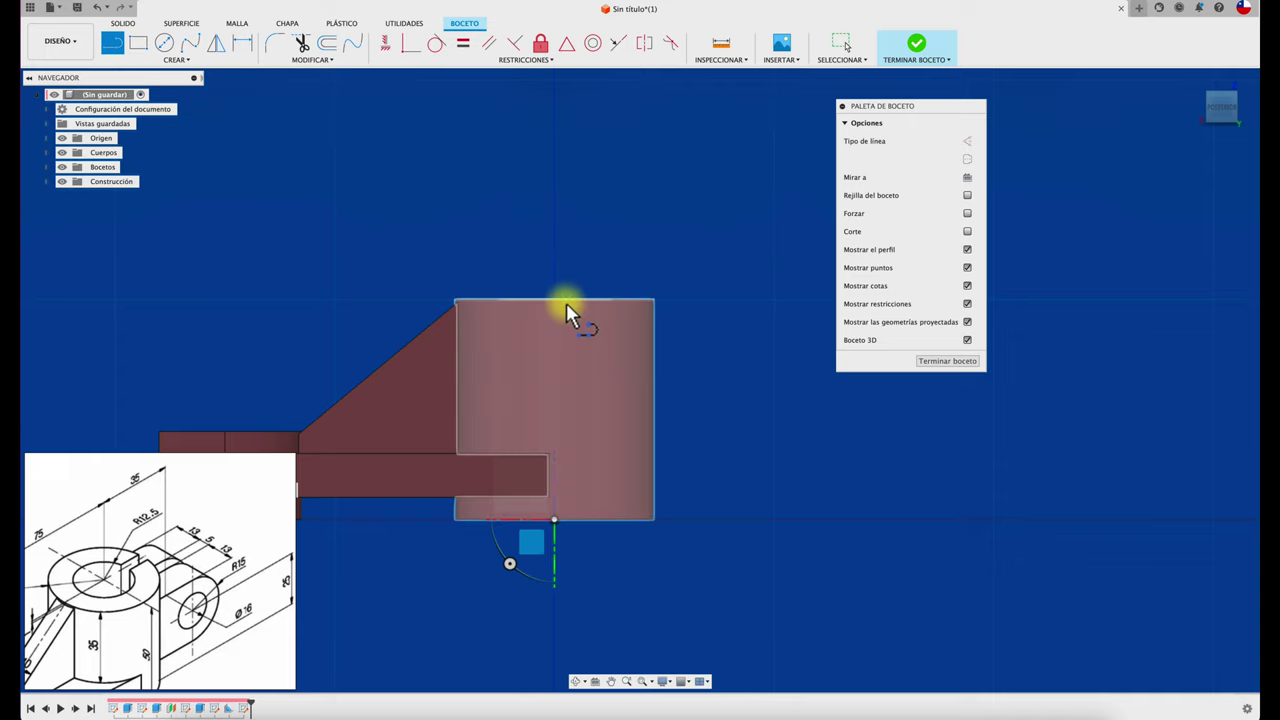
{"action": "left_click", "coordinate": [554, 240]}
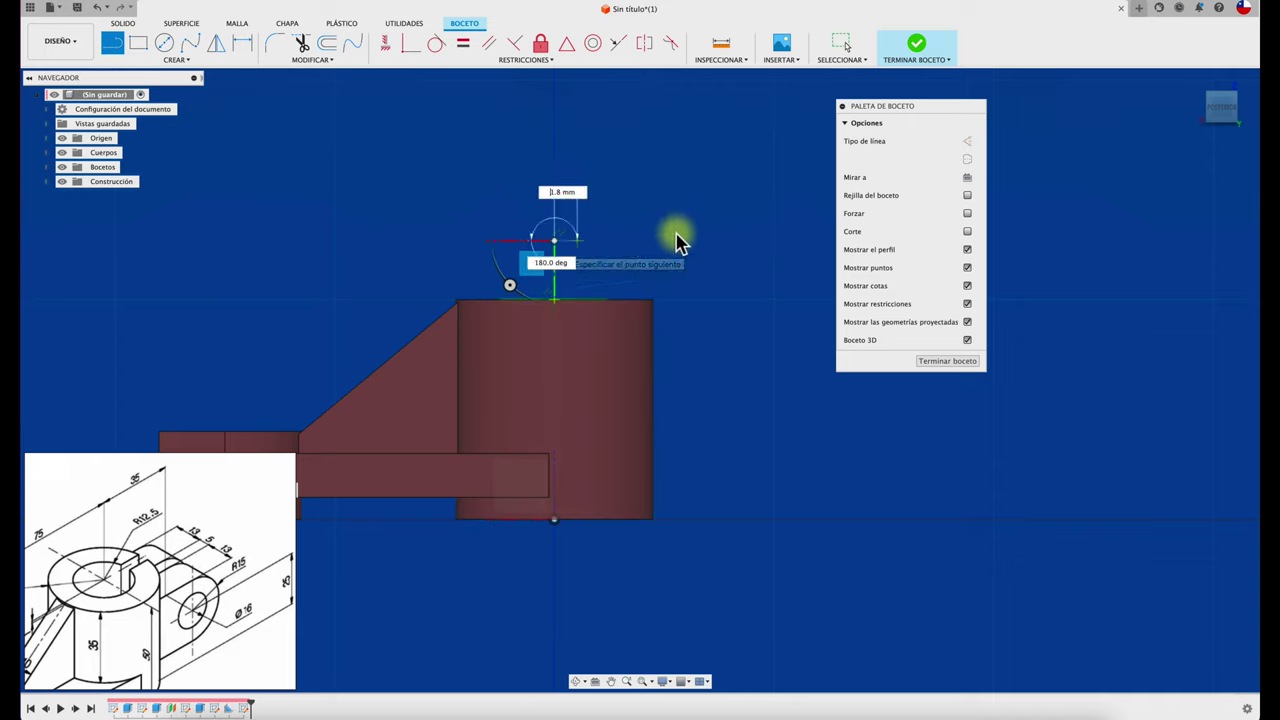
{"action": "left_click", "coordinate": [779, 240]}
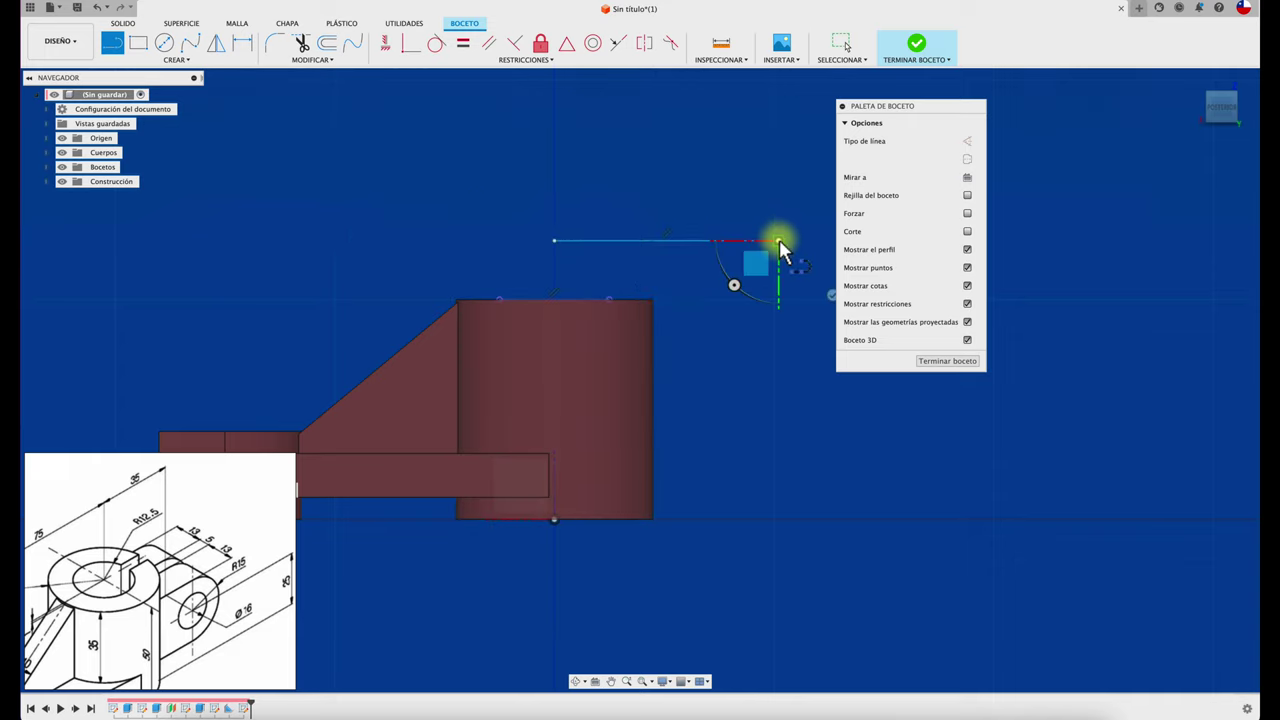
{"action": "key", "text": "Escape"}
{"action": "key", "text": "l"}
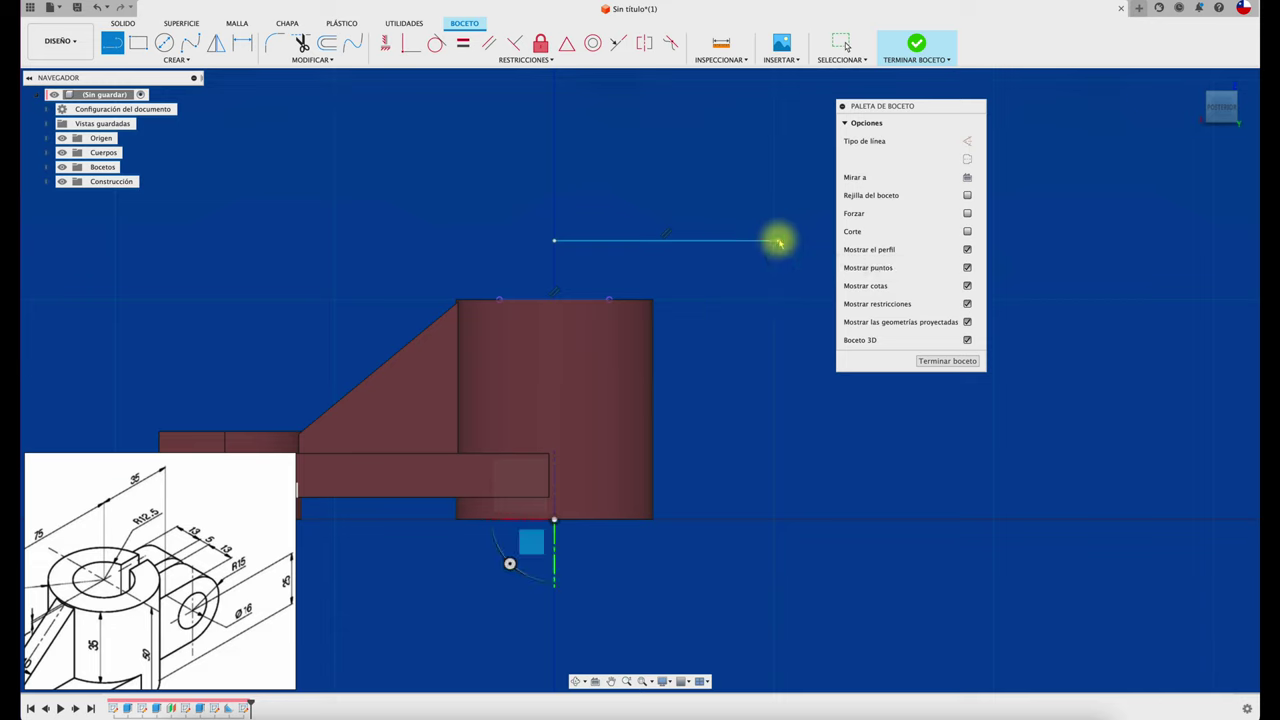
{"action": "key", "text": "d"}
{"action": "left_click", "coordinate": [729, 241]}
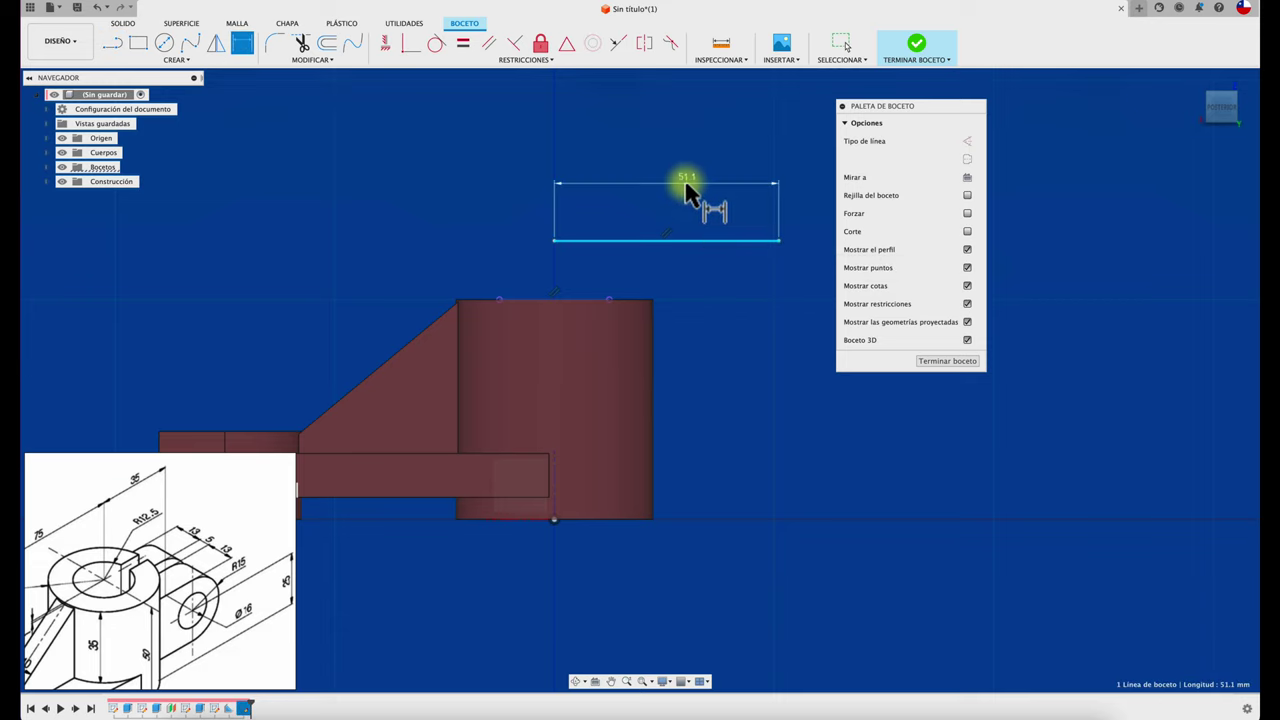
{"action": "left_click", "coordinate": [686, 183]}
{"action": "type", "text": "35"}
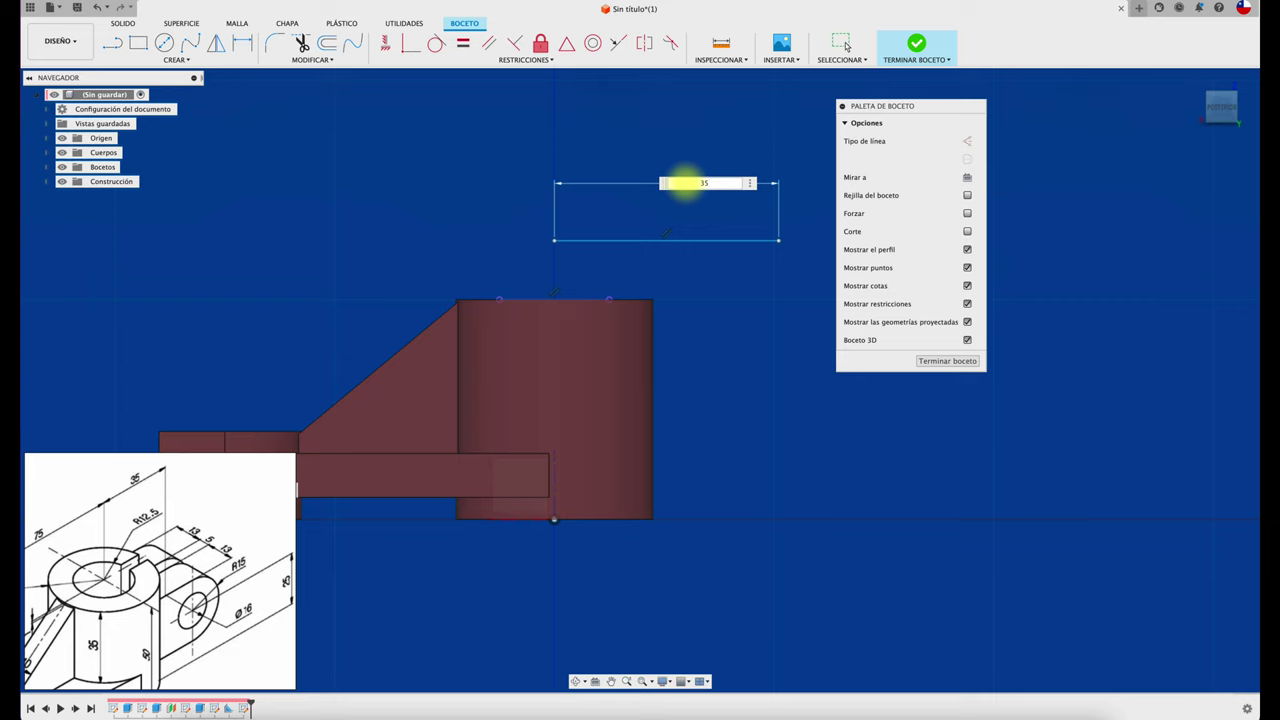
{"action": "key", "text": "Return"}
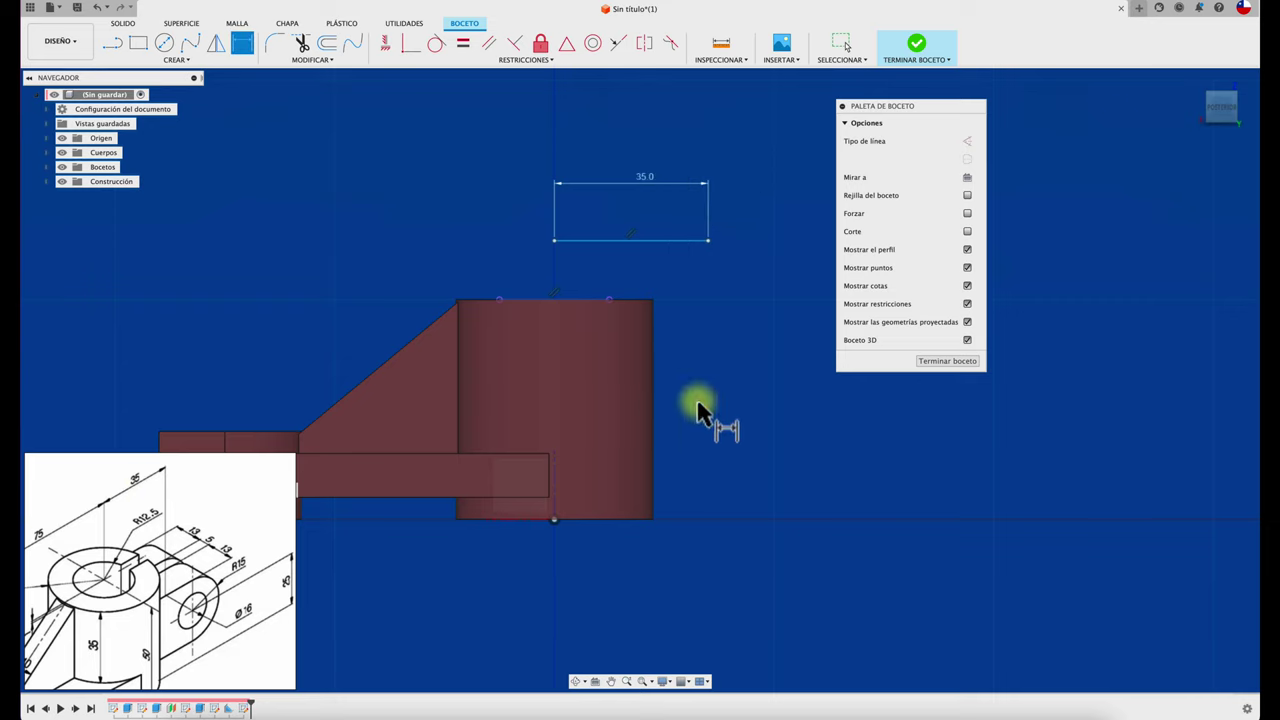
- Drop a vertical line from the 35 mm line's end and make both construction lines
{"action": "key", "text": "l"}
{"action": "left_click", "coordinate": [709, 241]}
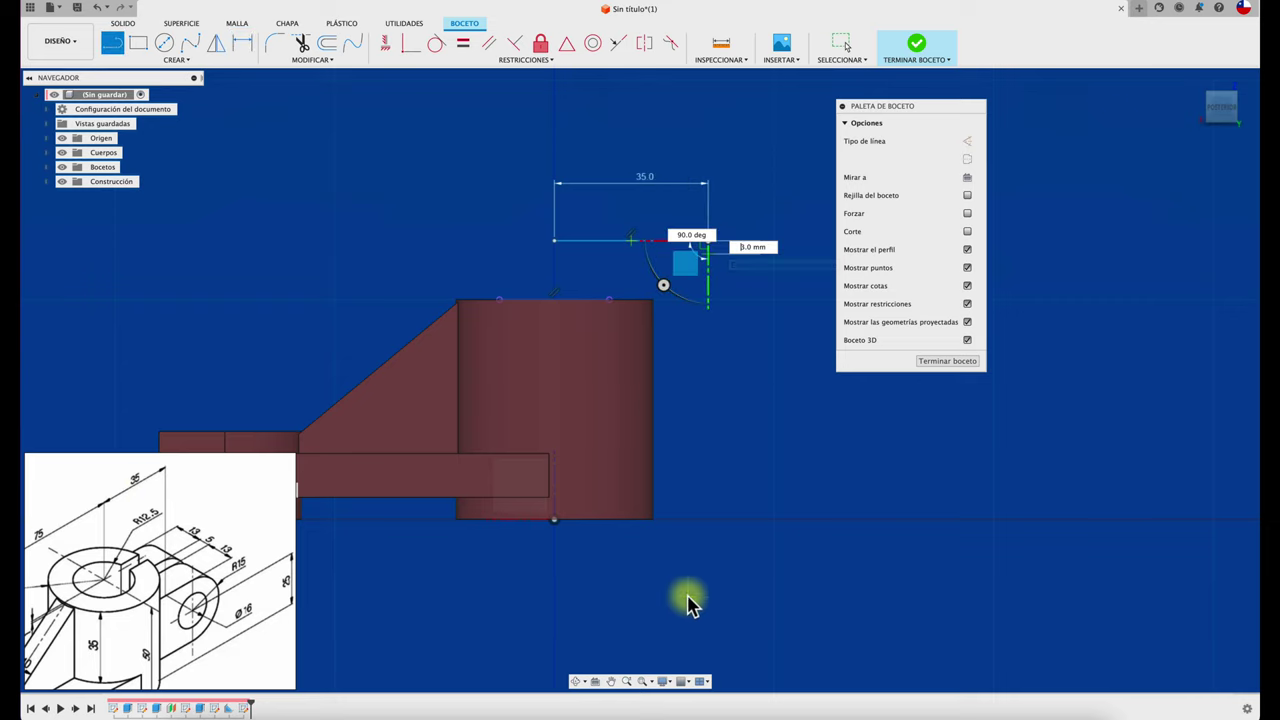
{"action": "left_click", "coordinate": [710, 599]}
{"action": "key", "text": "Escape"}
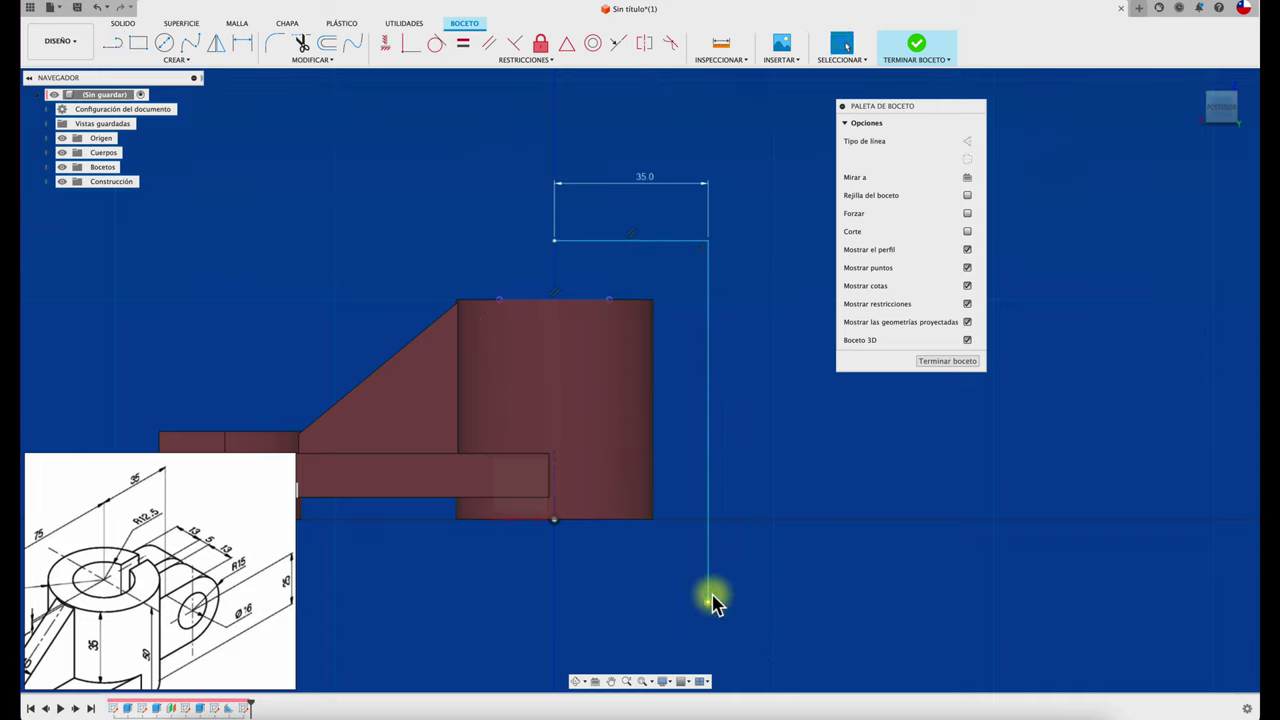
{"action": "left_click", "coordinate": [707, 541]}
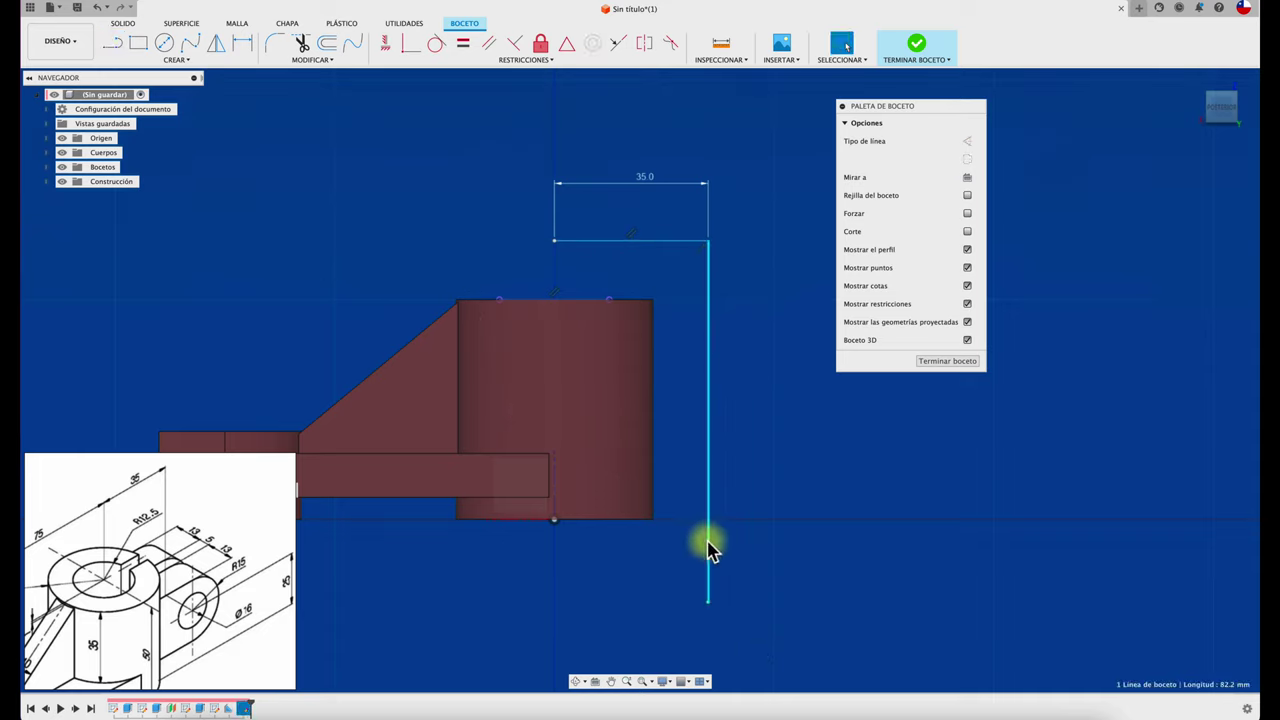
{"action": "left_click", "coordinate": [972, 145]}
{"action": "left_click", "coordinate": [680, 240]}
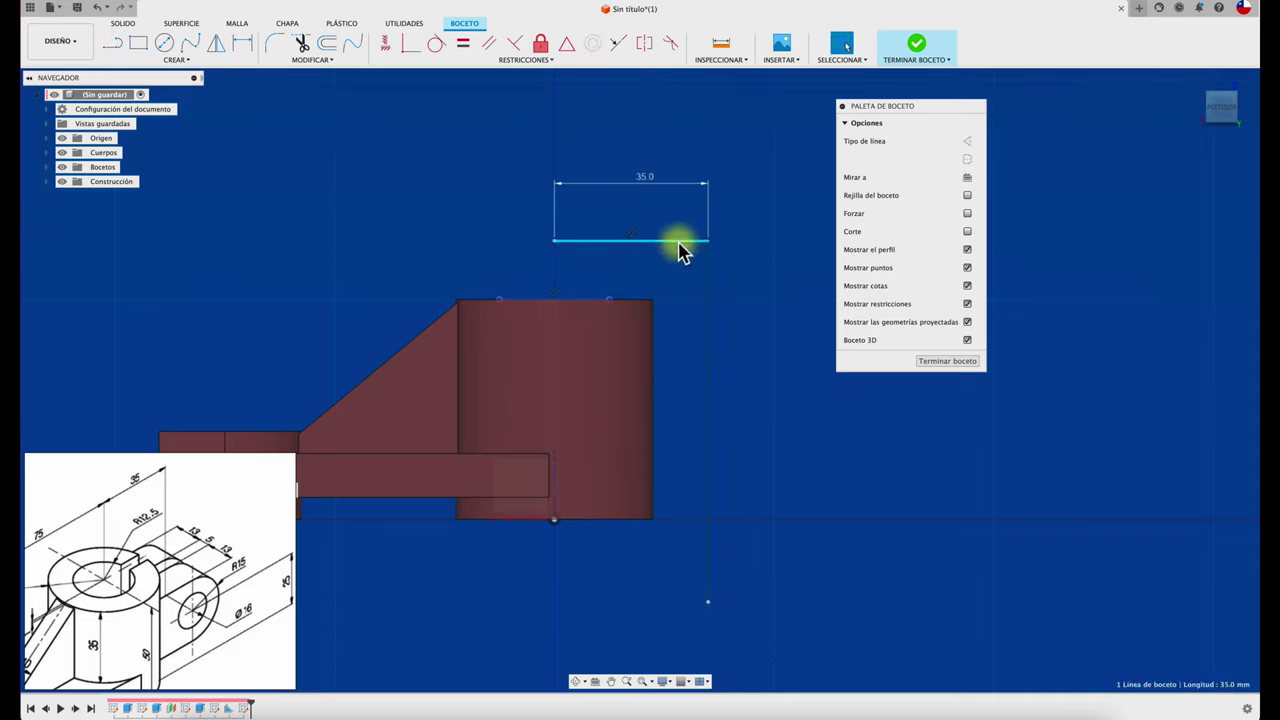
{"action": "left_click", "coordinate": [968, 142]}
{"action": "left_click_drag", "start_coordinate": [948, 106], "coordinate": [1097, 105]}
{"action": "left_click", "coordinate": [880, 265]}
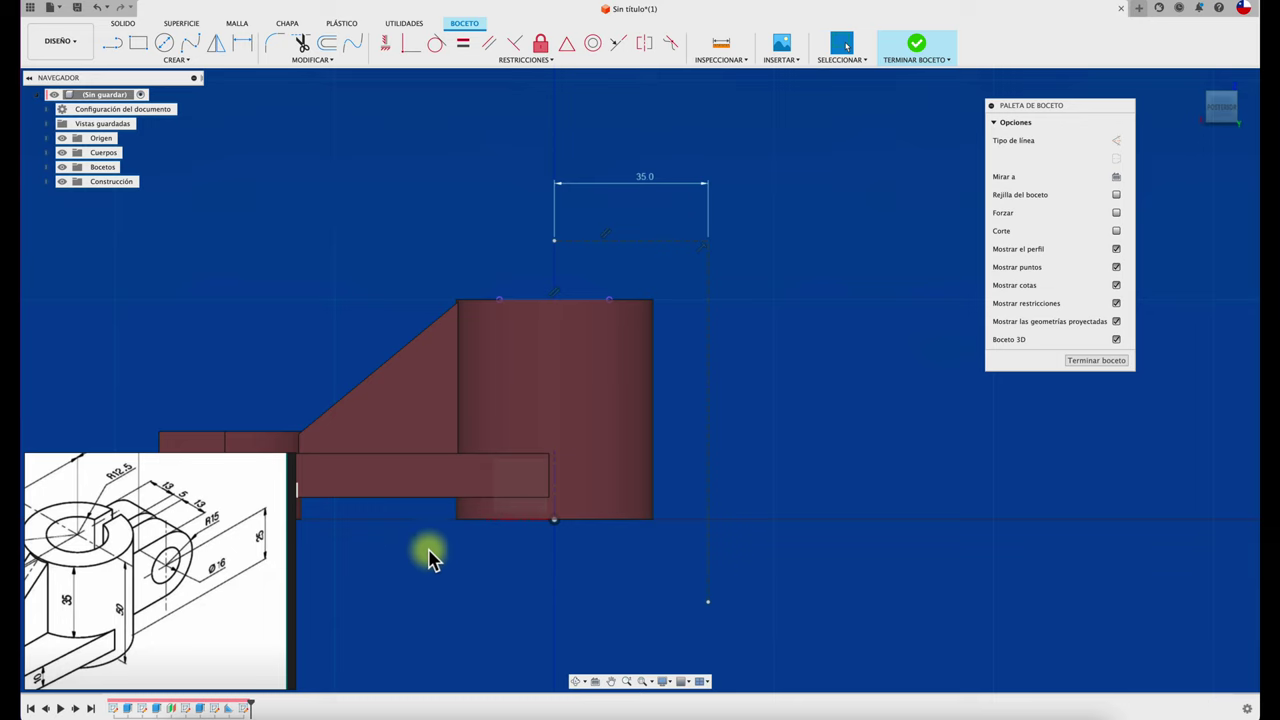
- Draw a base line to the vertical construction line and a 25 mm upward line
{"action": "left_click", "coordinate": [116, 42]}
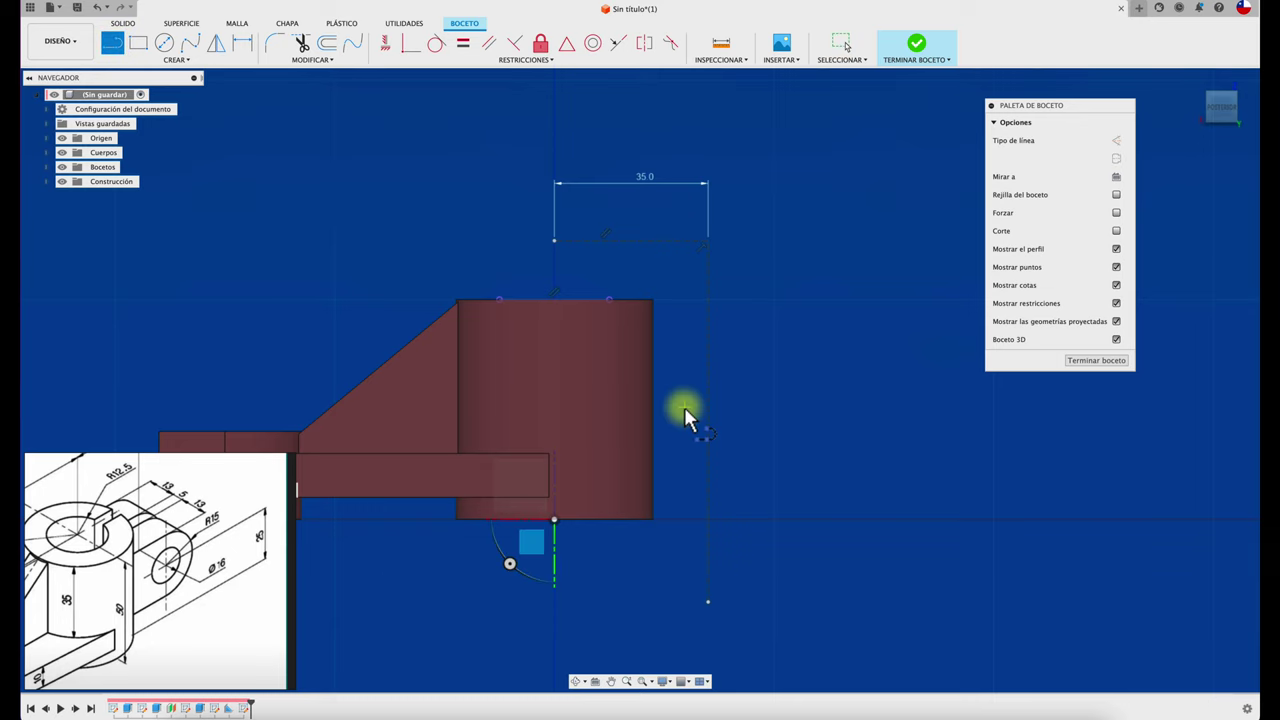
{"action": "left_click", "coordinate": [709, 518]}
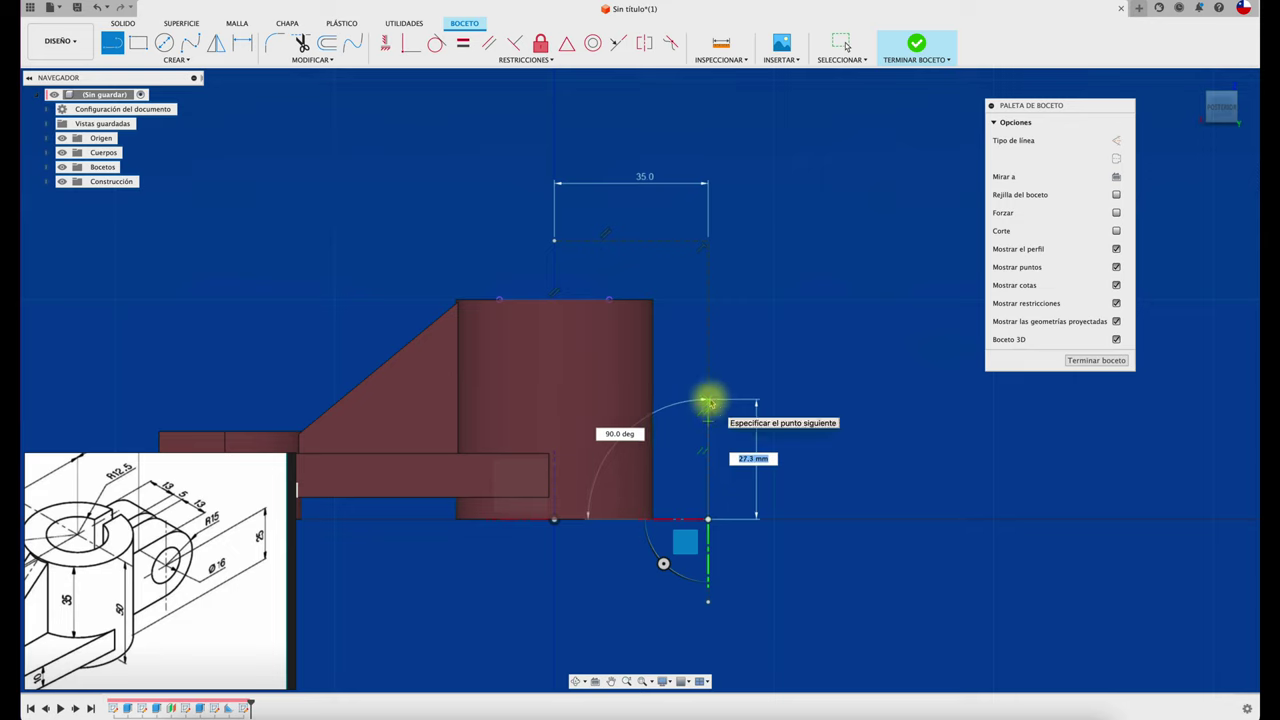
{"action": "key", "text": "Return"}
{"action": "key", "text": "Escape"}
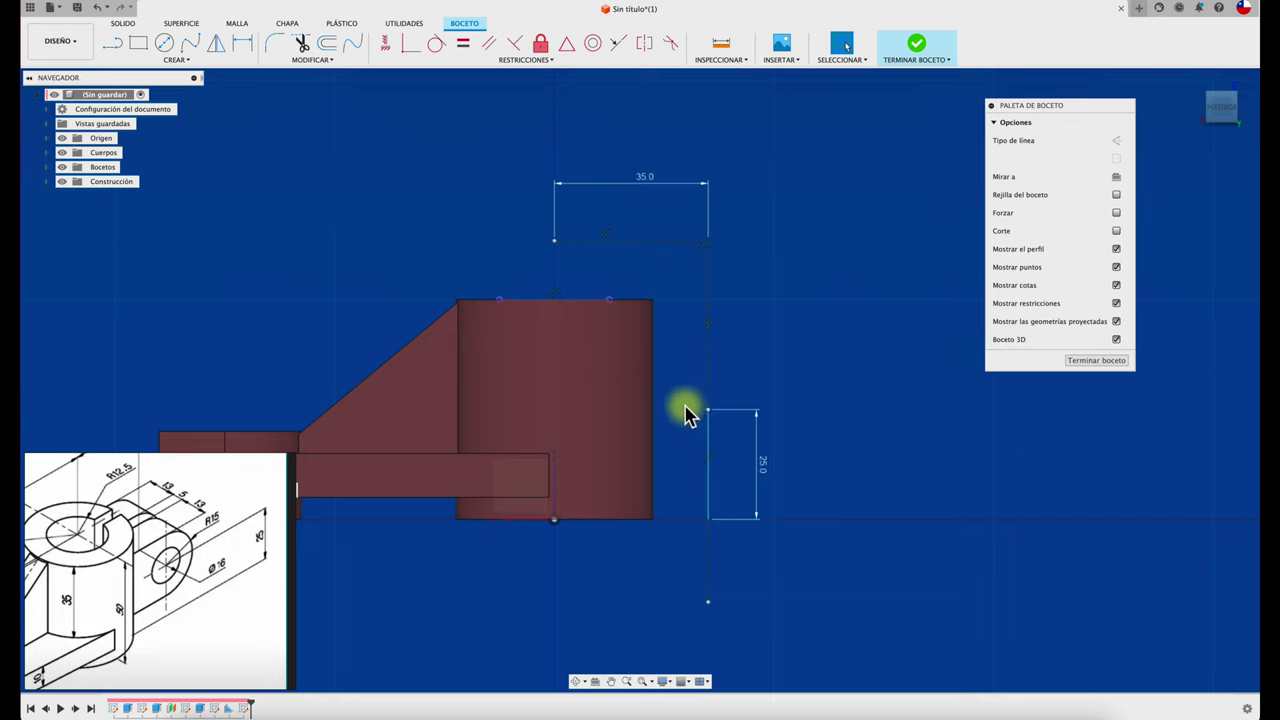
{"action": "scroll", "coordinate": [710, 400], "scroll_direction": "down", "scroll_amount": 2}
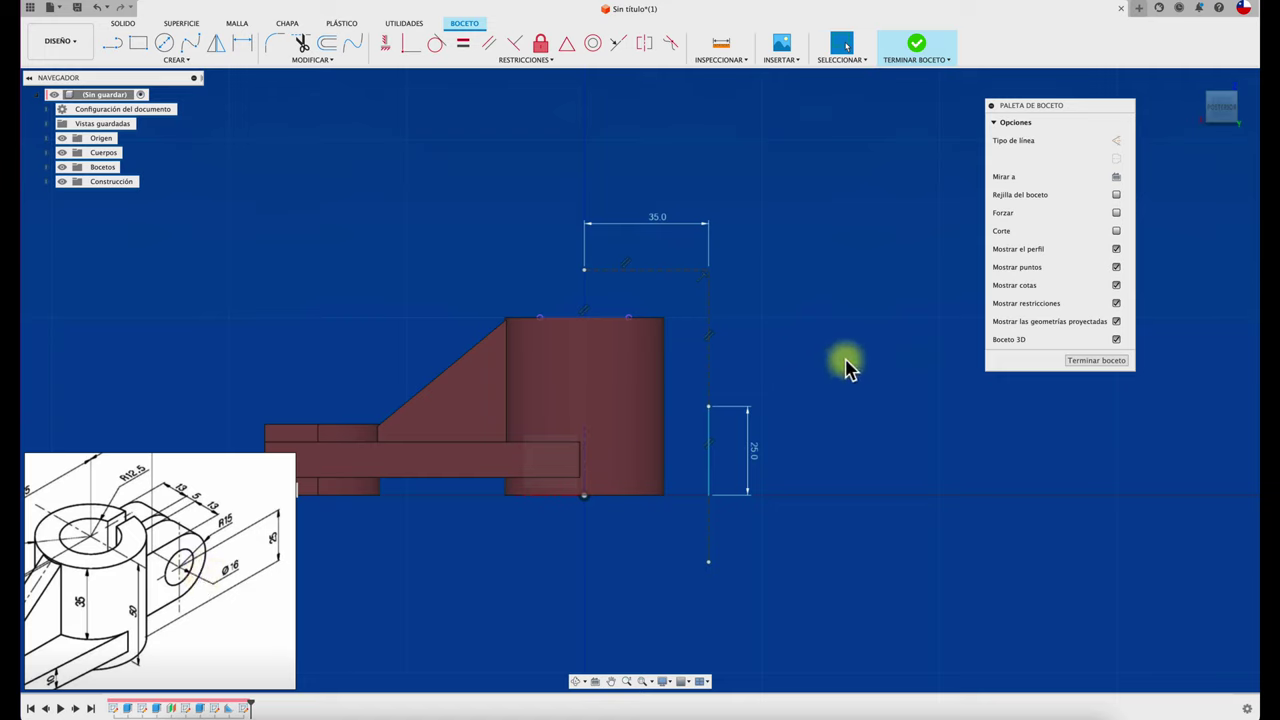
- Draw a Ø16 circle centred on the top end of the 25 mm line
{"action": "left_click", "coordinate": [164, 45]}
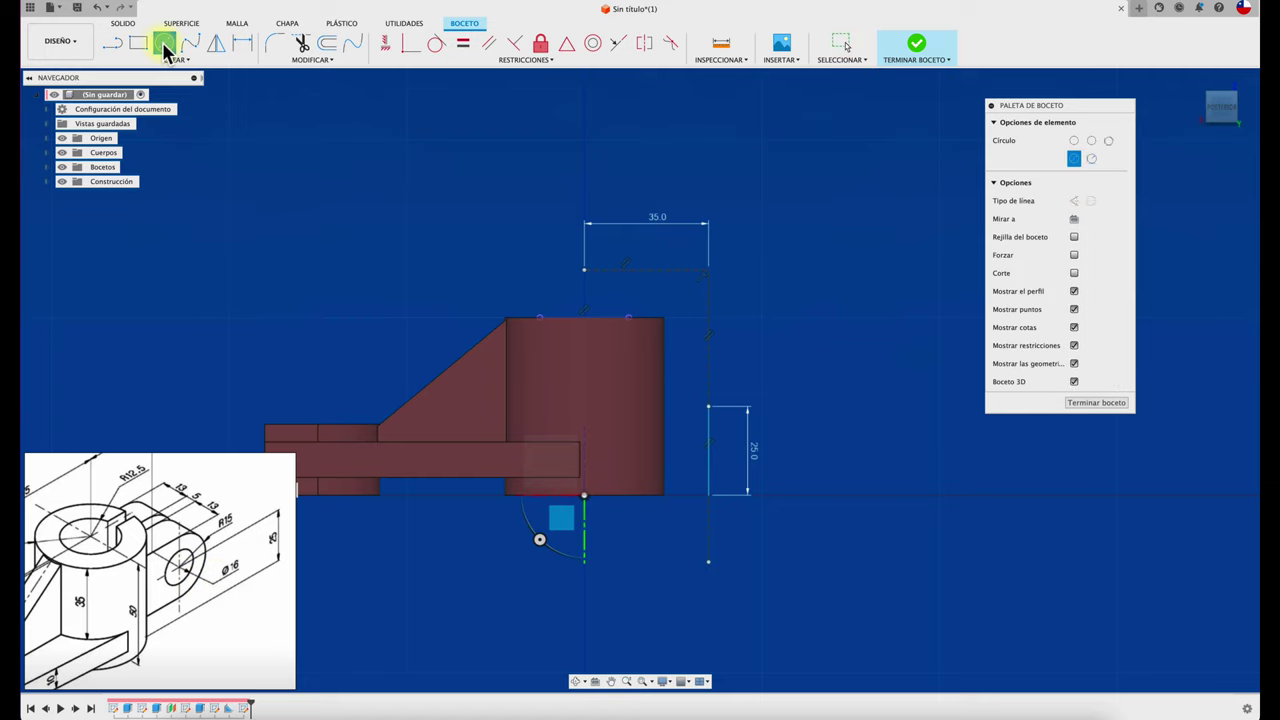
{"action": "left_click", "coordinate": [709, 408]}
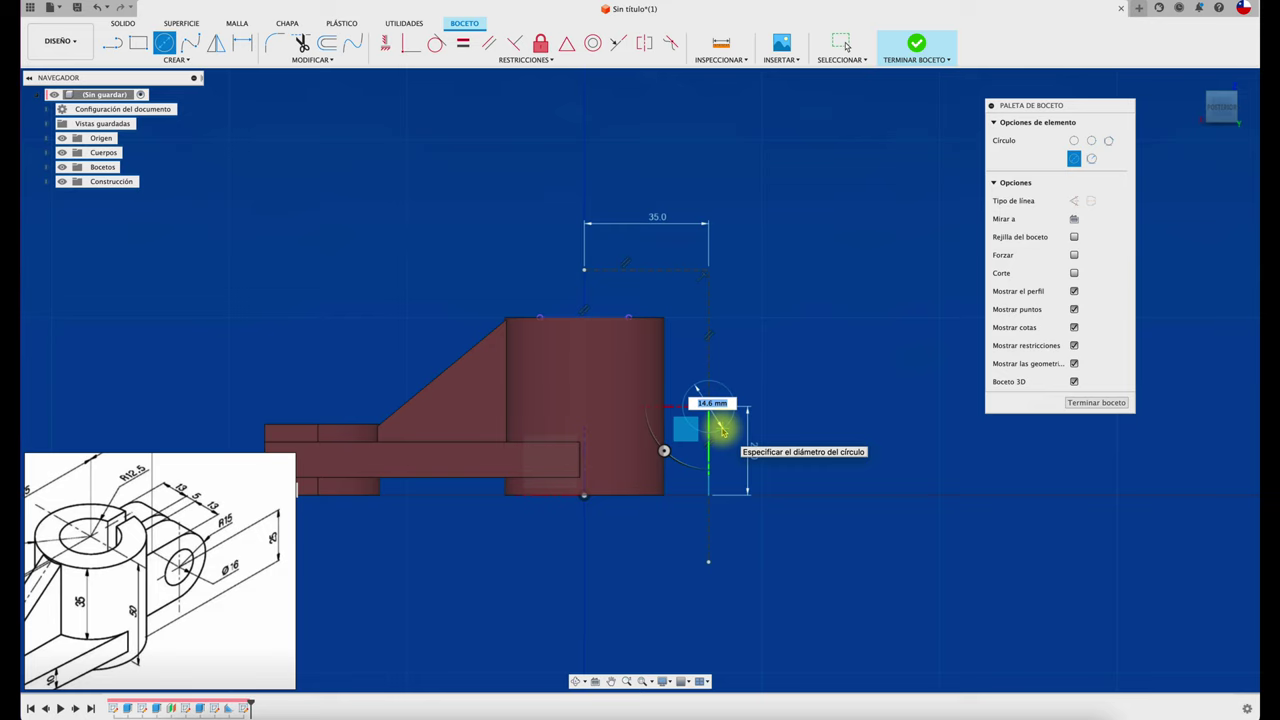
{"action": "key", "text": "Return"}
{"action": "key", "text": "Escape"}
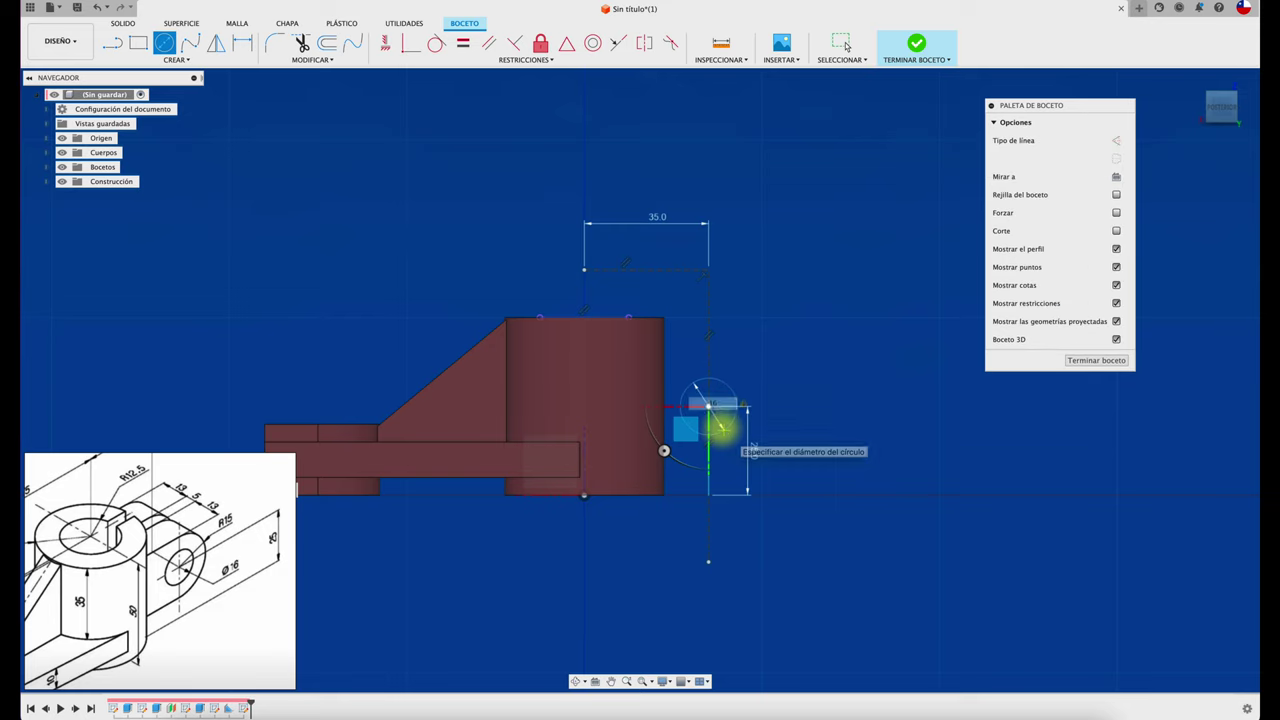
{"action": "scroll", "coordinate": [845, 343], "scroll_direction": "up", "scroll_amount": 1}
{"action": "scroll", "coordinate": [845, 343], "scroll_direction": "up", "scroll_amount": 1}
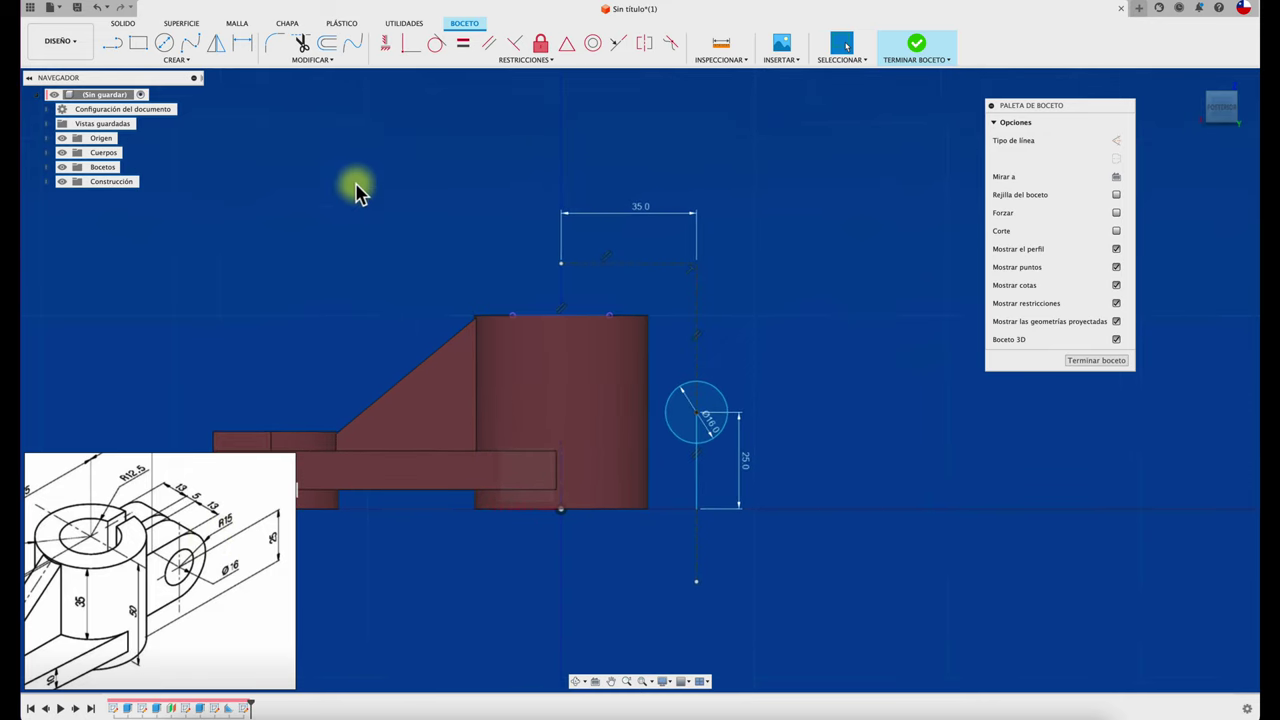
- Add a concentric outer circle and set its diameter to 30 mm
{"action": "left_click", "coordinate": [164, 43]}
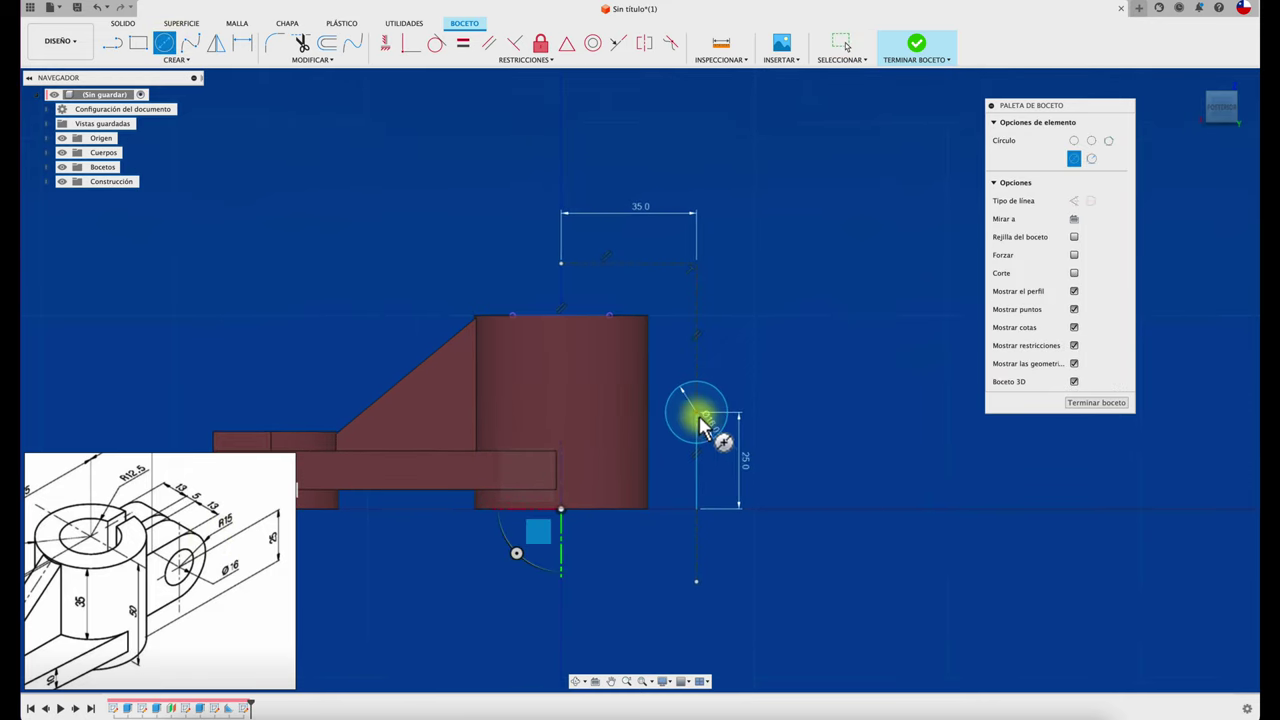
{"action": "left_click", "coordinate": [697, 414]}
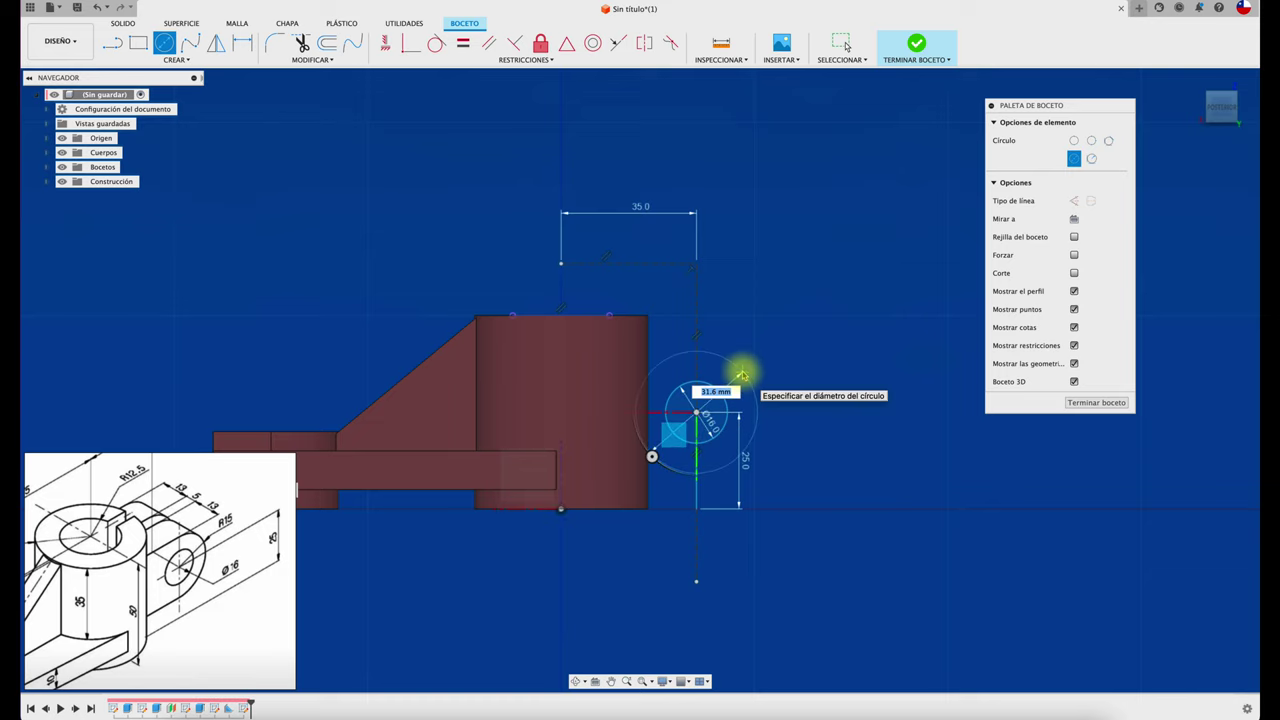
{"action": "key", "text": "Tab"}
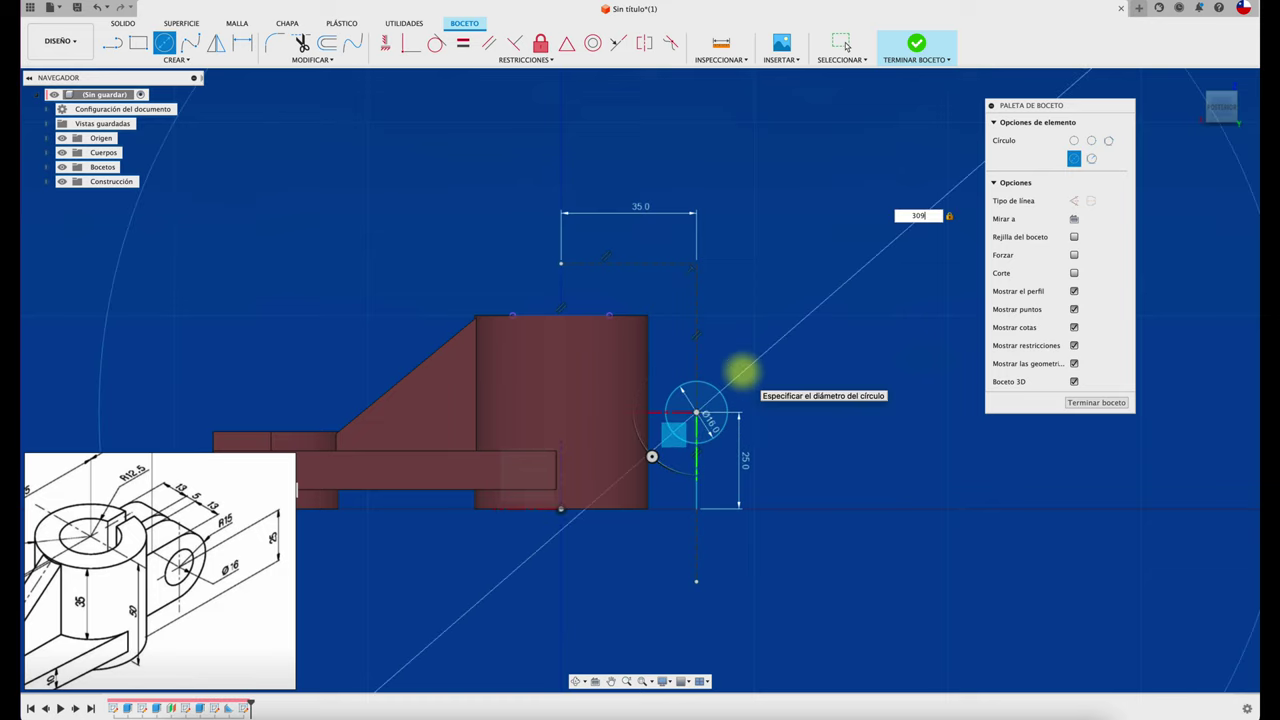
{"action": "left_click", "coordinate": [845, 45]}
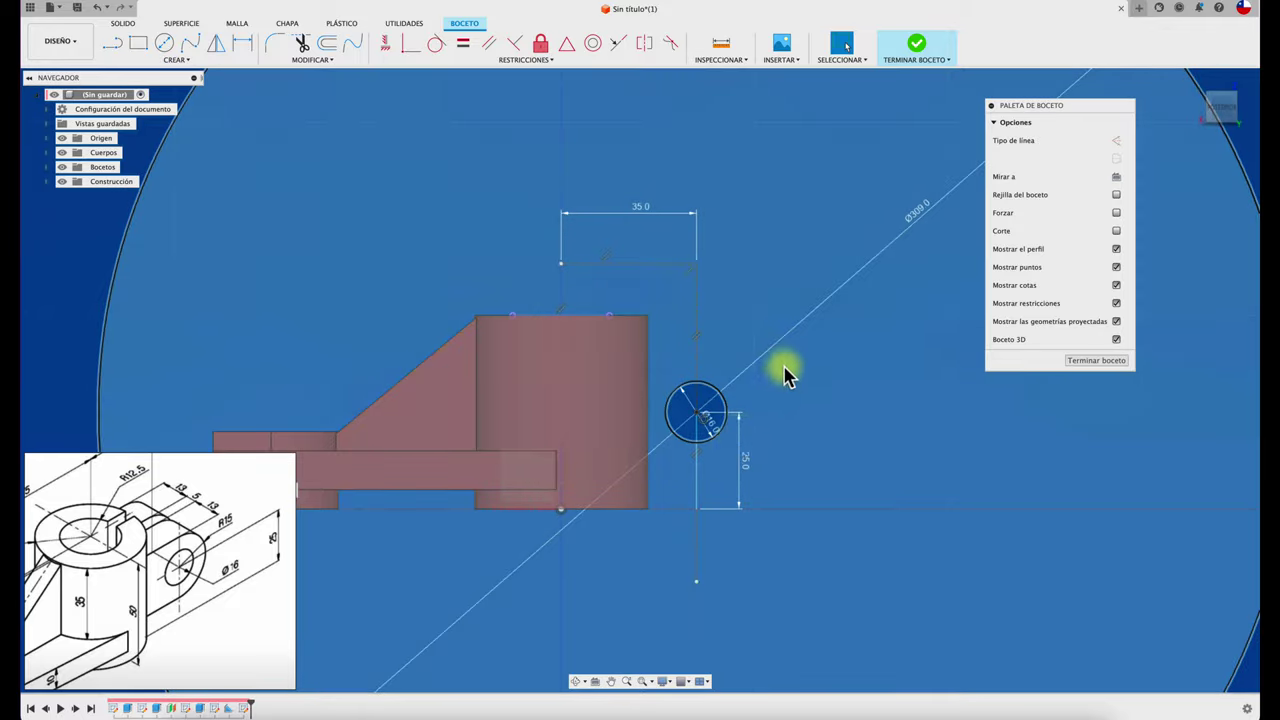
{"action": "key", "text": "c"}
{"action": "type", "text": "30"}
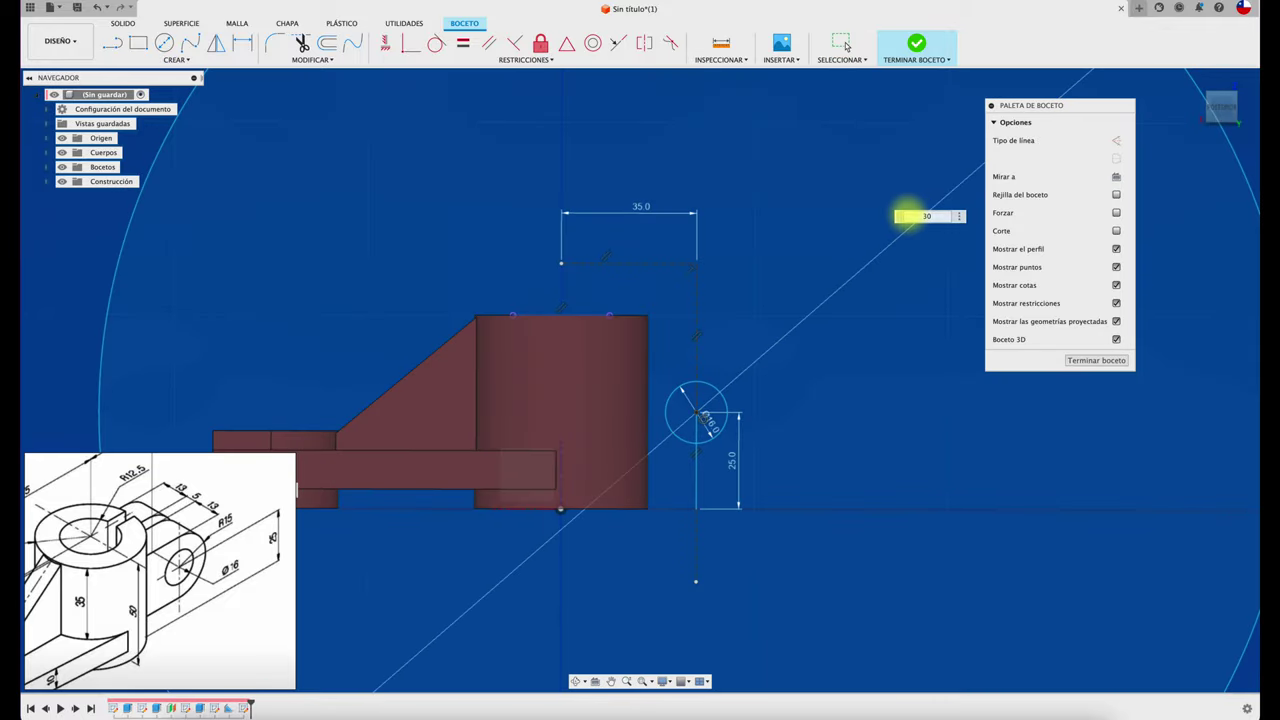
{"action": "key", "text": "Return"}
{"action": "scroll", "coordinate": [780, 423], "scroll_direction": "up", "scroll_amount": 2}
{"action": "scroll", "coordinate": [783, 427], "scroll_direction": "up", "scroll_amount": 1}
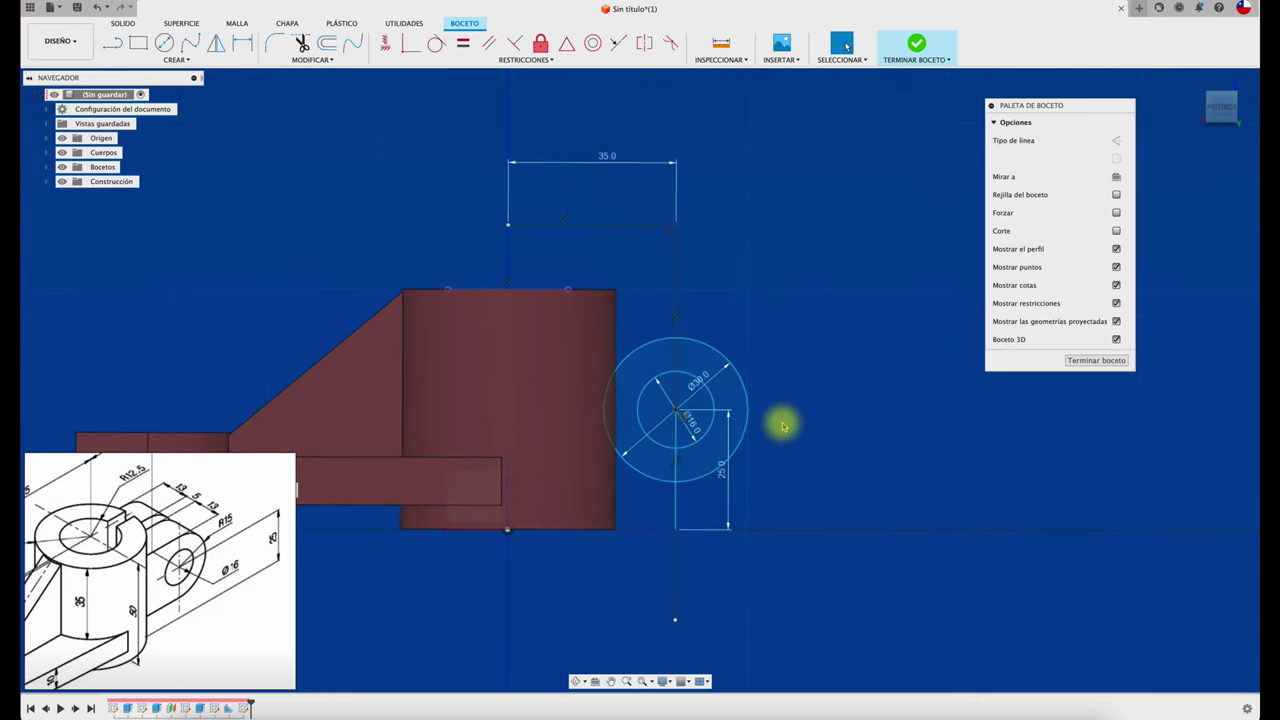
{"action": "key", "text": "l"}
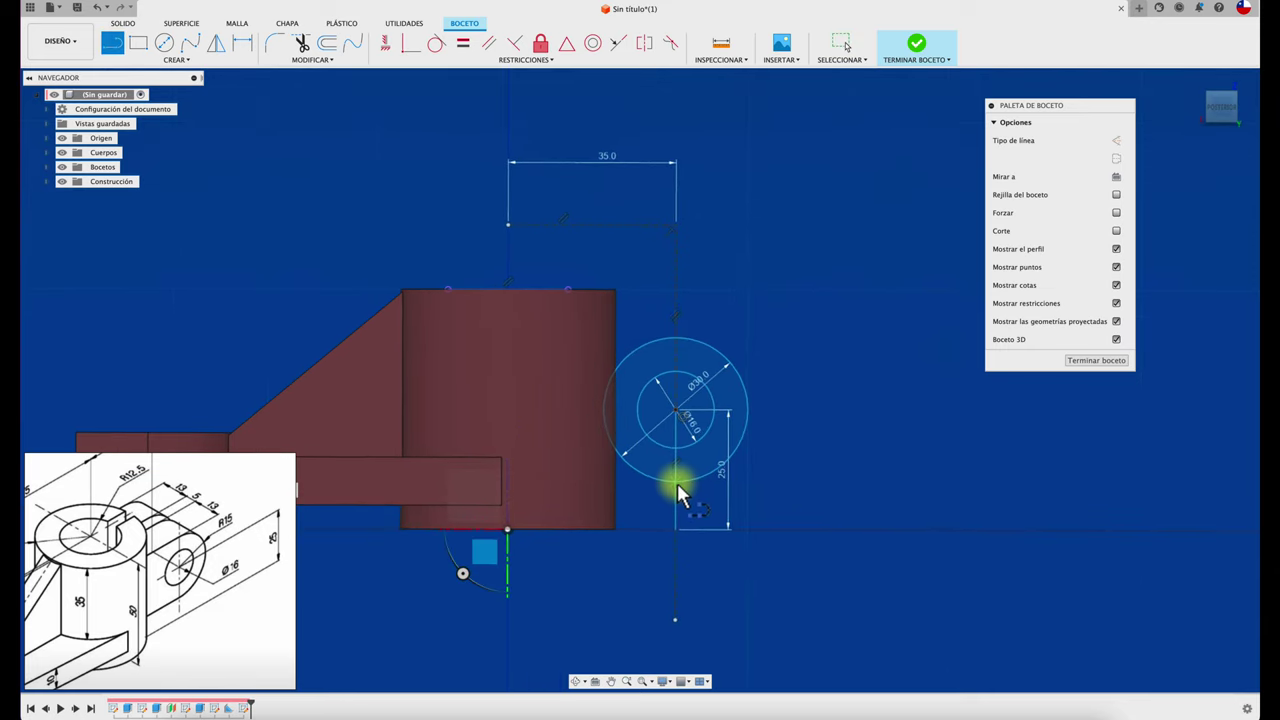
{"action": "key", "text": "Escape"}
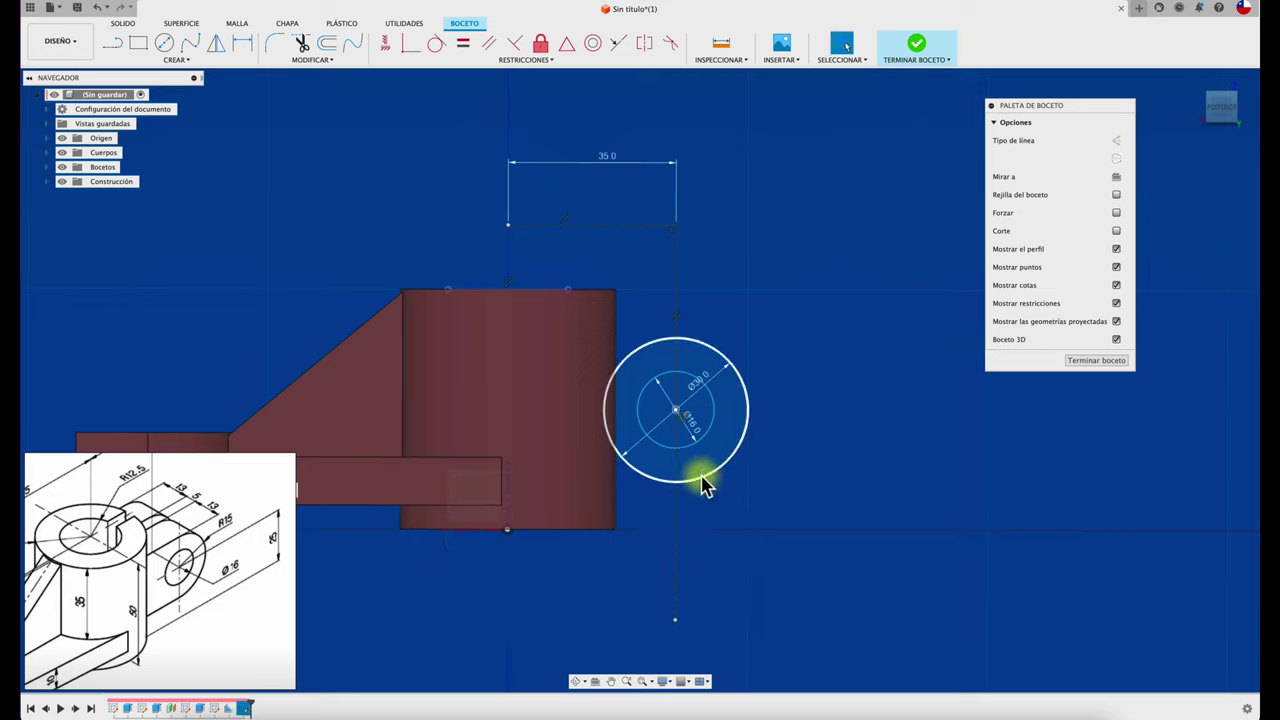
- Draw a horizontal line from the Ø30 circle's top to the boss, plus a vertical line
{"action": "key", "text": "l"}
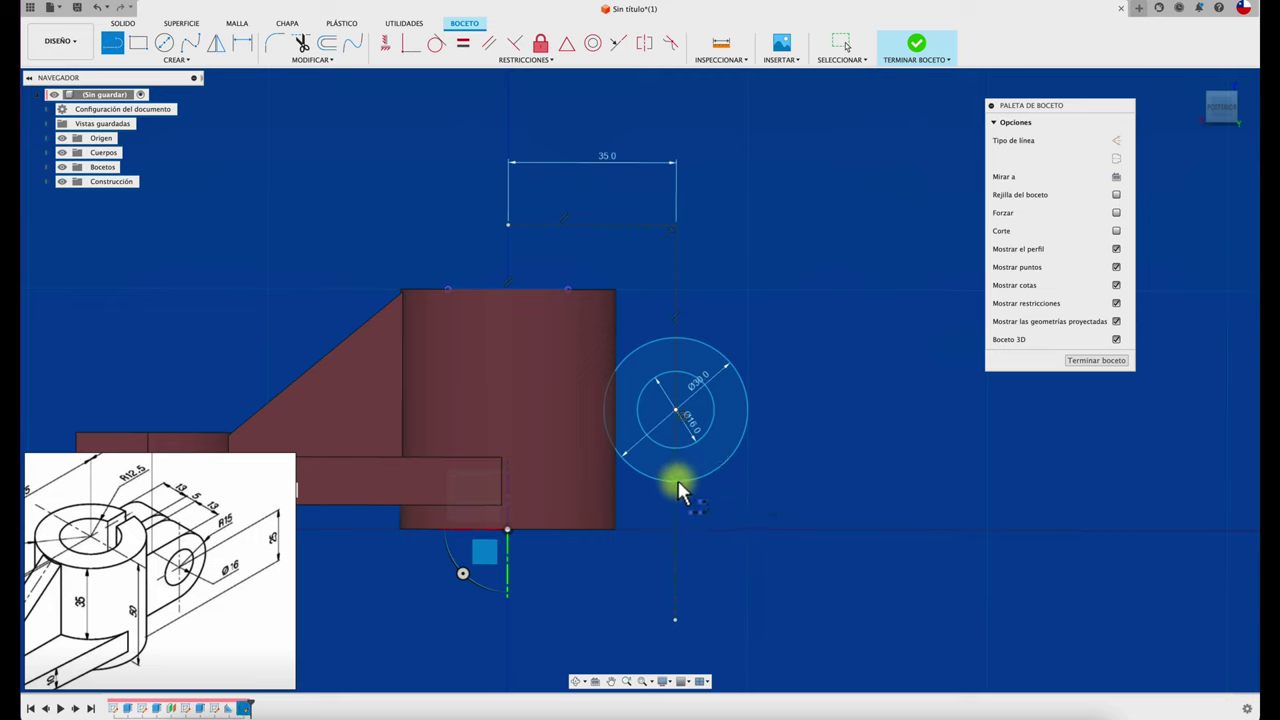
{"action": "left_click", "coordinate": [676, 481]}
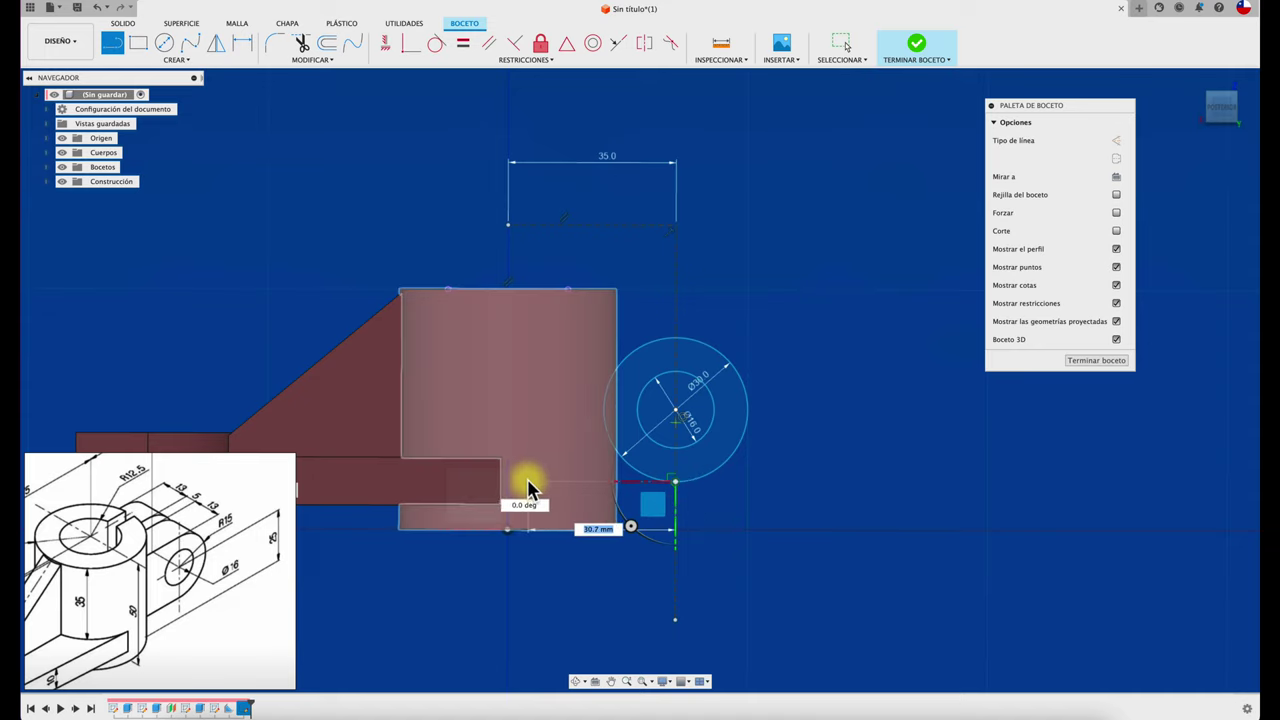
{"action": "key", "text": "Escape"}
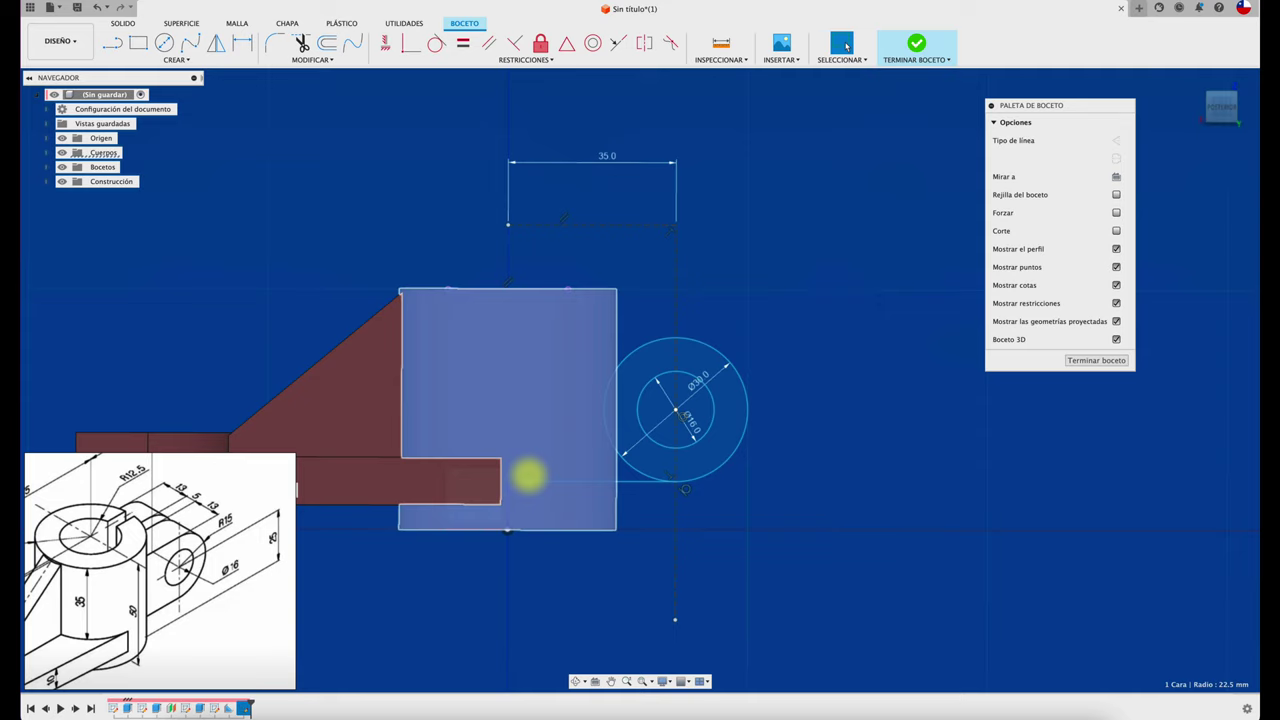
{"action": "key", "text": "l"}
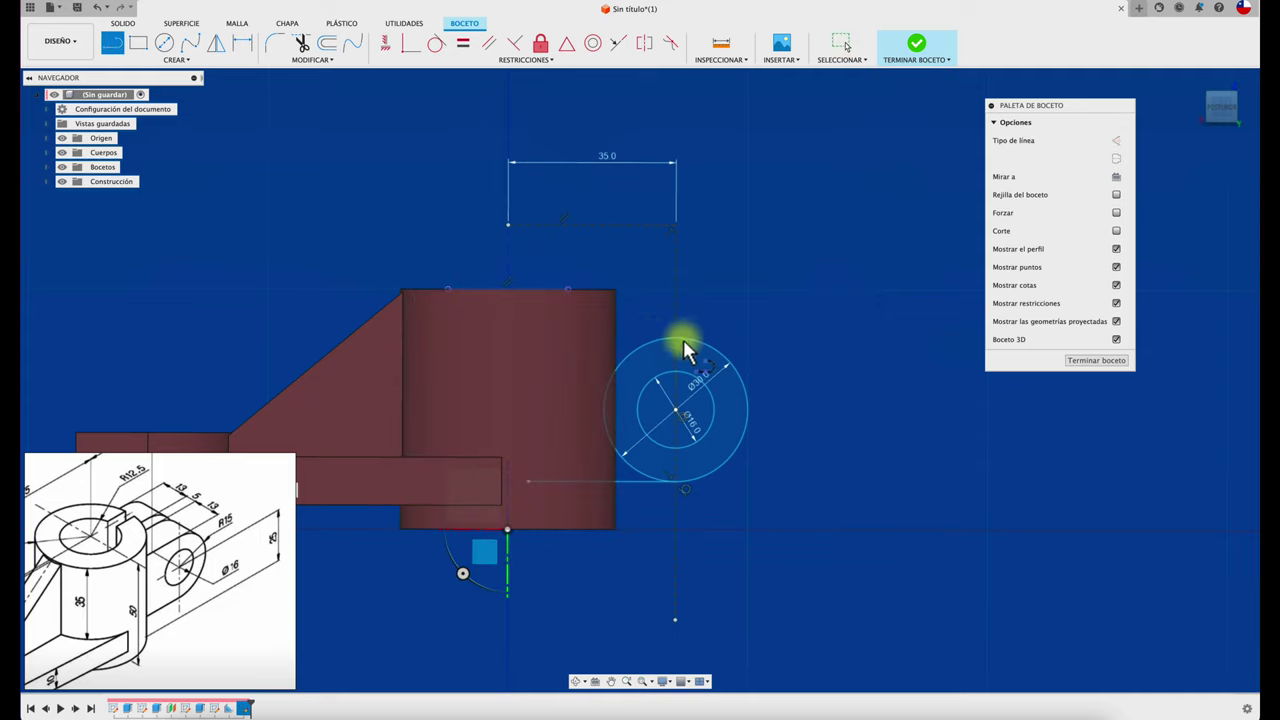
{"action": "left_click", "coordinate": [676, 339]}
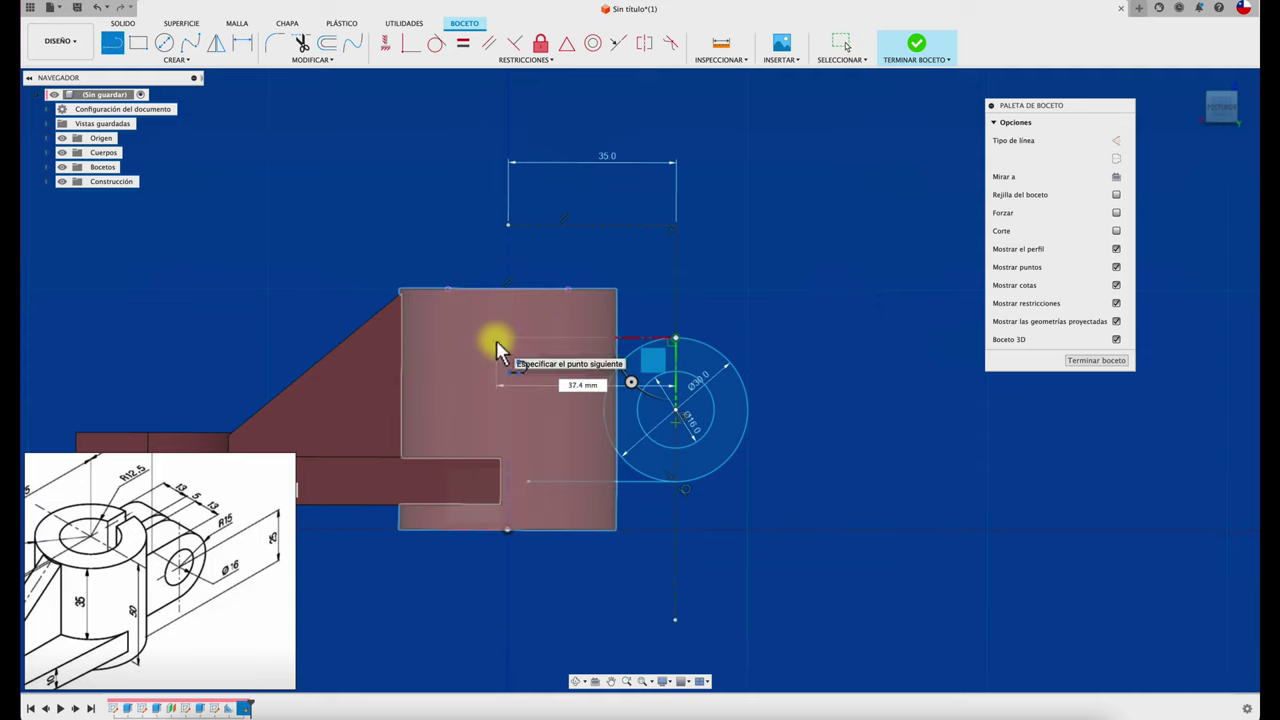
{"action": "left_click", "coordinate": [496, 340]}
{"action": "key", "text": "Escape"}
{"action": "key", "text": "l"}
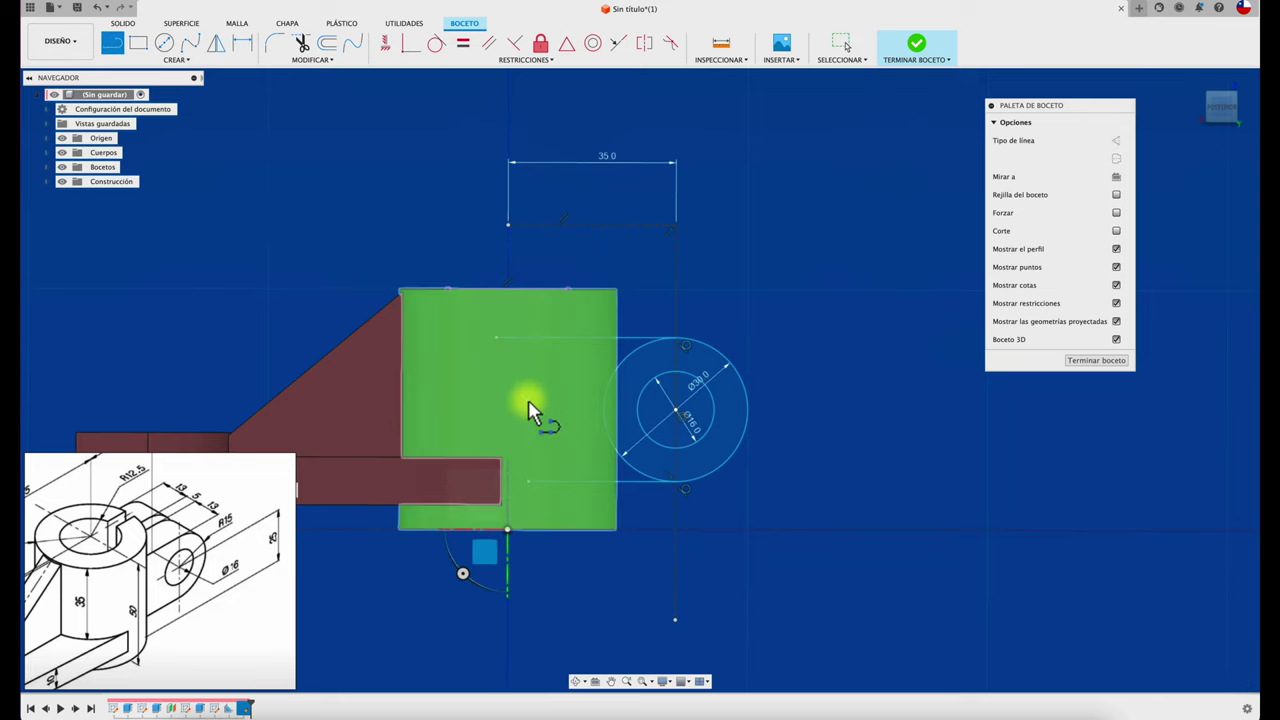
{"action": "left_click", "coordinate": [528, 481]}
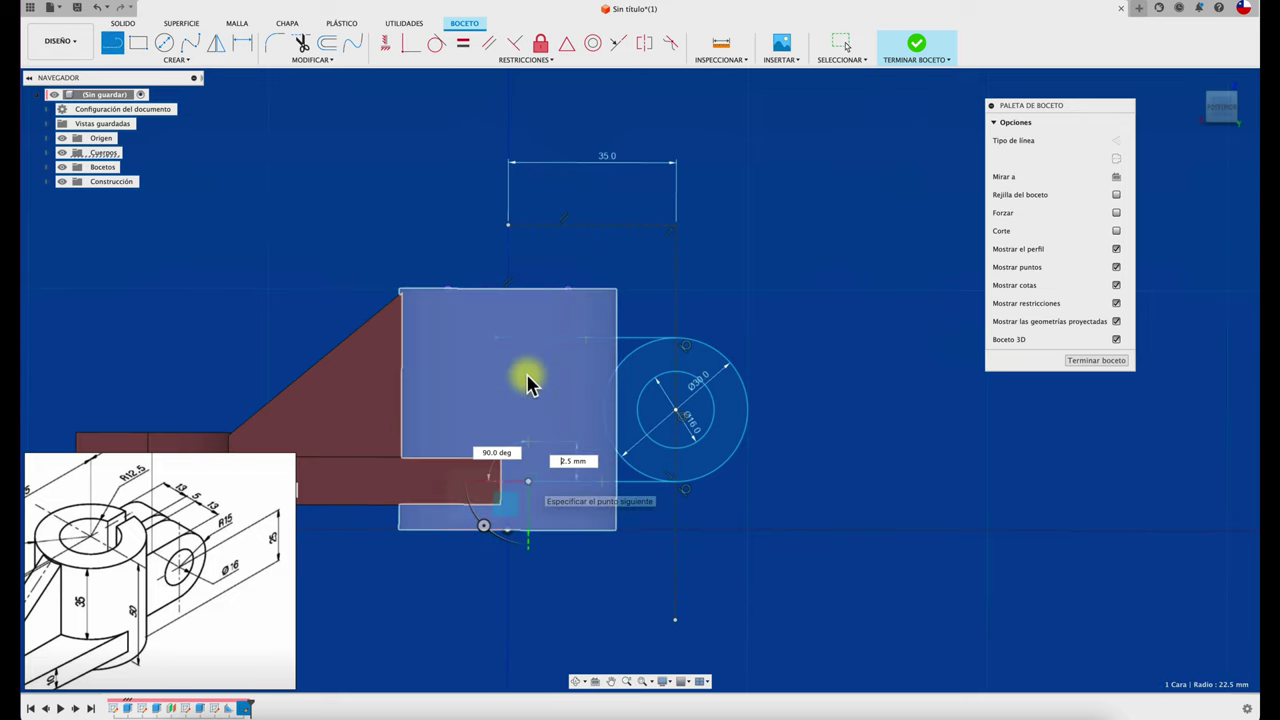
{"action": "left_click", "coordinate": [530, 258]}
{"action": "key", "text": "Escape"}
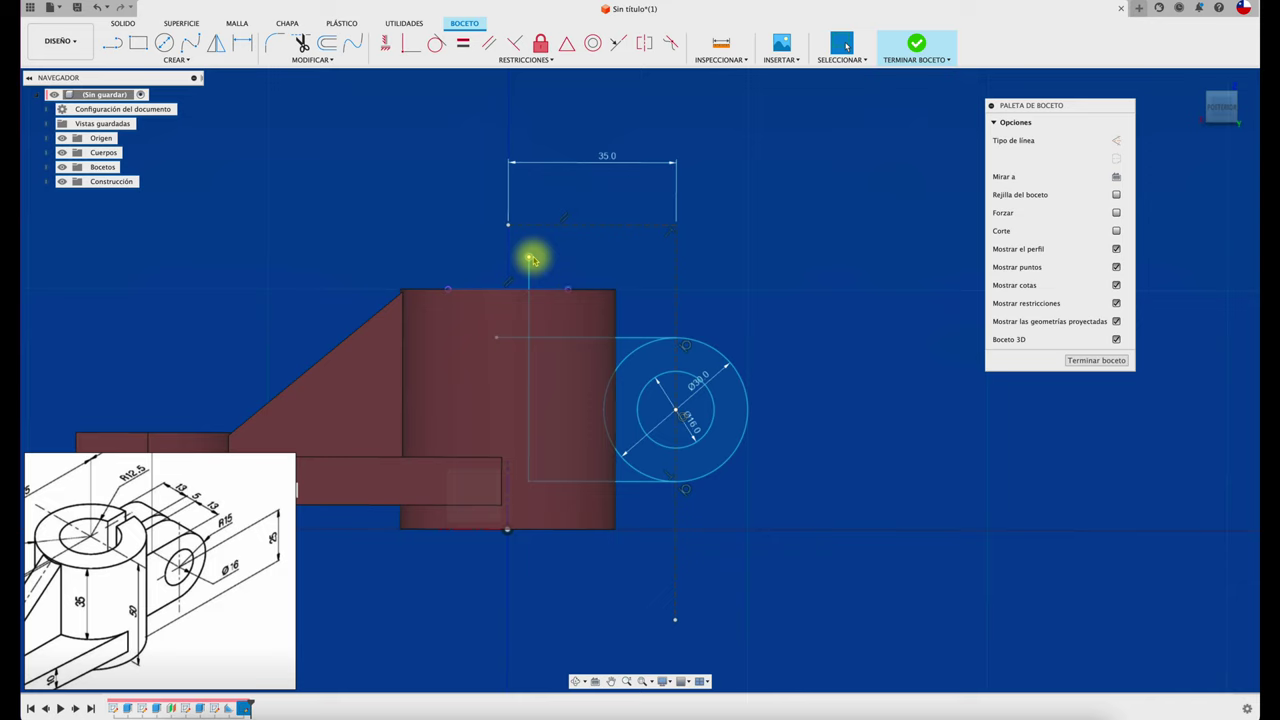
- Trim the leftover circle arc and line stub, then return to the home view
{"action": "key", "text": "t"}
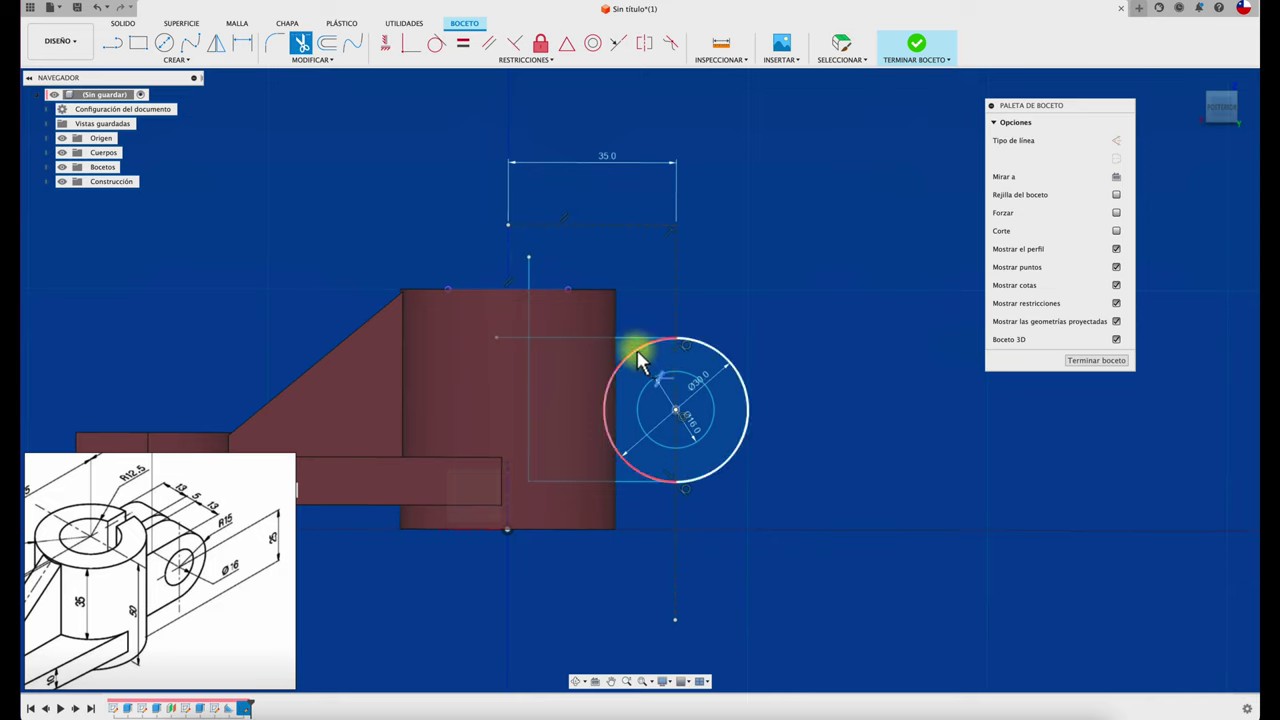
{"action": "left_click", "coordinate": [636, 352]}
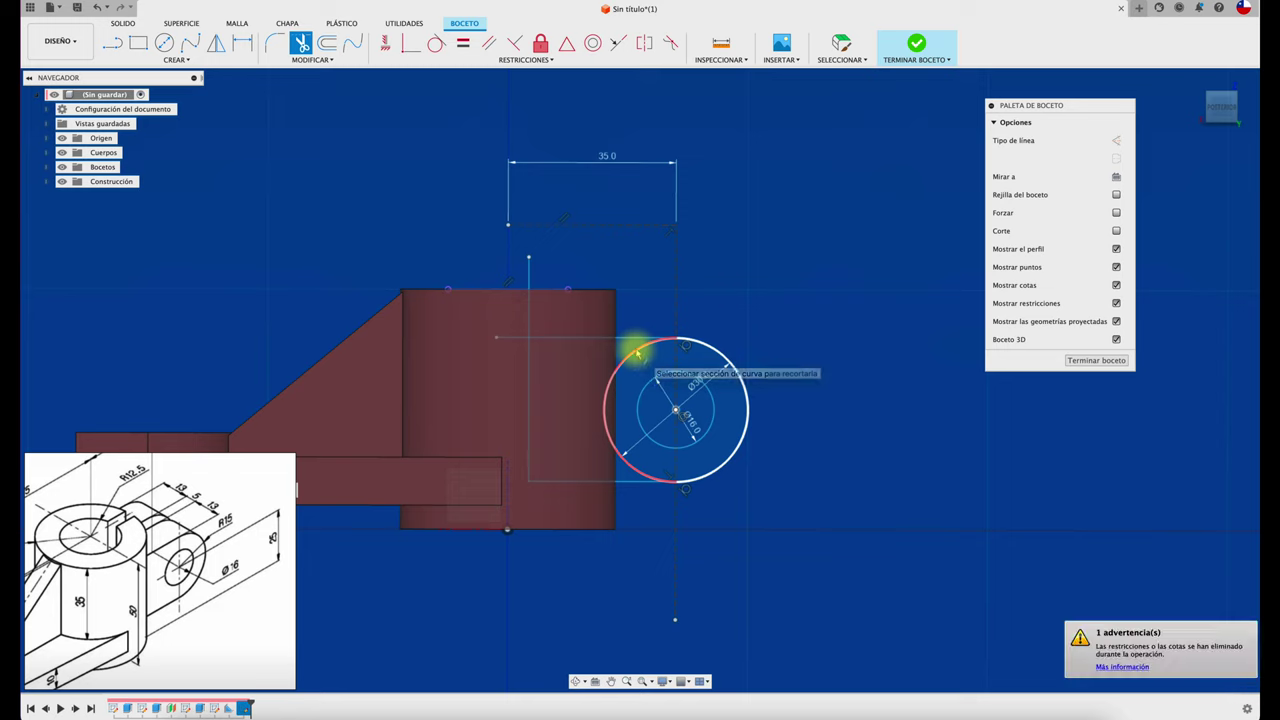
{"action": "left_click", "coordinate": [515, 337]}
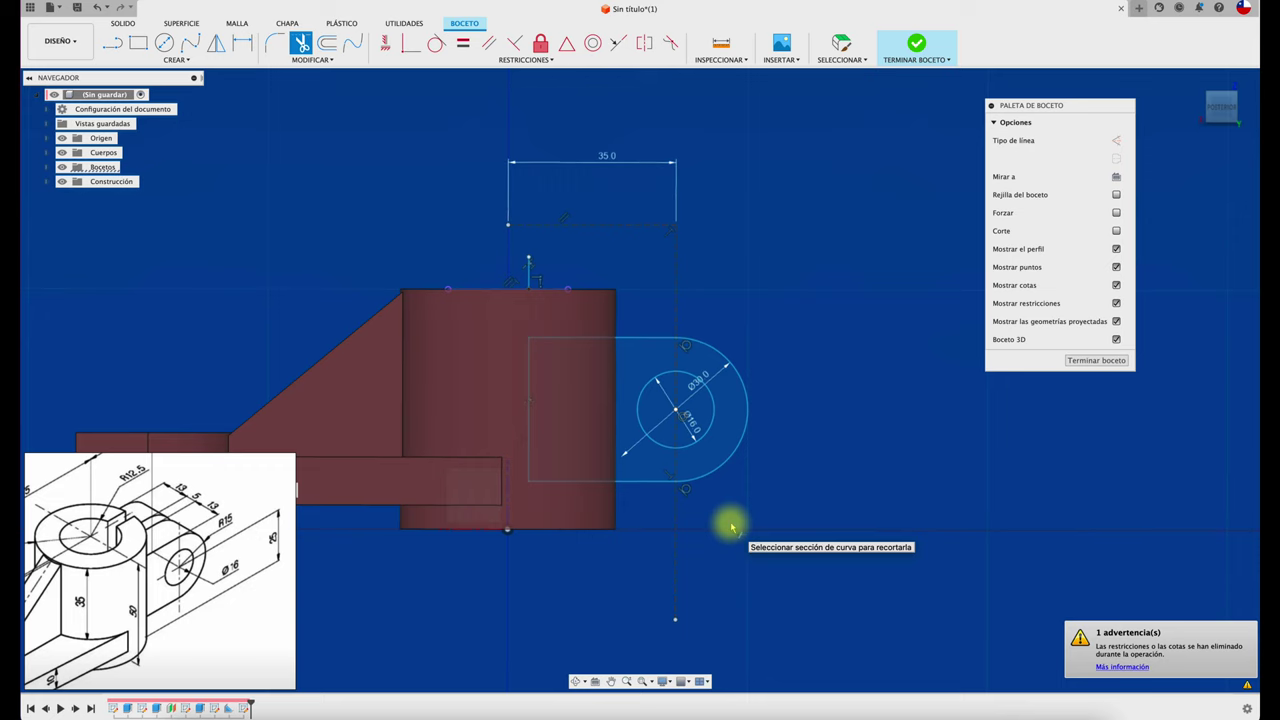
{"action": "key", "text": "F6"}
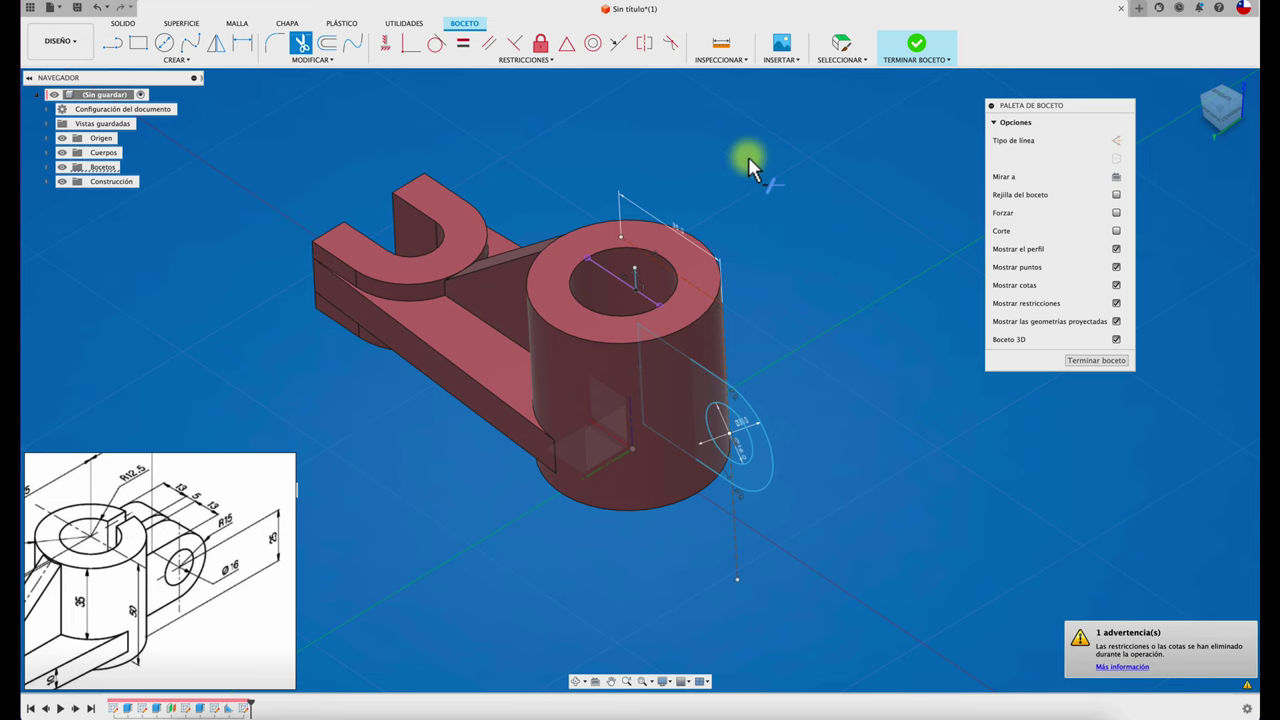
- Finish the sketch and extrude the lug profile as a Join to the existing body
{"action": "left_click", "coordinate": [918, 55]}
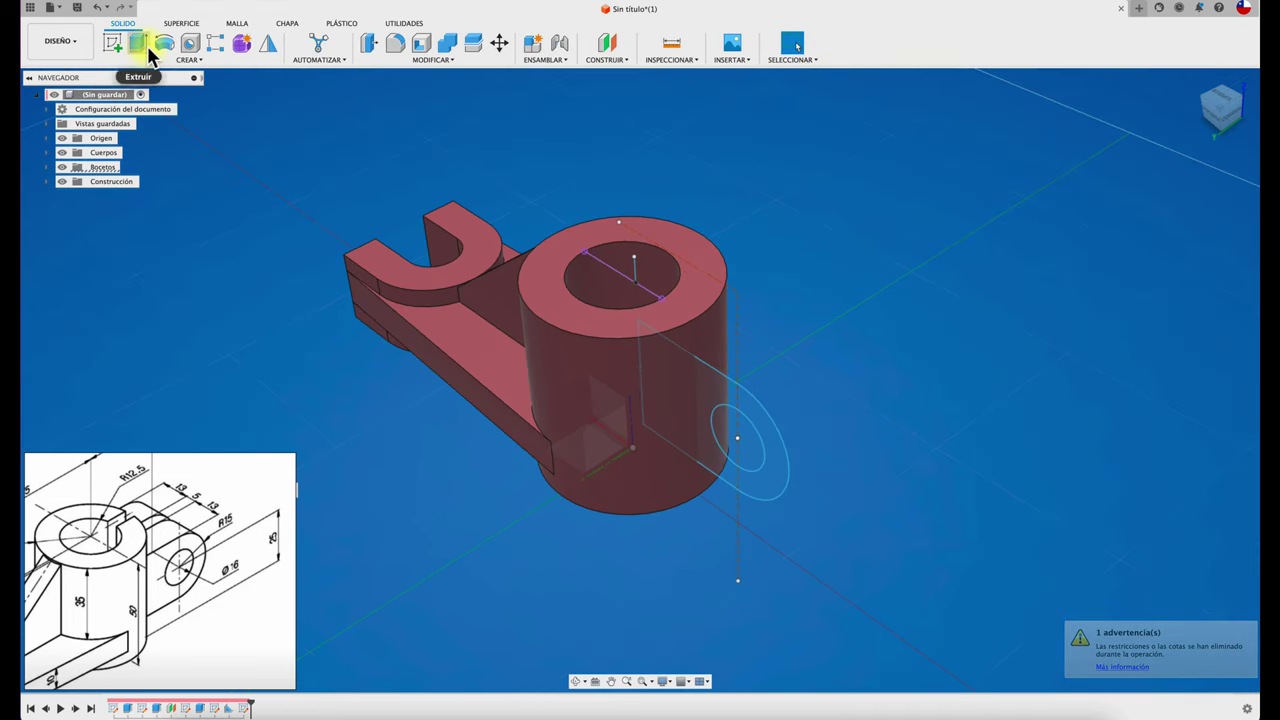
{"action": "left_click", "coordinate": [138, 42]}
{"action": "left_click", "coordinate": [781, 490]}
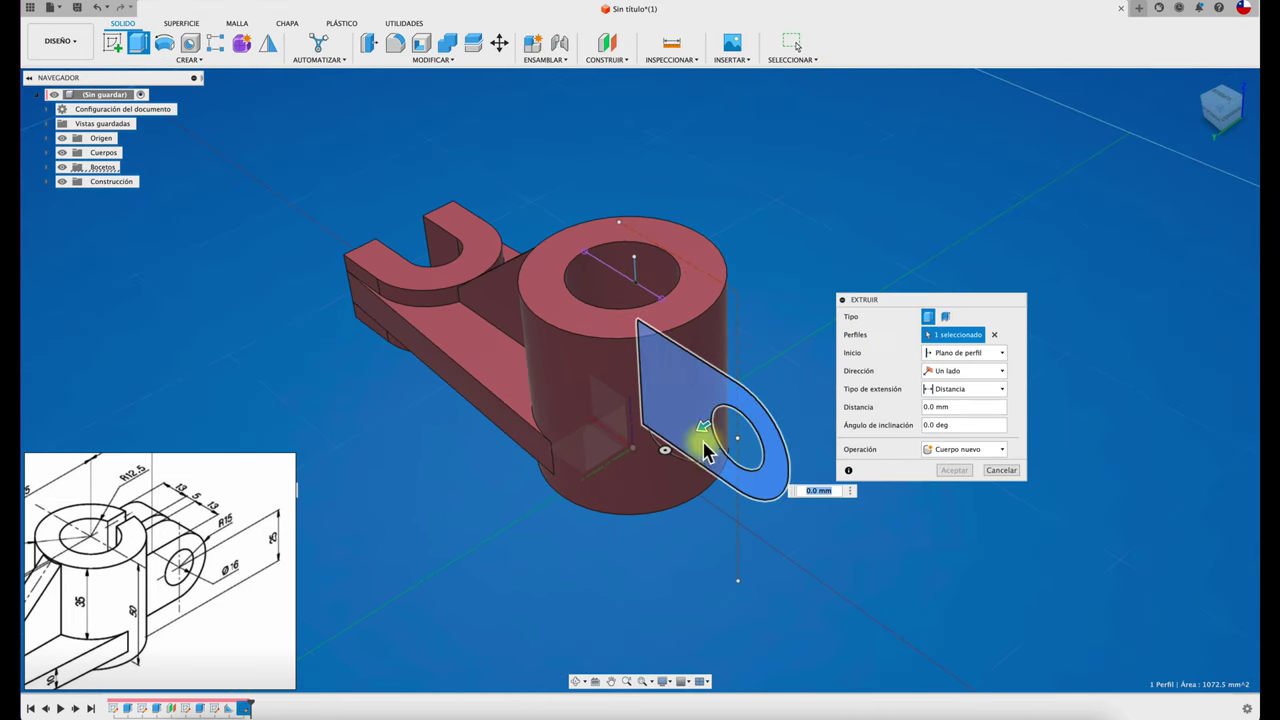
{"action": "left_click_drag", "start_coordinate": [702, 430], "coordinate": [667, 447]}
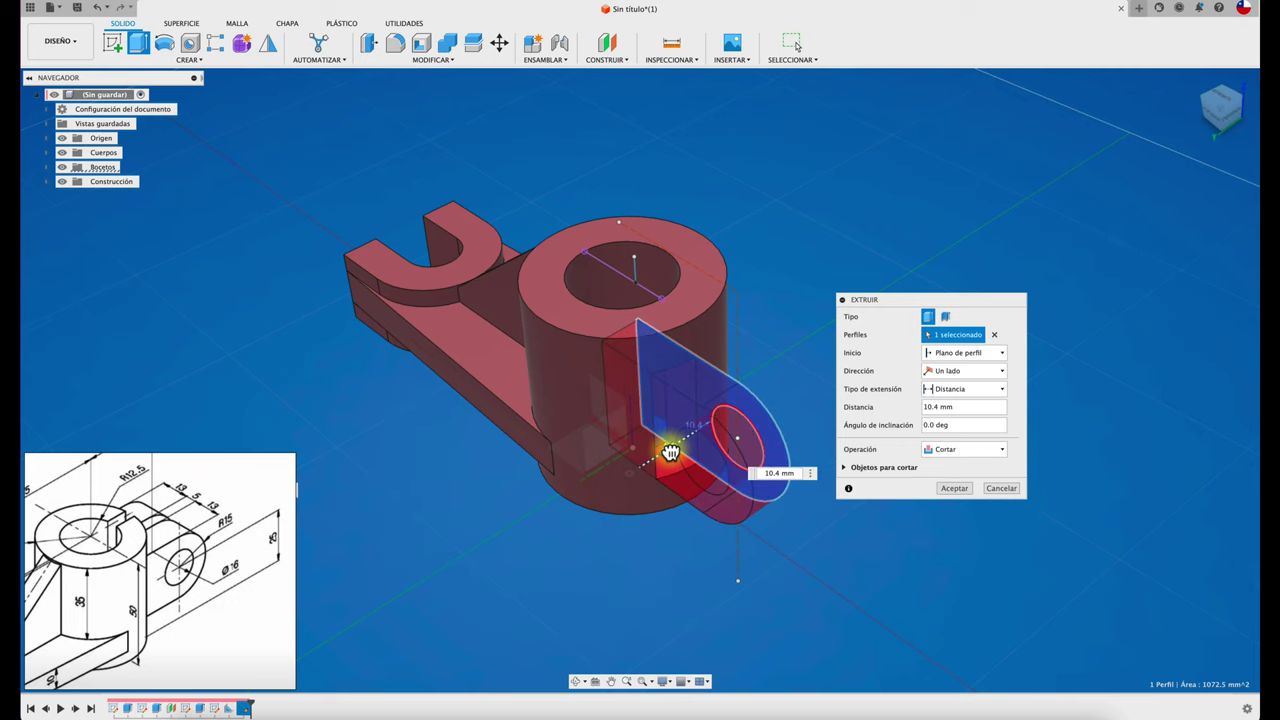
{"action": "left_click", "coordinate": [951, 449]}
{"action": "left_click", "coordinate": [944, 466]}
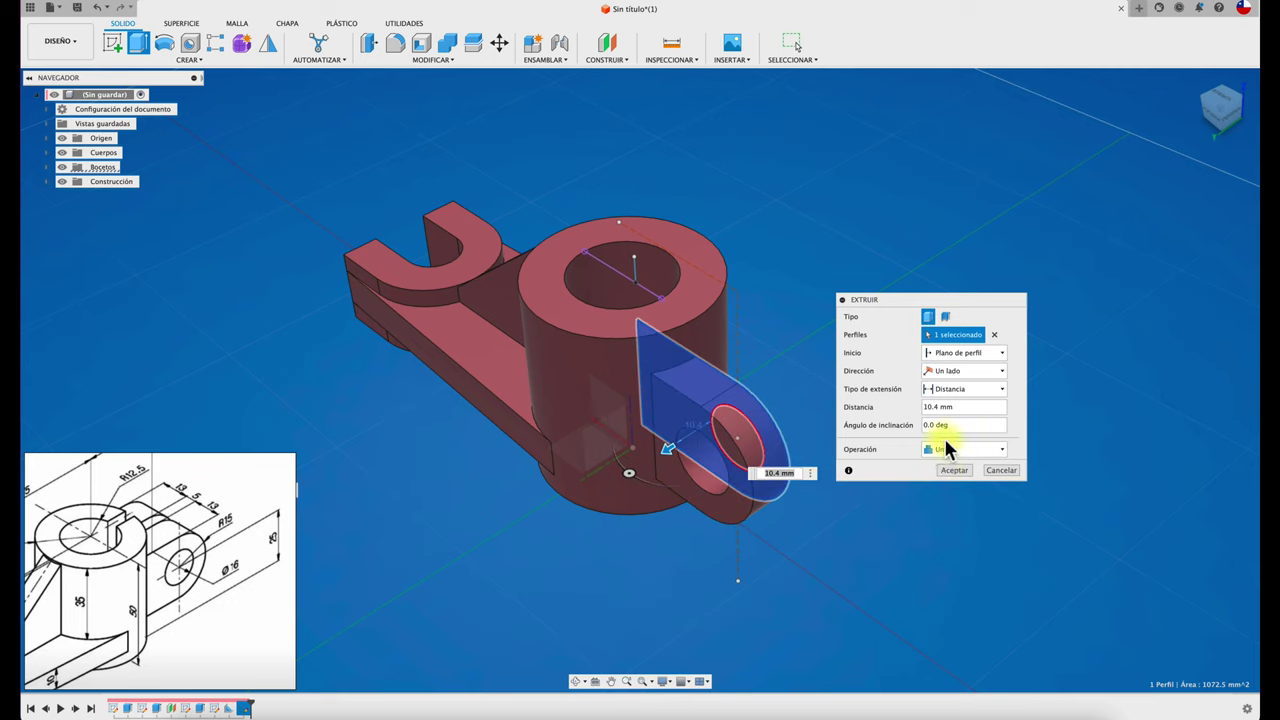
- Make the lug extrusion symmetric, full-length 31 mm, and confirm it
{"action": "left_click", "coordinate": [969, 387]}
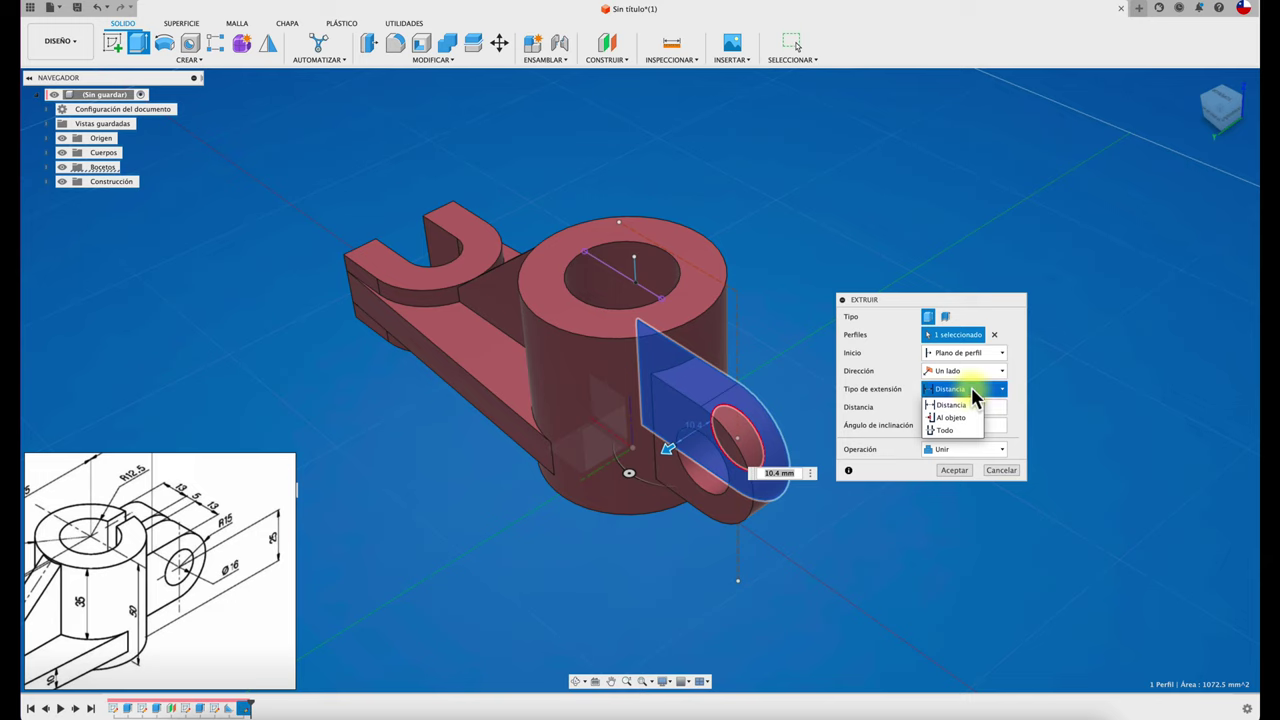
{"action": "left_click", "coordinate": [974, 370]}
{"action": "left_click", "coordinate": [951, 399]}
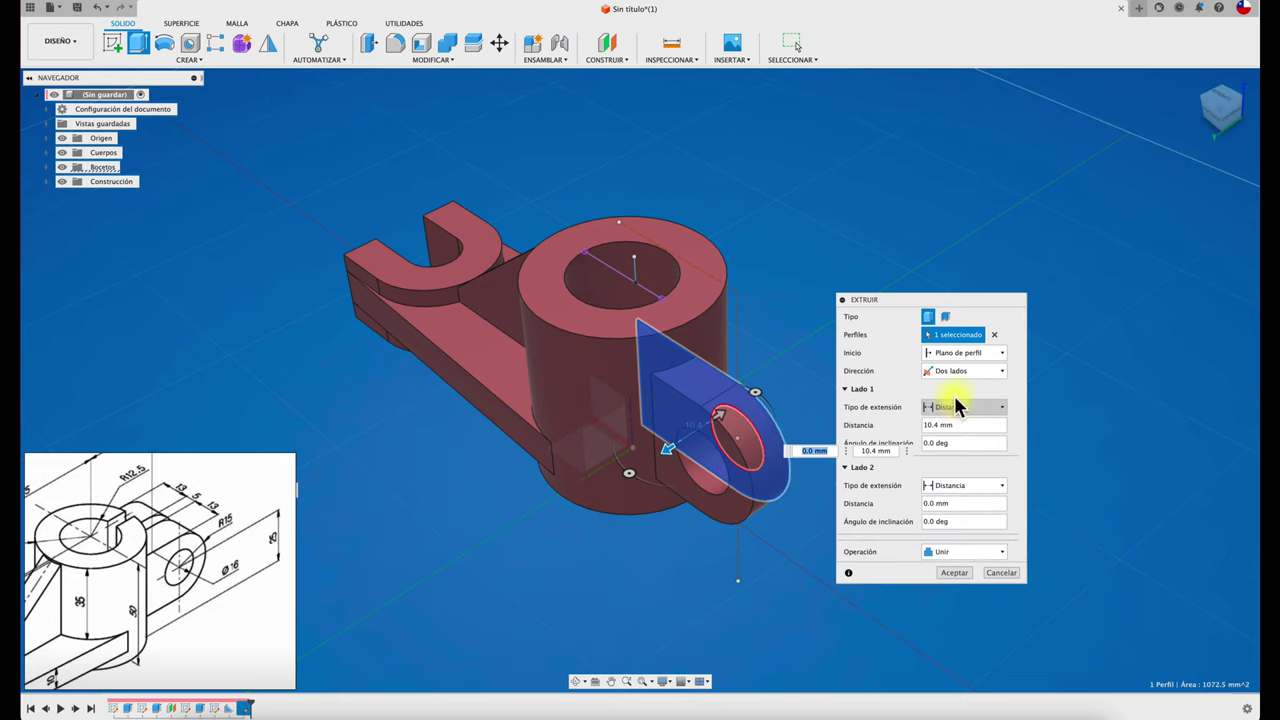
{"action": "left_click", "coordinate": [973, 371]}
{"action": "left_click", "coordinate": [952, 411]}
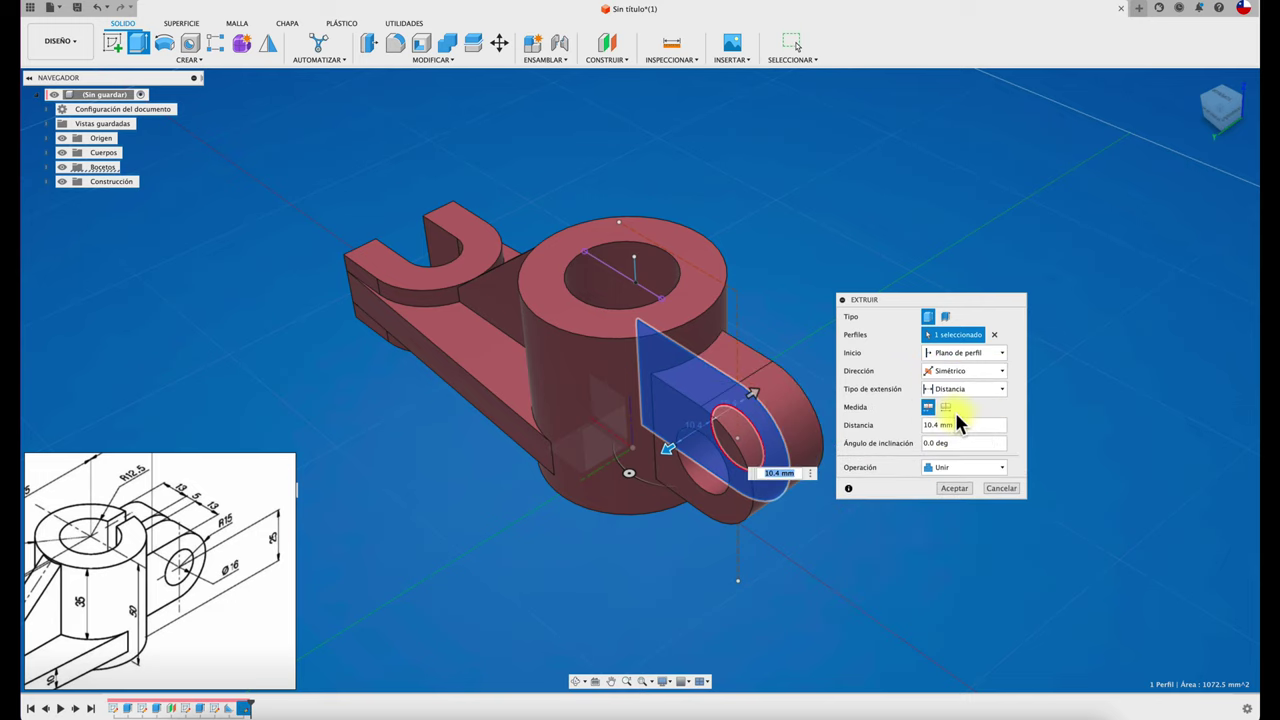
{"action": "left_click_drag", "start_coordinate": [752, 394], "coordinate": [763, 387]}
{"action": "left_click", "coordinate": [946, 410]}
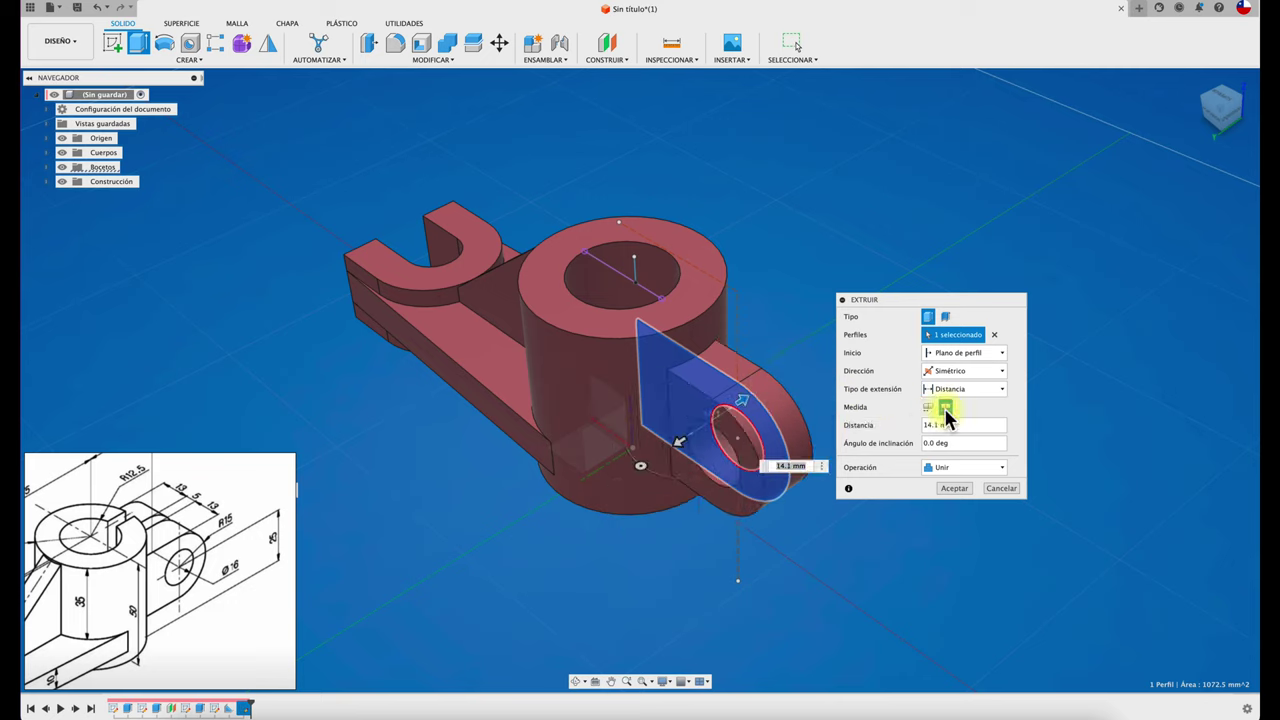
{"action": "mouse_move", "coordinate": [743, 404]}
{"action": "left_mouse_down"}
{"action": "mouse_move", "coordinate": [786, 374]}
{"action": "mouse_move", "coordinate": [768, 383]}
{"action": "left_mouse_up"}
{"action": "type", "text": "31"}
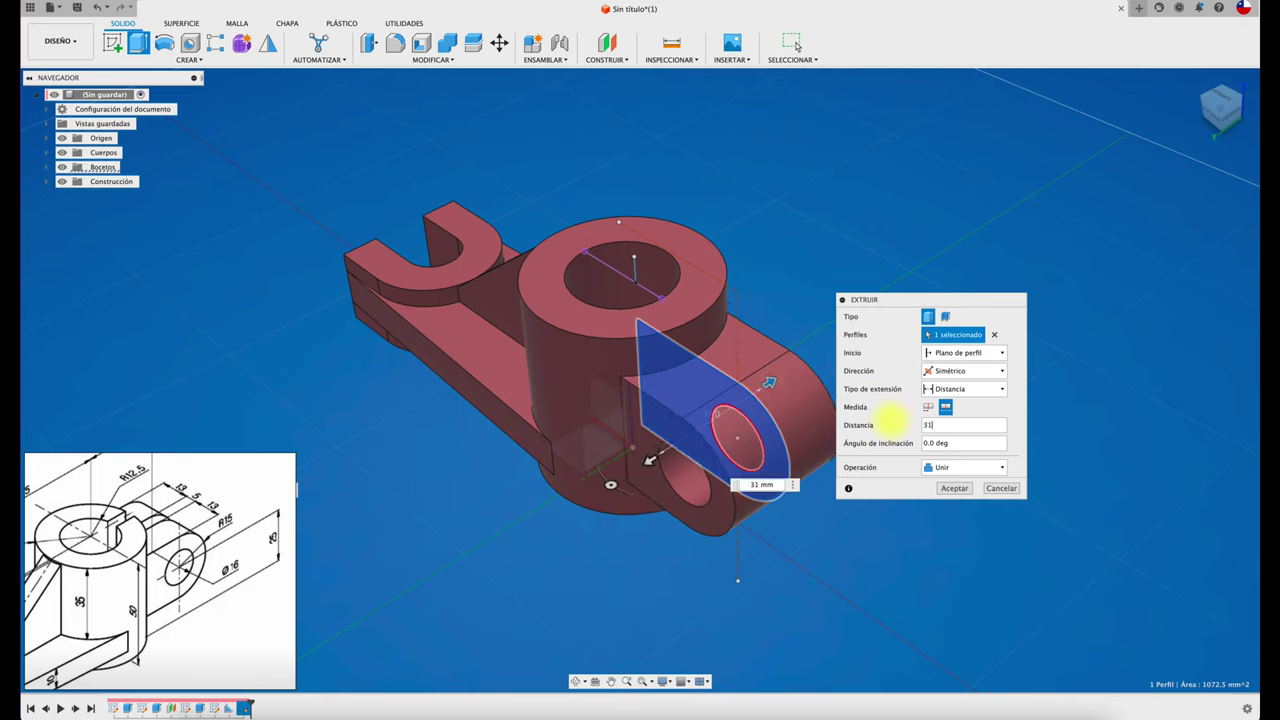
{"action": "left_click", "coordinate": [955, 489]}
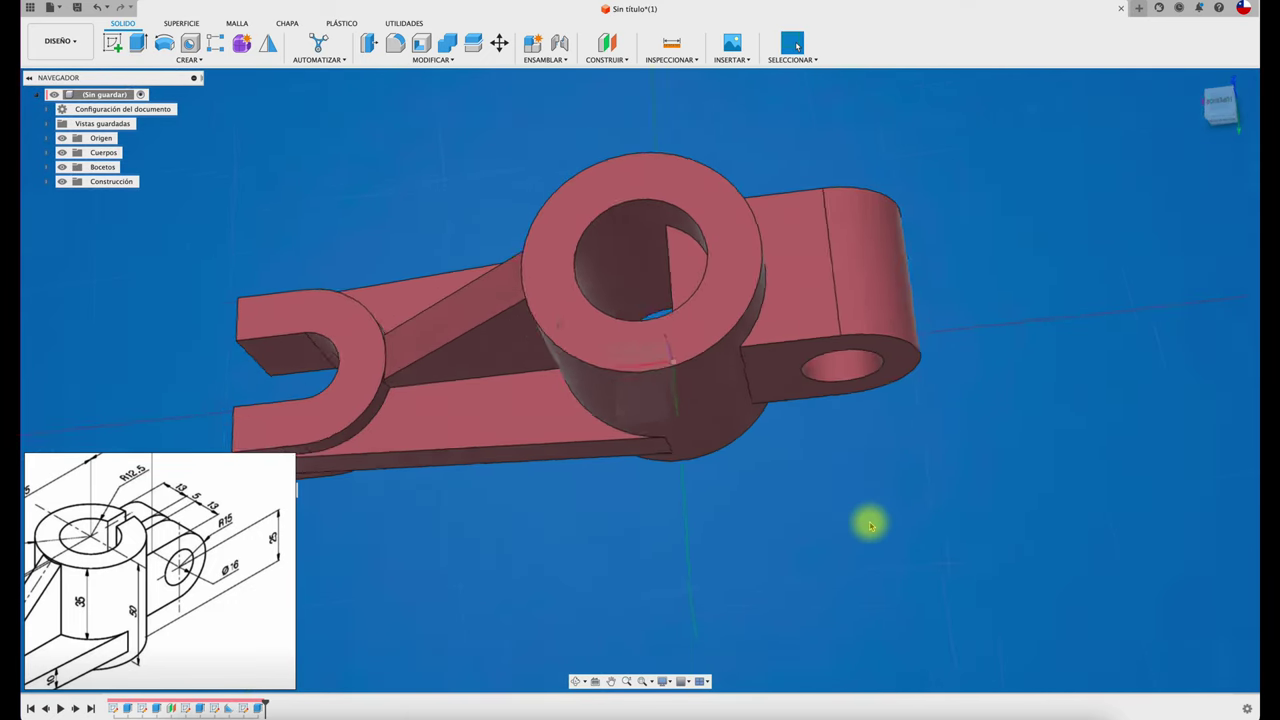
{"action": "mouse_move", "coordinate": [866, 505]}
{"action": "middle_mouse_down", "text": "shift"}
{"action": "mouse_move", "coordinate": [820, 420]}
{"action": "mouse_move", "coordinate": [760, 429]}
{"action": "mouse_move", "coordinate": [742, 392]}
{"action": "mouse_move", "coordinate": [757, 451]}
{"action": "middle_mouse_up", "text": "shift"}
{"action": "scroll", "coordinate": [757, 455], "scroll_direction": "up", "scroll_amount": 3}
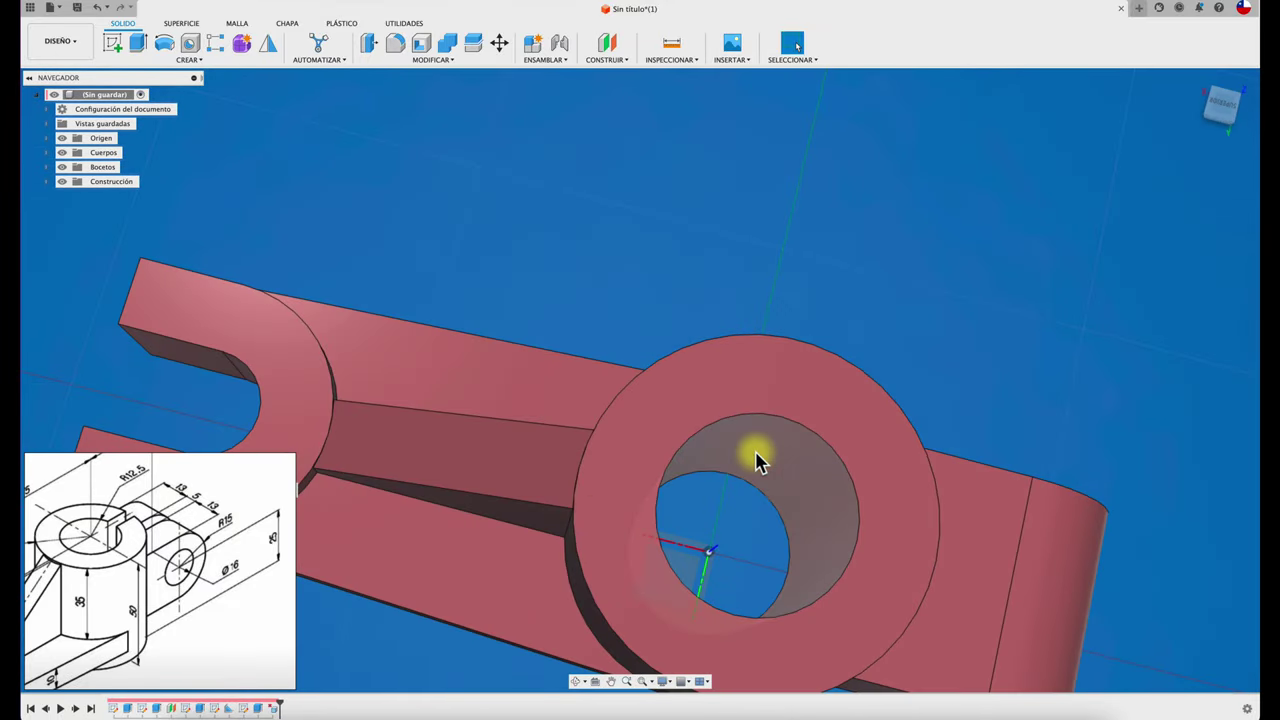
{"action": "scroll", "coordinate": [755, 452], "scroll_direction": "down", "scroll_amount": 3}
{"action": "mouse_move", "coordinate": [880, 309]}
{"action": "middle_mouse_down", "text": "shift"}
{"action": "mouse_move", "coordinate": [783, 443]}
{"action": "mouse_move", "coordinate": [768, 436]}
{"action": "mouse_move", "coordinate": [845, 535]}
{"action": "mouse_move", "coordinate": [720, 386]}
{"action": "mouse_move", "coordinate": [186, 557]}
{"action": "middle_mouse_up", "text": "shift"}
{"action": "left_click", "coordinate": [770, 445]}
{"action": "key", "text": "Delete"}
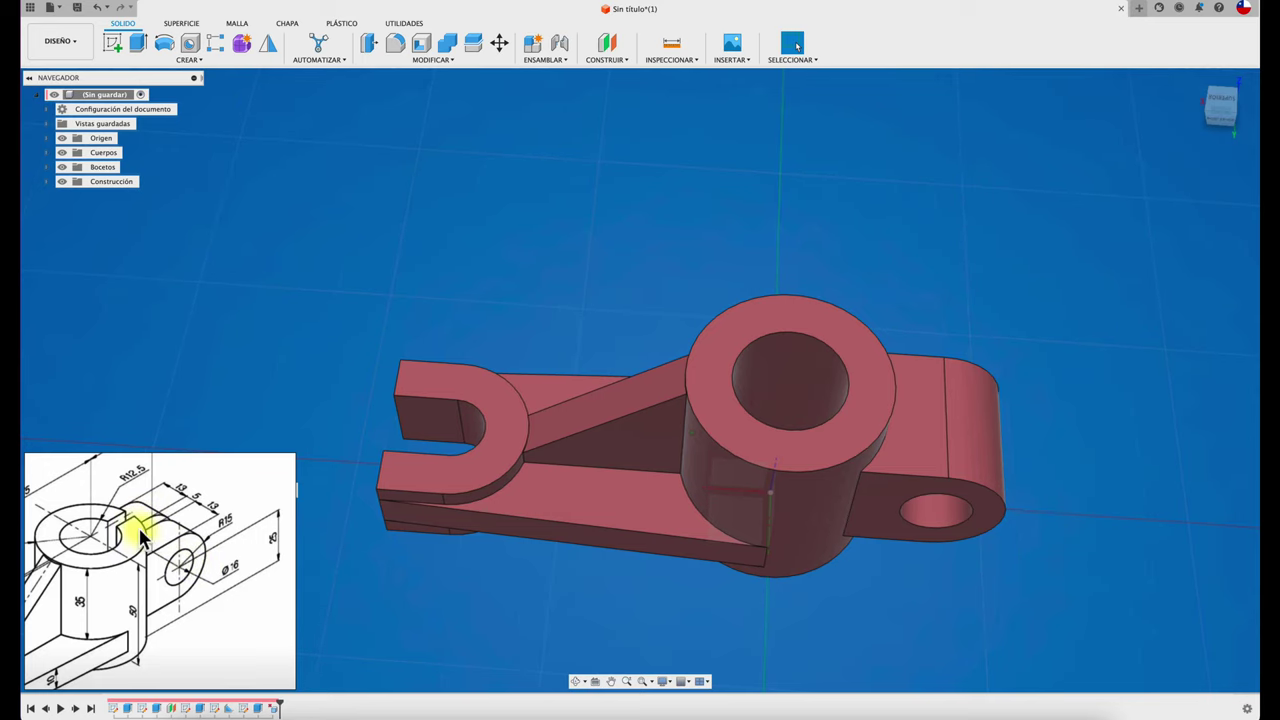
{"action": "scroll", "coordinate": [130, 528], "scroll_direction": "left", "scroll_amount": 3}
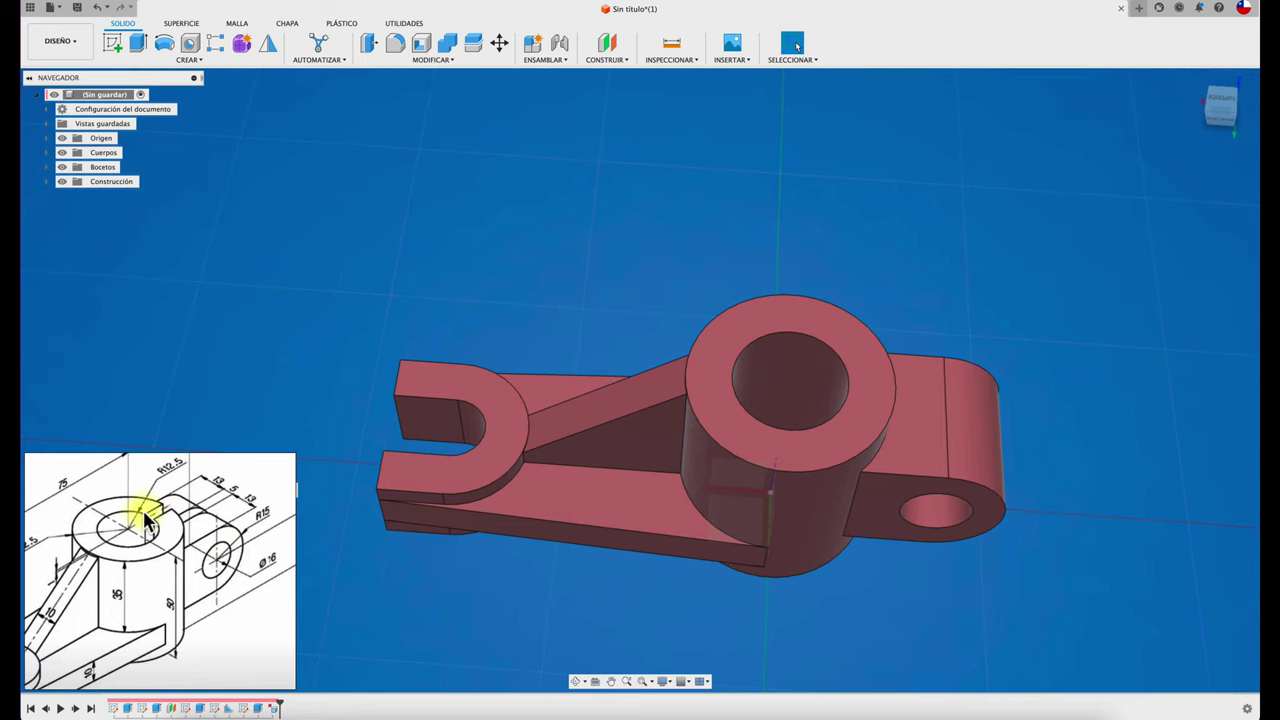
- On the cylinder's top face, draw a horizontal line rightward from the hole centre, and select it
{"action": "left_click", "coordinate": [116, 46]}
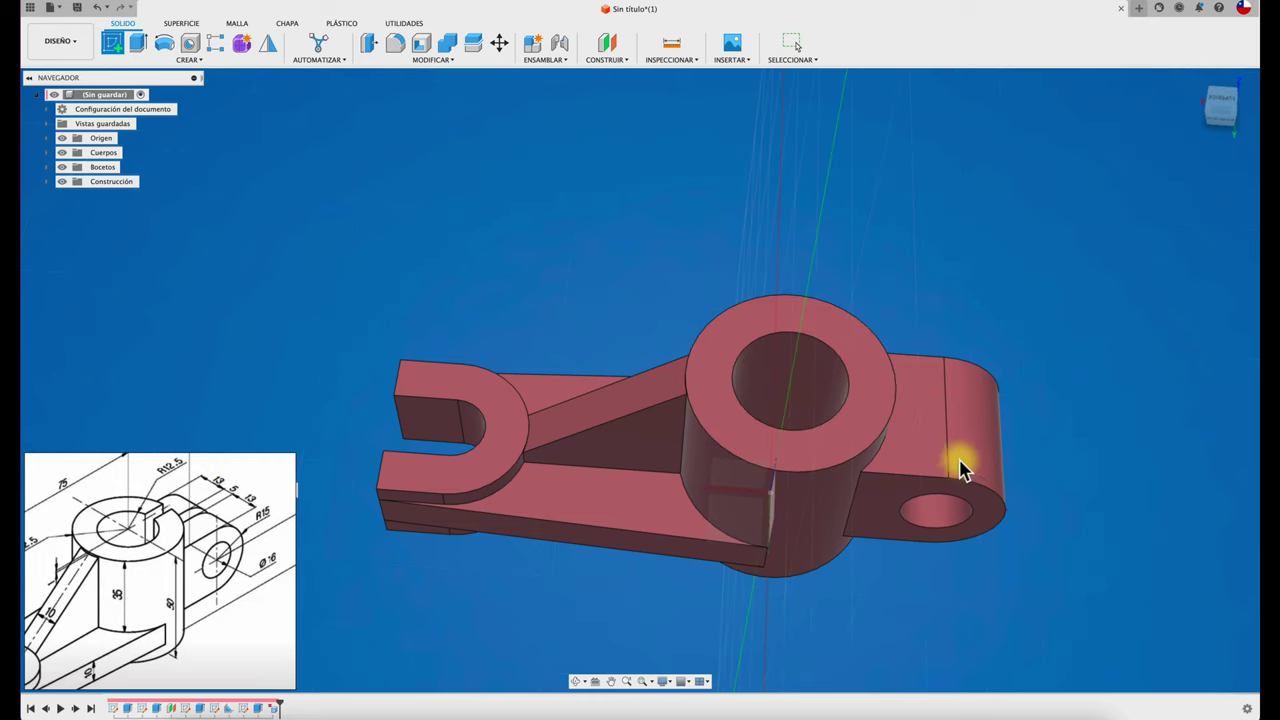
{"action": "left_click", "coordinate": [848, 350]}
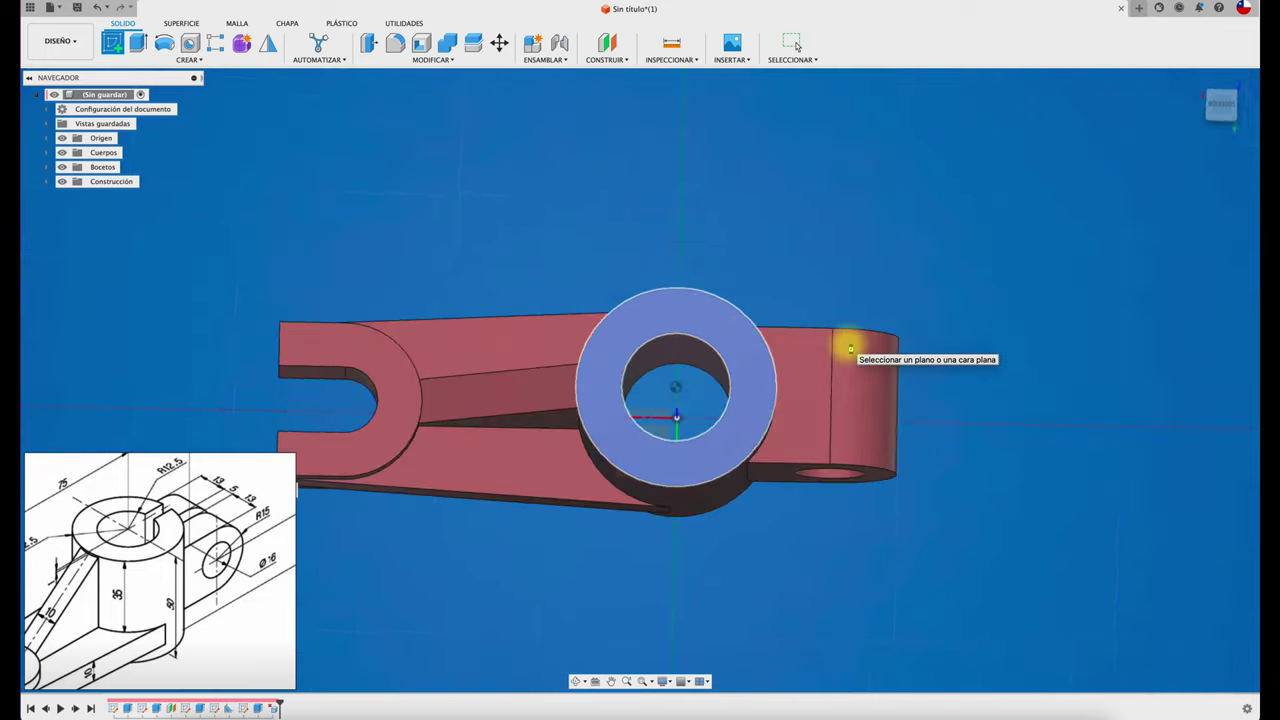
{"action": "left_click", "coordinate": [113, 44]}
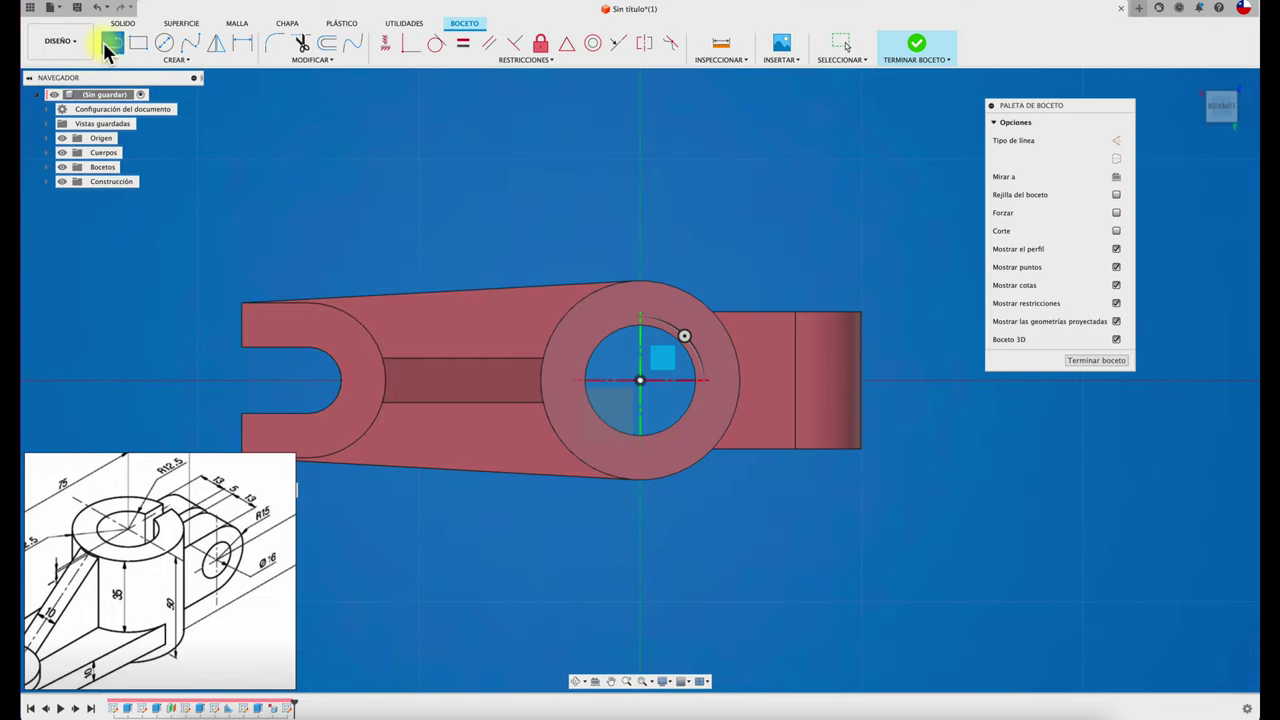
{"action": "left_click", "coordinate": [641, 381]}
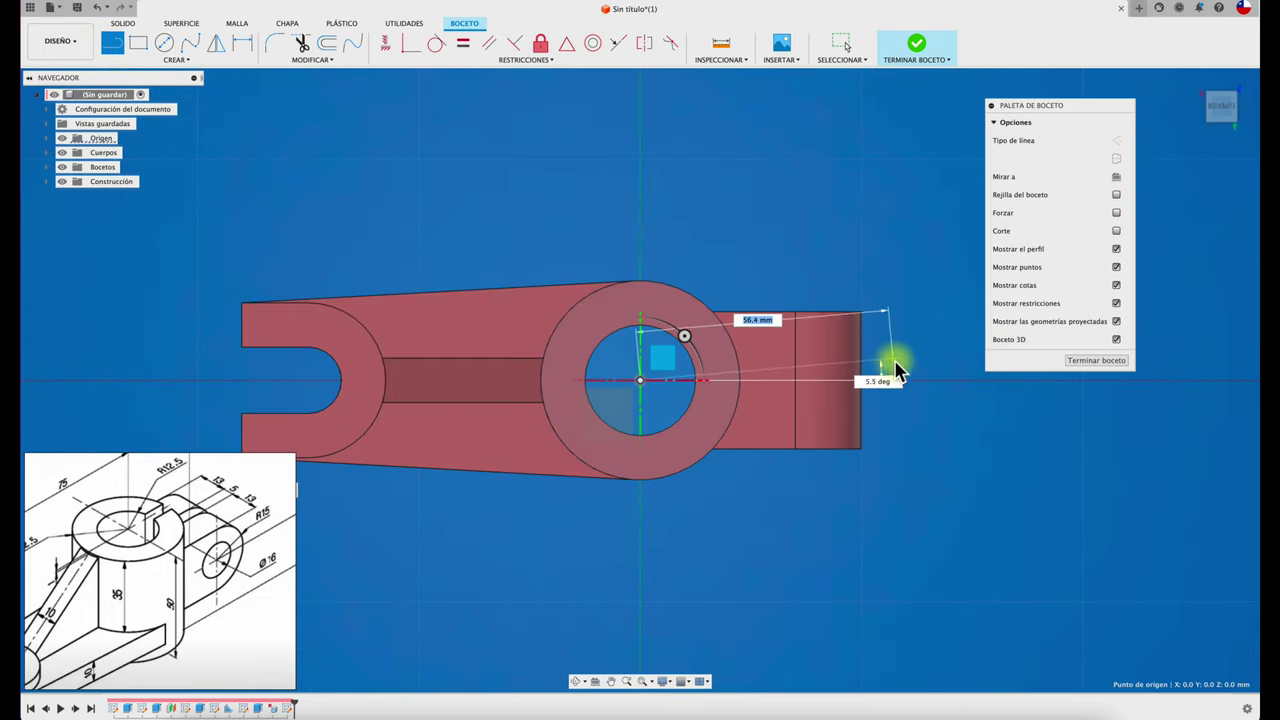
{"action": "left_click", "coordinate": [941, 381]}
{"action": "key", "text": "Escape"}
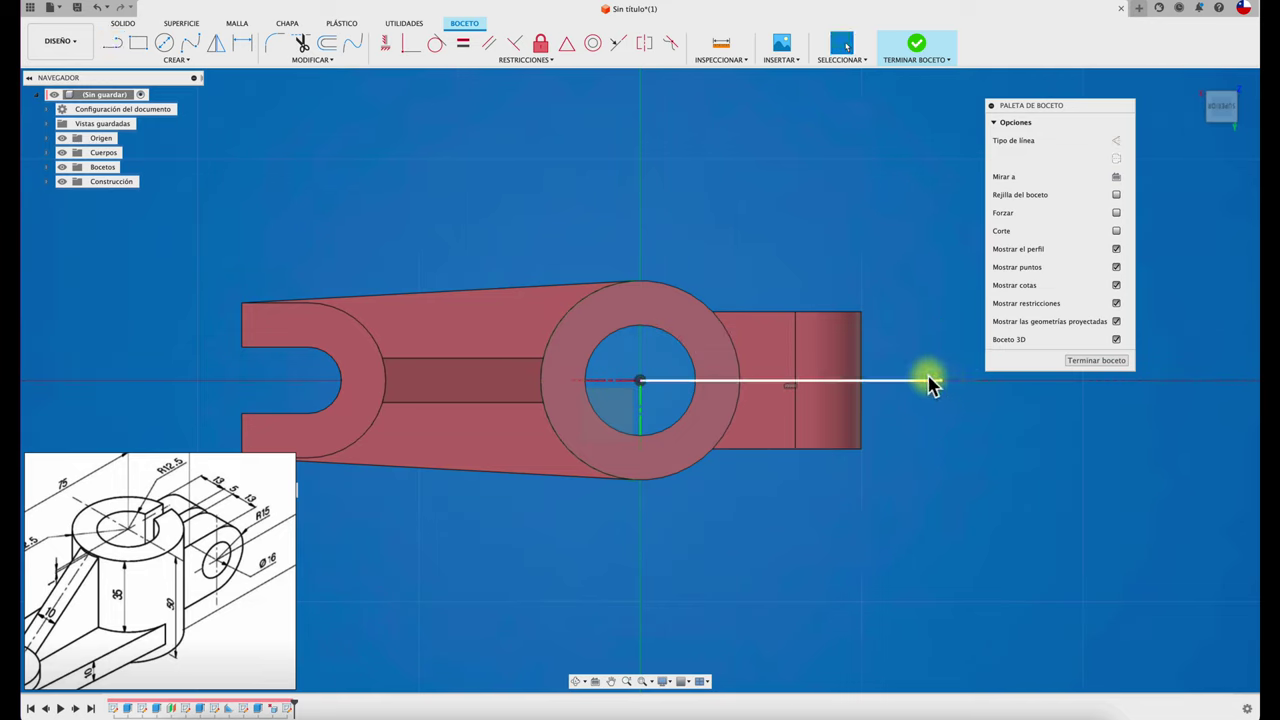
{"action": "left_click", "coordinate": [914, 381]}
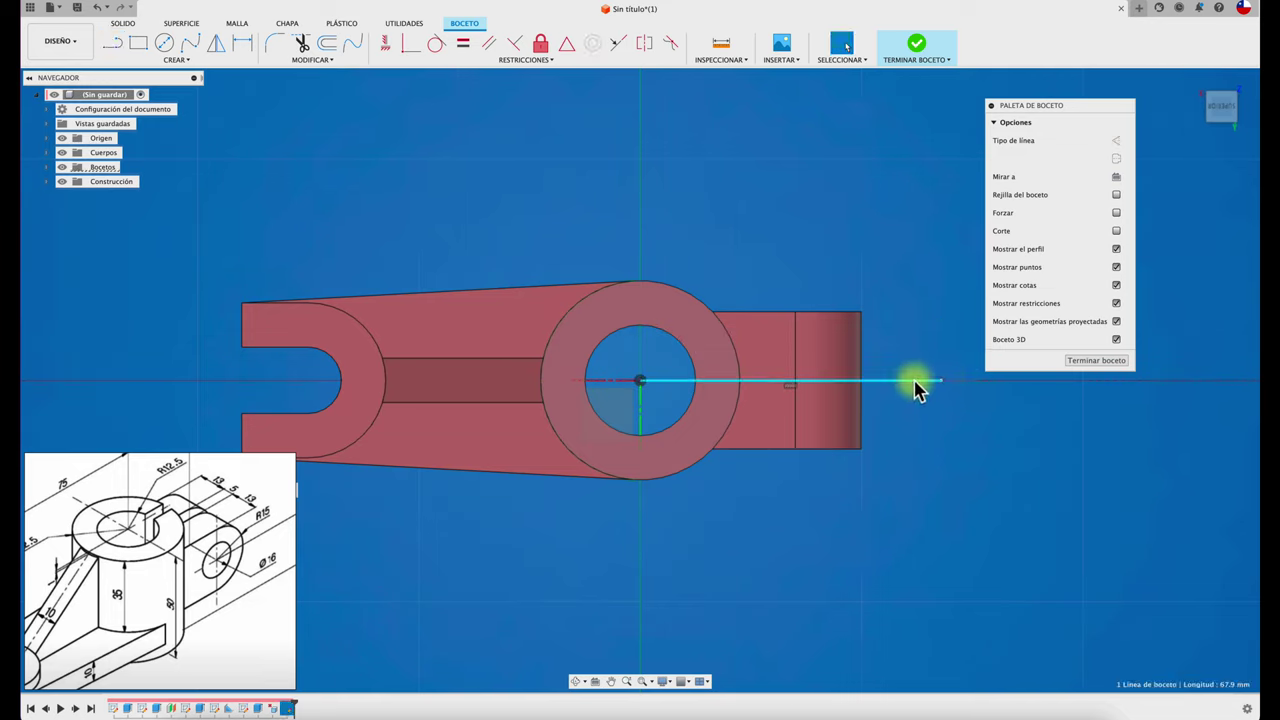
- Offset the horizontal centre line 2.5 mm below it
{"action": "left_click", "coordinate": [329, 47]}
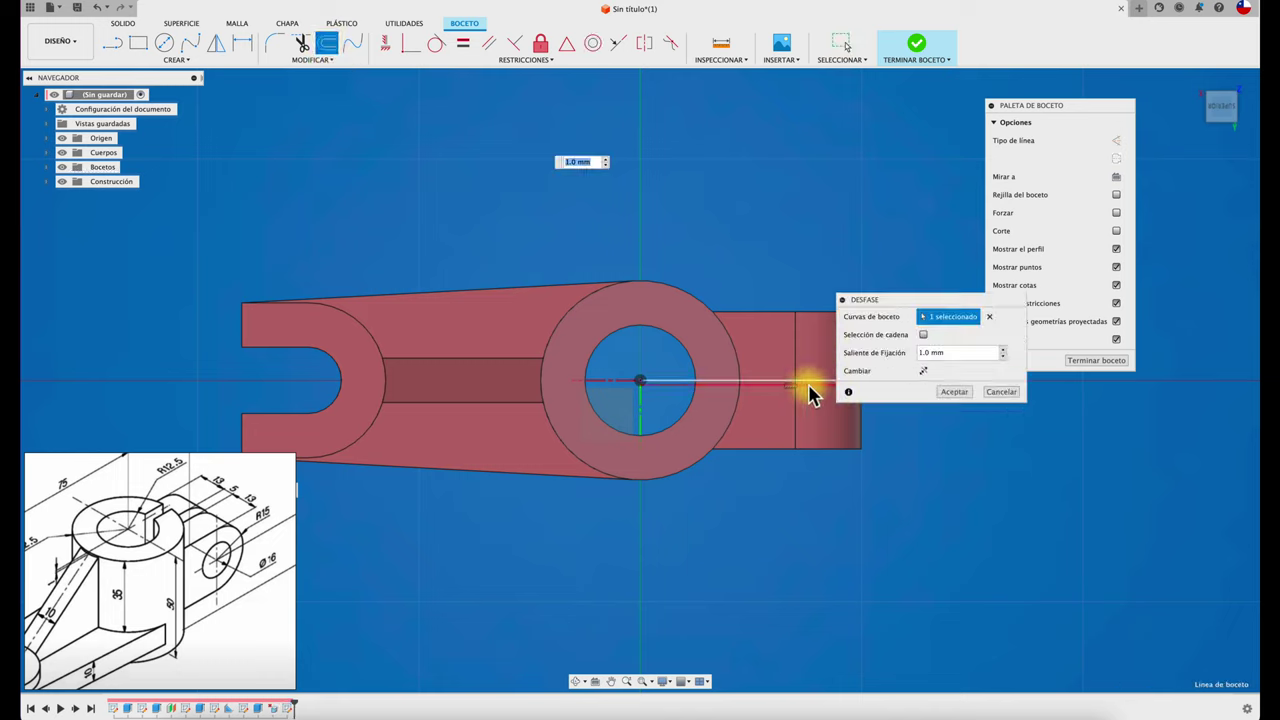
{"action": "left_click_drag", "start_coordinate": [897, 300], "coordinate": [1030, 461]}
{"action": "left_click_drag", "start_coordinate": [880, 395], "coordinate": [913, 399]}
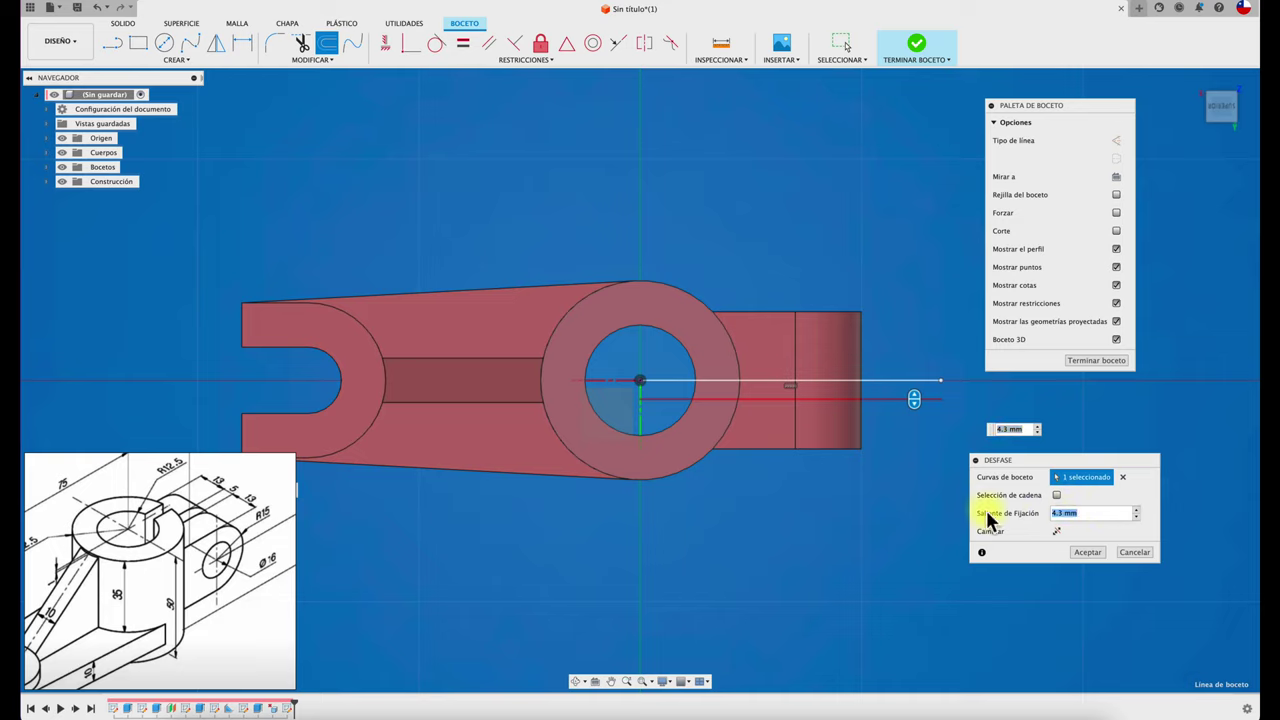
{"action": "type", "text": "2.5"}
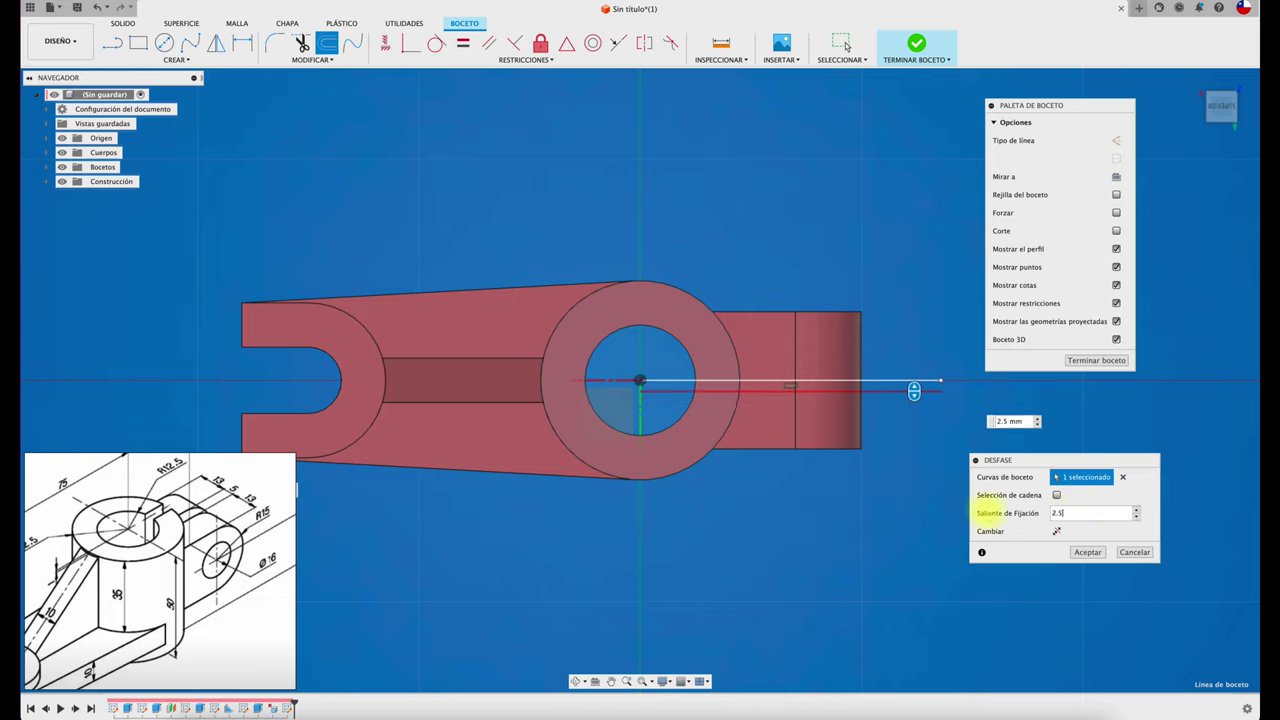
{"action": "left_click", "coordinate": [1090, 553]}
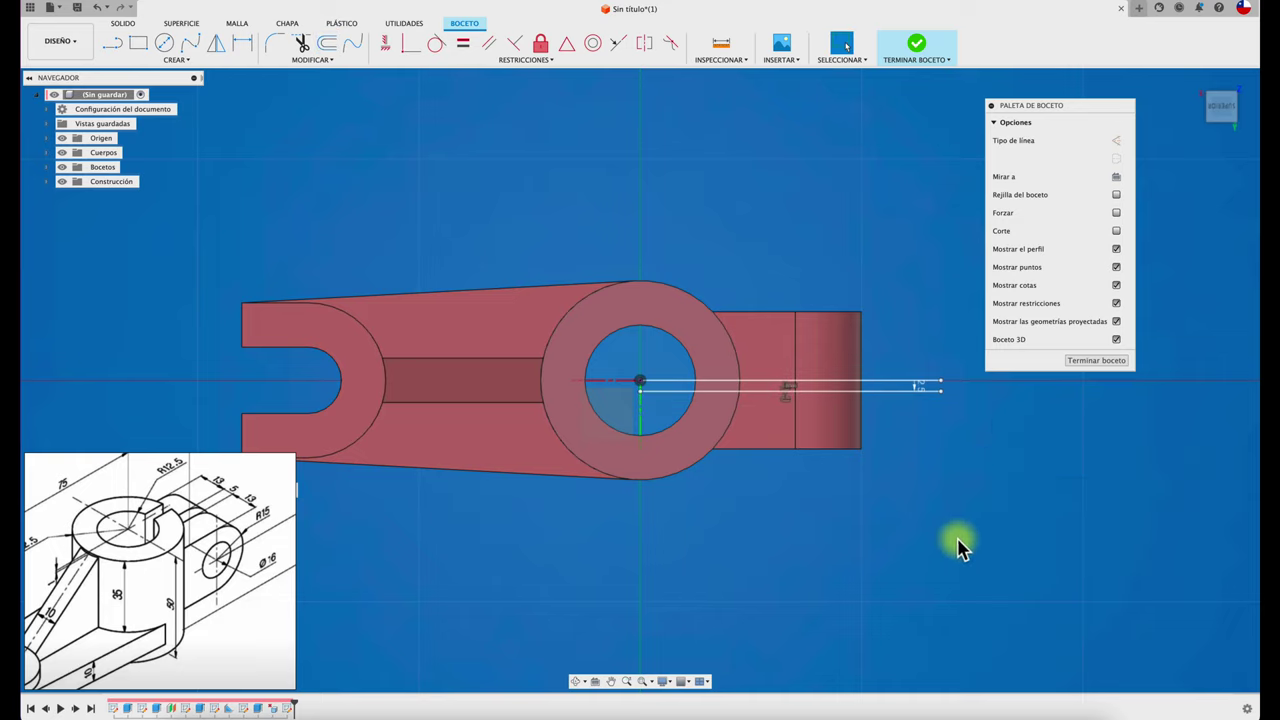
- Offset the centre line -2.5 mm to the other side, above it
{"action": "left_click", "coordinate": [328, 44]}
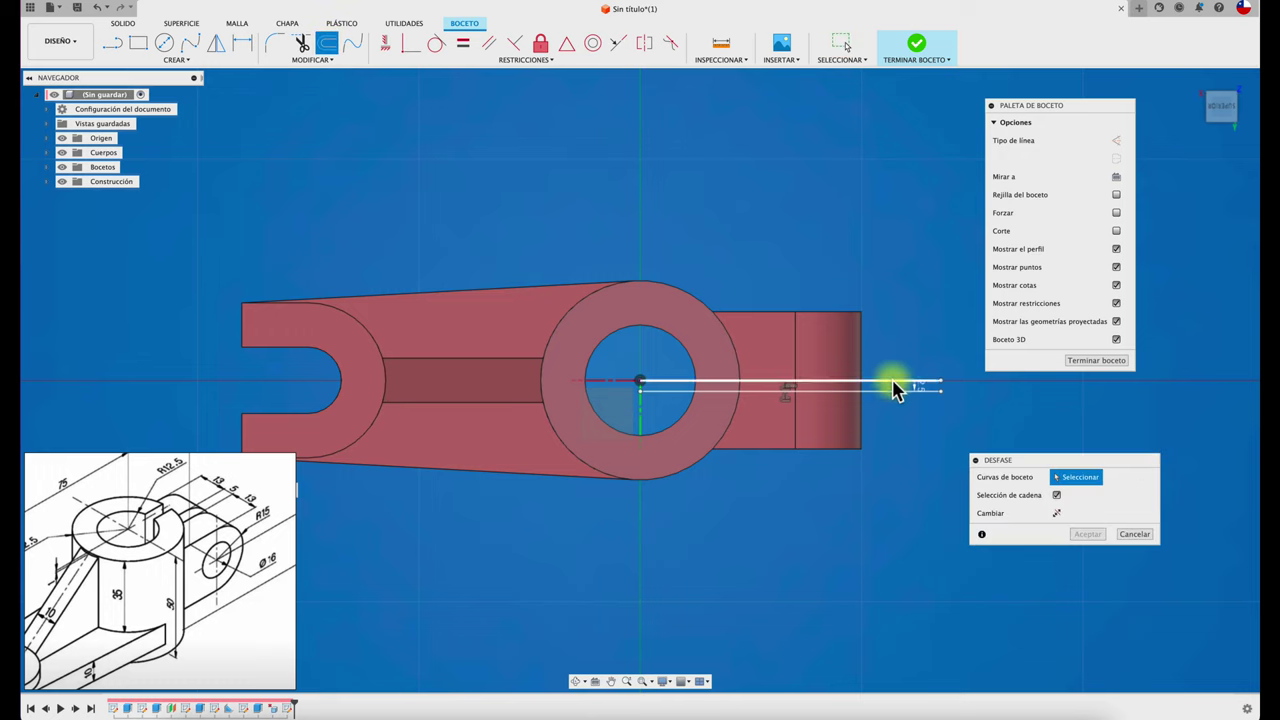
{"action": "left_click", "coordinate": [891, 385]}
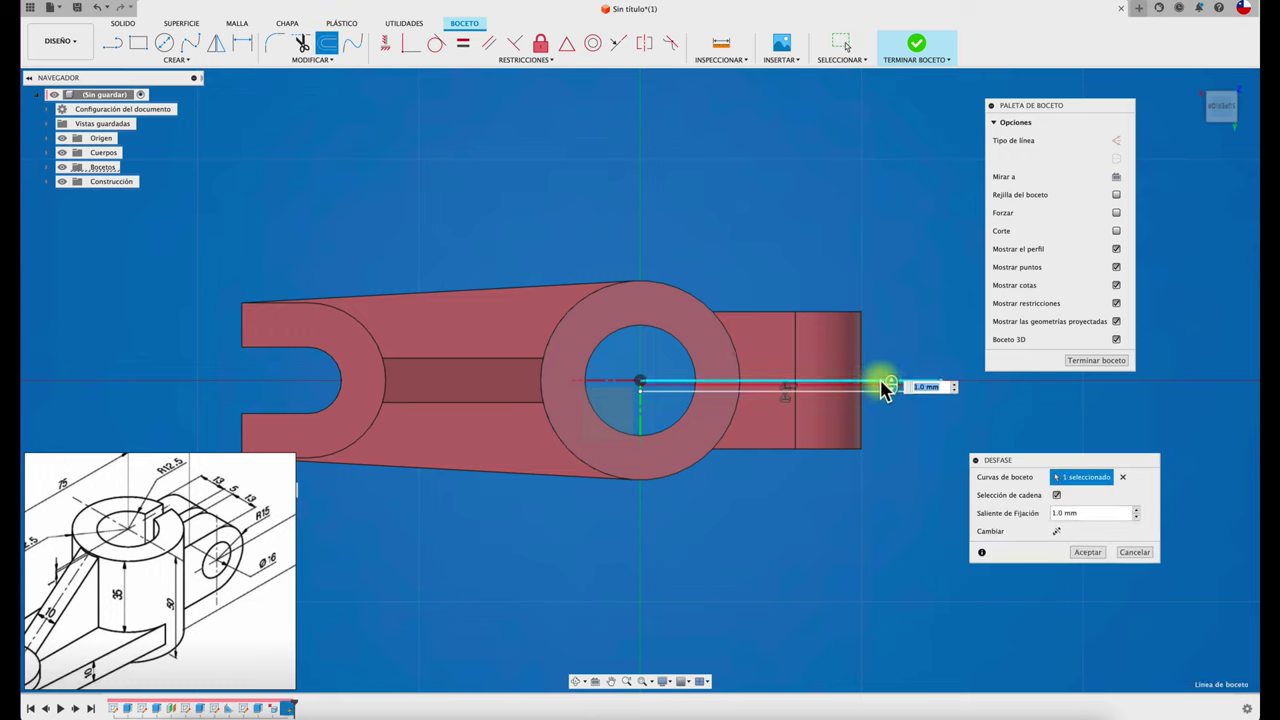
{"action": "left_click_drag", "start_coordinate": [891, 385], "coordinate": [885, 360]}
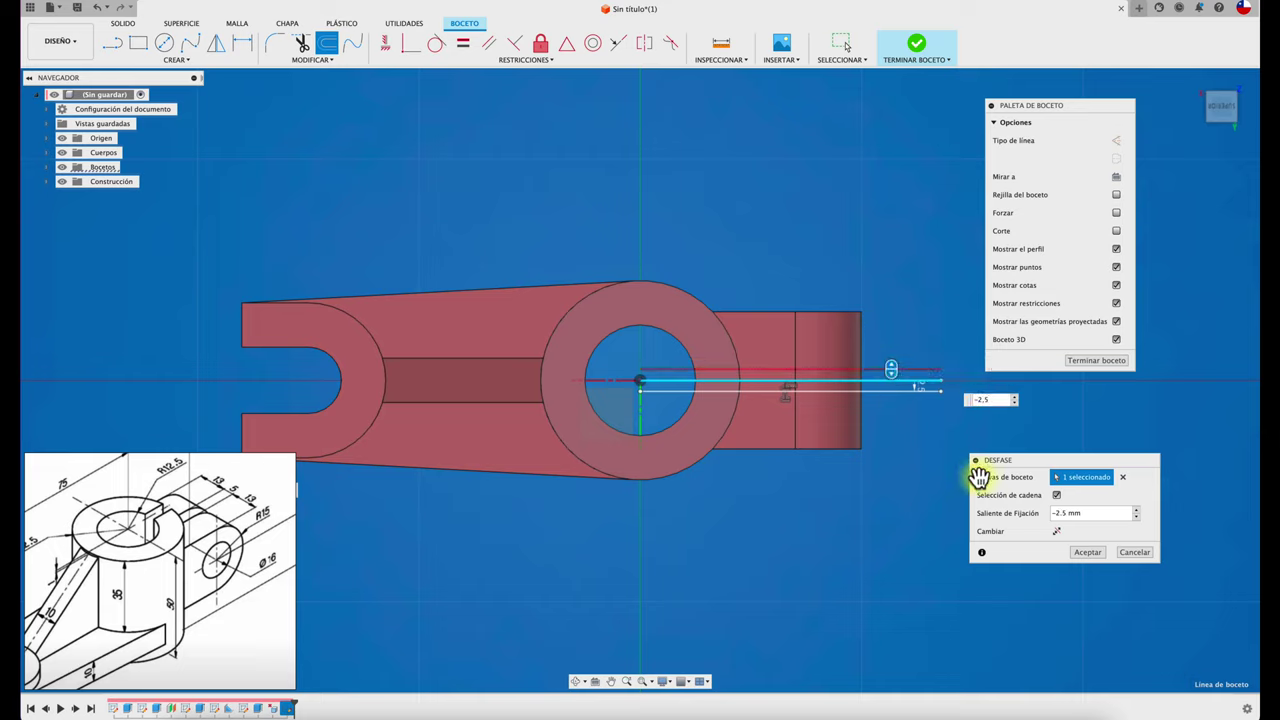
{"action": "left_click", "coordinate": [1087, 552]}
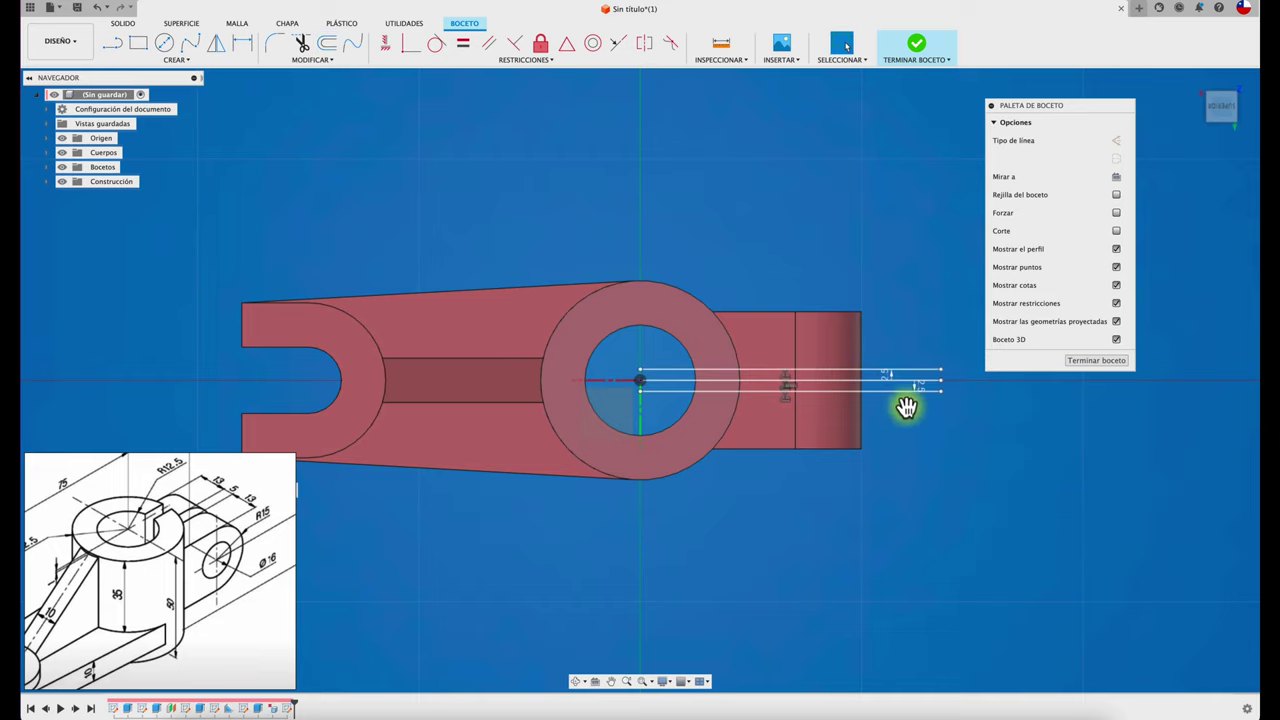
- Join the right ends of the two parallel offset lines with a short vertical line
{"action": "key", "text": "l"}
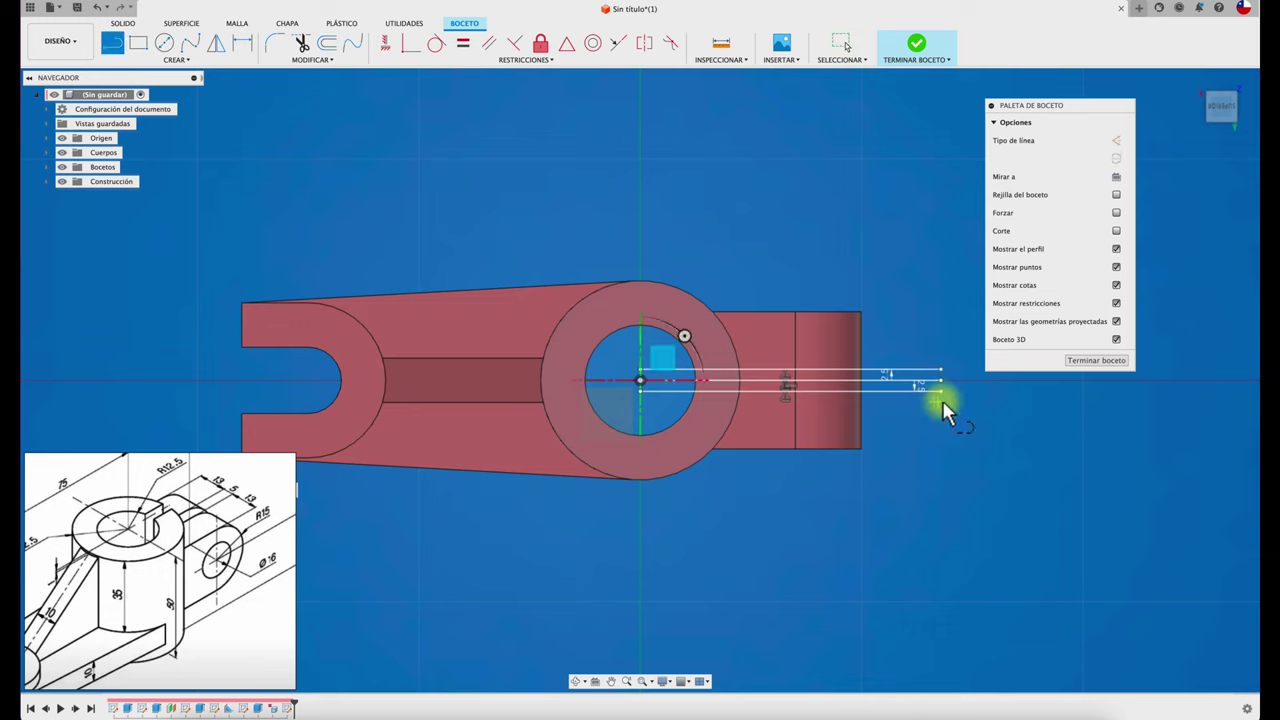
{"action": "left_click", "coordinate": [941, 390]}
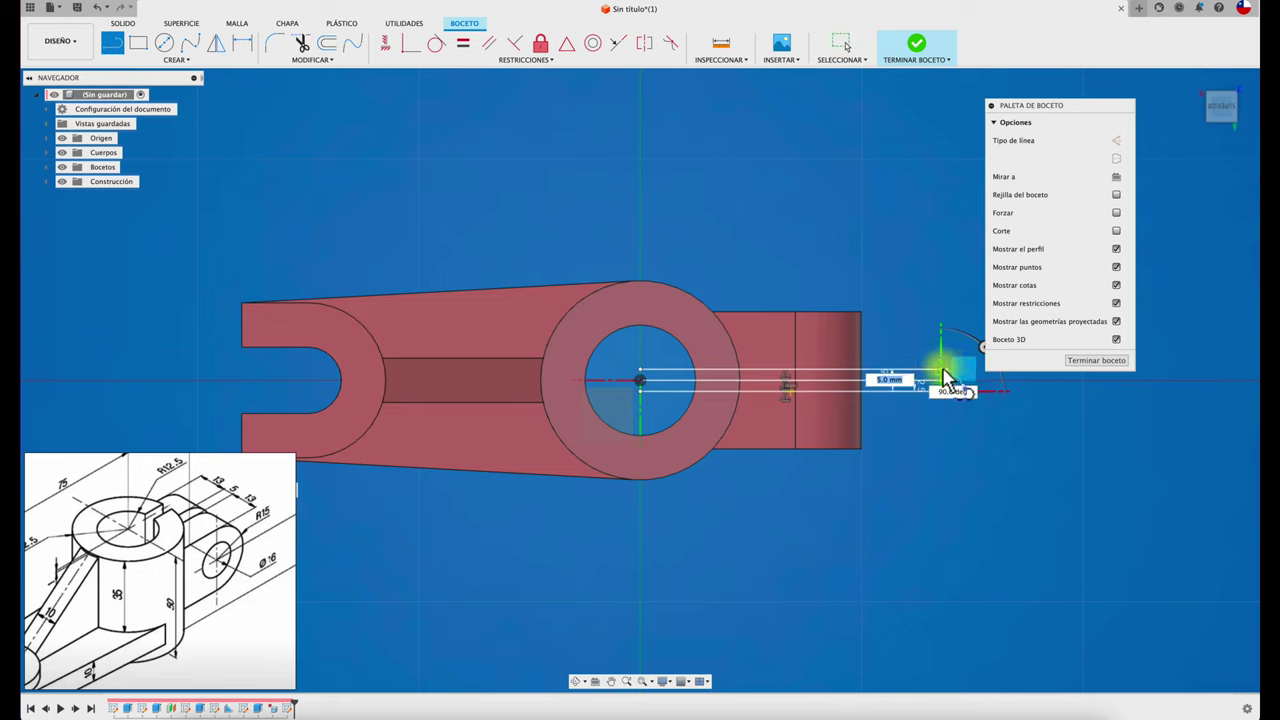
{"action": "key", "text": "Escape"}
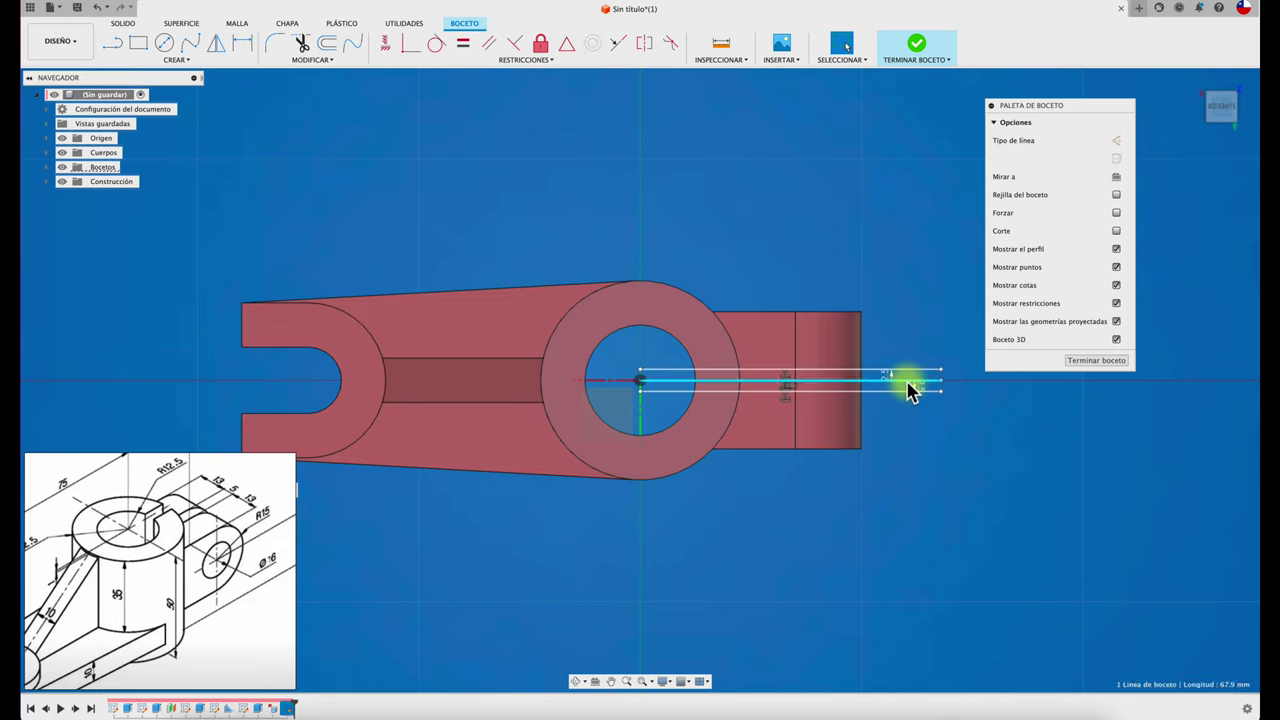
{"action": "key", "text": "l"}
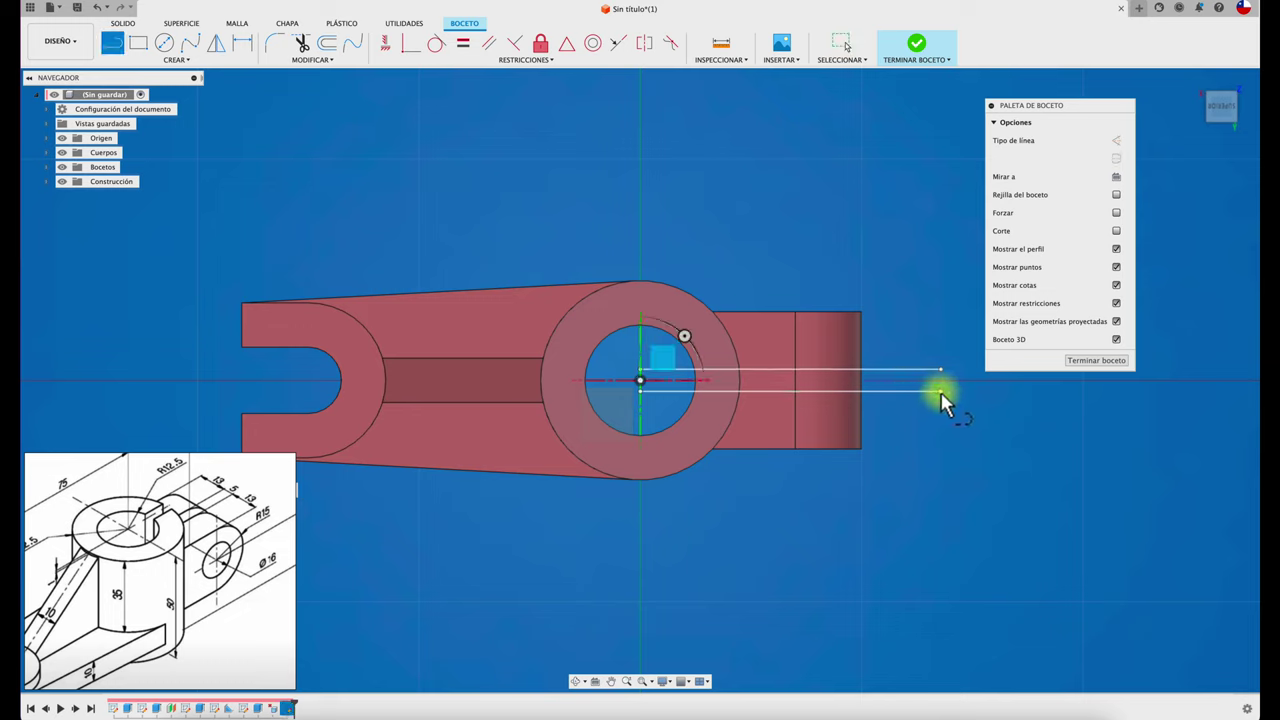
{"action": "left_click", "coordinate": [941, 390]}
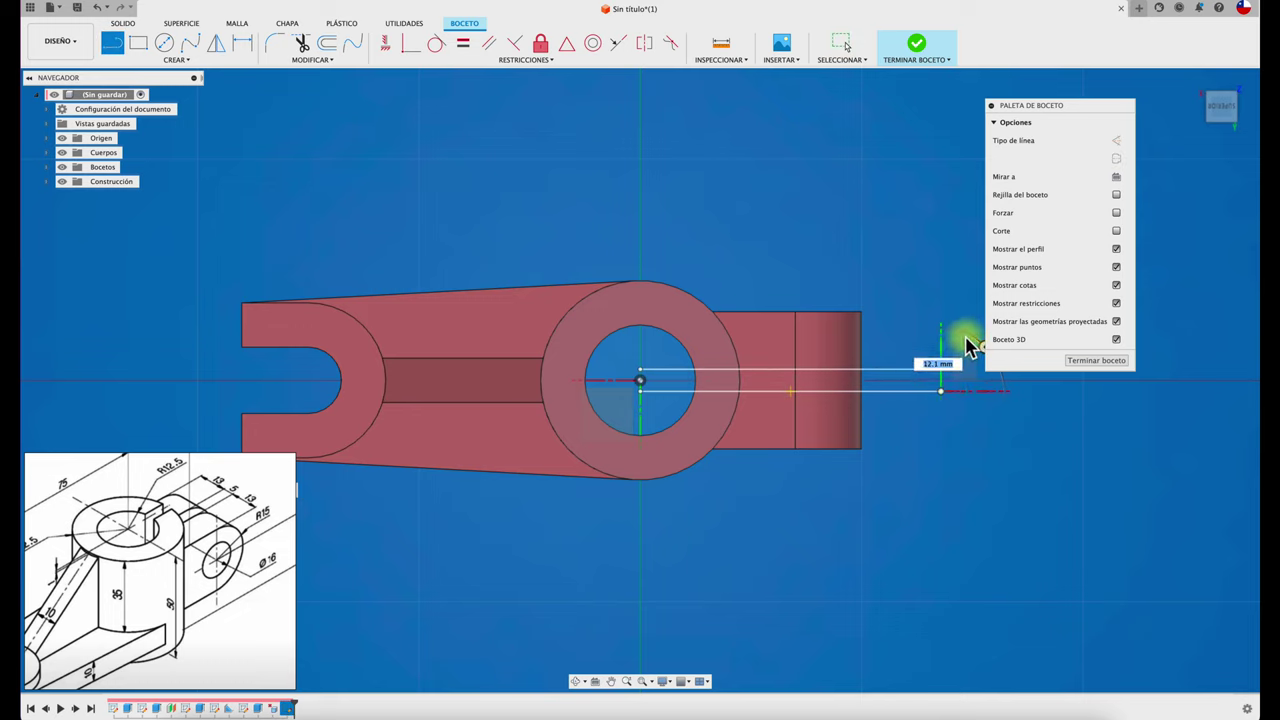
{"action": "key", "text": "Escape"}
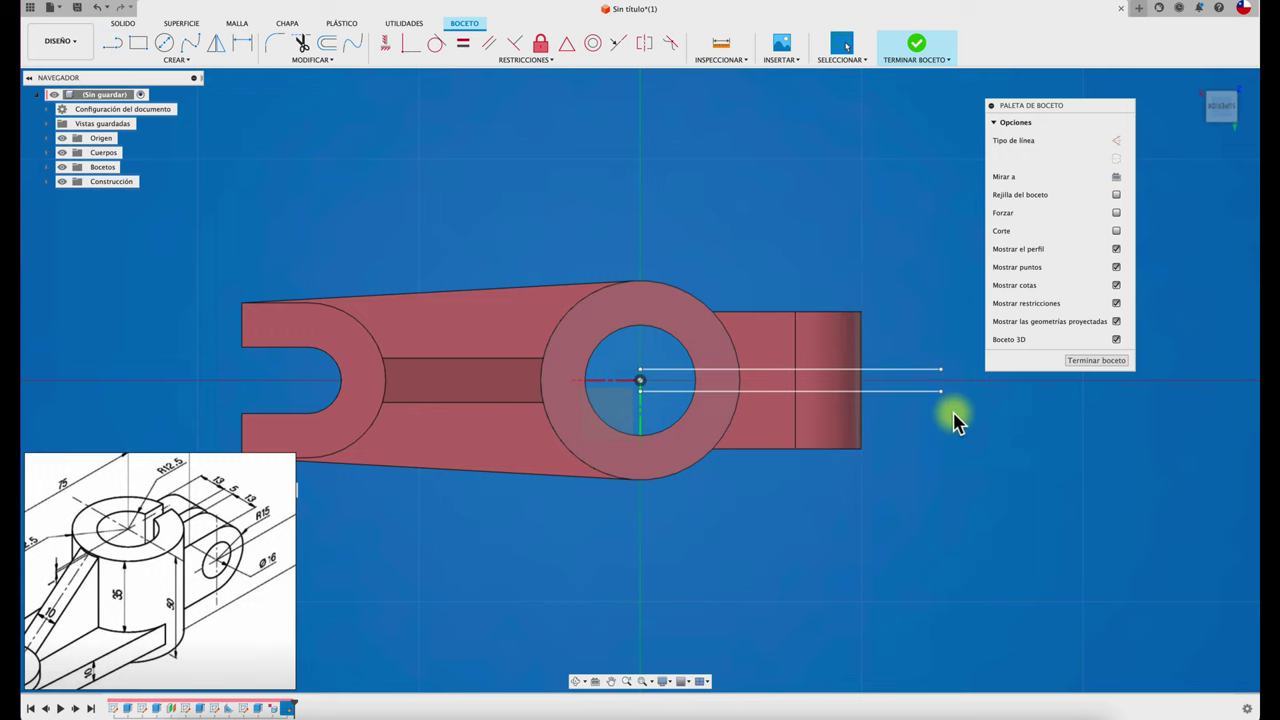
{"action": "middle_click_drag", "start_coordinate": [954, 417], "coordinate": [931, 343], "text": "shift"}
{"action": "key", "text": "l"}
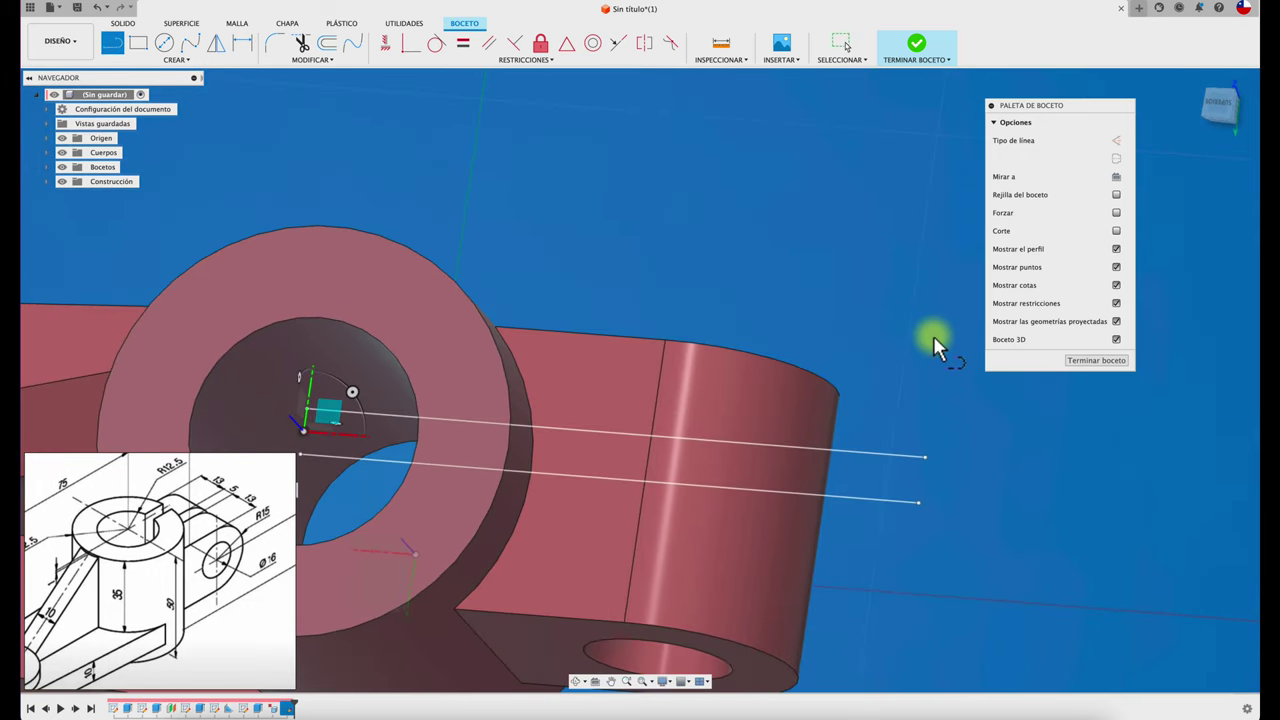
{"action": "left_click", "coordinate": [925, 457]}
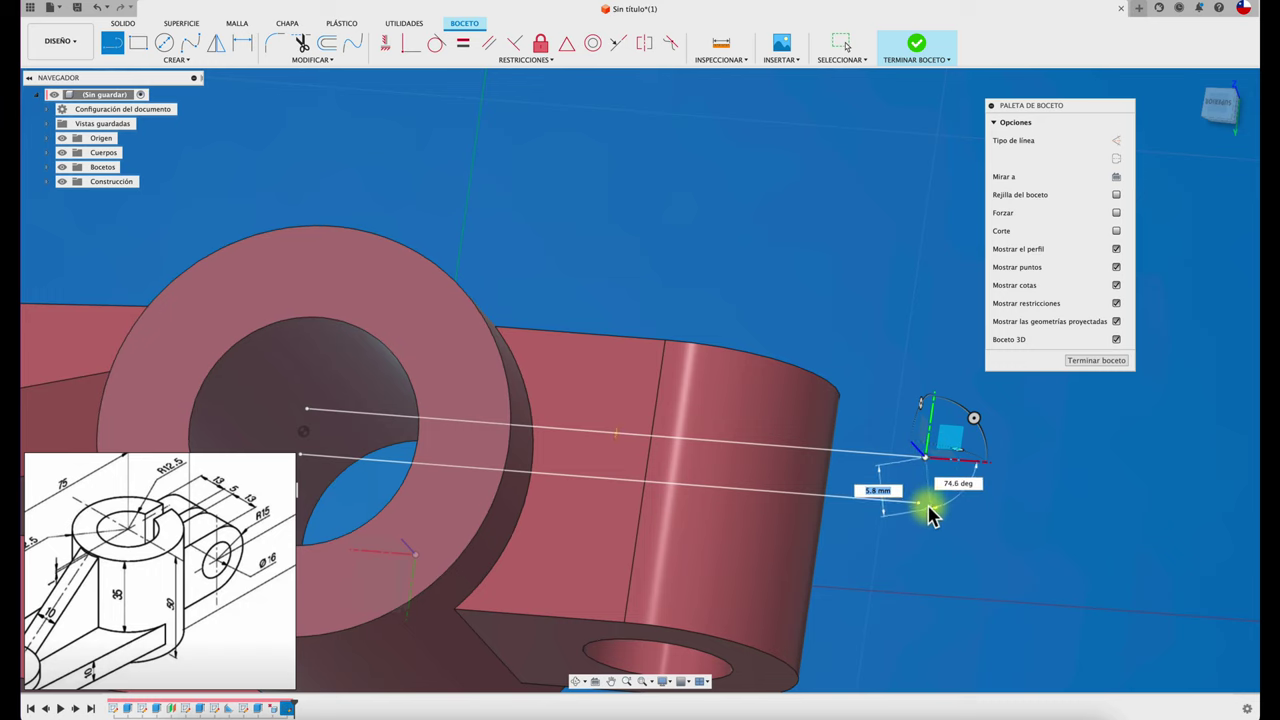
{"action": "left_click", "coordinate": [922, 513]}
{"action": "middle_click_drag", "start_coordinate": [957, 547], "coordinate": [957, 547]}
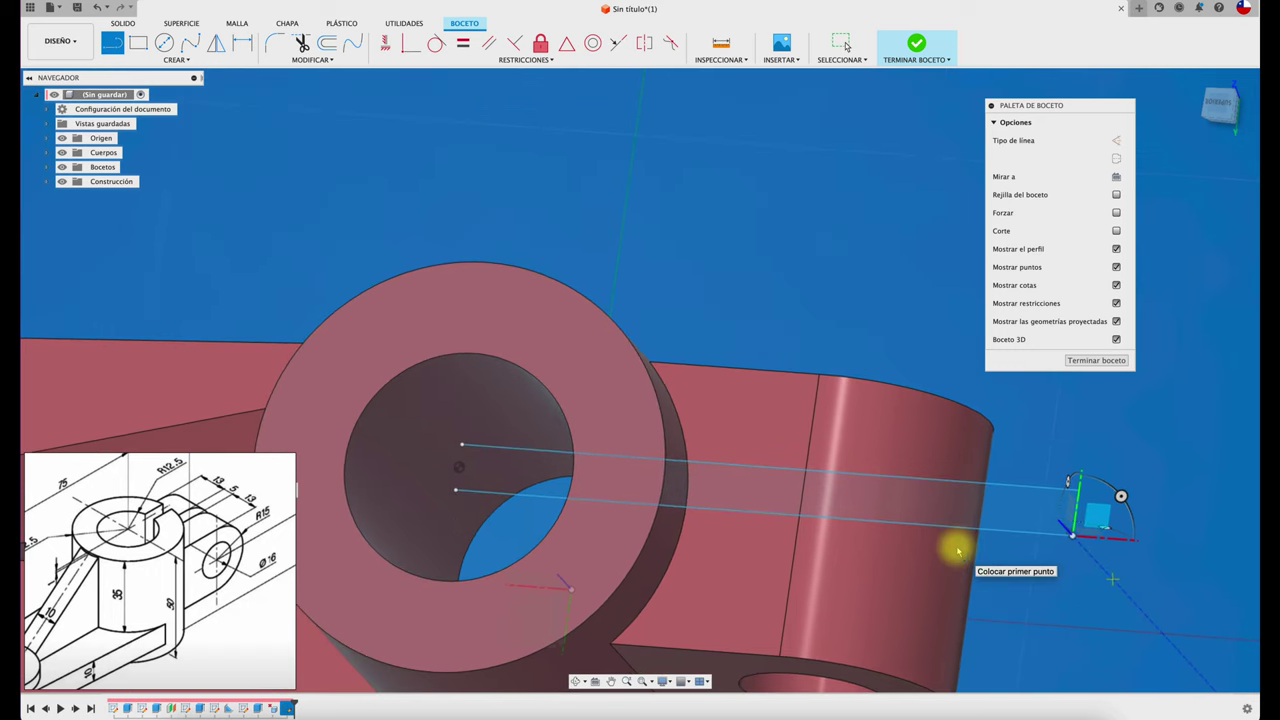
{"action": "key", "text": "Escape"}
- Join the left ends of the two parallel lines, closing the slot rectangle
{"action": "key", "text": "l"}
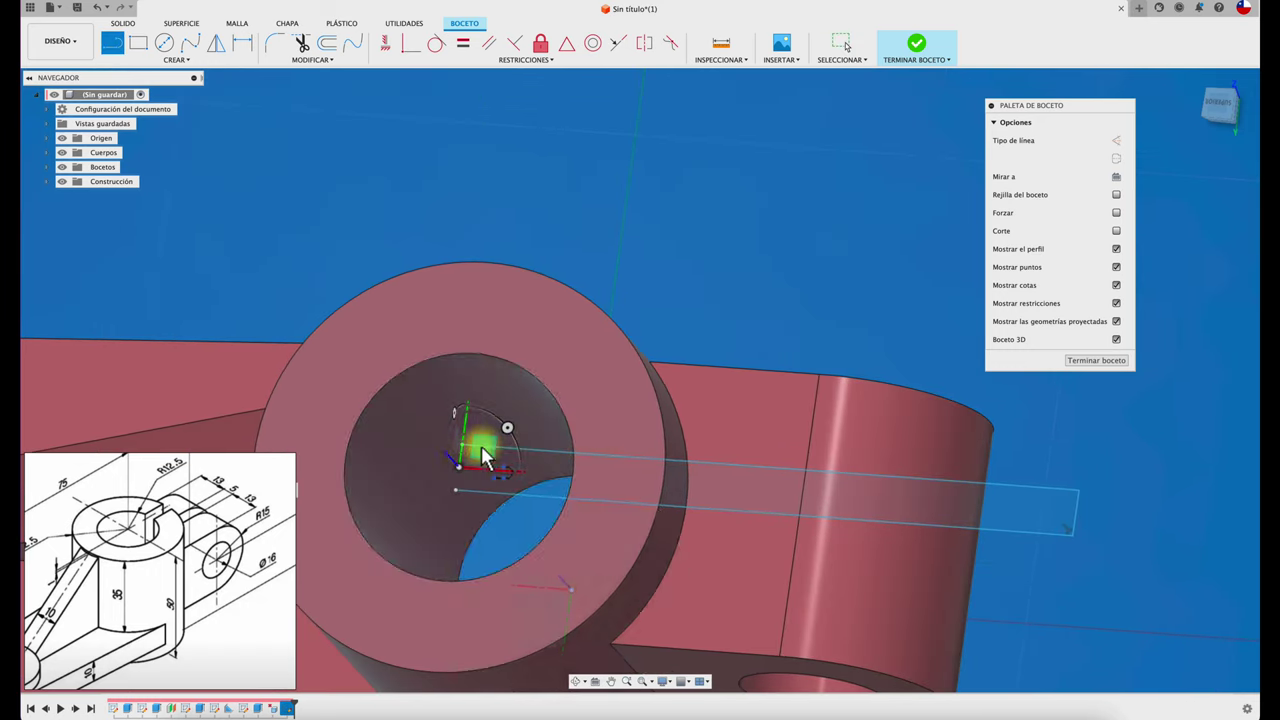
{"action": "left_click", "coordinate": [456, 489]}
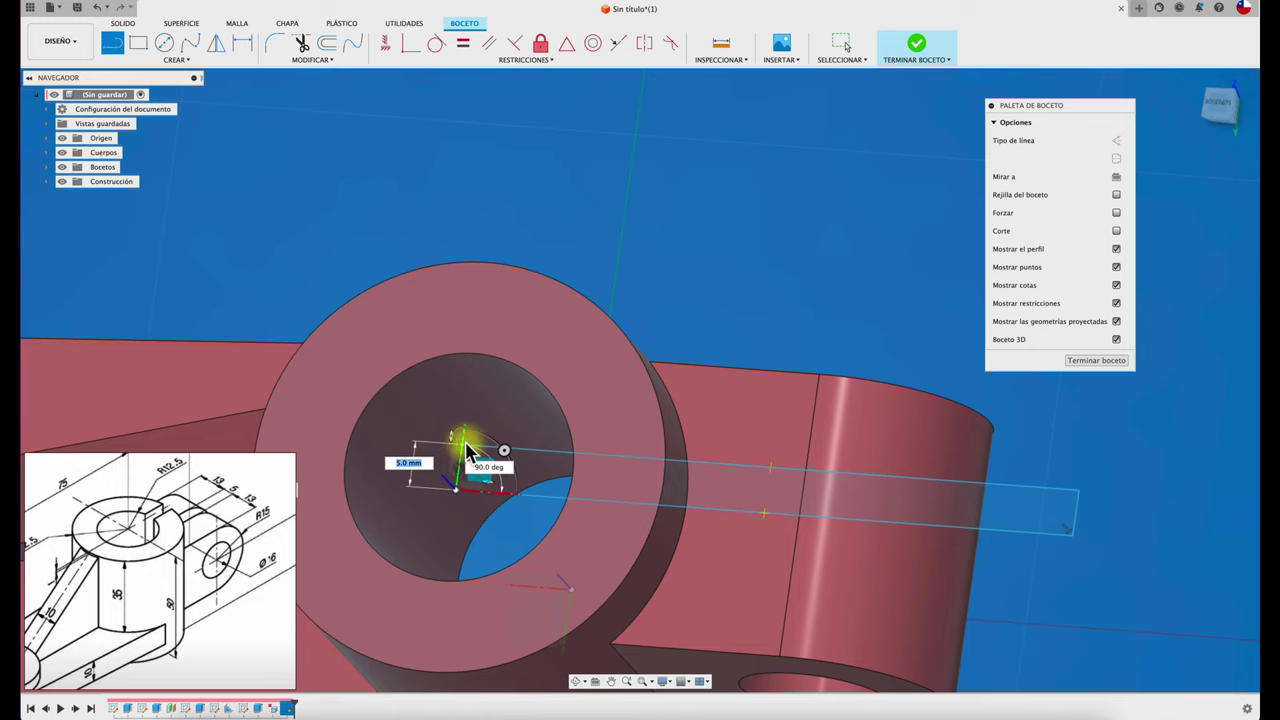
{"action": "left_click", "coordinate": [465, 445]}
{"action": "key", "text": "Escape"}
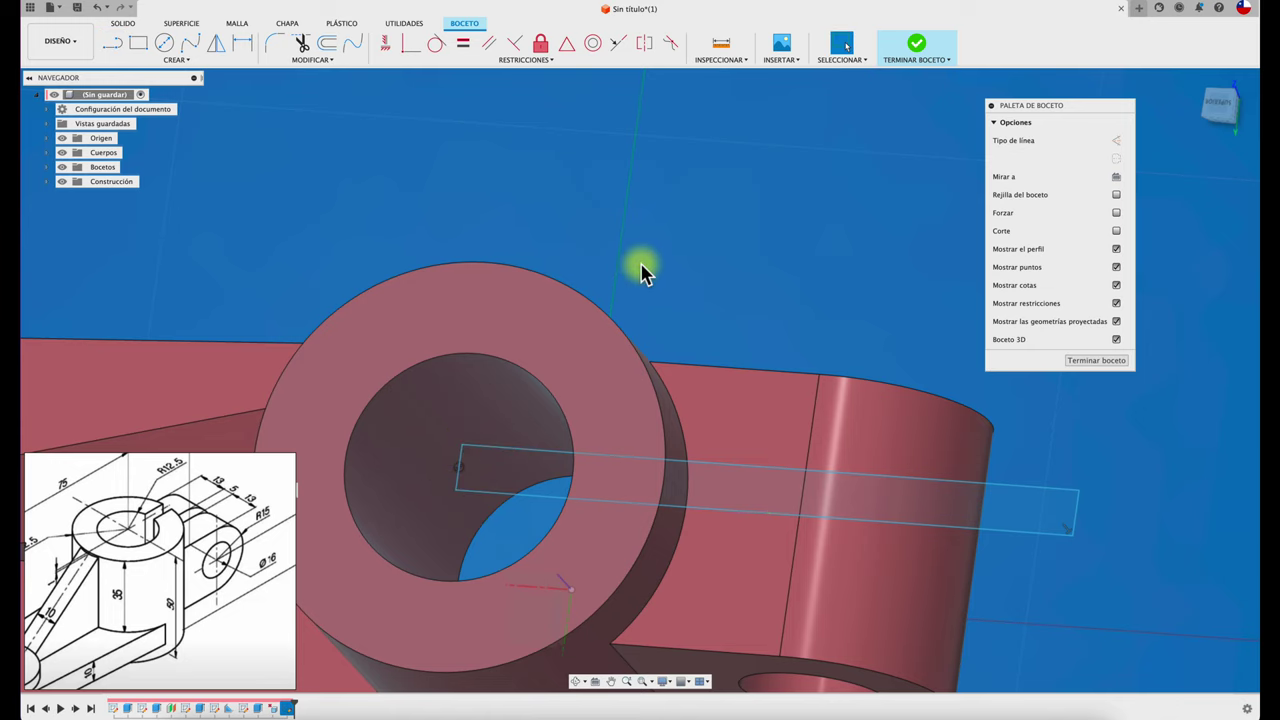
{"action": "scroll", "coordinate": [643, 272], "scroll_direction": "down", "scroll_amount": 3}
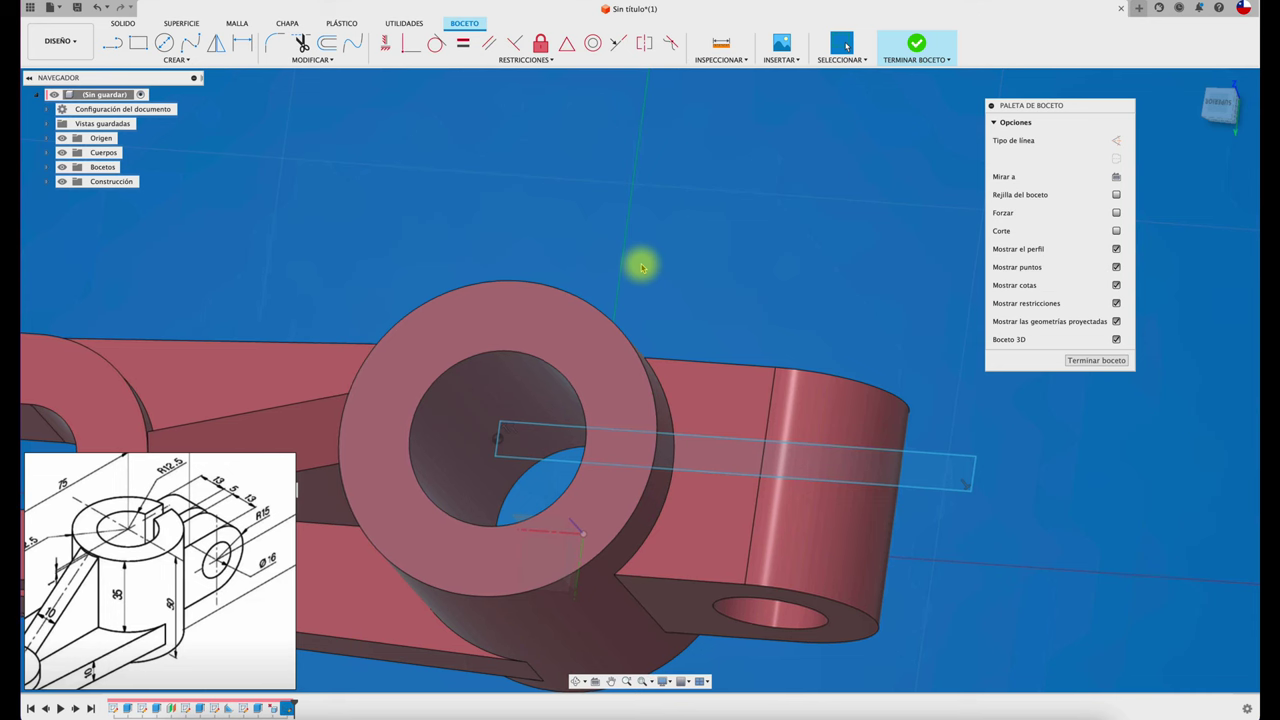
- Extrude the three slot profiles as a cut 92.6 mm down through the boss
{"action": "key", "text": "e"}
{"action": "left_click", "coordinate": [554, 438]}
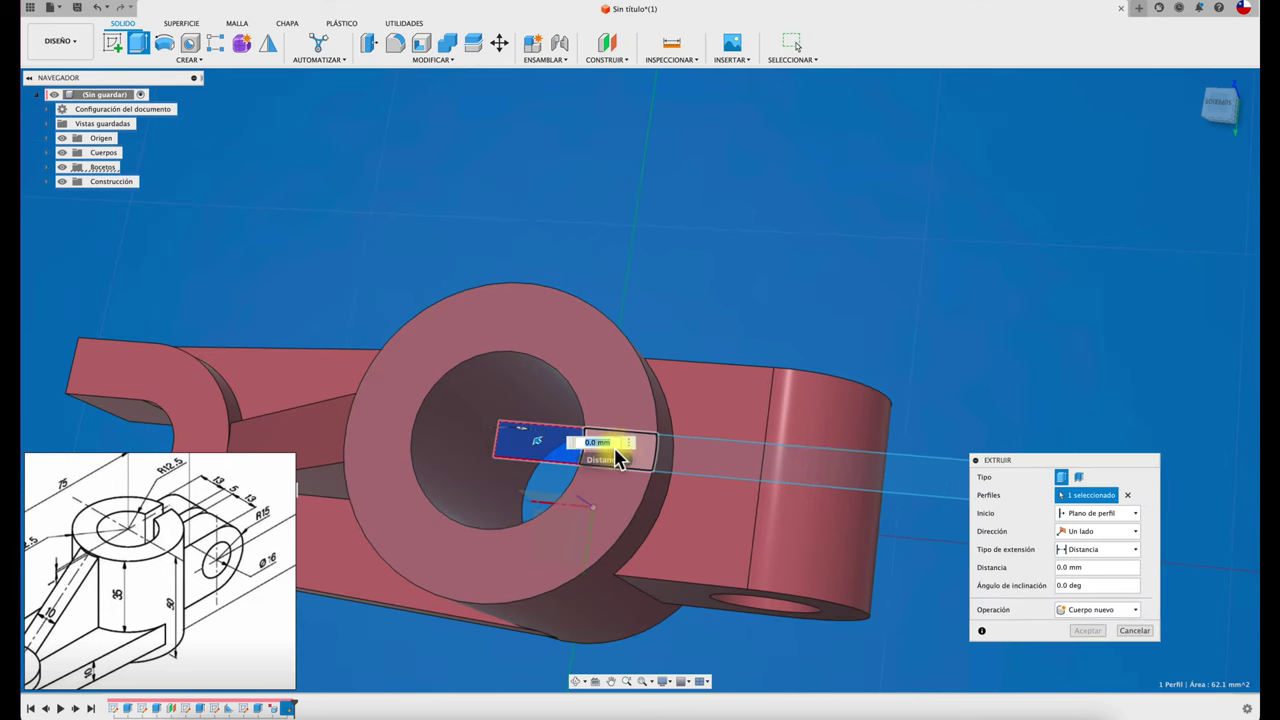
{"action": "left_click", "coordinate": [645, 458]}
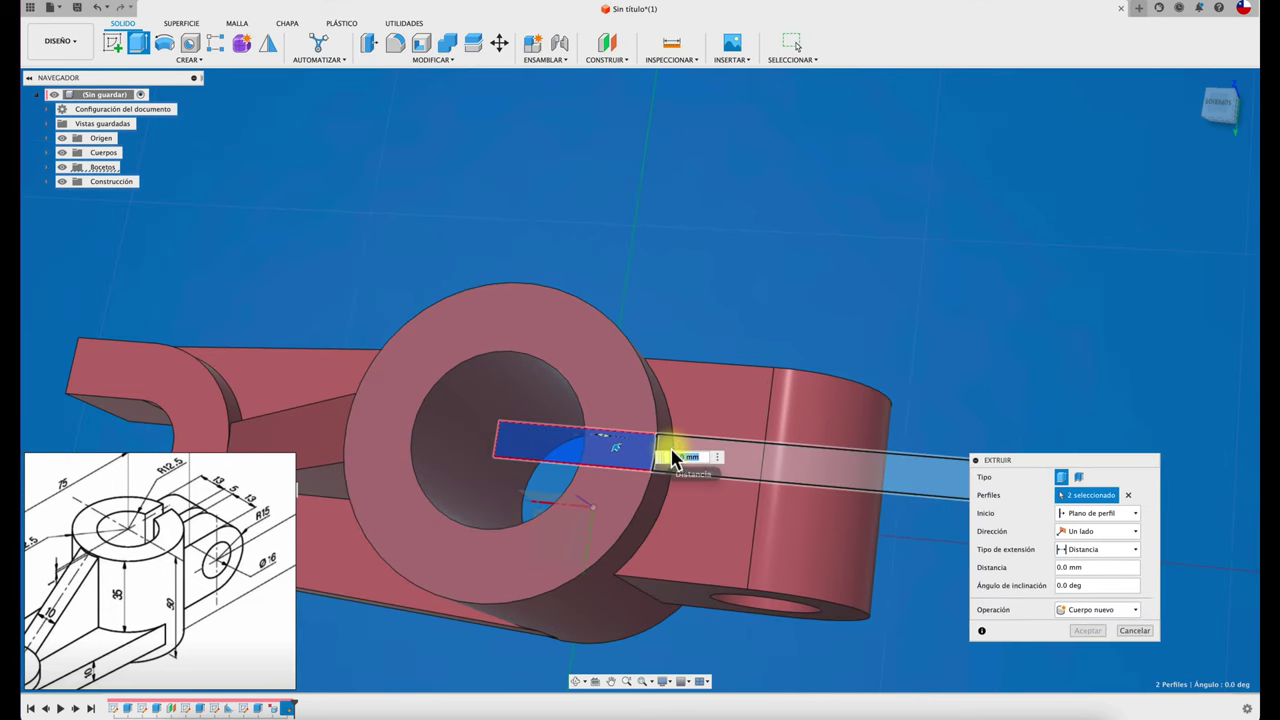
{"action": "left_click", "coordinate": [674, 456]}
{"action": "middle_click_drag", "start_coordinate": [674, 452], "coordinate": [750, 380], "text": "shift"}
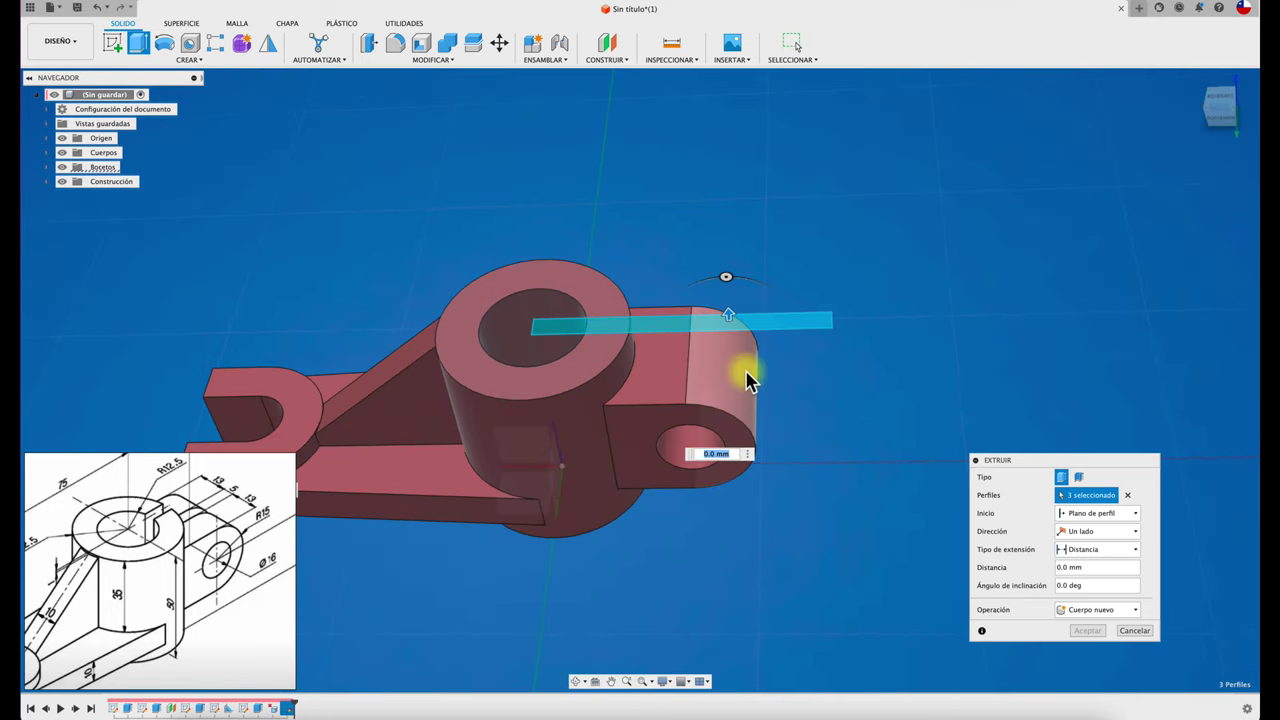
{"action": "left_click_drag", "start_coordinate": [730, 318], "coordinate": [778, 575]}
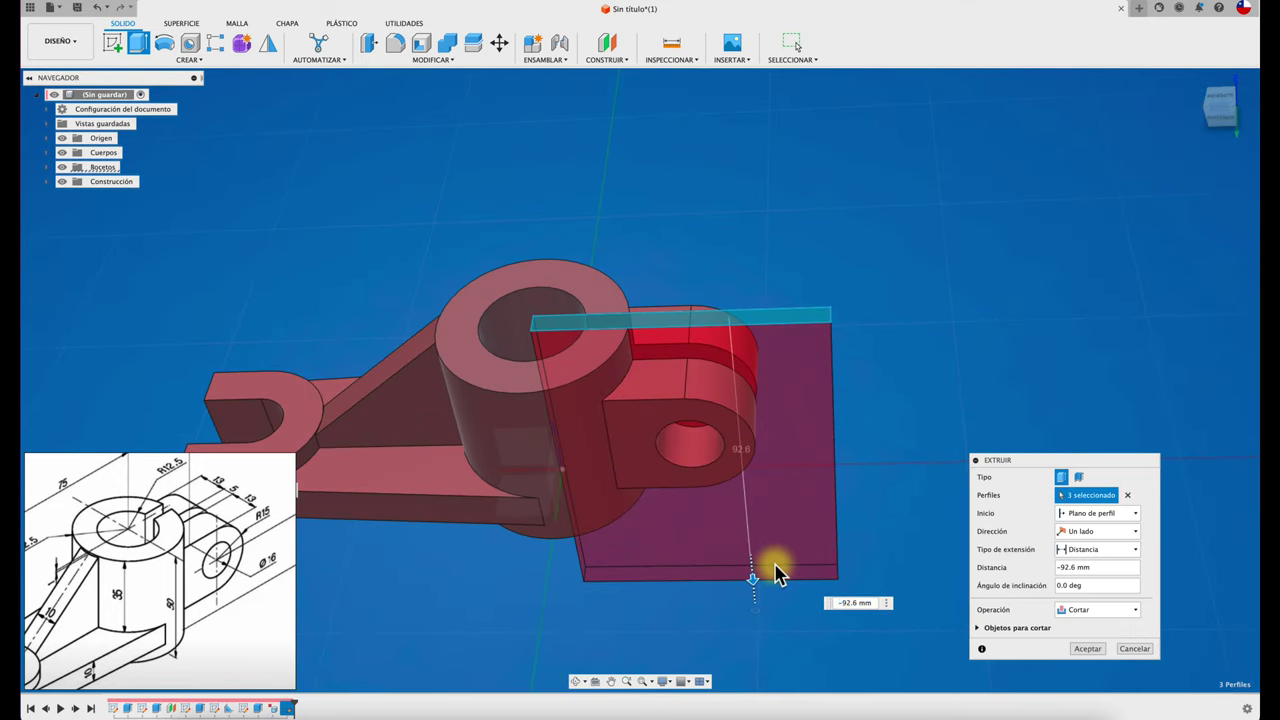
{"action": "left_click", "coordinate": [1088, 650]}
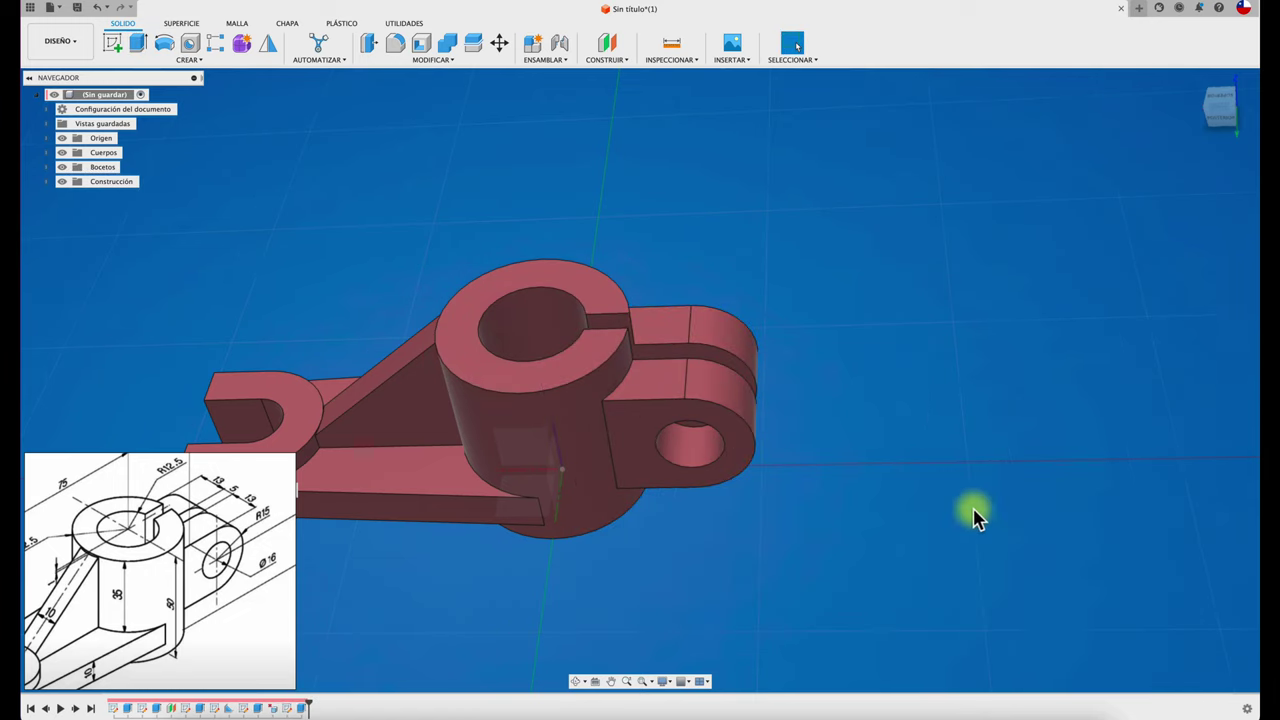
{"action": "middle_click_drag", "start_coordinate": [974, 517], "coordinate": [932, 416], "text": "shift"}
{"action": "scroll", "coordinate": [932, 416], "scroll_direction": "down", "scroll_amount": 10, "text": "shift"}
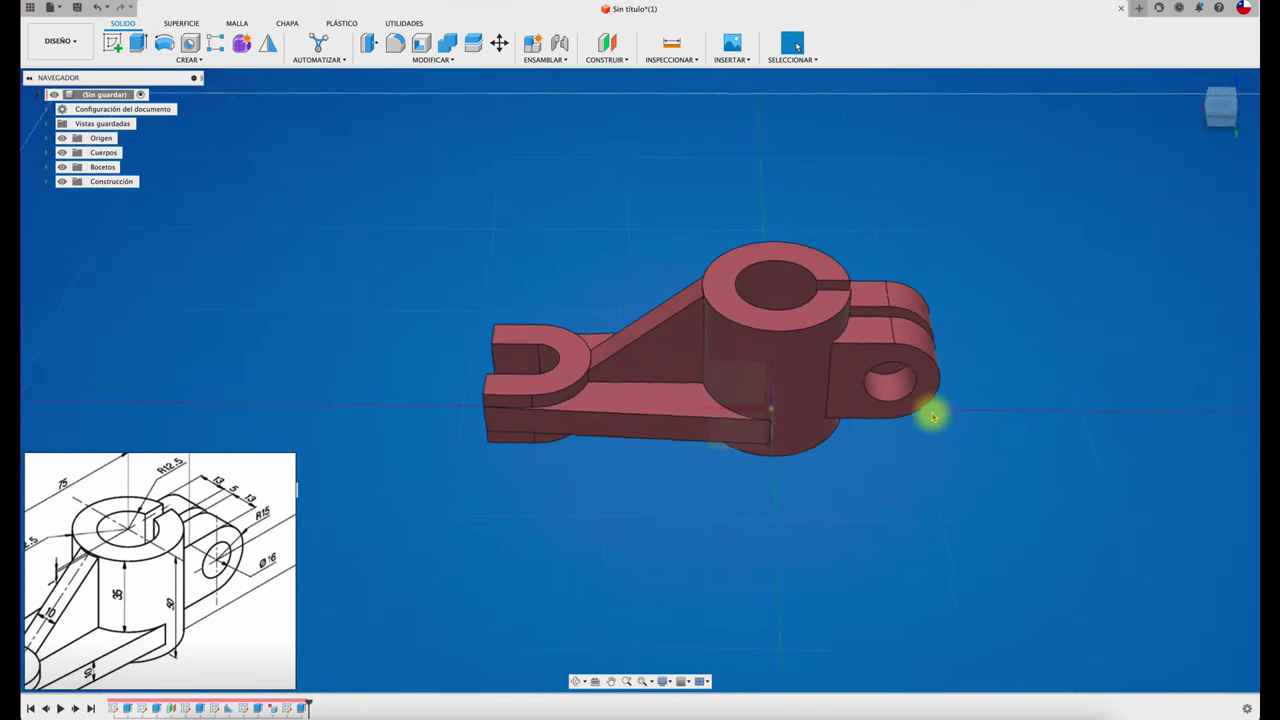
{"action": "scroll", "coordinate": [932, 416], "scroll_direction": "down", "scroll_amount": 3, "text": "shift"}
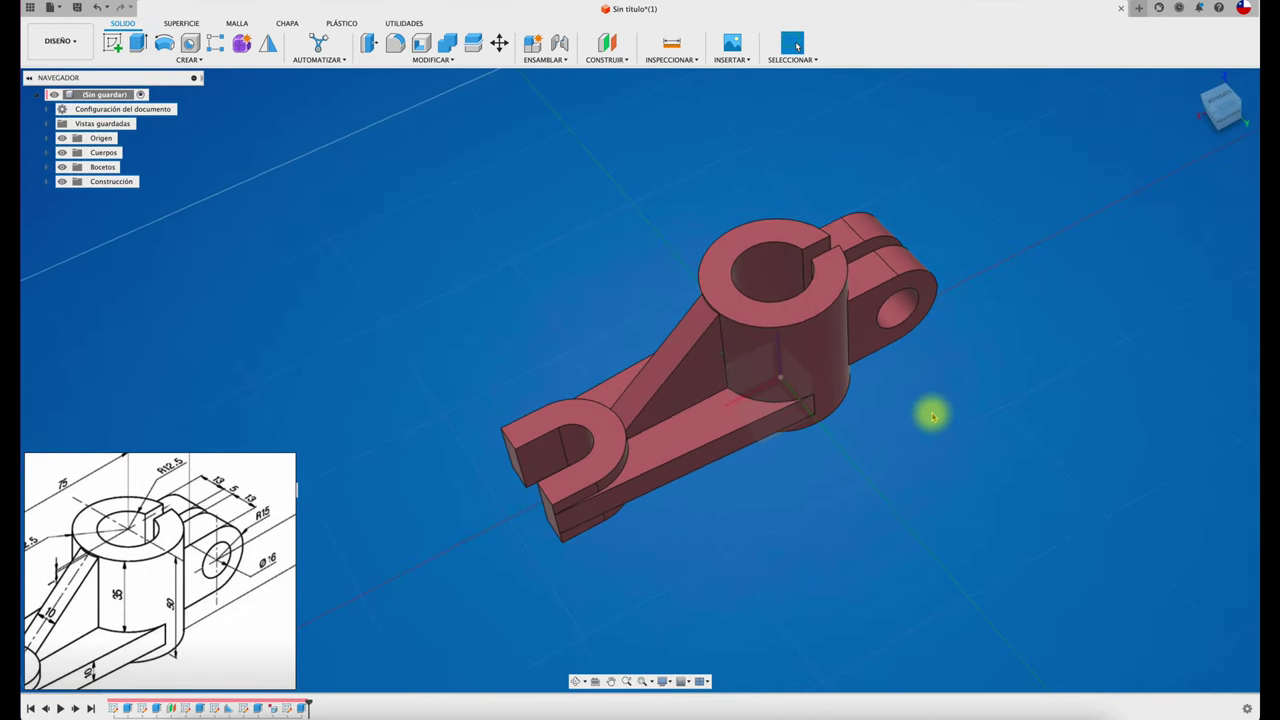
{"action": "scroll", "coordinate": [932, 416], "scroll_direction": "down", "scroll_amount": 3, "text": "shift"}
{"action": "scroll", "coordinate": [840, 430], "scroll_direction": "down", "scroll_amount": 4, "text": "shift"}
{"action": "scroll", "coordinate": [720, 512], "scroll_direction": "down", "scroll_amount": 2, "text": "shift"}
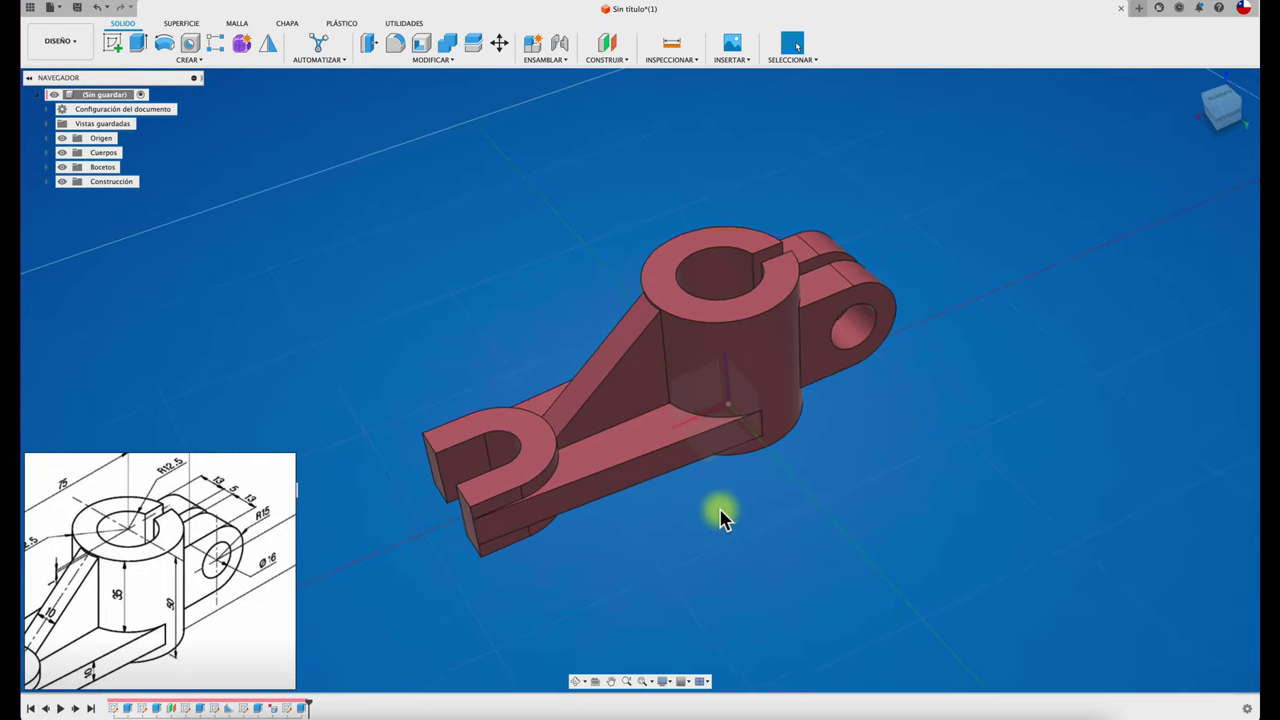
{"action": "scroll", "coordinate": [720, 512], "scroll_direction": "down", "scroll_amount": 3, "text": "shift"}
{"action": "scroll", "coordinate": [720, 512], "scroll_direction": "down", "scroll_amount": 3, "text": "shift"}
{"action": "scroll", "coordinate": [720, 512], "scroll_direction": "up", "scroll_amount": 3}
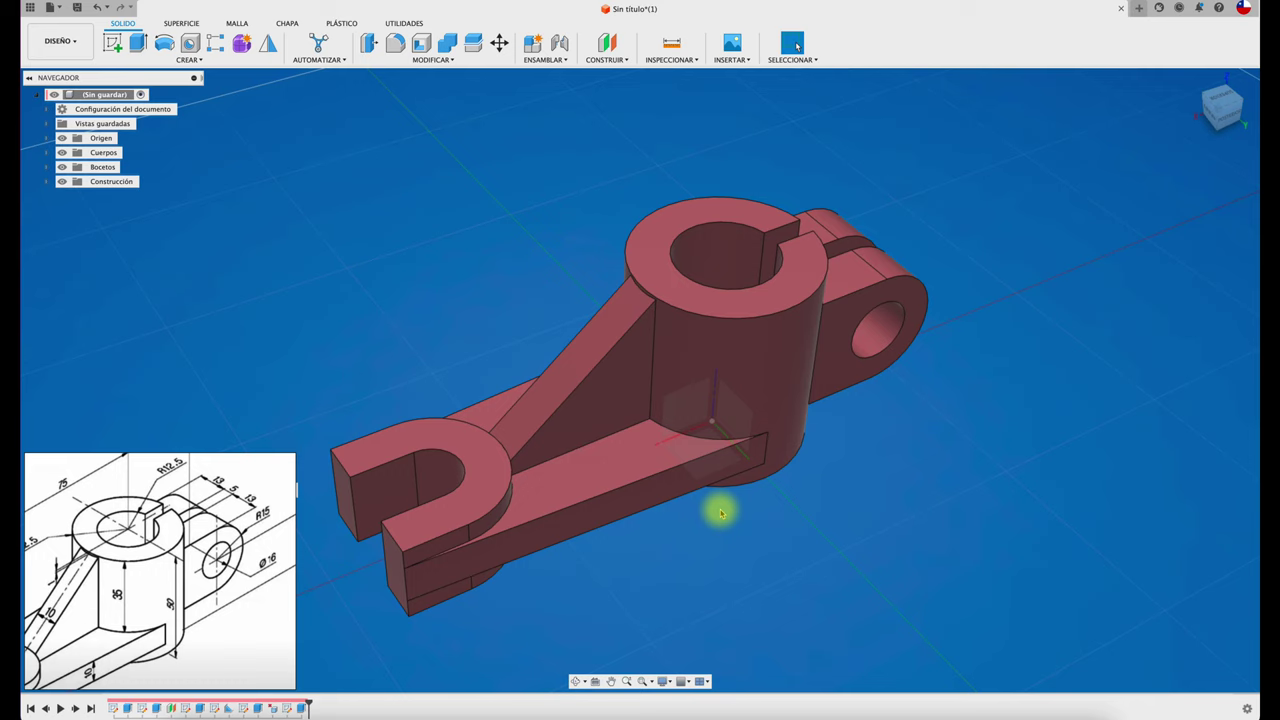
{"action": "scroll", "coordinate": [720, 512], "scroll_direction": "down", "scroll_amount": 1, "text": "shift"}
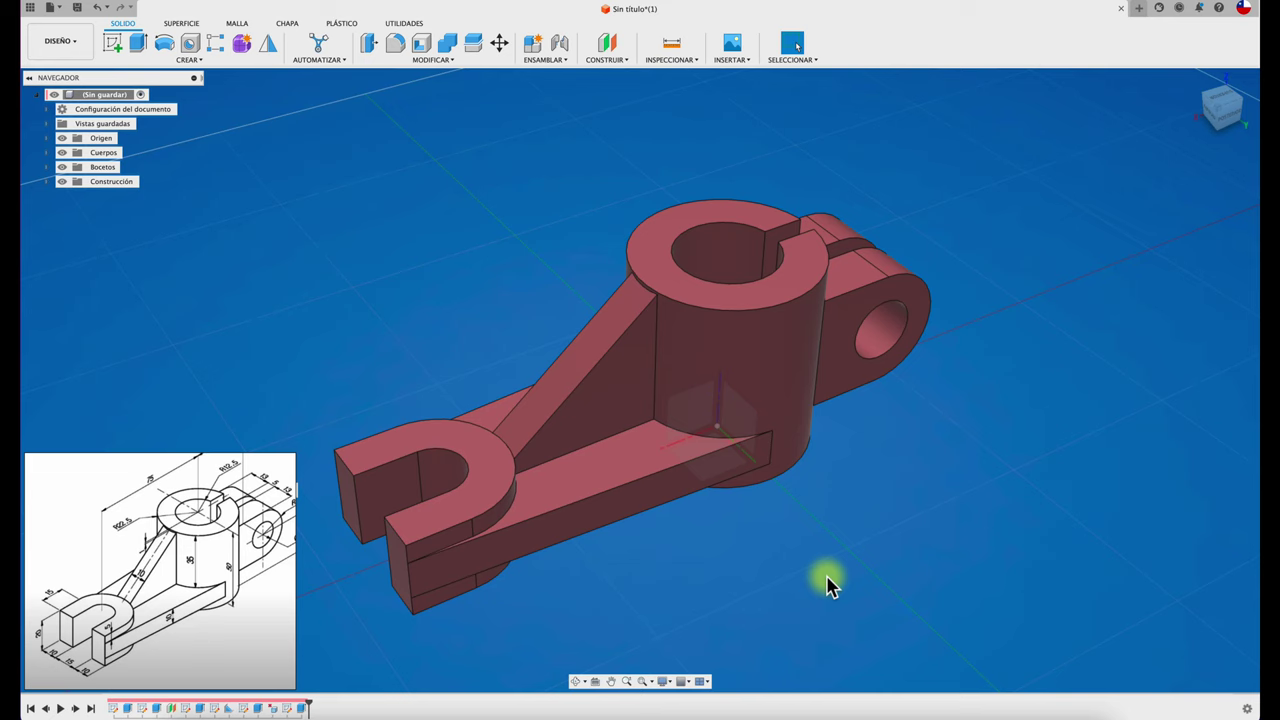
{"action": "scroll", "coordinate": [828, 585], "scroll_direction": "left", "scroll_amount": 3}
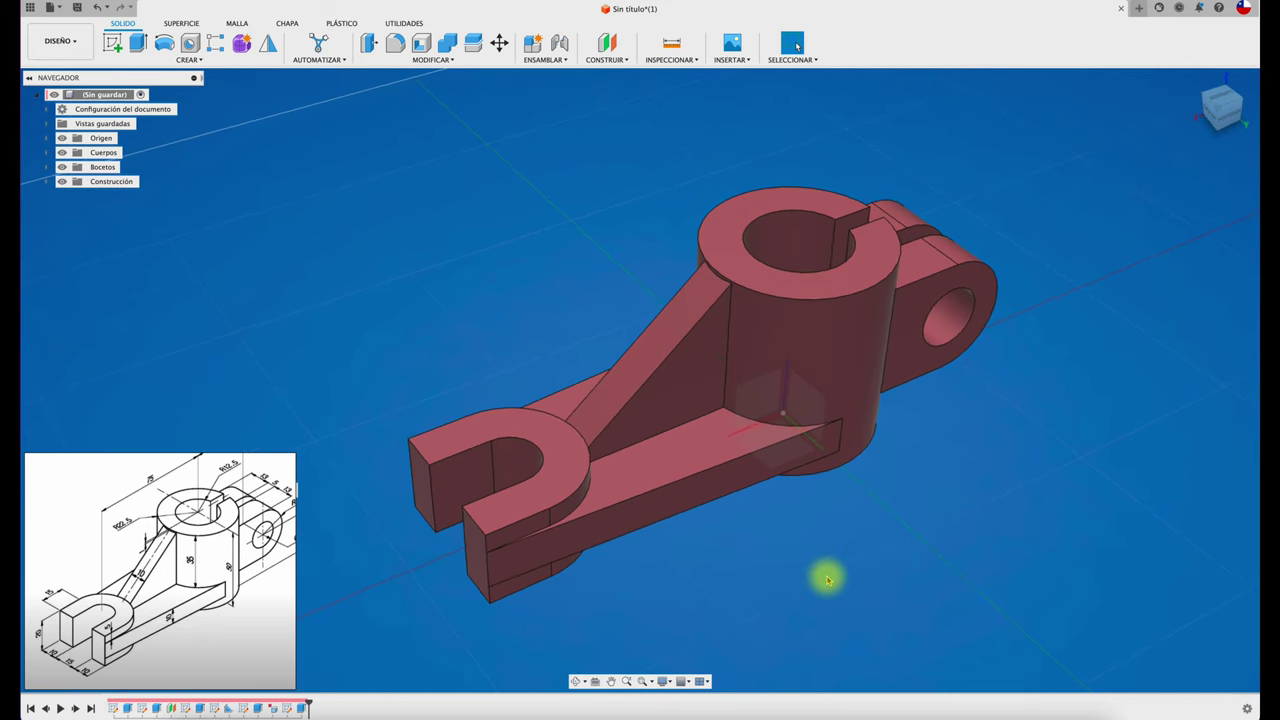
{"action": "scroll", "coordinate": [828, 580], "scroll_direction": "right", "scroll_amount": 1}
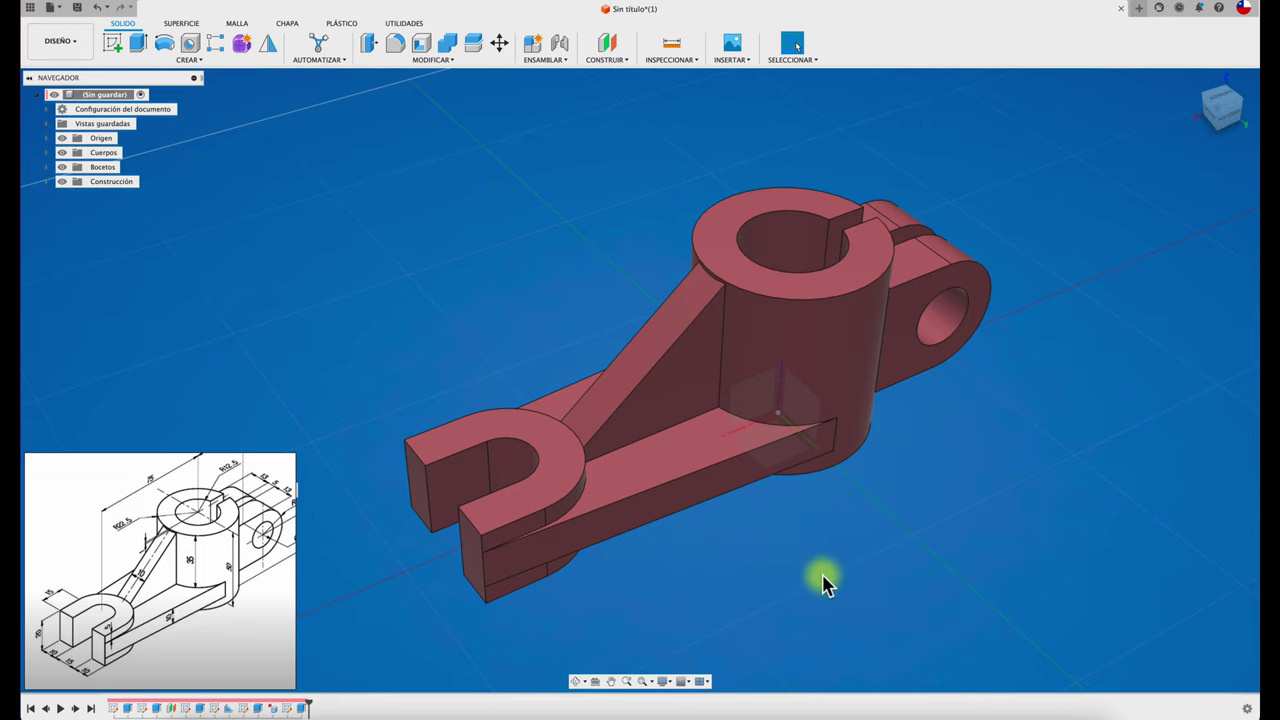
{"action": "scroll", "coordinate": [818, 575], "scroll_direction": "right", "scroll_amount": 2}
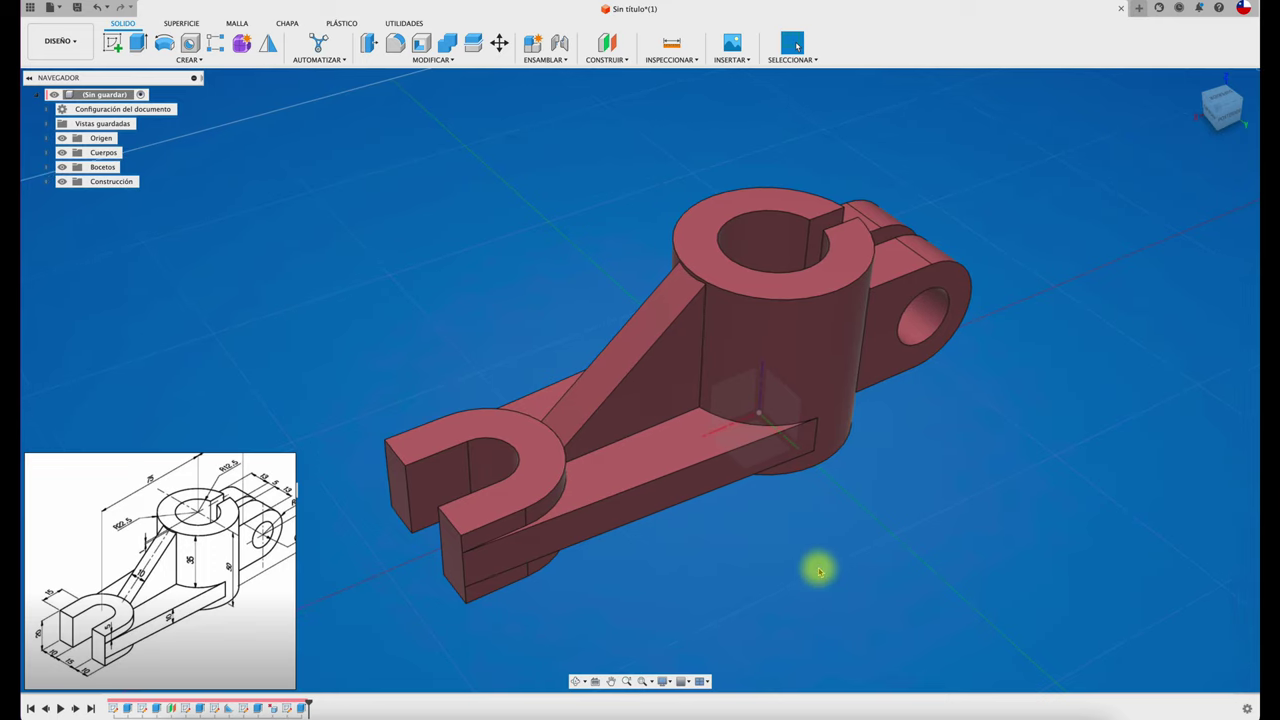
{"action": "scroll", "coordinate": [818, 572], "scroll_direction": "up", "scroll_amount": 1}
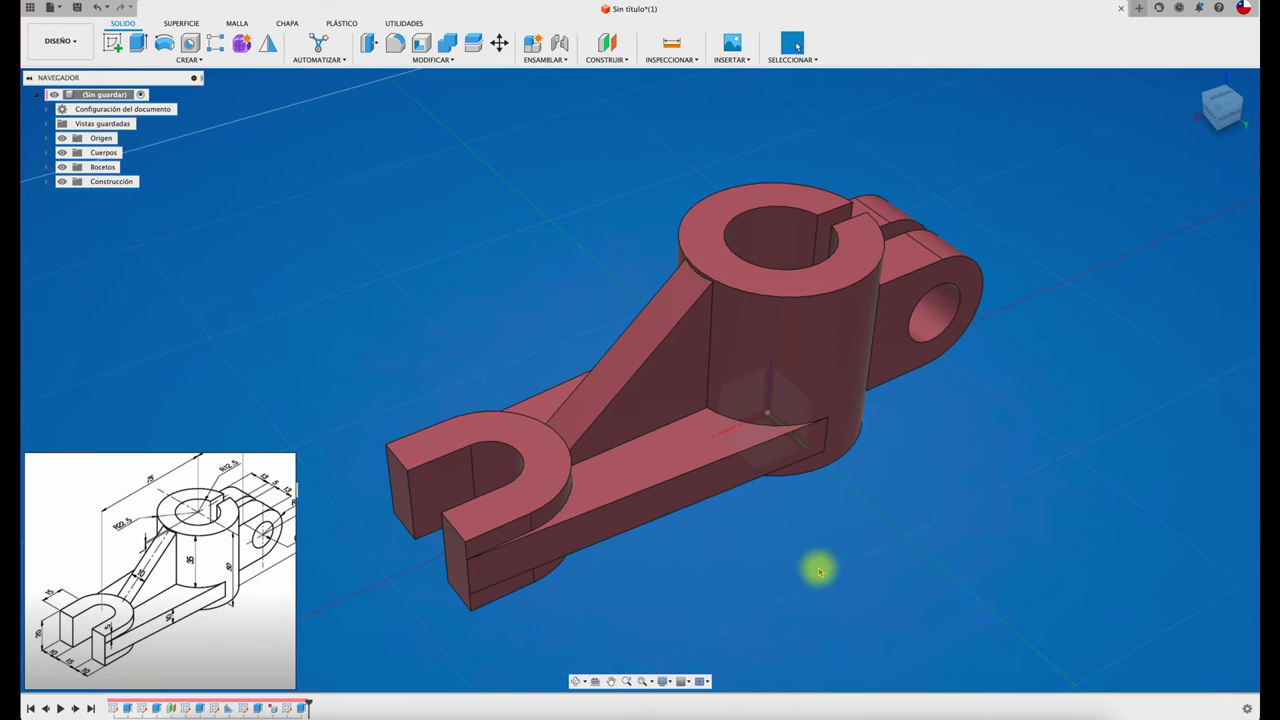